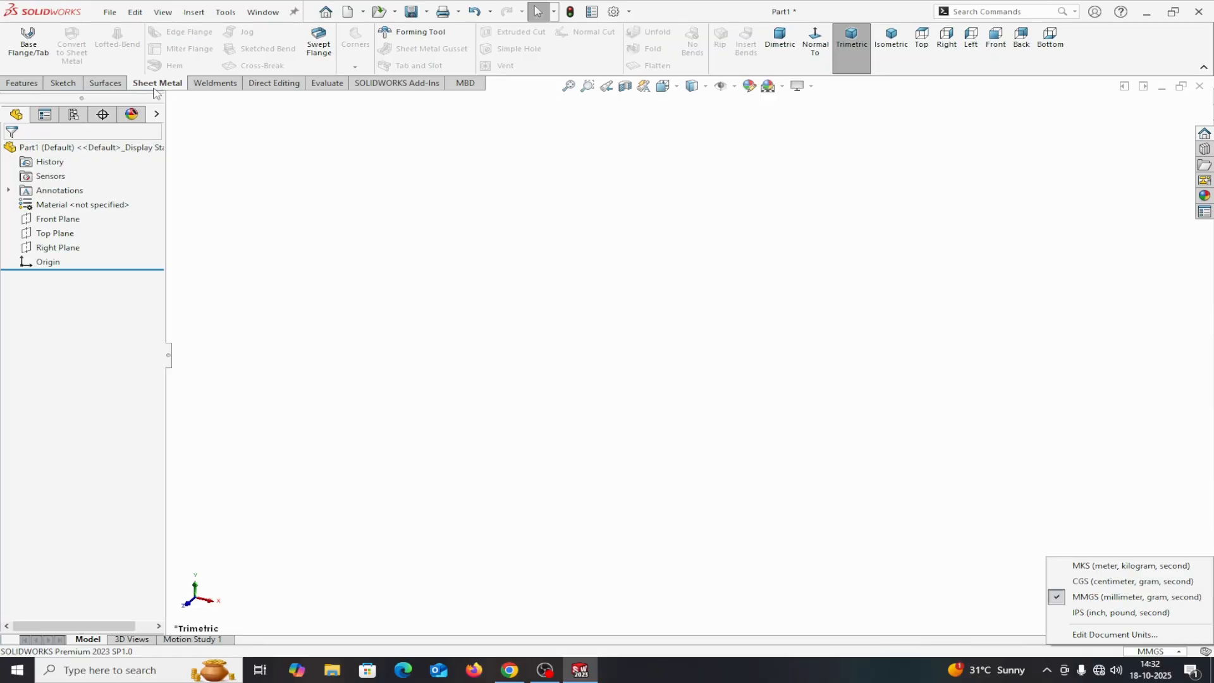
pyautogui.rightClick(218, 88)
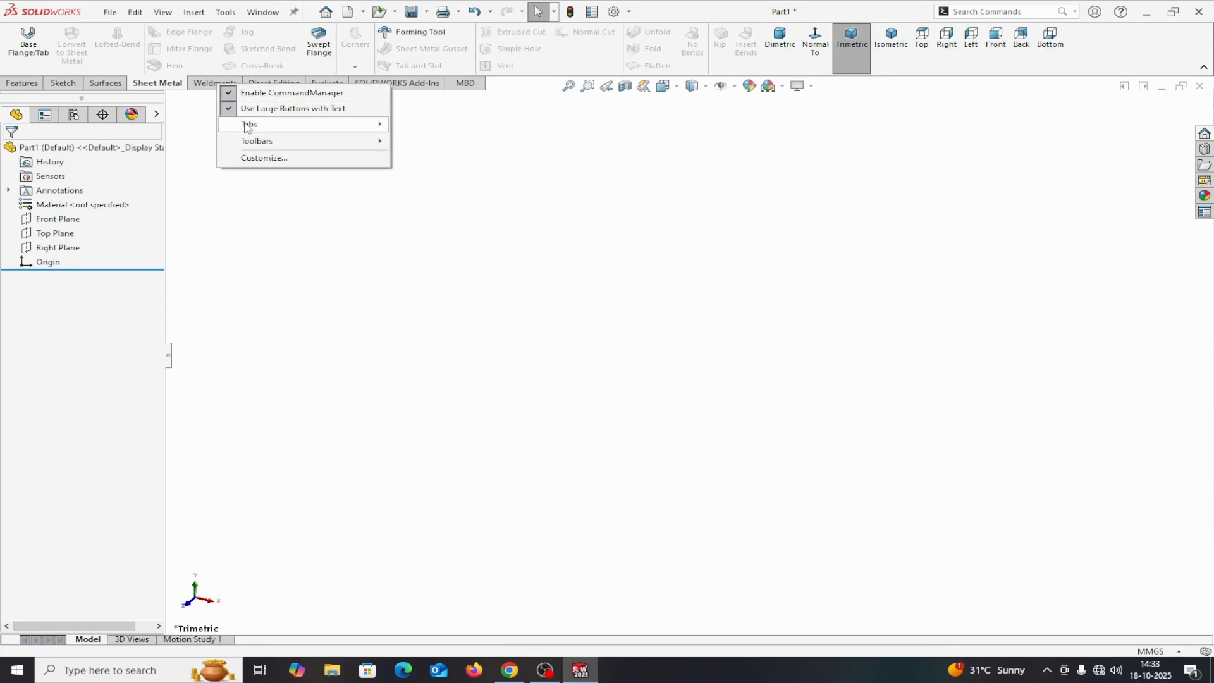
pyautogui.moveTo(247, 127)
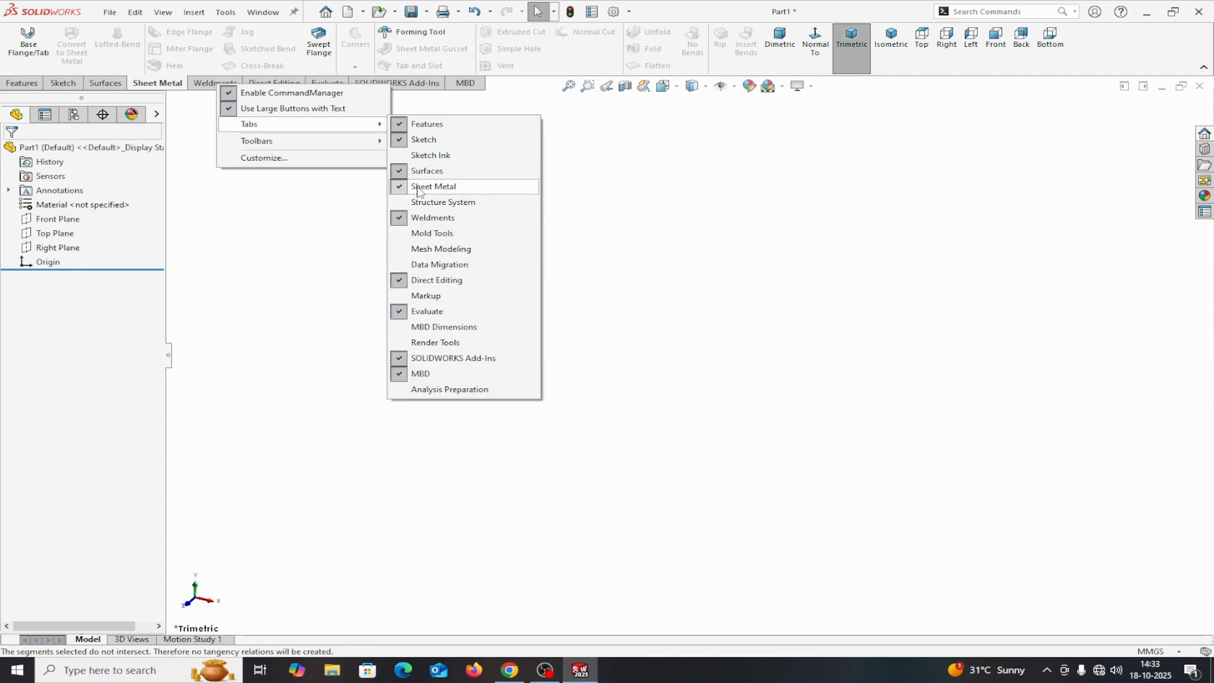
pyautogui.click(203, 125)
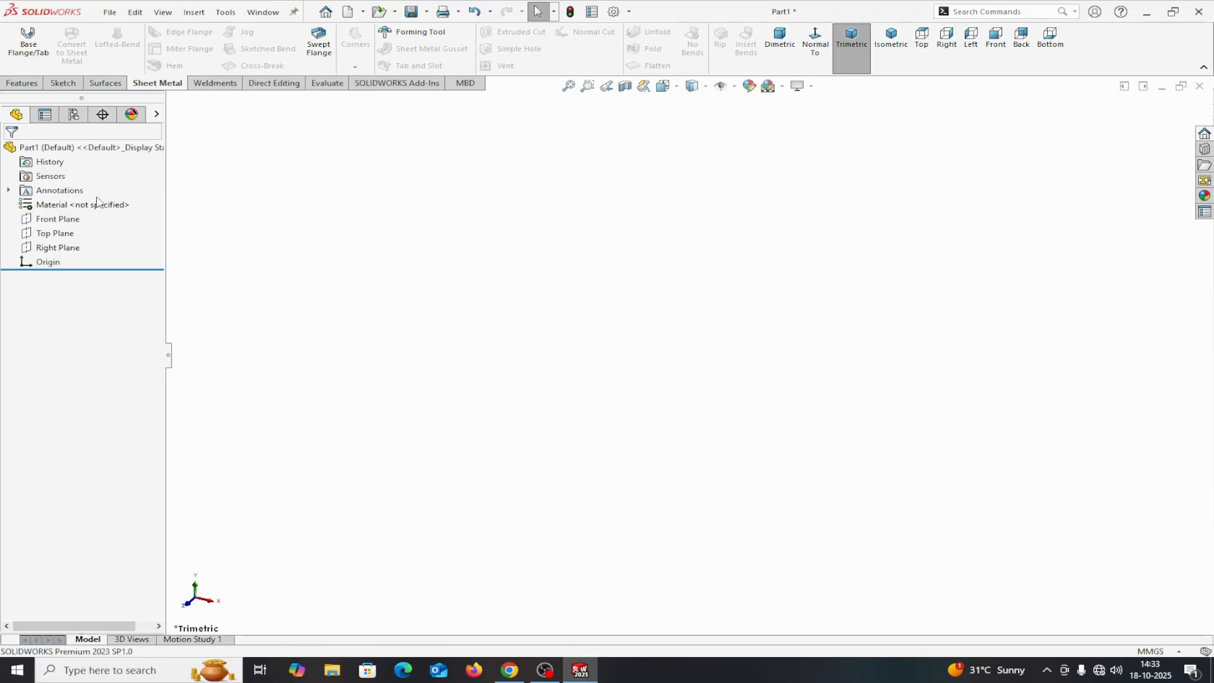
# Step: Start a sketch on the Top Plane and draw a center rectangle about 137 by 69 mm centred on the origin
pyautogui.click(52, 233)
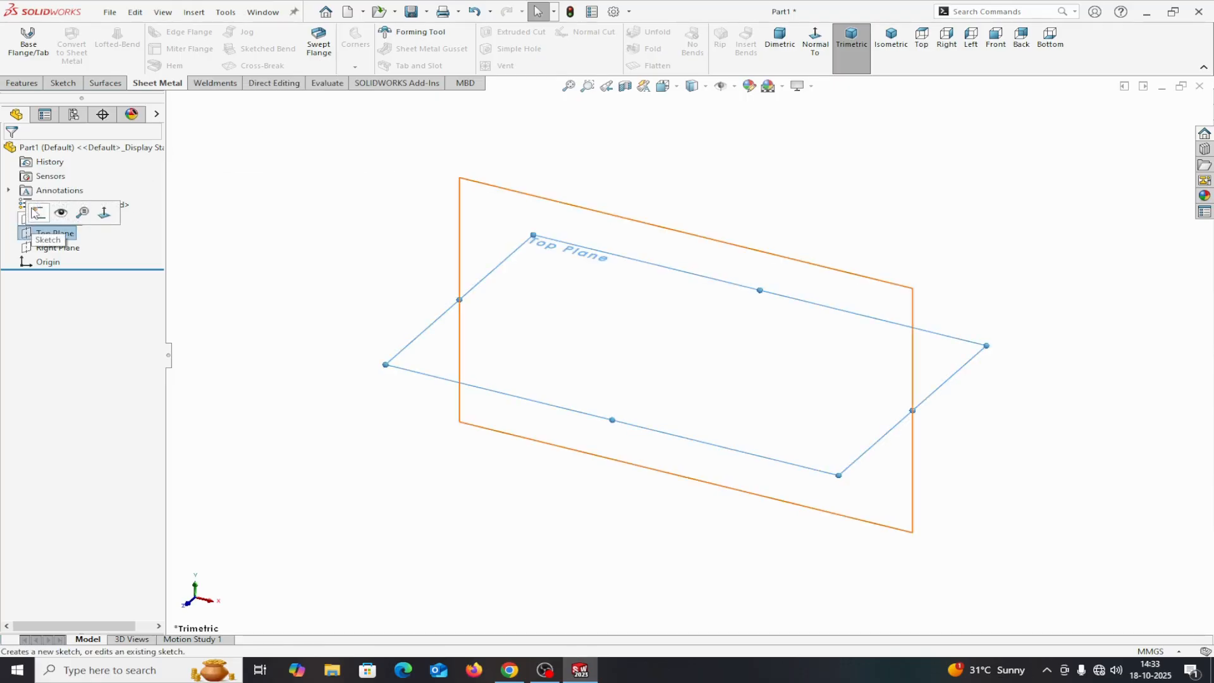
pyautogui.click(37, 212)
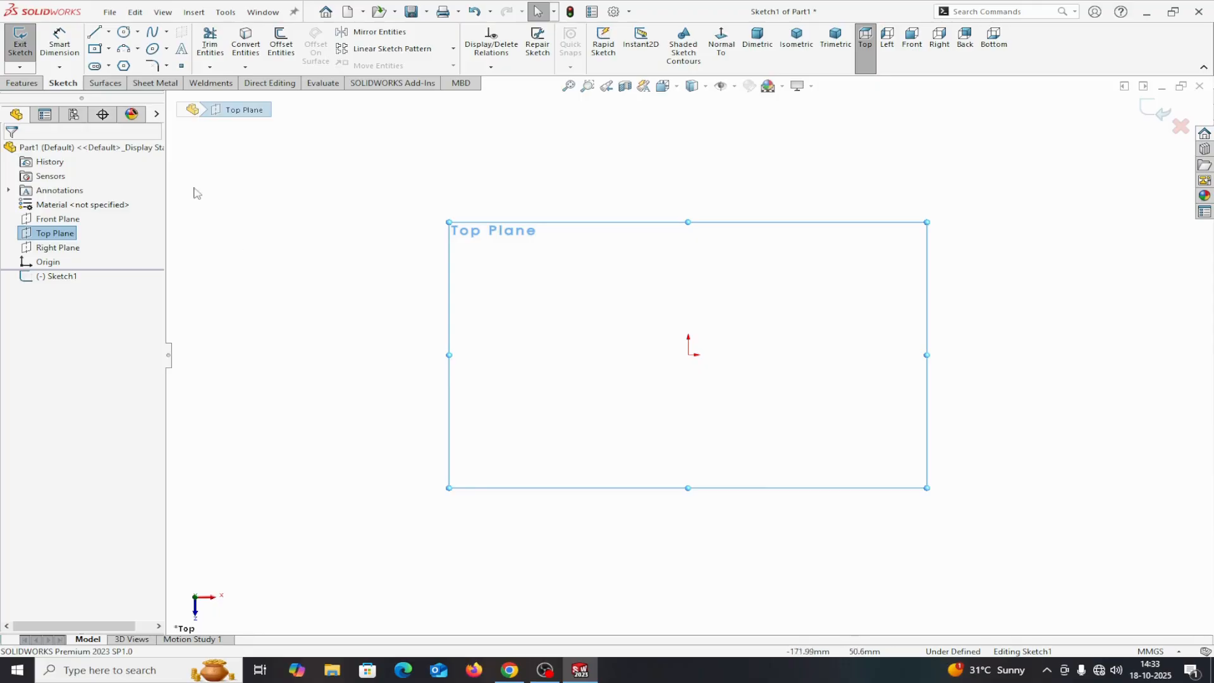
pyautogui.click(95, 48)
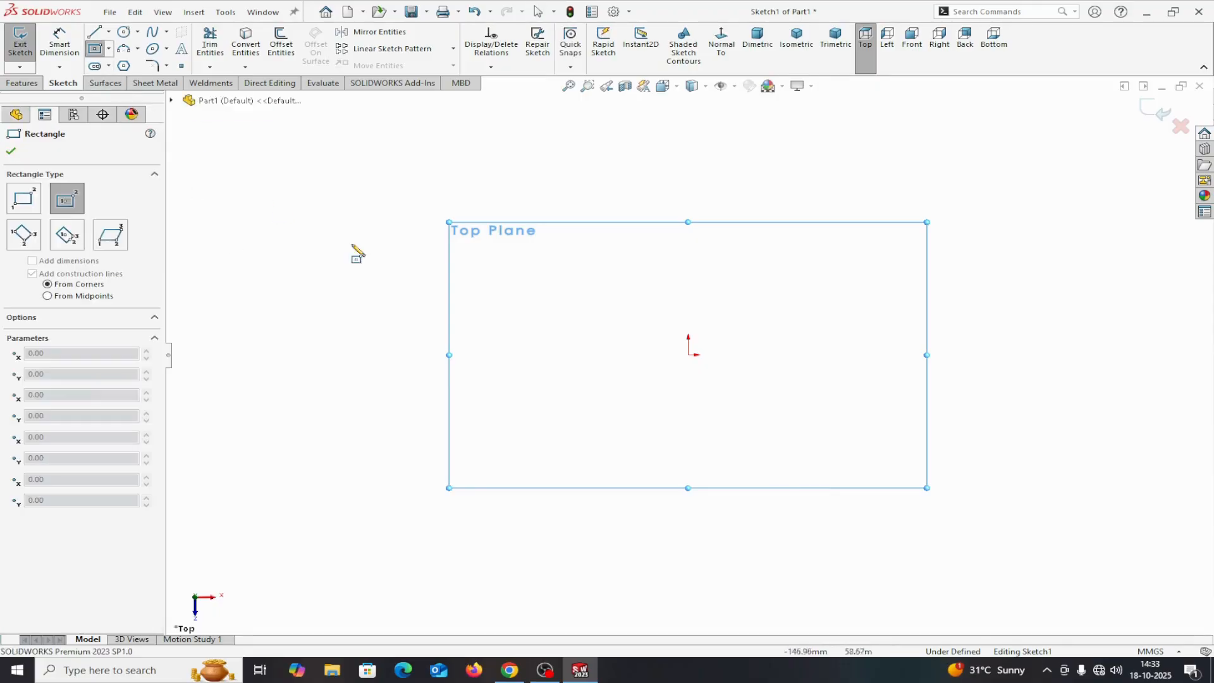
pyautogui.click(689, 355)
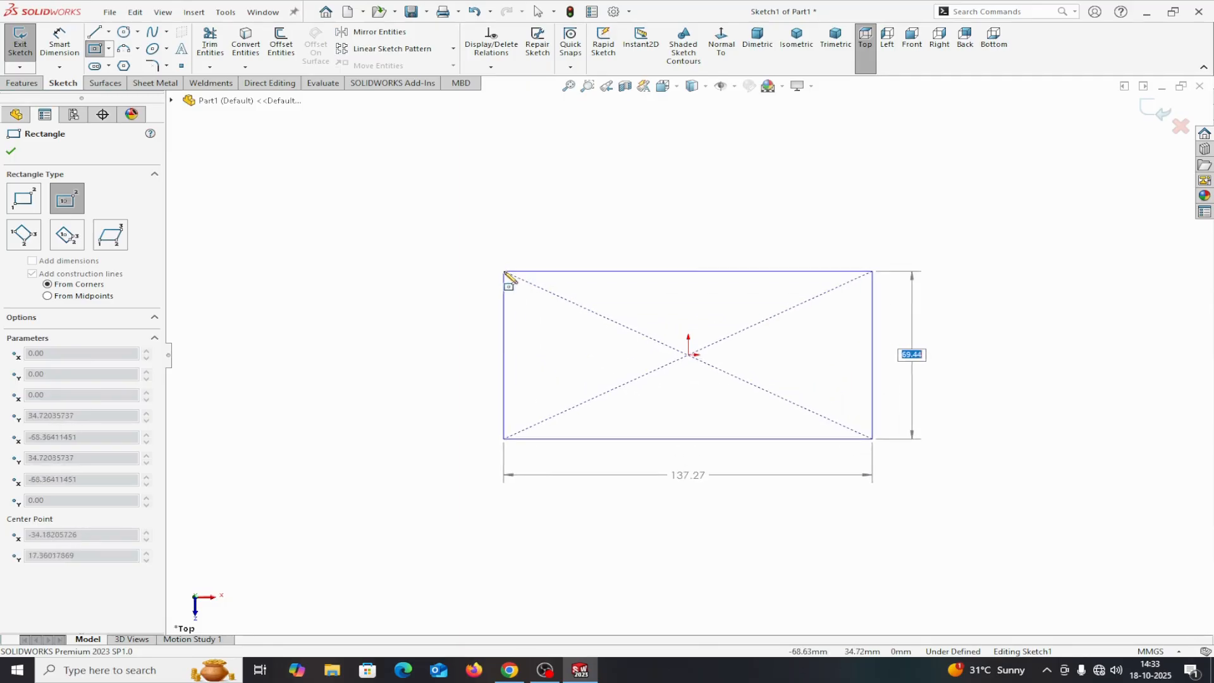
pyautogui.click(506, 273)
pyautogui.rightClick(506, 274)
pyautogui.click(533, 282)
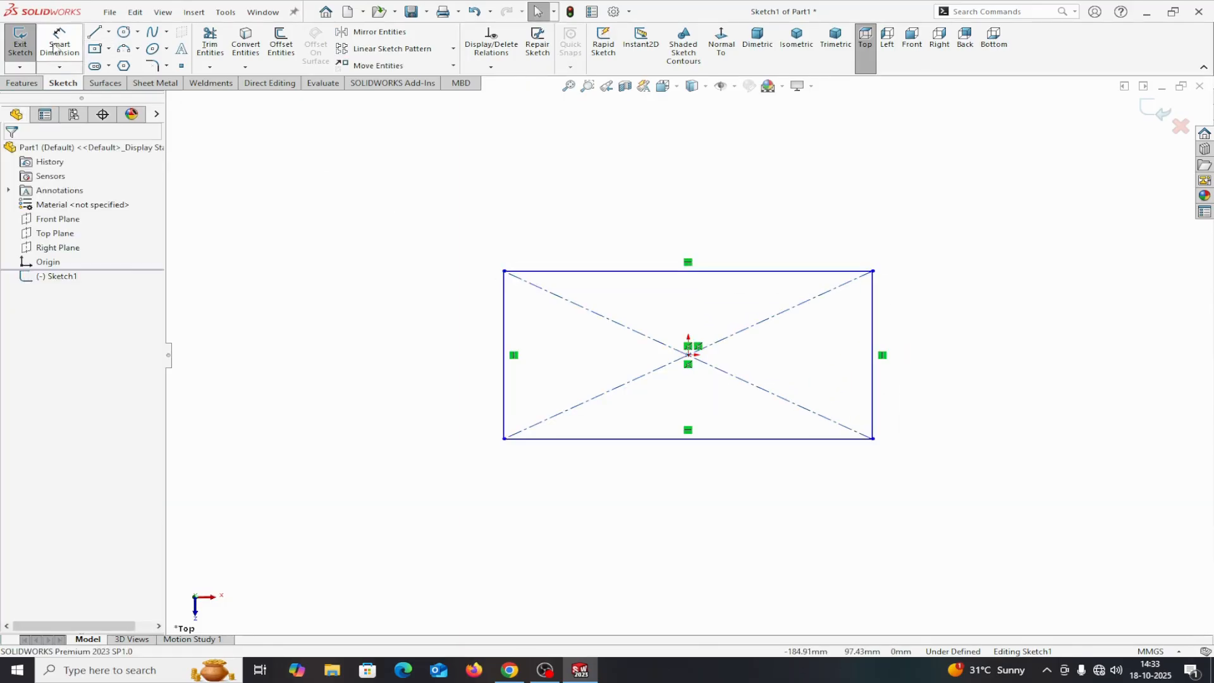
# Step: Dimension the rectangle's horizontal side to 250 mm and its vertical side to 150 mm
pyautogui.click(59, 42)
pyautogui.click(576, 272)
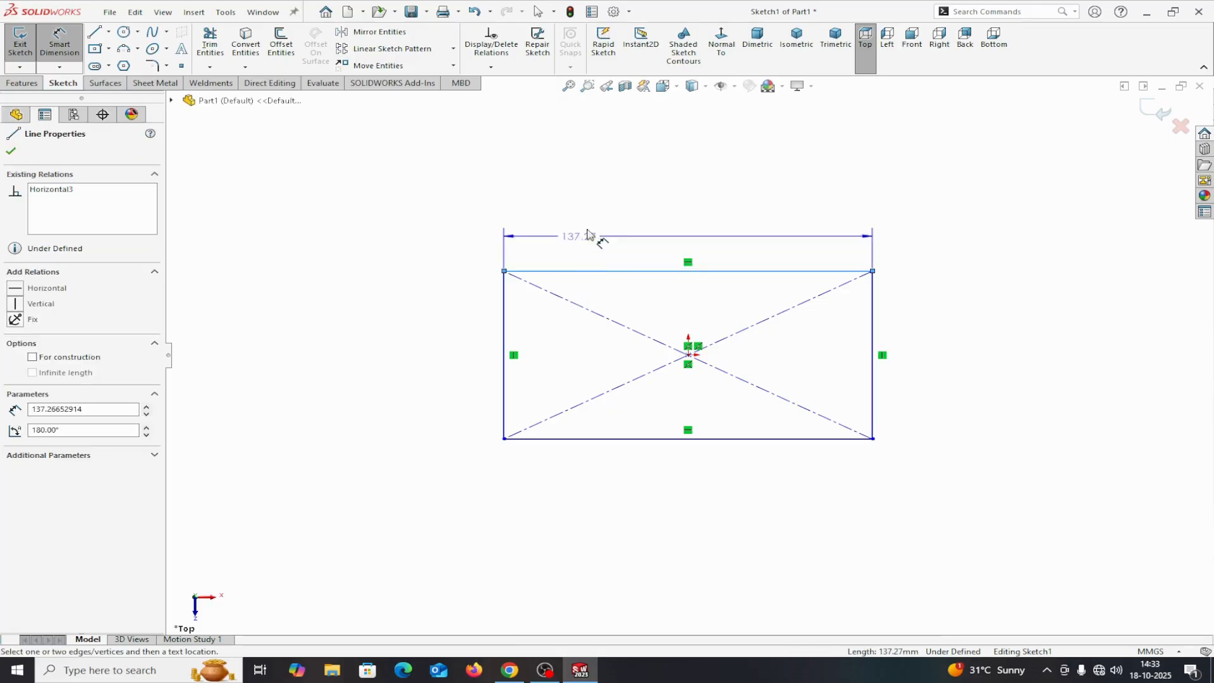
pyautogui.click(588, 220)
pyautogui.write('250')
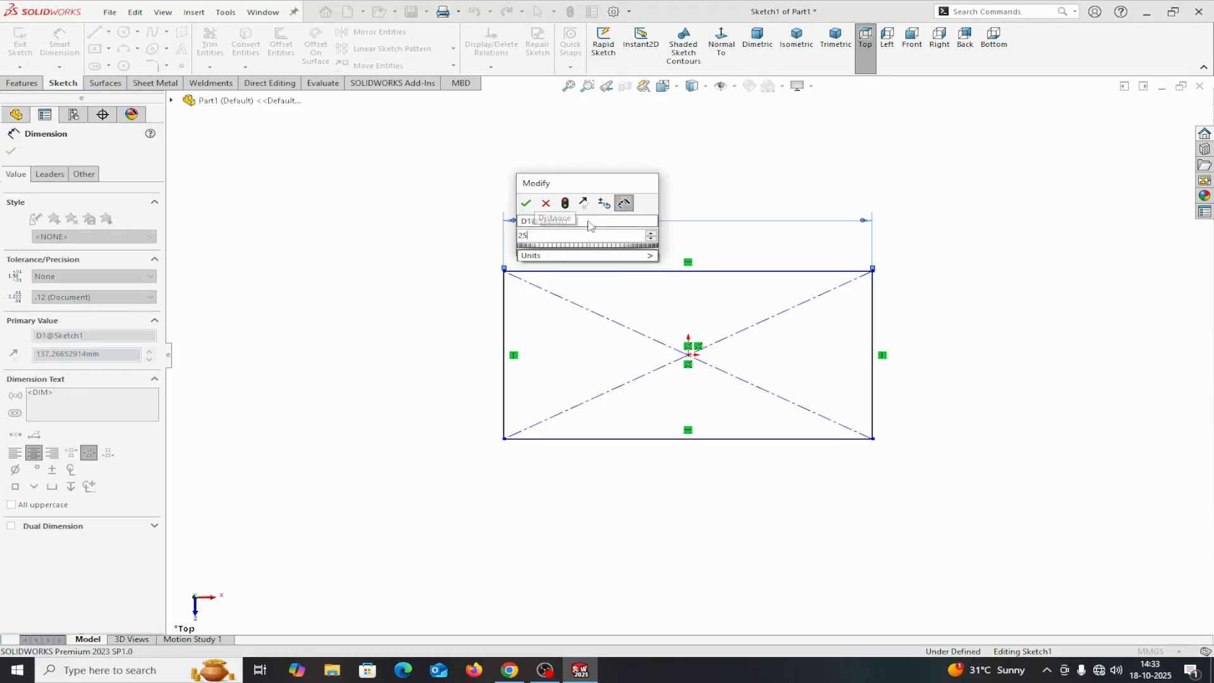
pyautogui.click(526, 203)
pyautogui.click(504, 308)
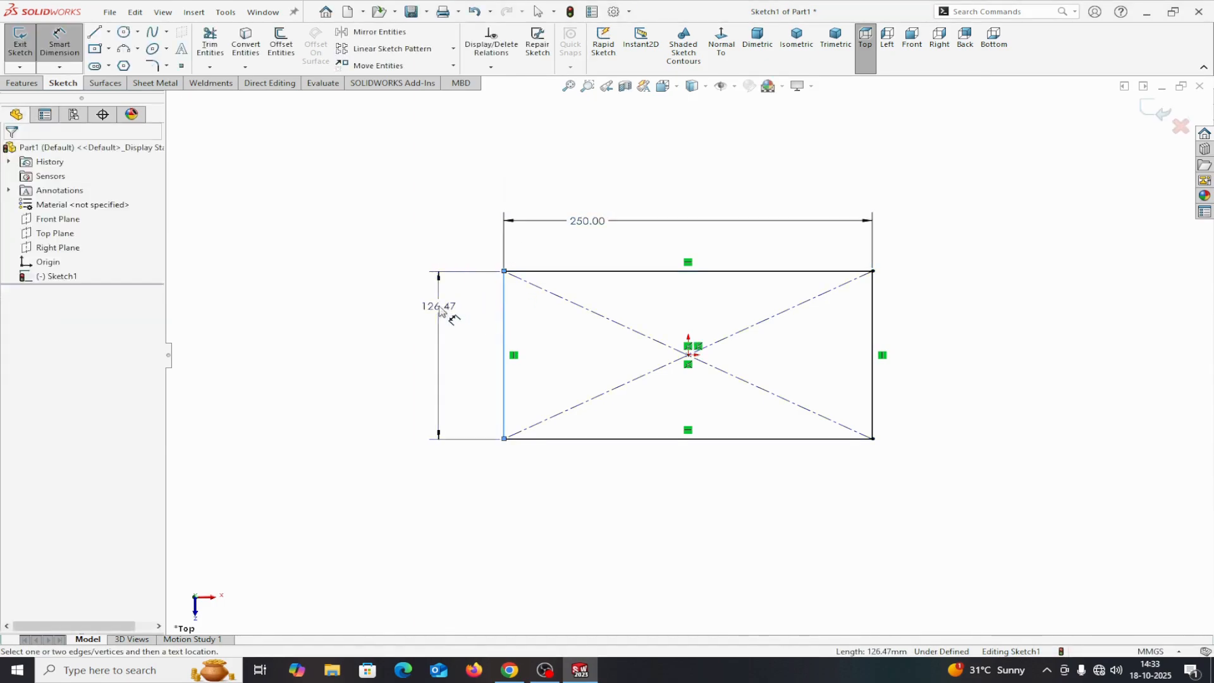
pyautogui.click(439, 310)
pyautogui.write('150')
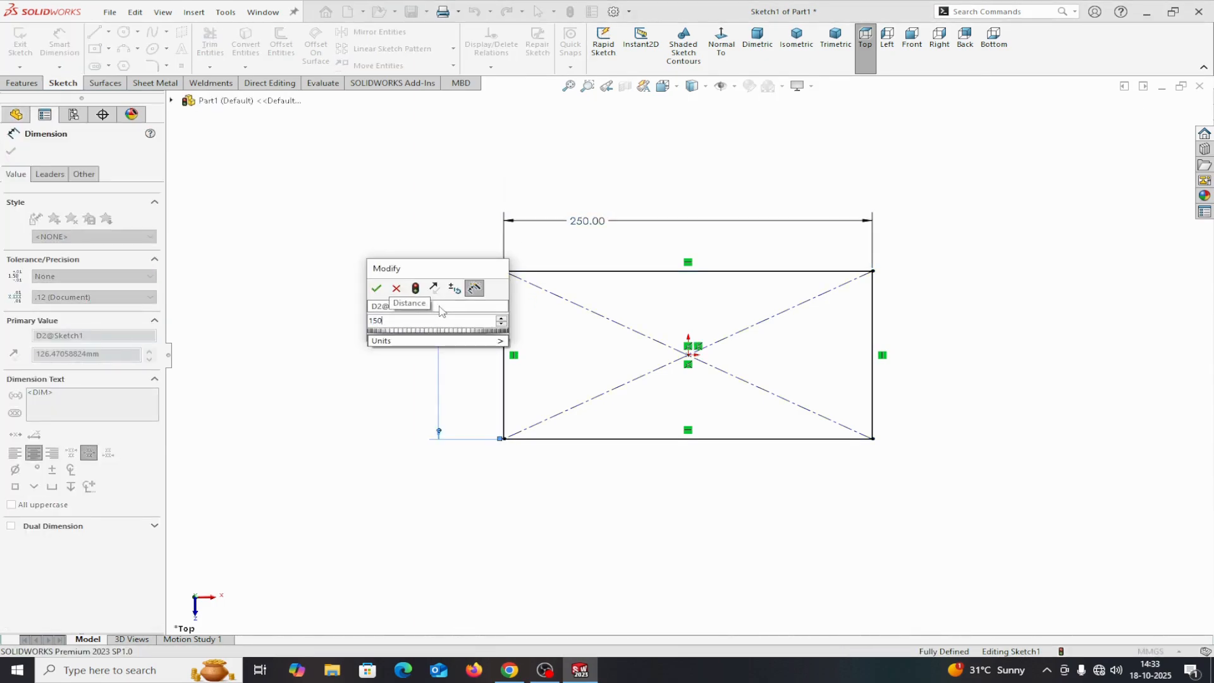
pyautogui.click(378, 289)
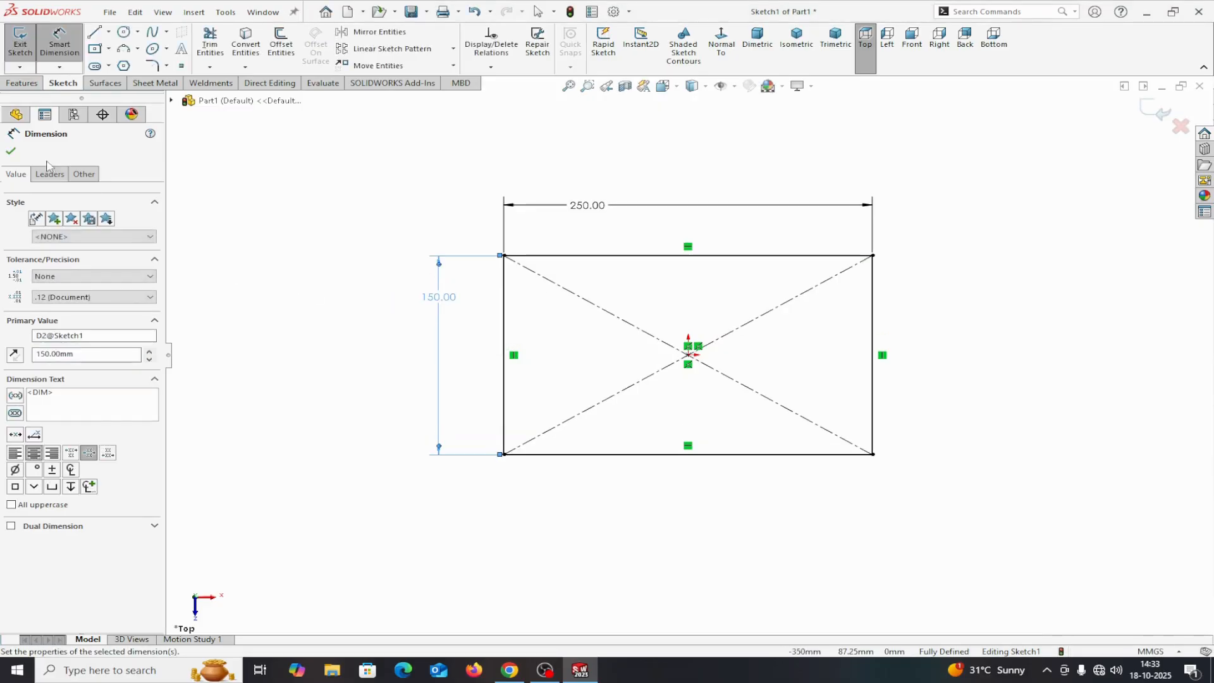
pyautogui.click(10, 152)
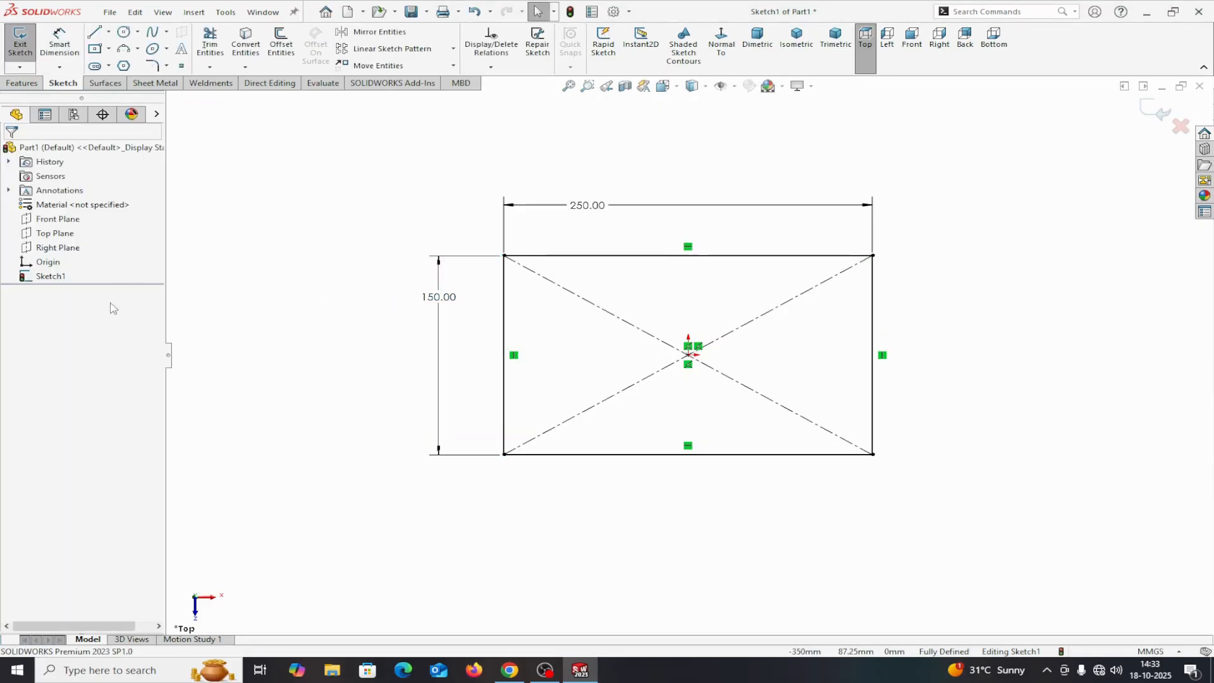
# Step: Create a 2 mm thick Base Flange from the rectangle sketch with the thickness direction reversed
pyautogui.click(155, 83)
pyautogui.click(41, 51)
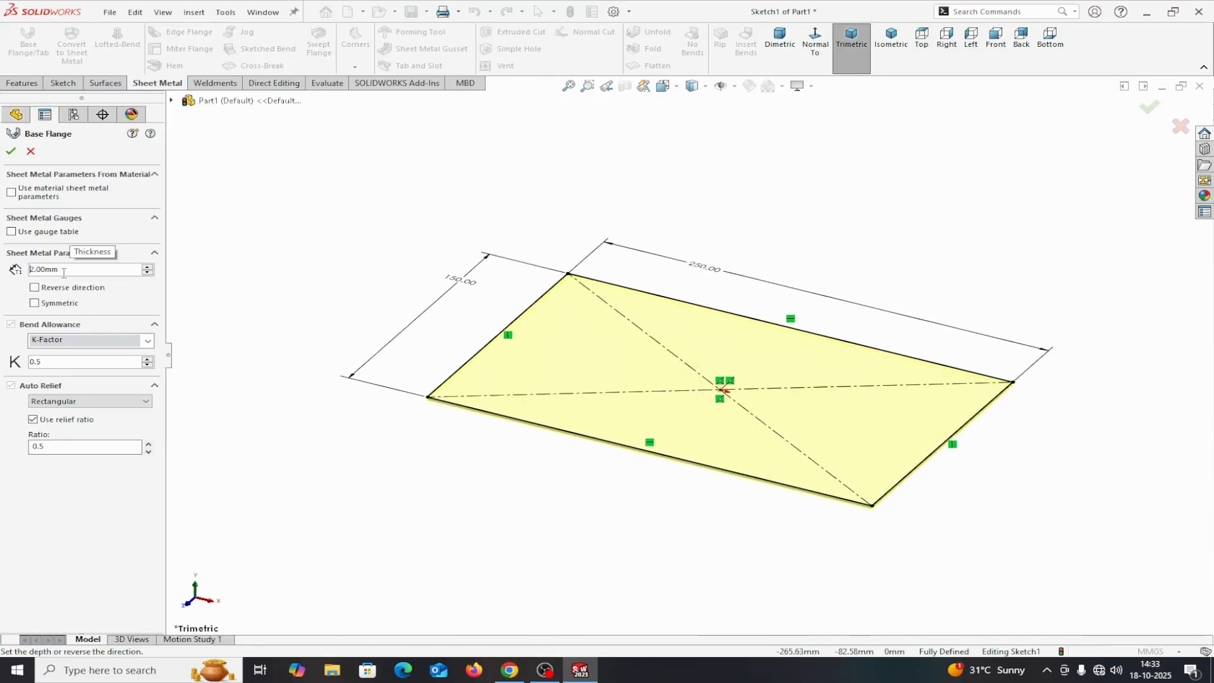
pyautogui.scroll(-2, 475, 418)
pyautogui.scroll(-3, 475, 419)
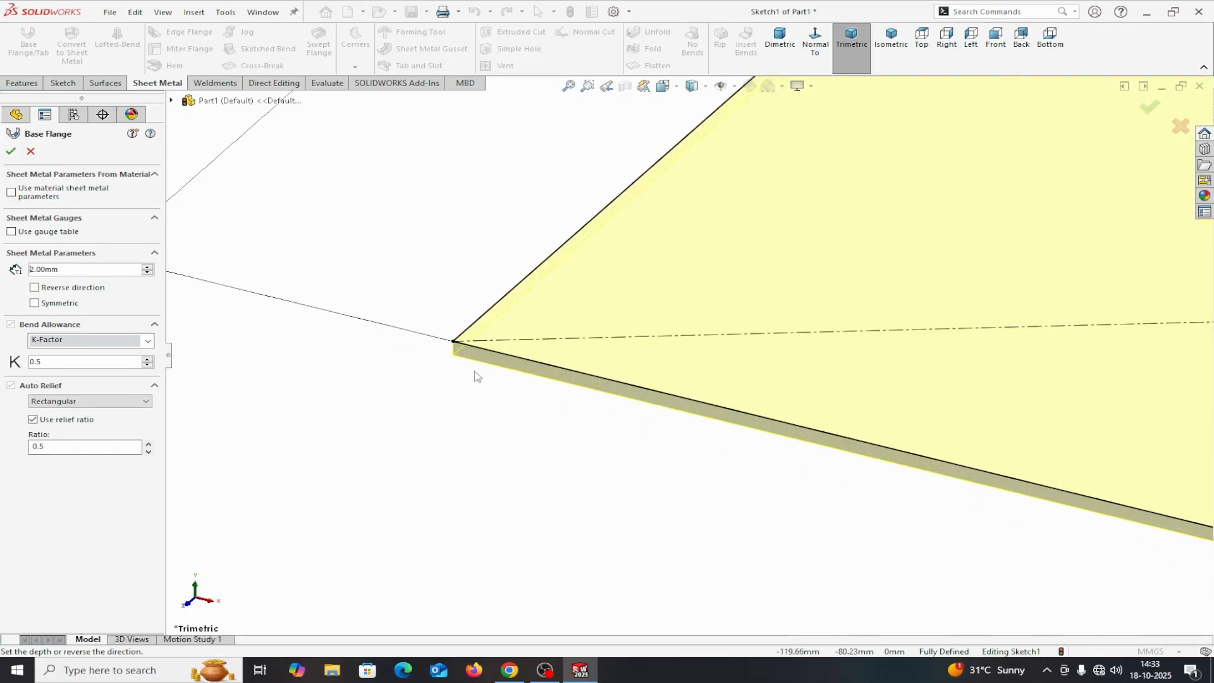
pyautogui.click(35, 288)
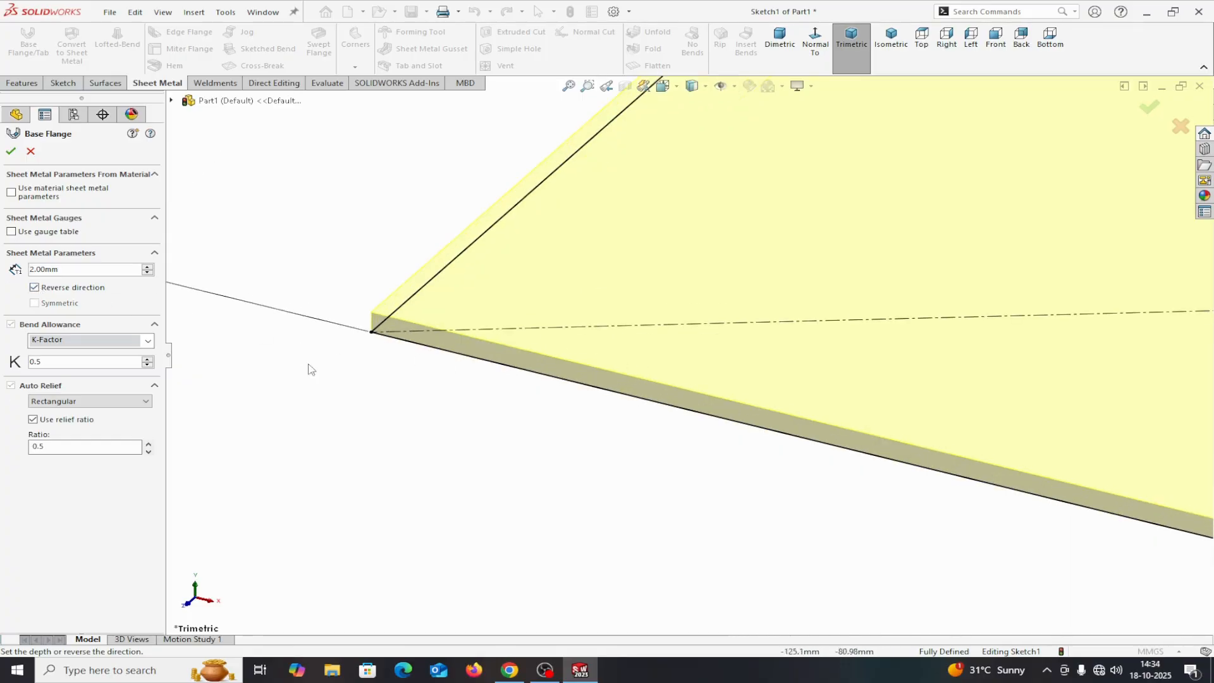
pyautogui.click(34, 288)
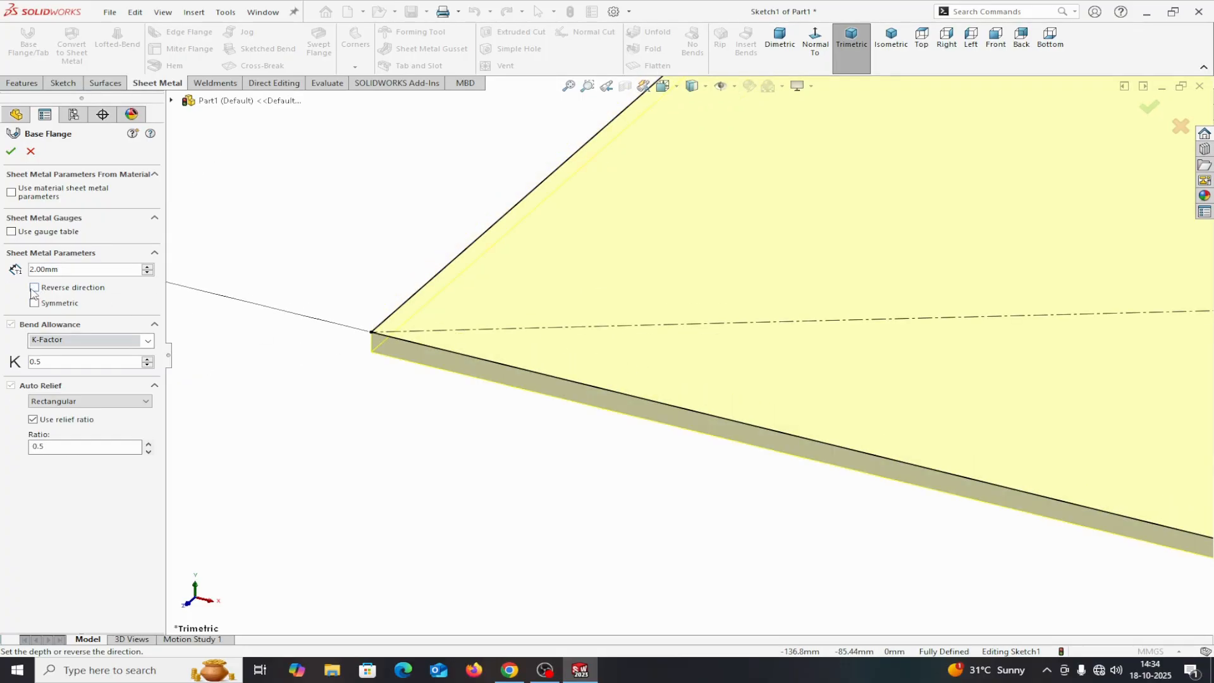
pyautogui.click(35, 287)
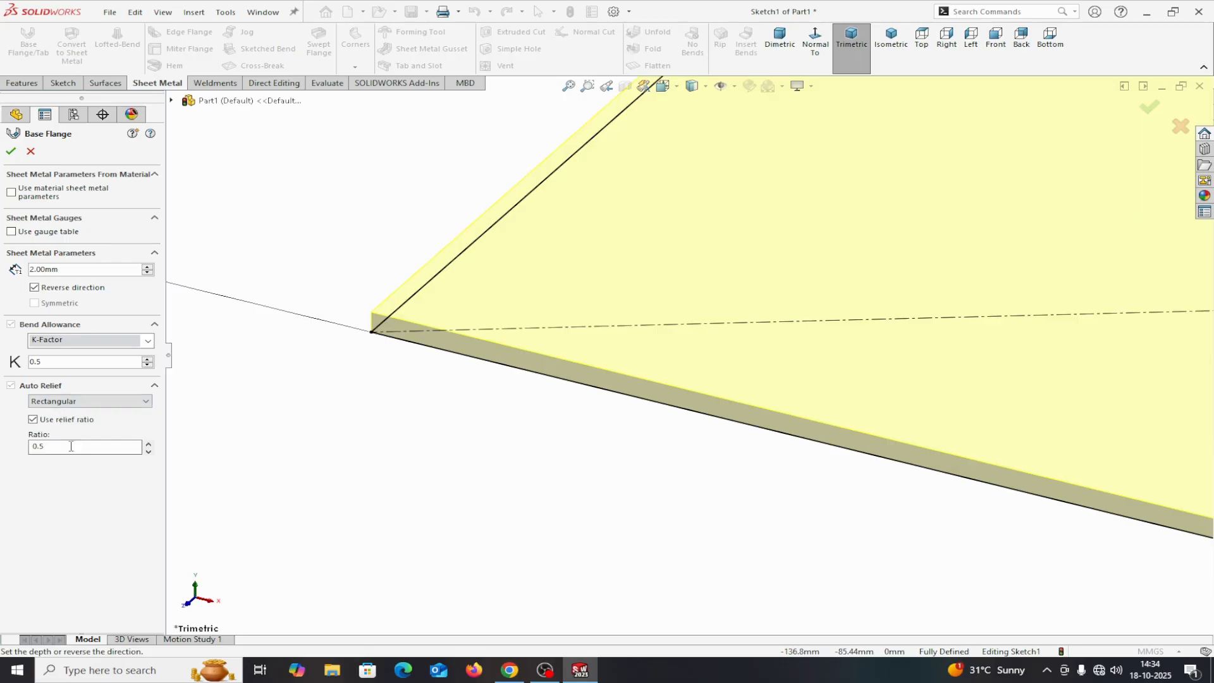
pyautogui.click(11, 151)
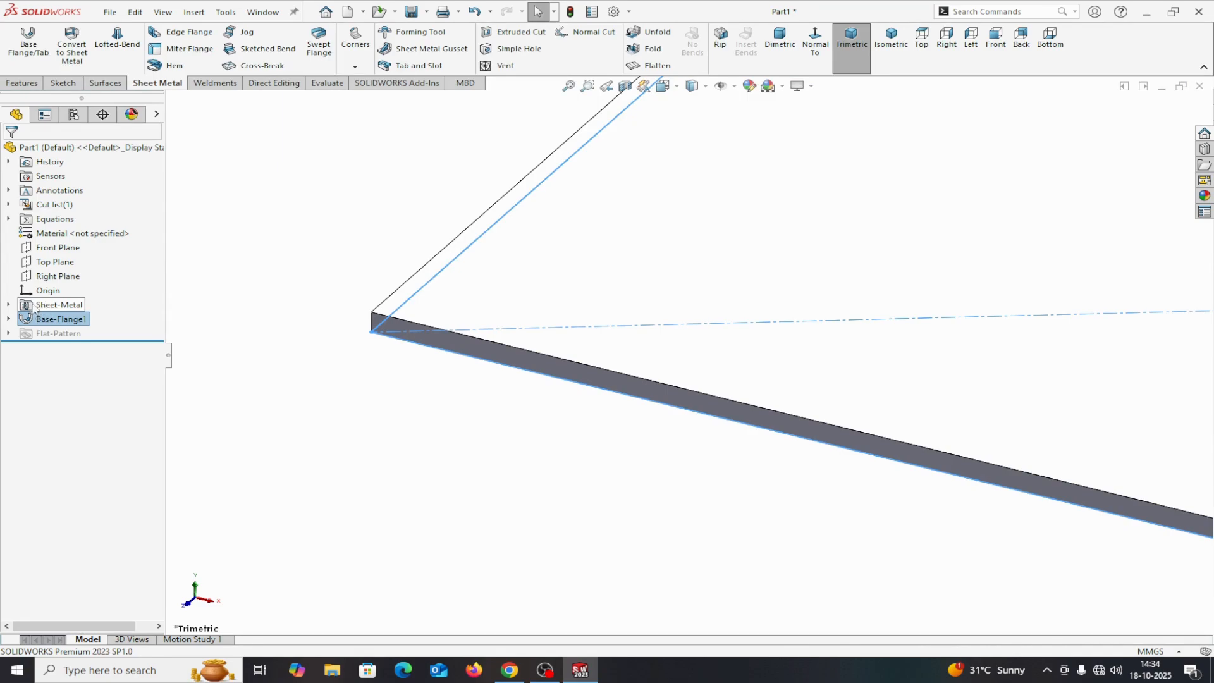
# Step: Examine the bend parameters of the Sheet-Metal feature and the thickness settings of the base flange
pyautogui.rightClick(34, 308)
pyautogui.click(40, 287)
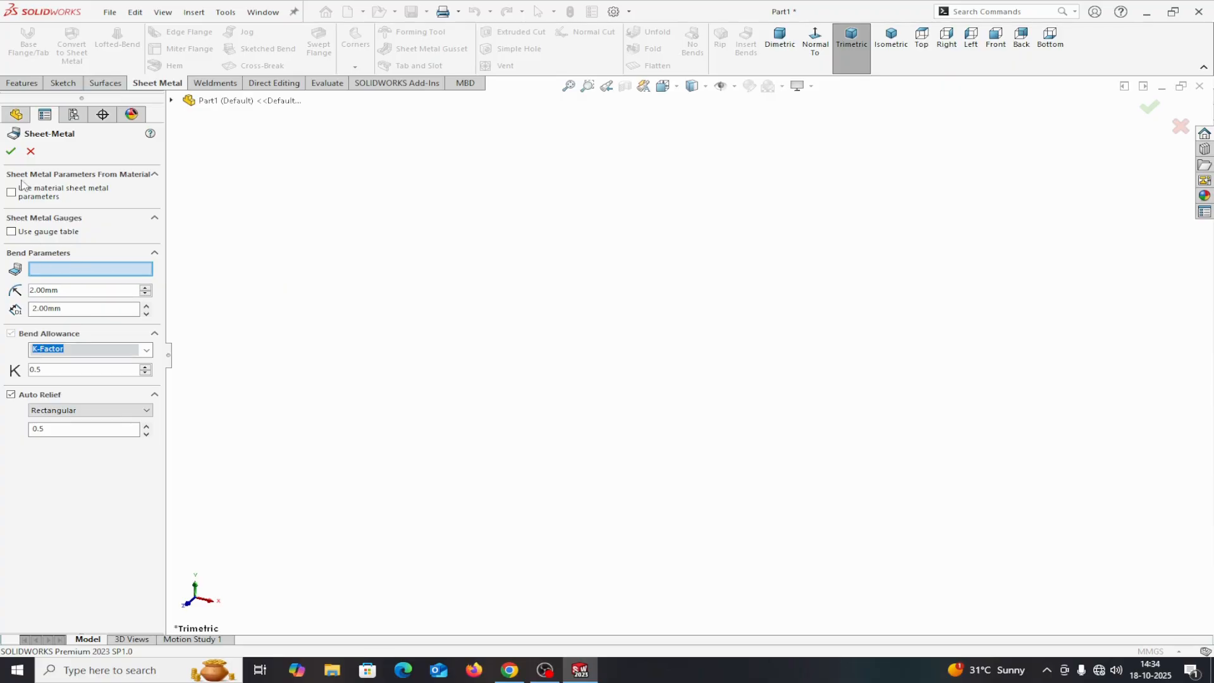
pyautogui.click(11, 152)
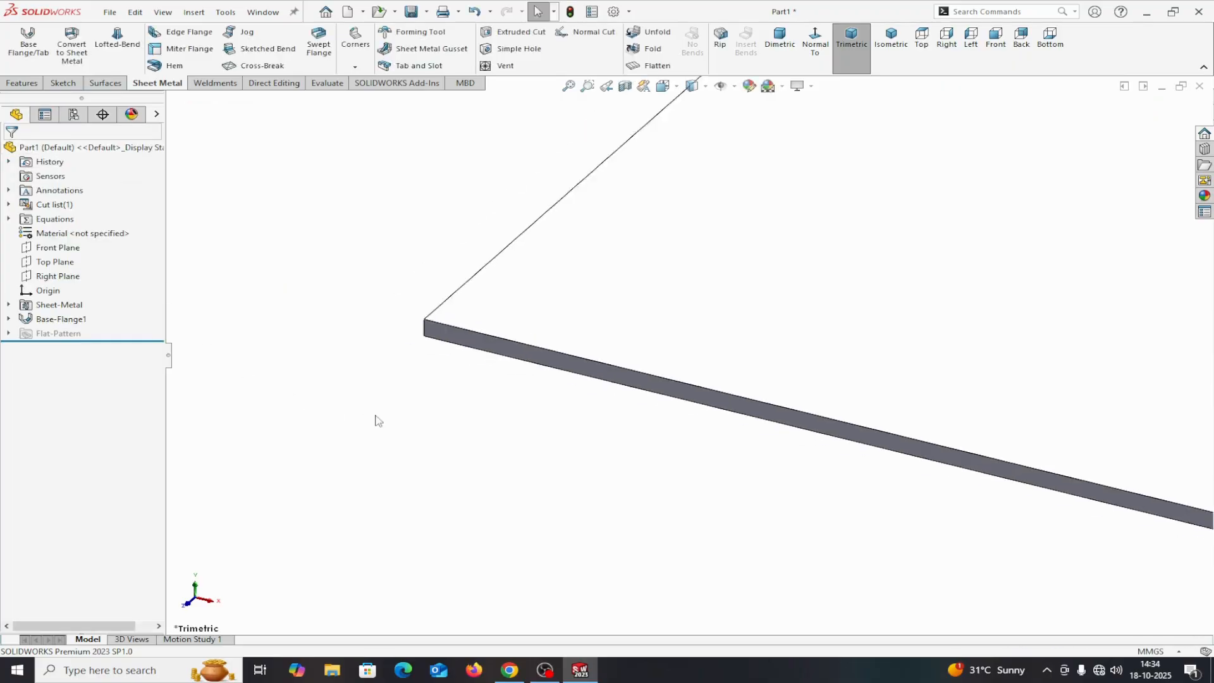
pyautogui.rightClick(46, 325)
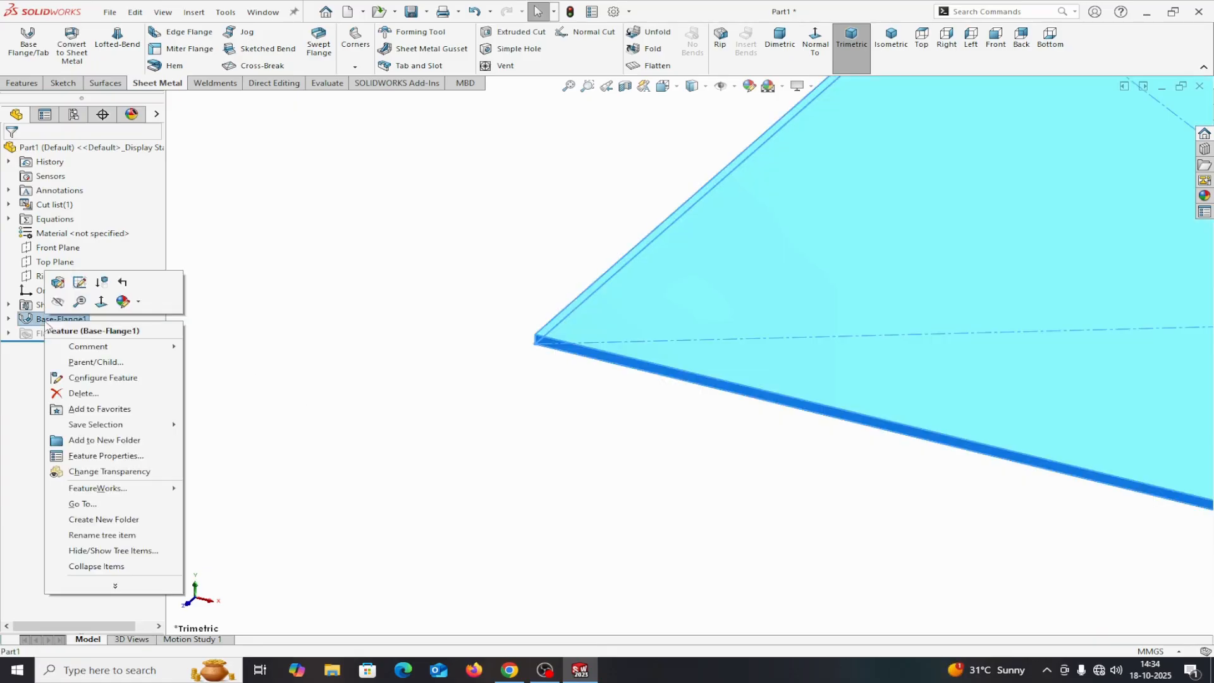
pyautogui.click(57, 281)
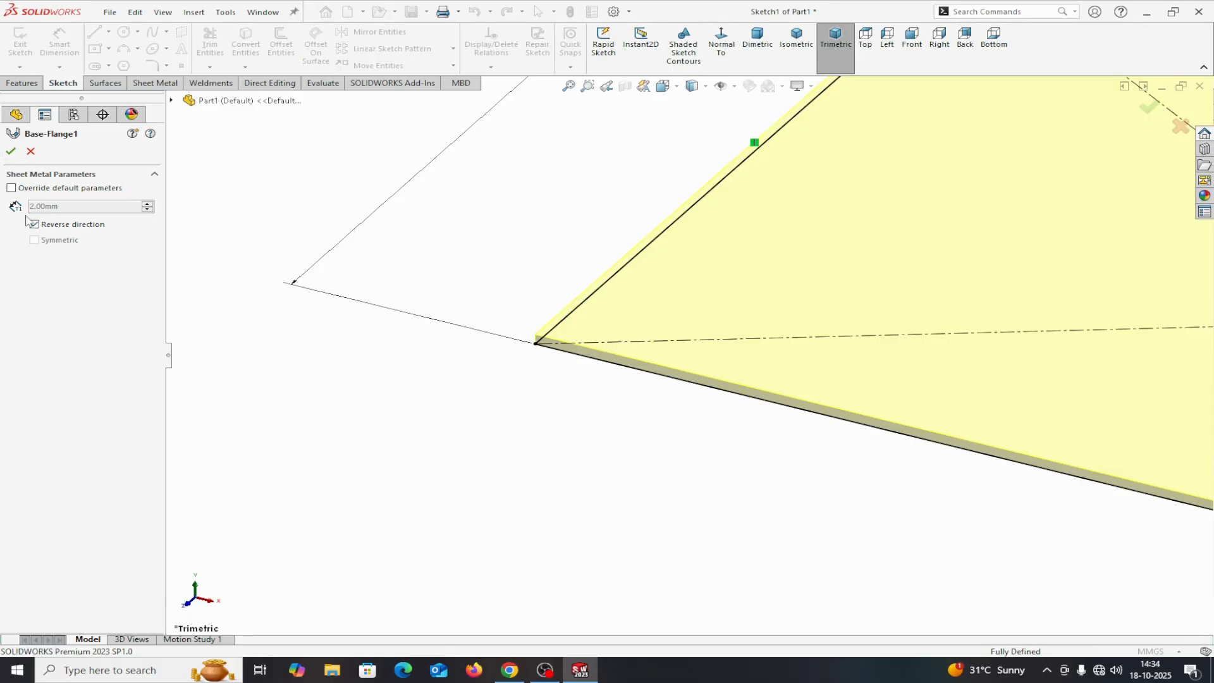
pyautogui.click(10, 150)
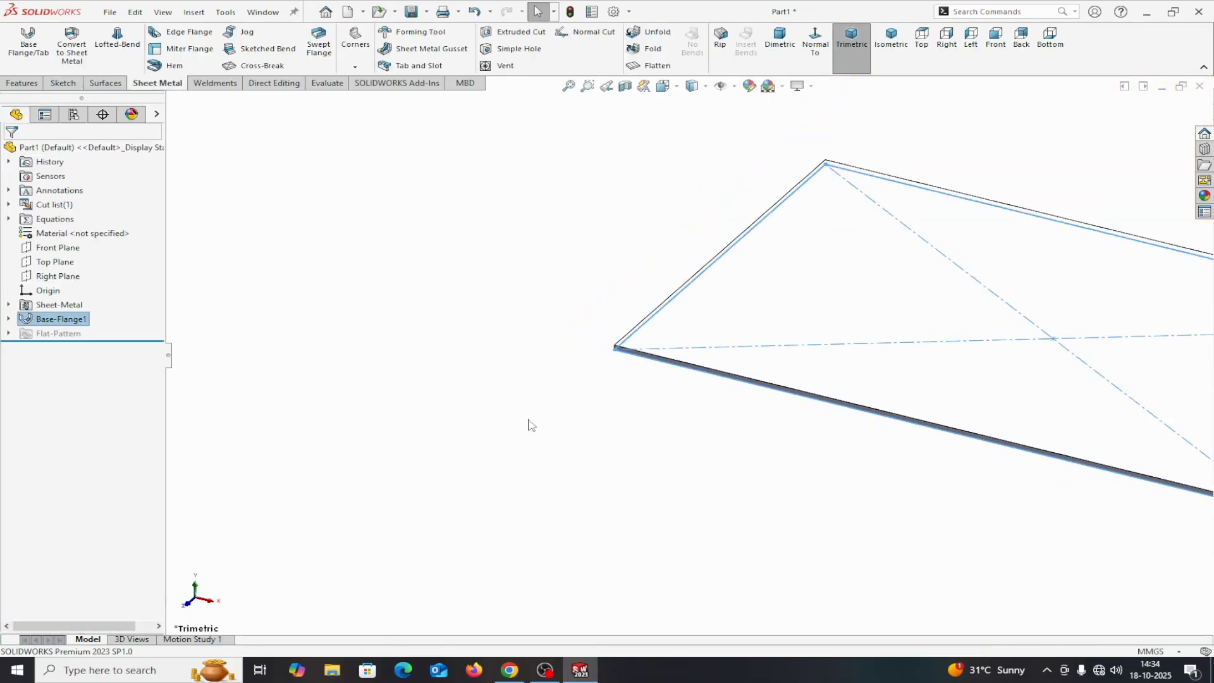
pyautogui.scroll(-2, 822, 341)
pyautogui.scroll(4, 854, 347)
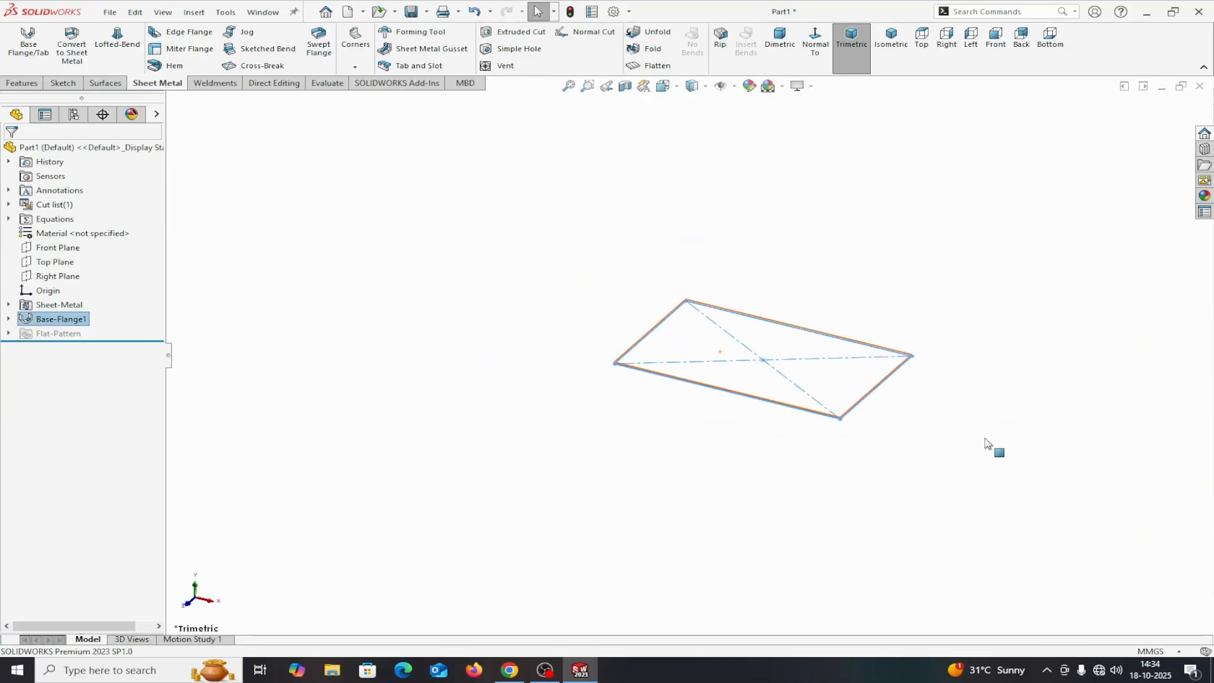
pyautogui.scroll(-2, 813, 366)
pyautogui.scroll(2, 886, 388)
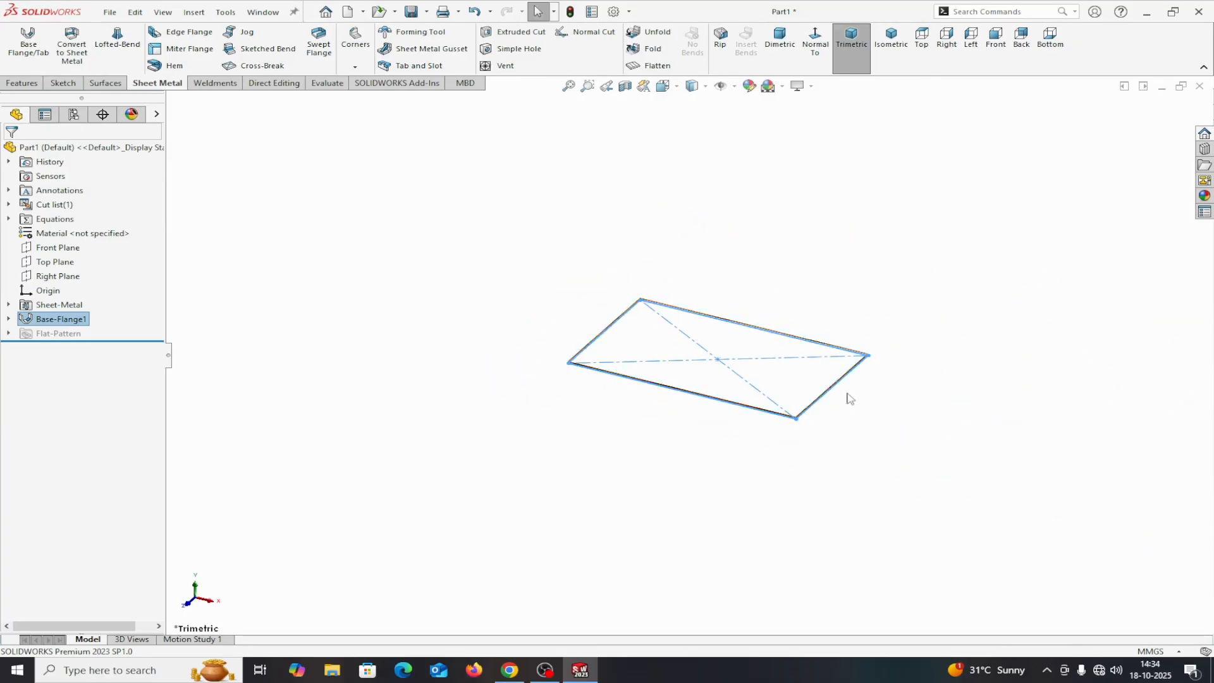
pyautogui.scroll(-1, 632, 411)
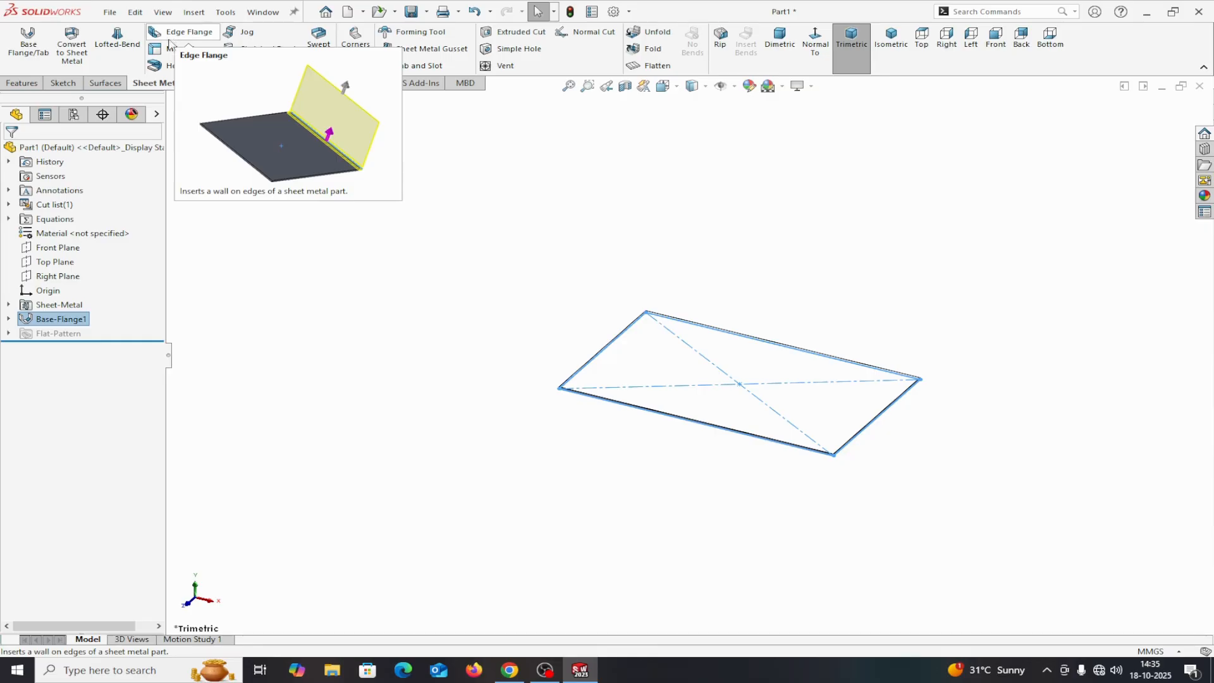
# Step: Start a Miter Flange on the plate's long front face, sketching a vertical, inward diagonal, vertical and about 4 mm outward horizontal line up from its upper right corner
pyautogui.click(169, 49)
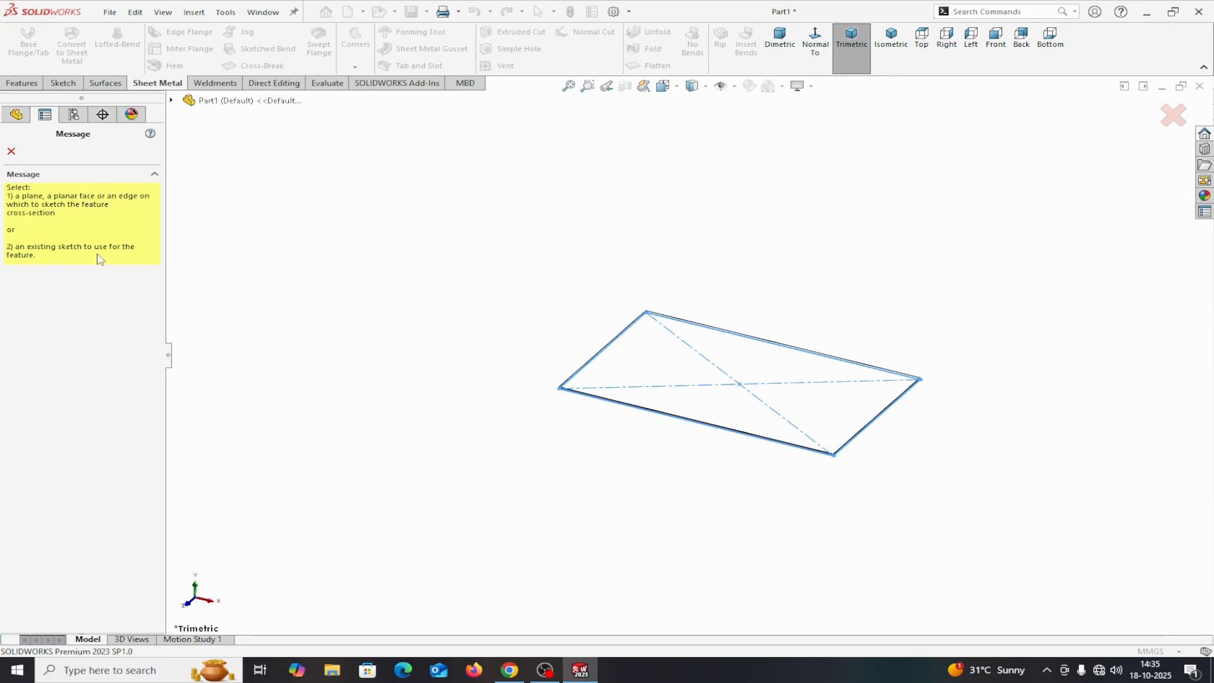
pyautogui.scroll(-6, 816, 455)
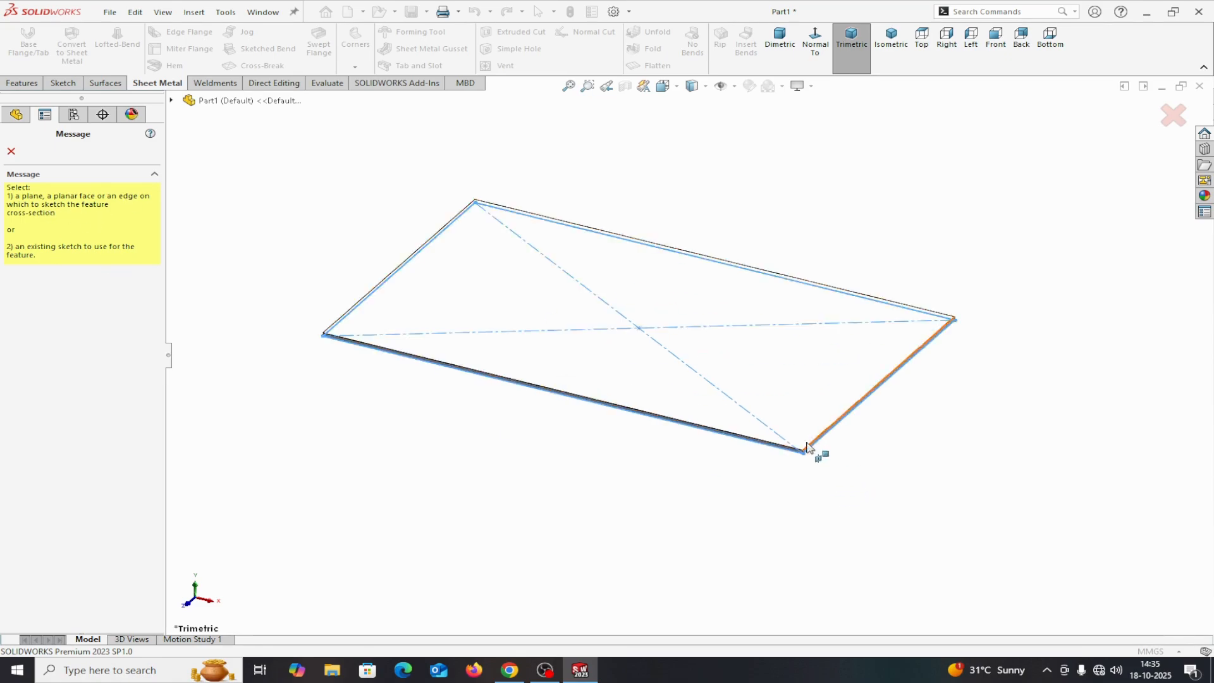
pyautogui.click(718, 414)
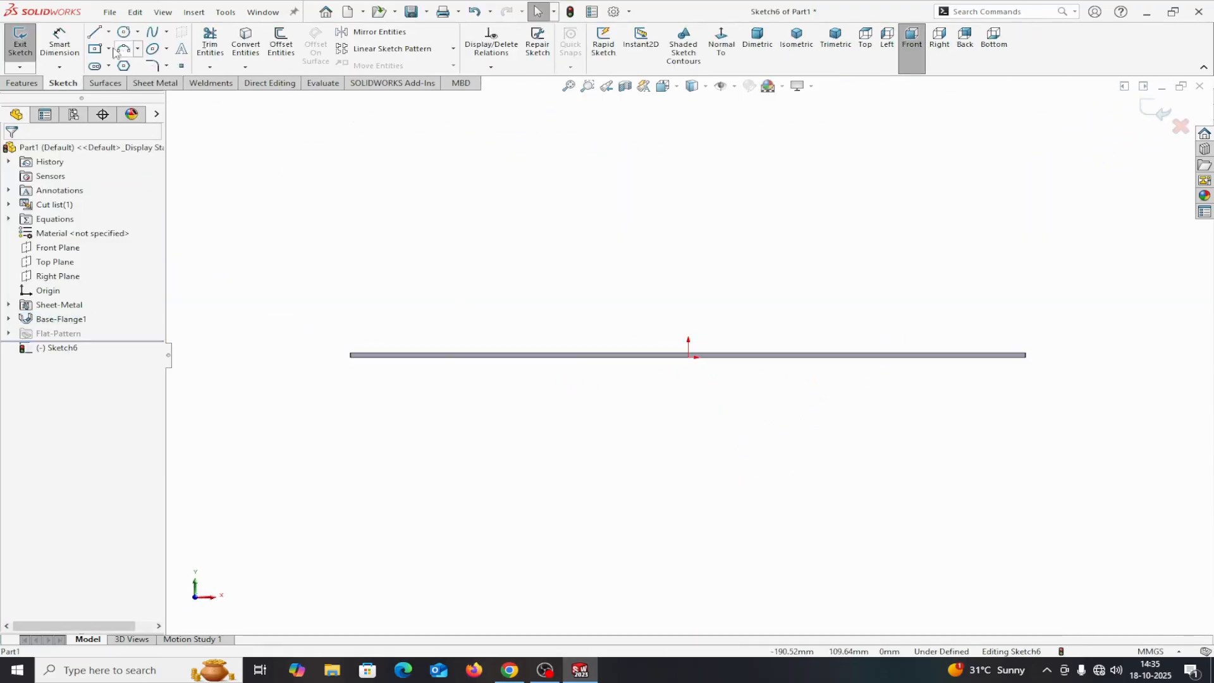
pyautogui.click(95, 31)
pyautogui.scroll(-5, 1012, 367)
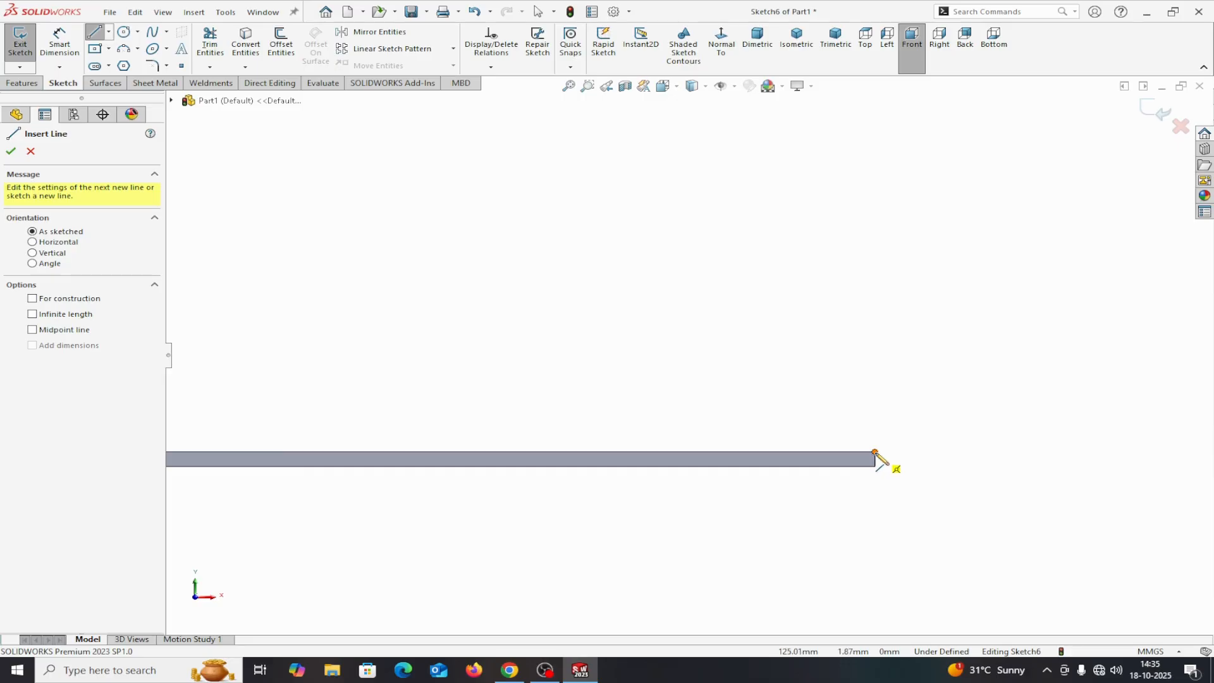
pyautogui.moveTo(874, 452); pyautogui.dragTo(875, 374)
pyautogui.click(875, 374)
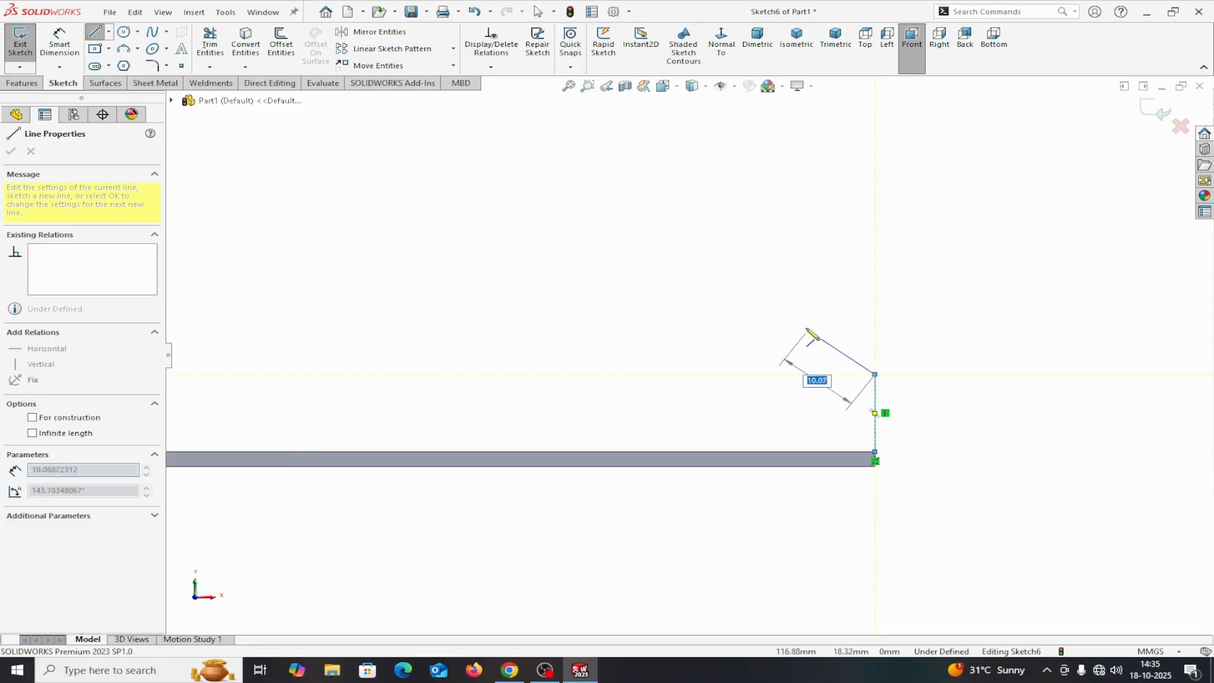
pyautogui.click(806, 259)
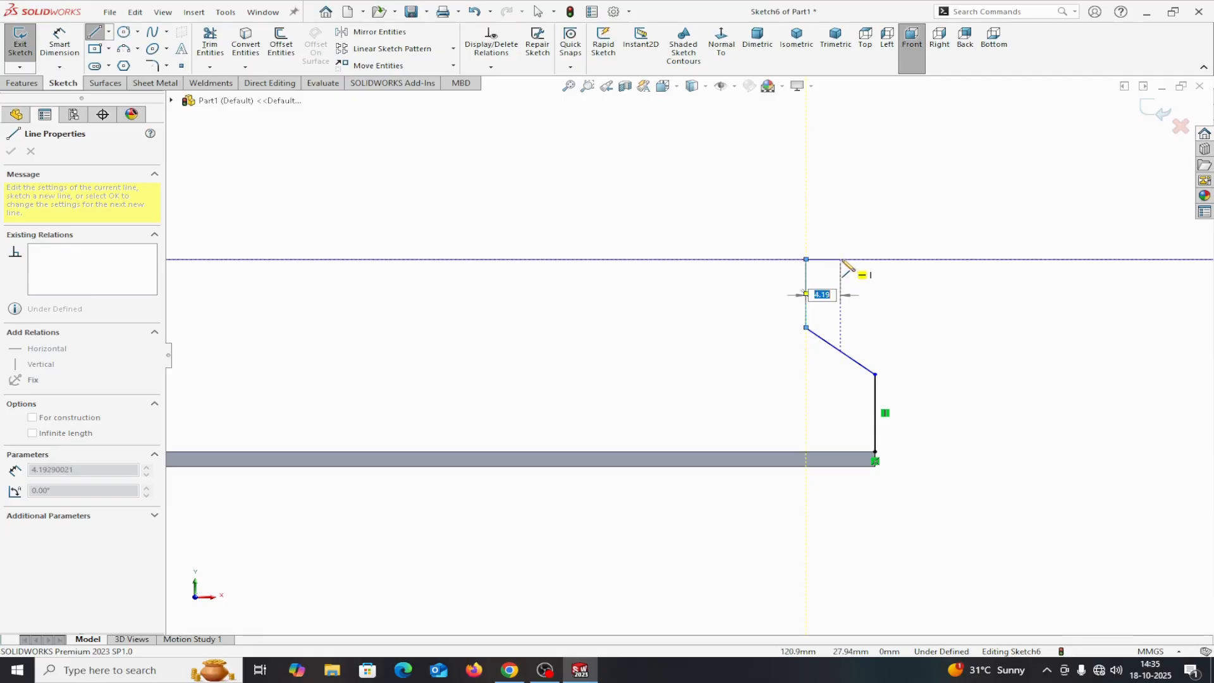
pyautogui.click(839, 259)
pyautogui.rightClick(849, 265)
pyautogui.click(882, 269)
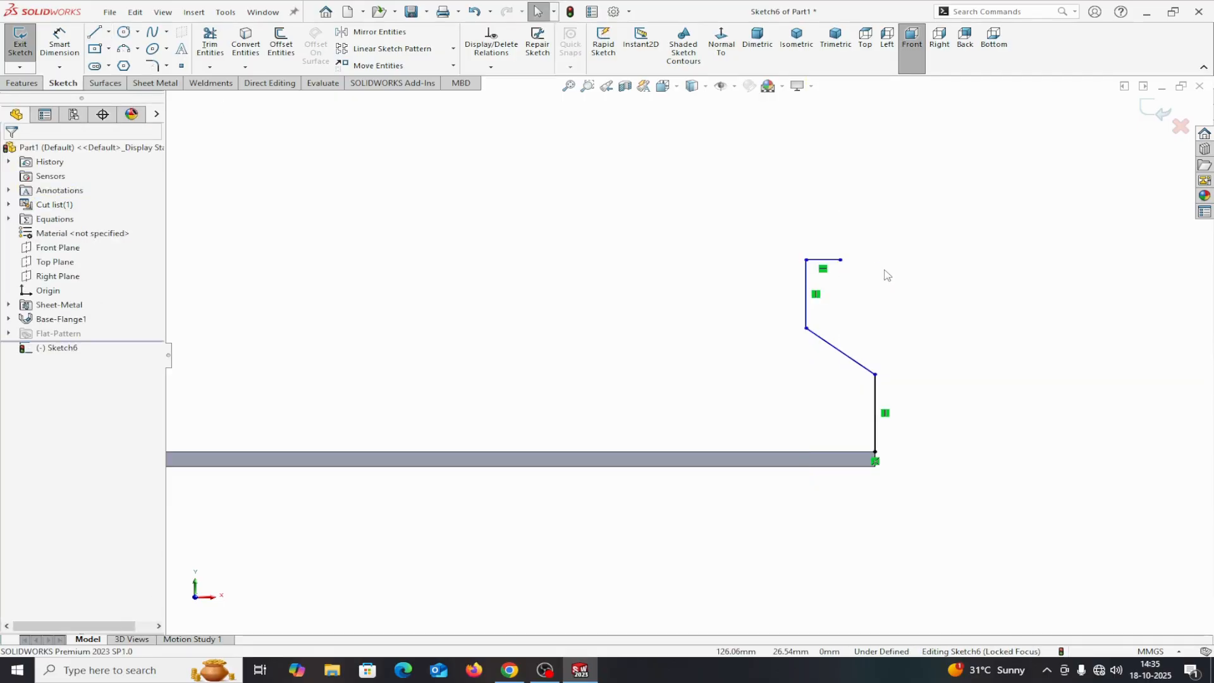
# Step: Dimension the profile's overall height from the plate's upper corner to the start of the top horizontal line as 130 mm
pyautogui.click(77, 55)
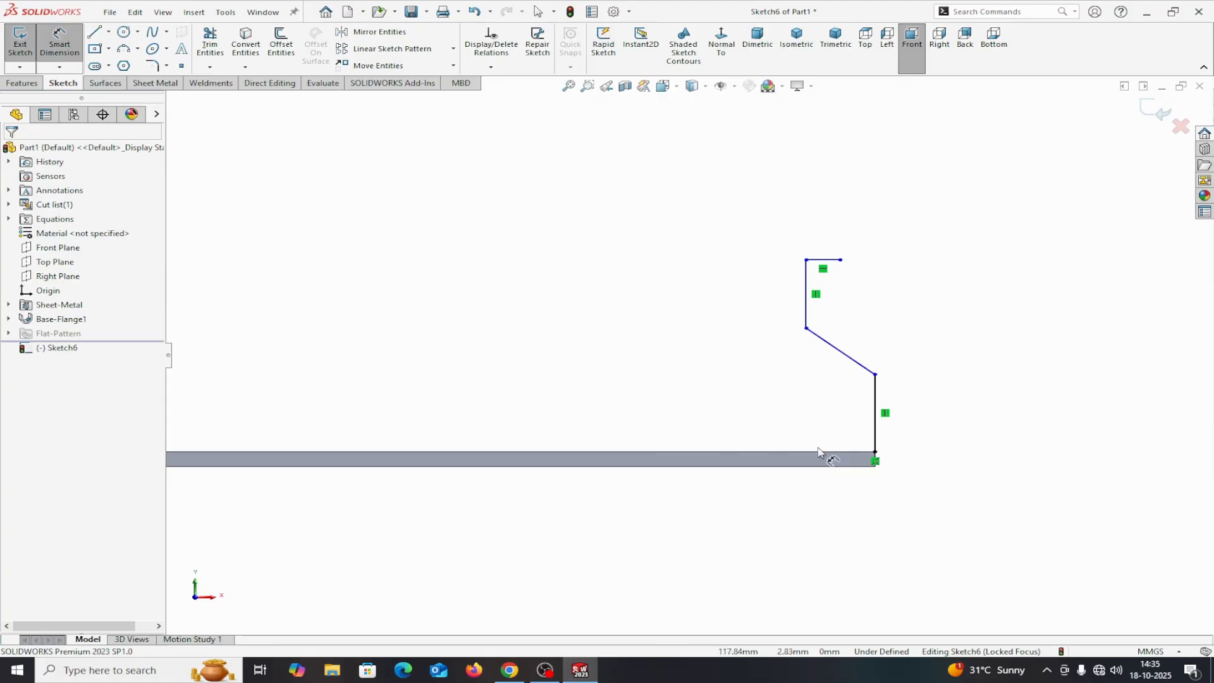
pyautogui.click(875, 453)
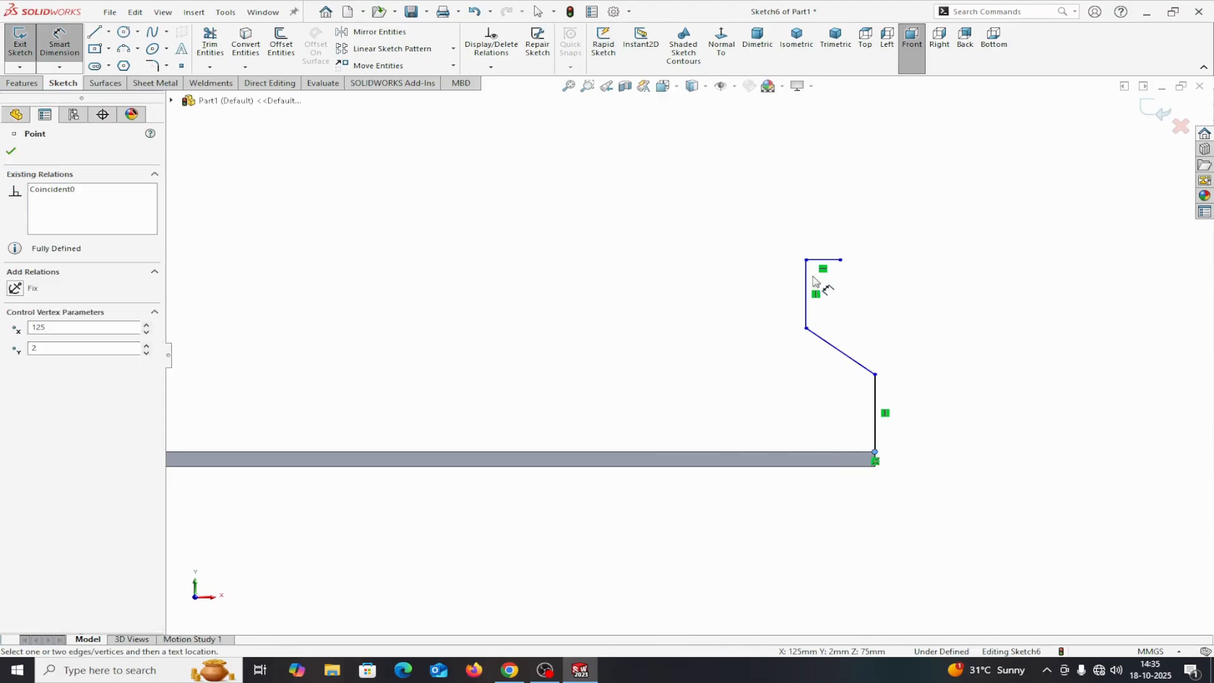
pyautogui.click(807, 260)
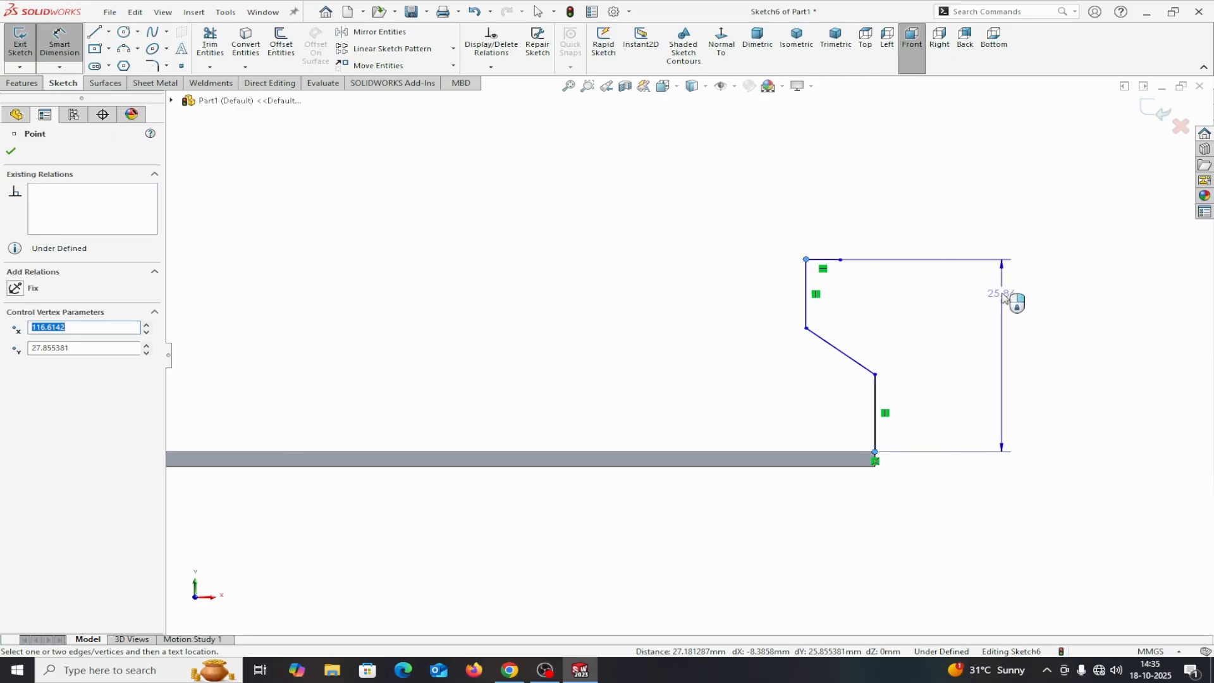
pyautogui.click(1012, 302)
pyautogui.write('130')
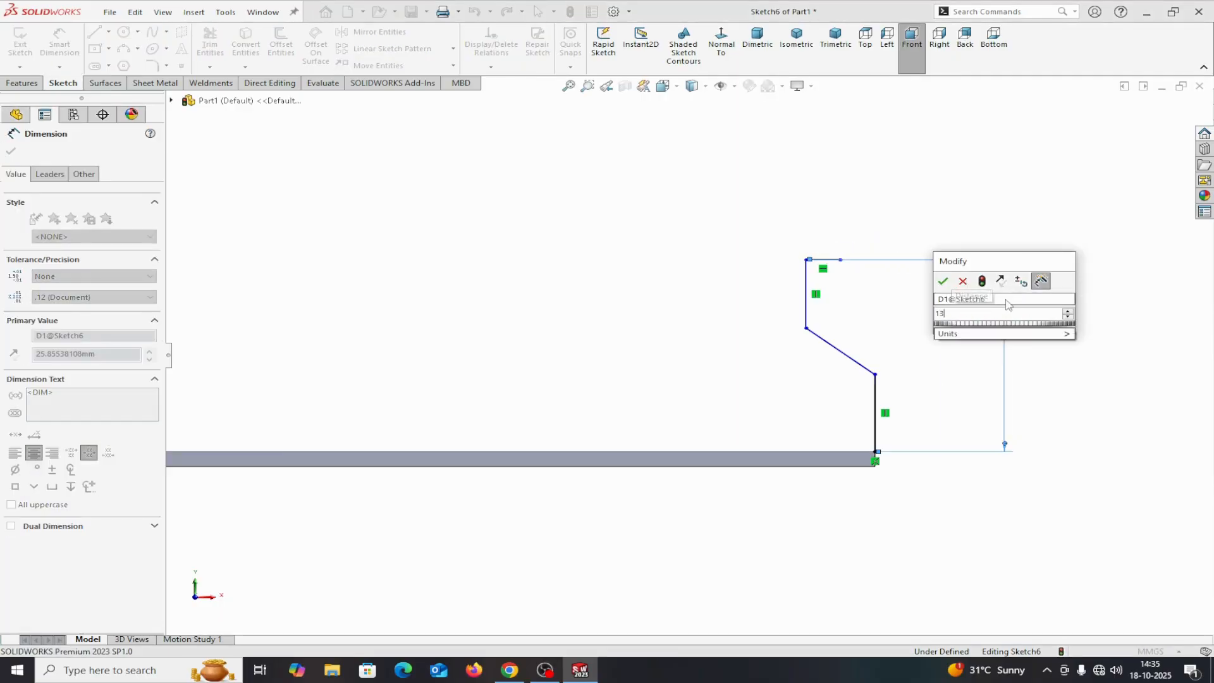
pyautogui.click(943, 281)
# Step: Dimension the upper vertical line of the flange profile to 30 mm
pyautogui.scroll(3, 778, 271)
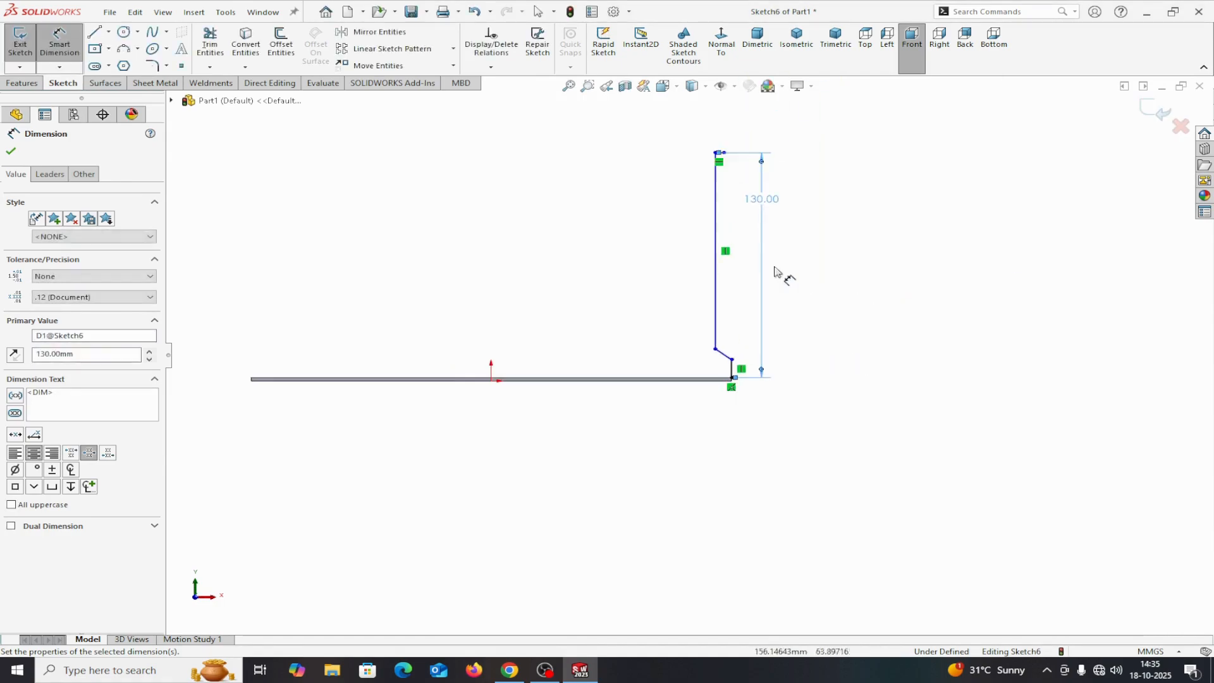
pyautogui.scroll(-2, 721, 287)
pyautogui.scroll(-2, 783, 324)
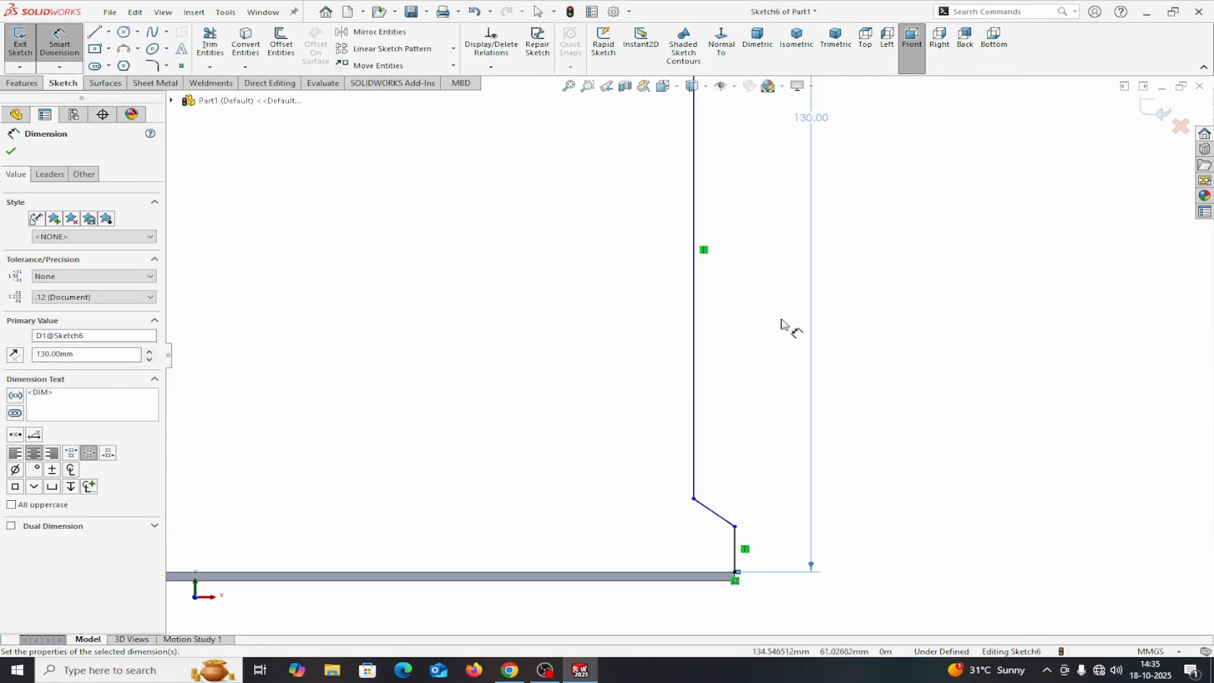
pyautogui.click(696, 401)
pyautogui.click(507, 373)
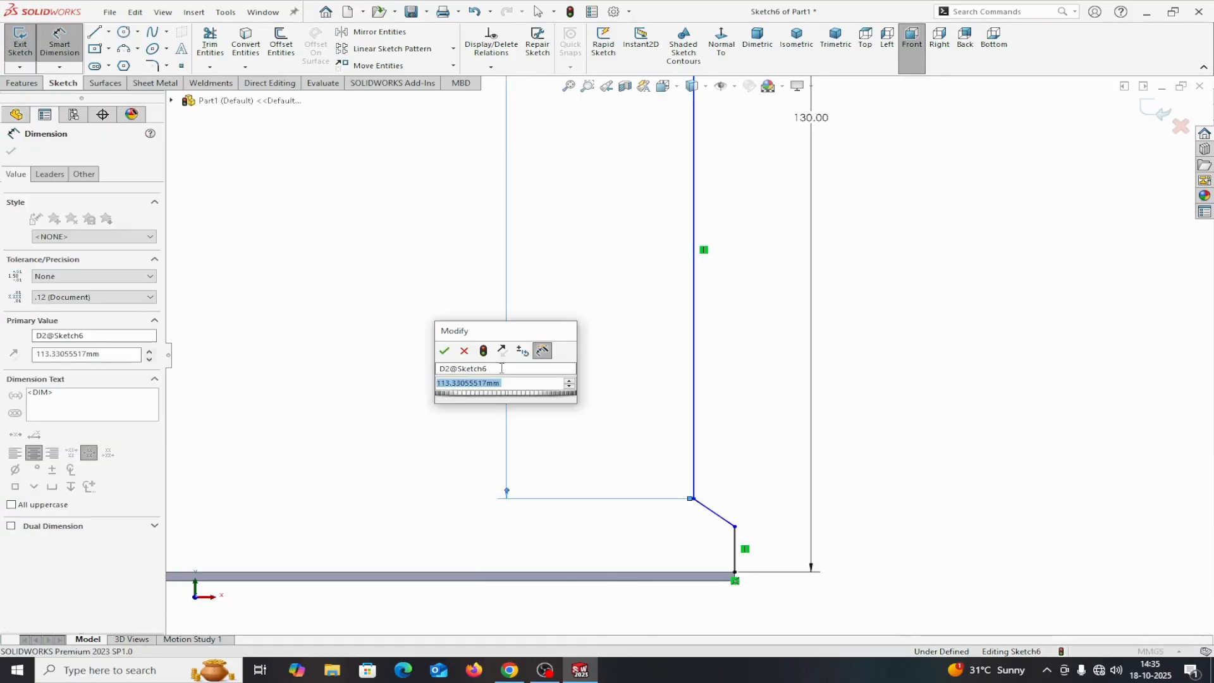
pyautogui.write('30')
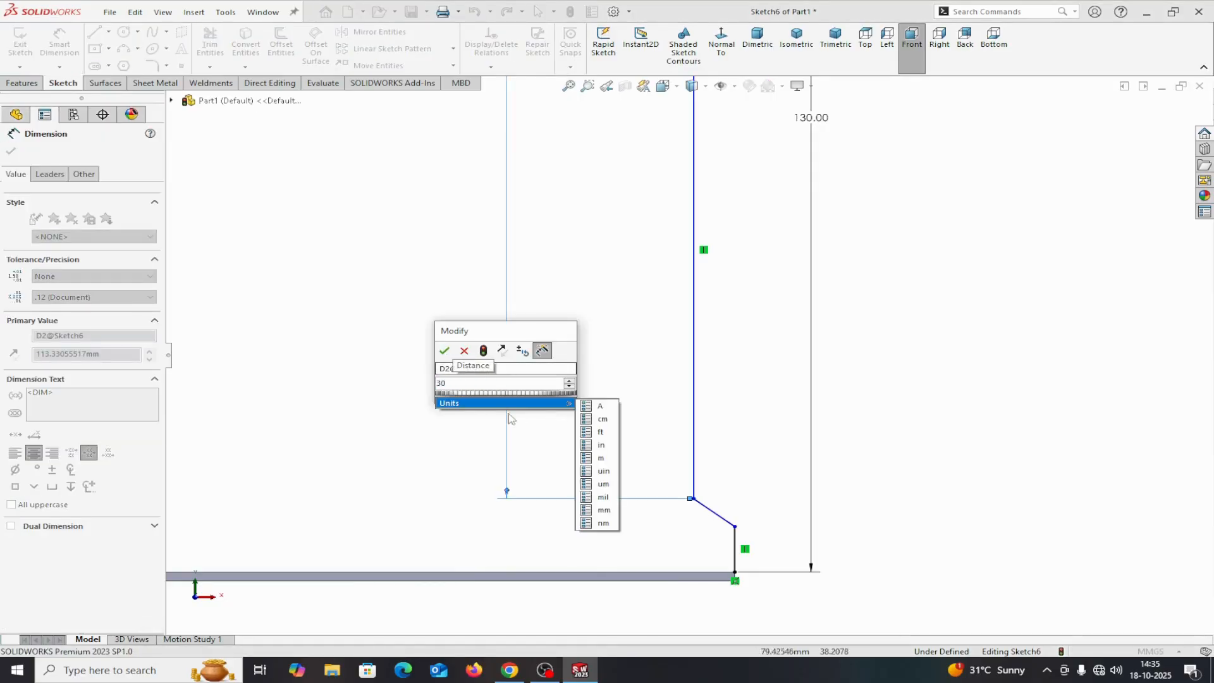
pyautogui.click(444, 351)
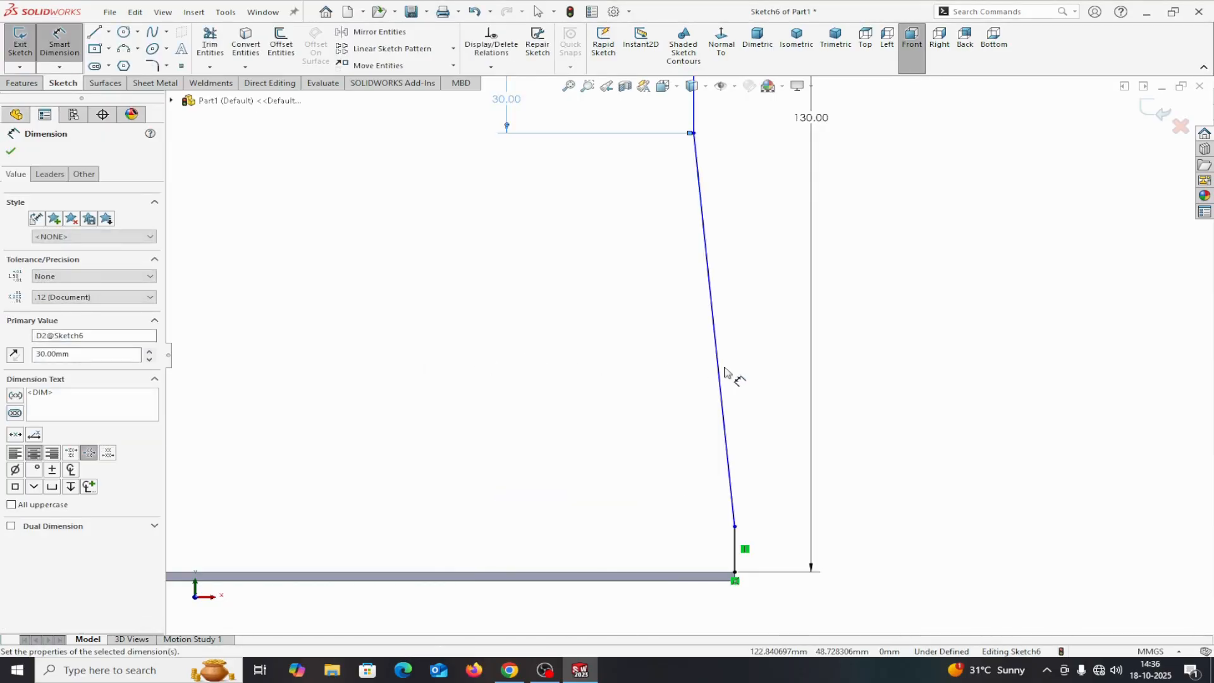
# Step: Dimension the angle between the diagonal line and the lower vertical line as 45°, placing the dimension on the acute side near the diagonal
pyautogui.scroll(3, 728, 373)
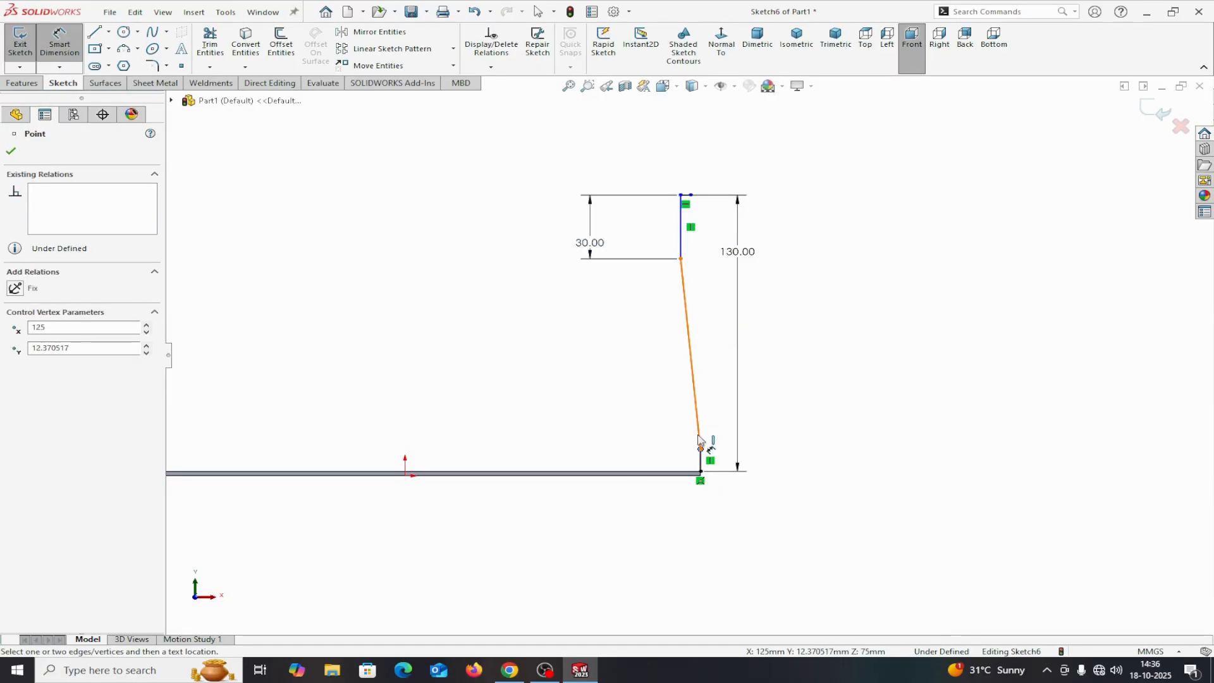
pyautogui.click(698, 439)
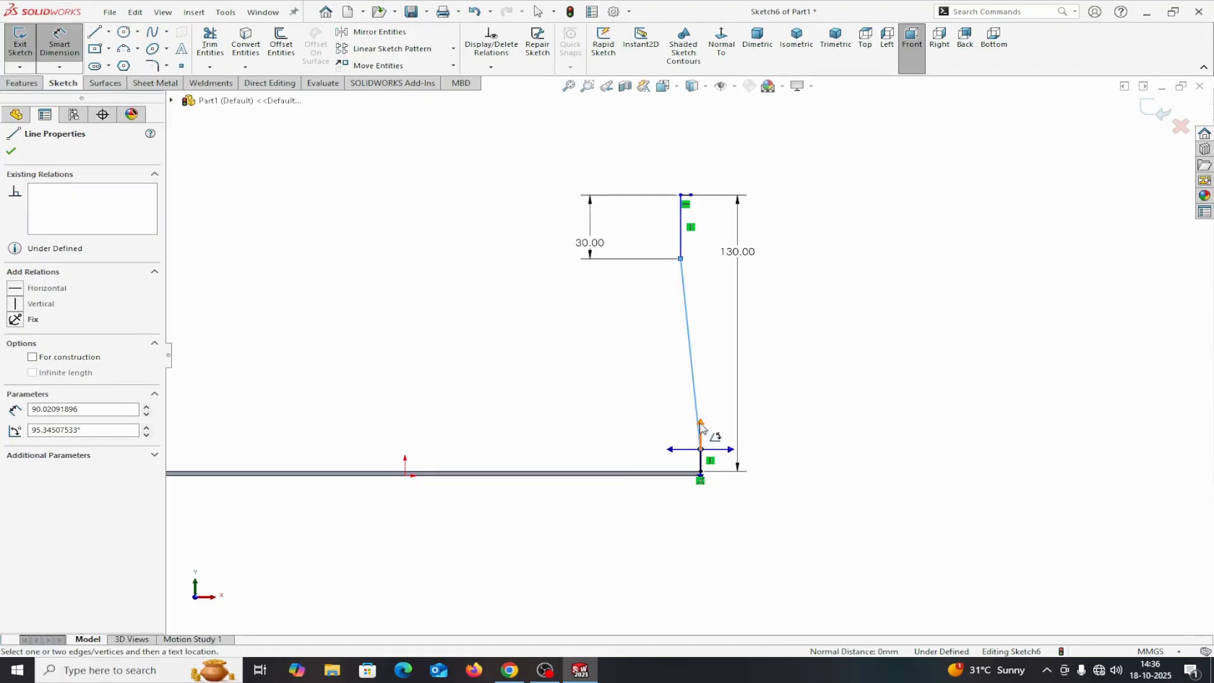
pyautogui.click(701, 427)
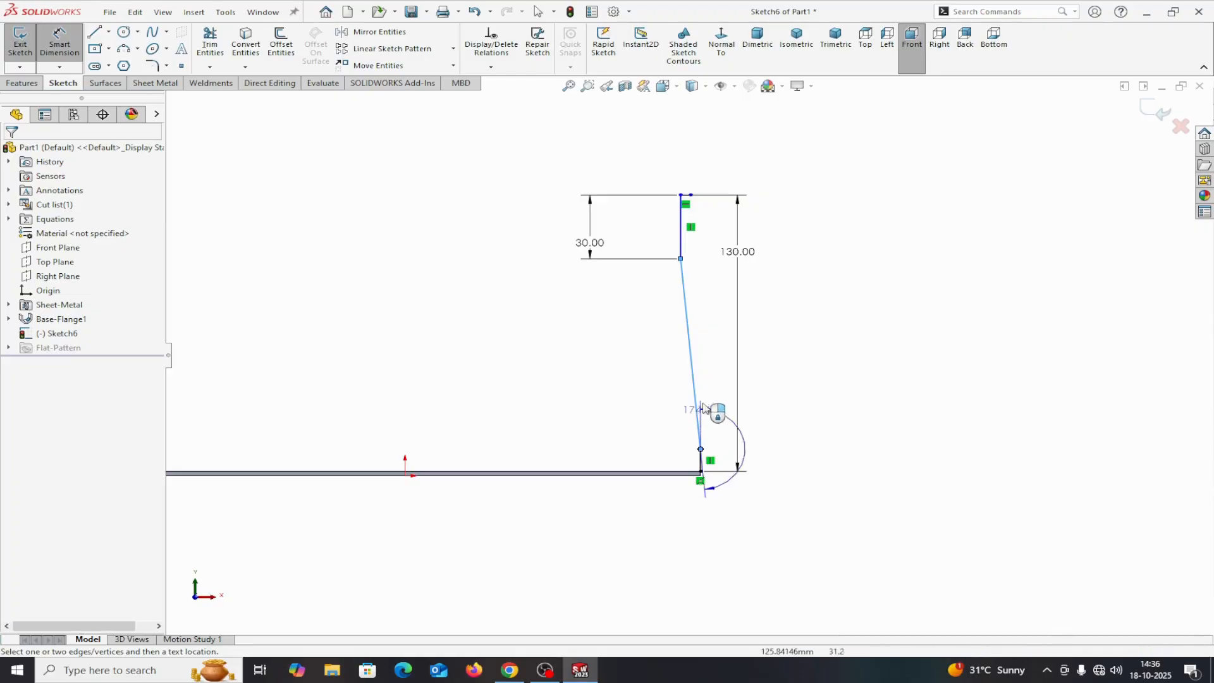
pyautogui.click(700, 387)
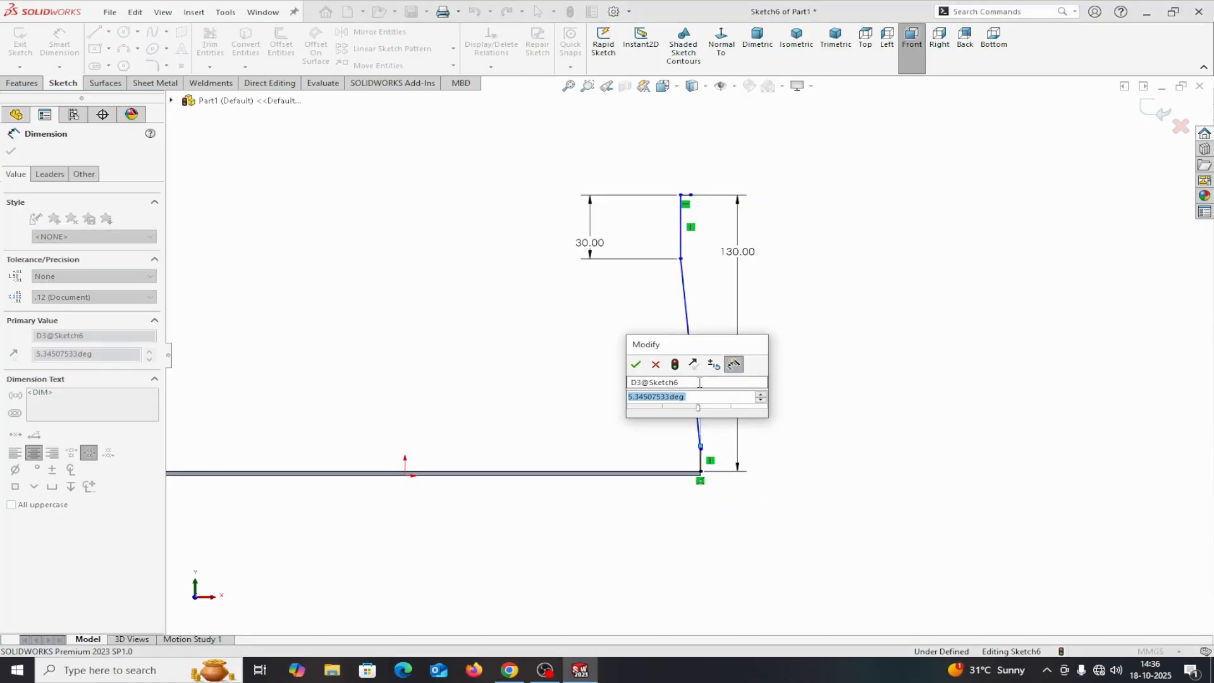
pyautogui.write('45')
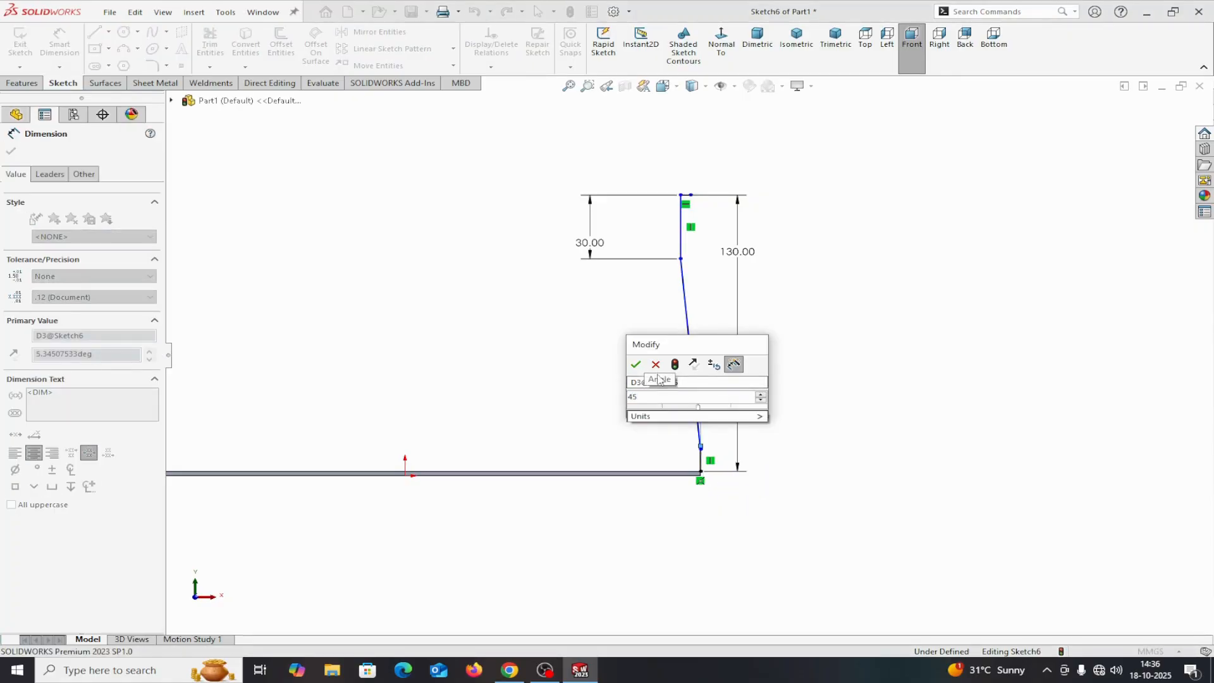
pyautogui.click(636, 365)
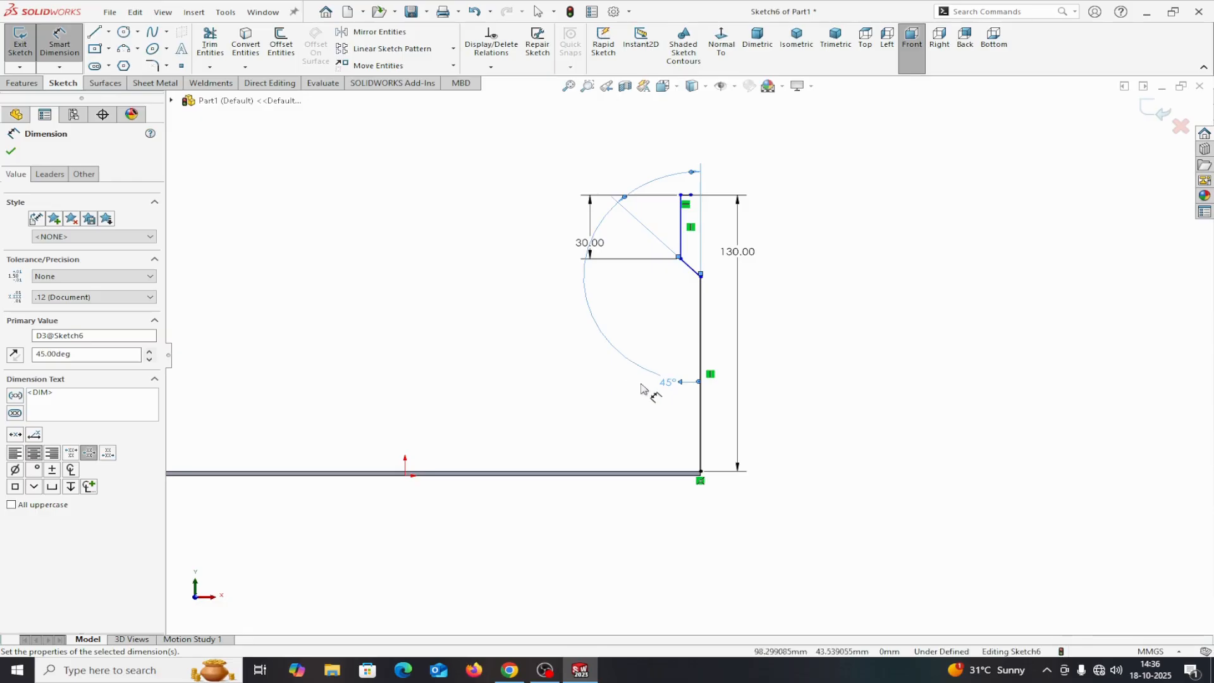
pyautogui.moveTo(671, 382); pyautogui.dragTo(691, 256)
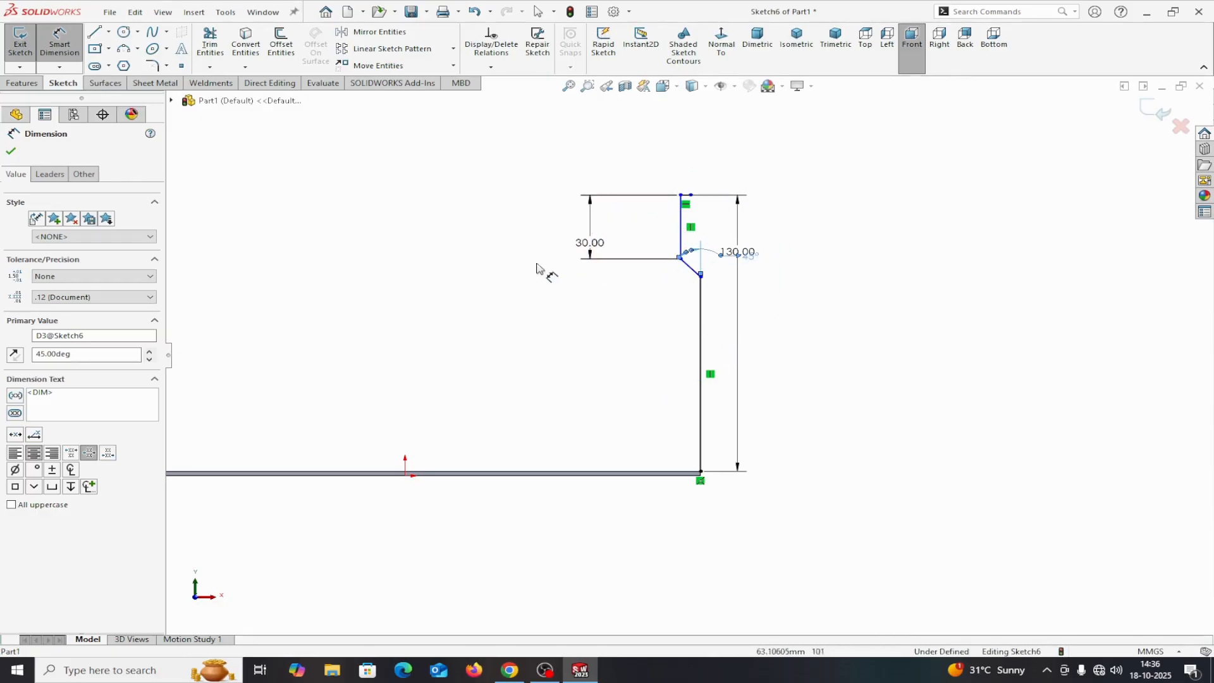
# Step: Dimension the horizontal offset between the upper vertical line and the plate's corner point as 30 mm
pyautogui.scroll(-2, 699, 263)
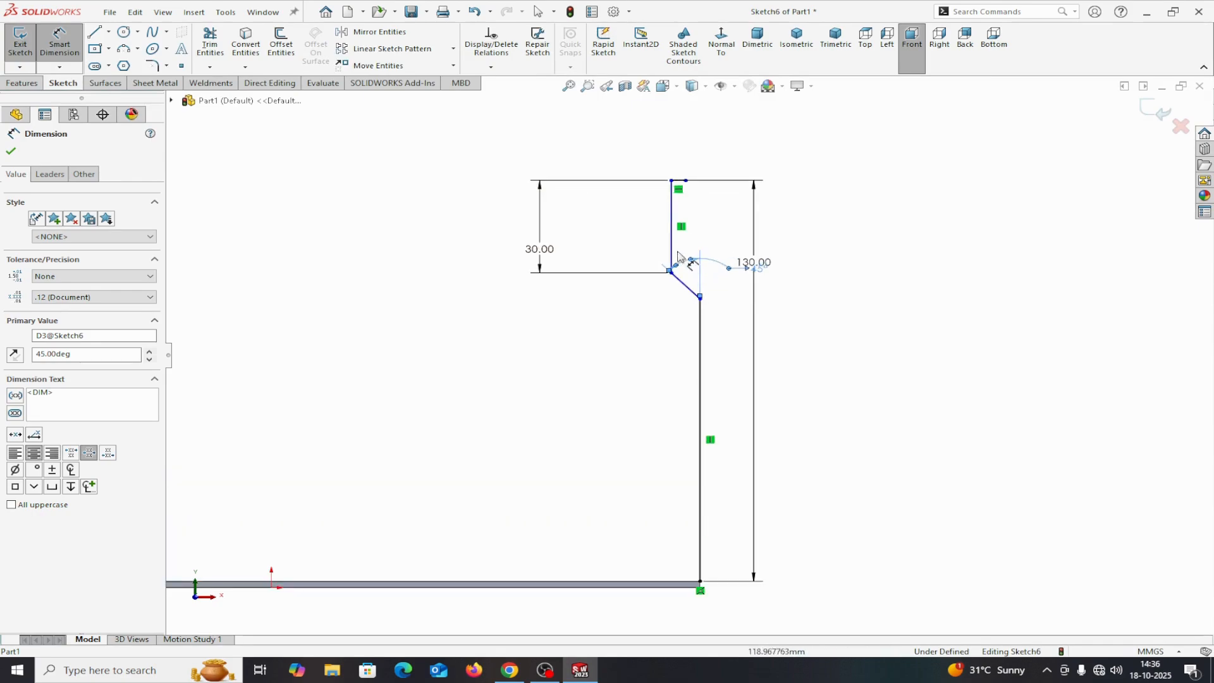
pyautogui.click(672, 256)
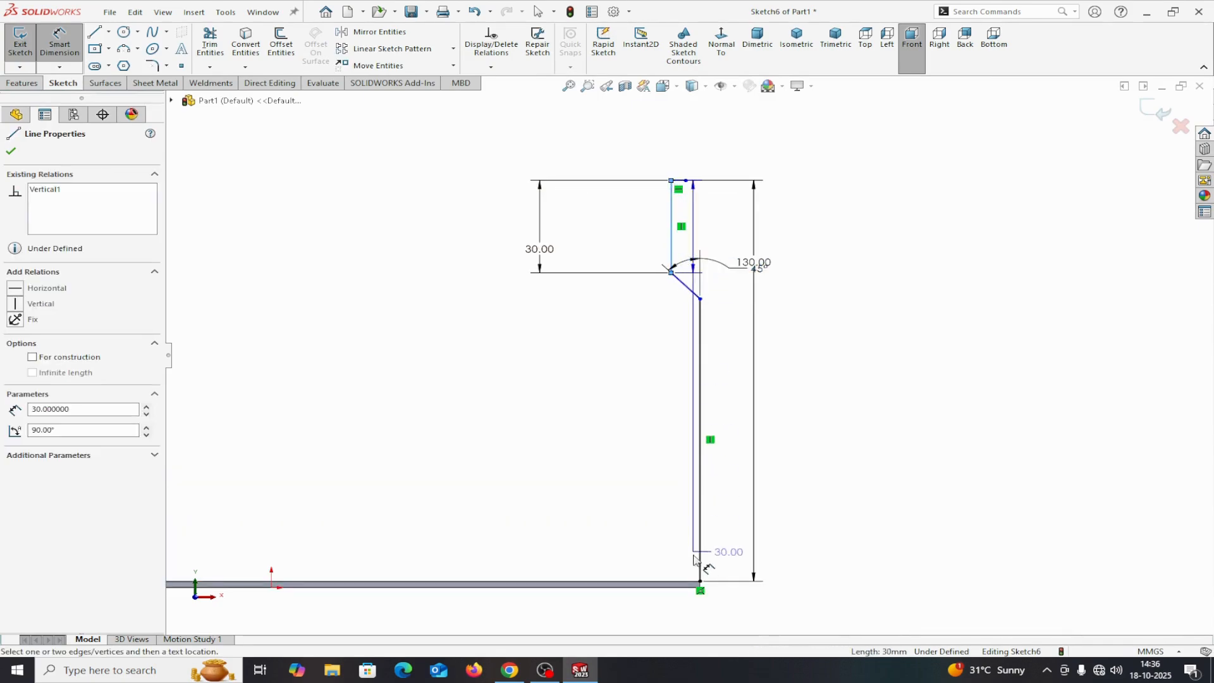
pyautogui.click(700, 581)
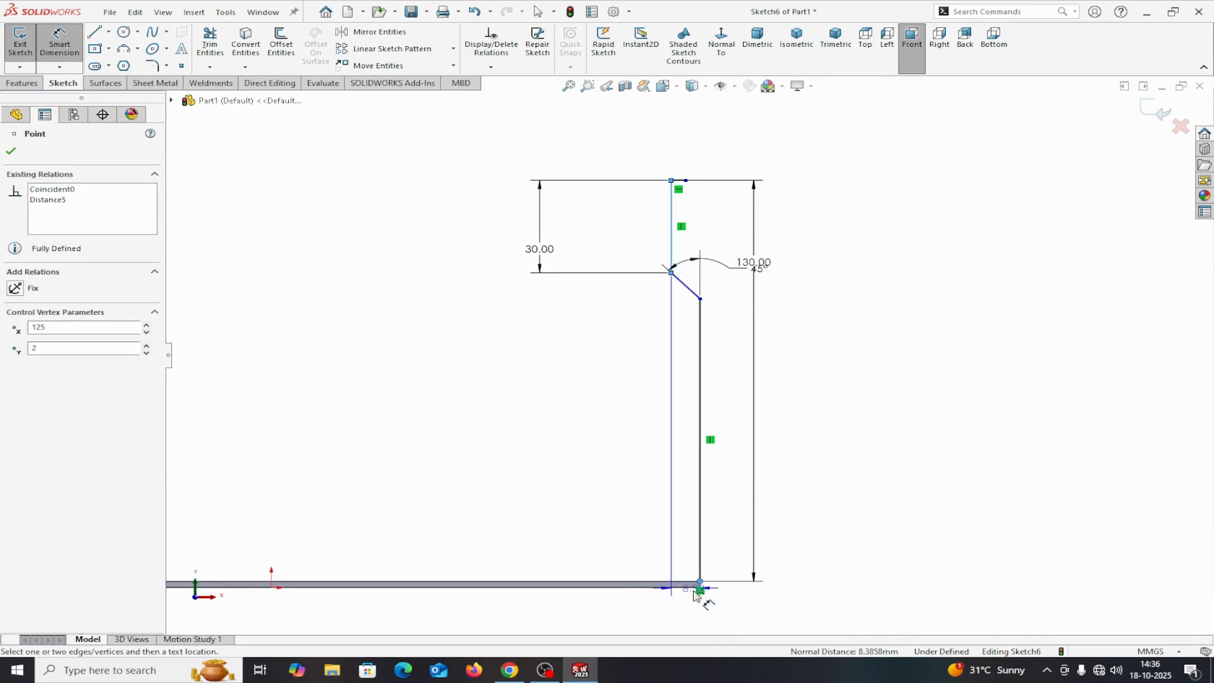
pyautogui.click(690, 606)
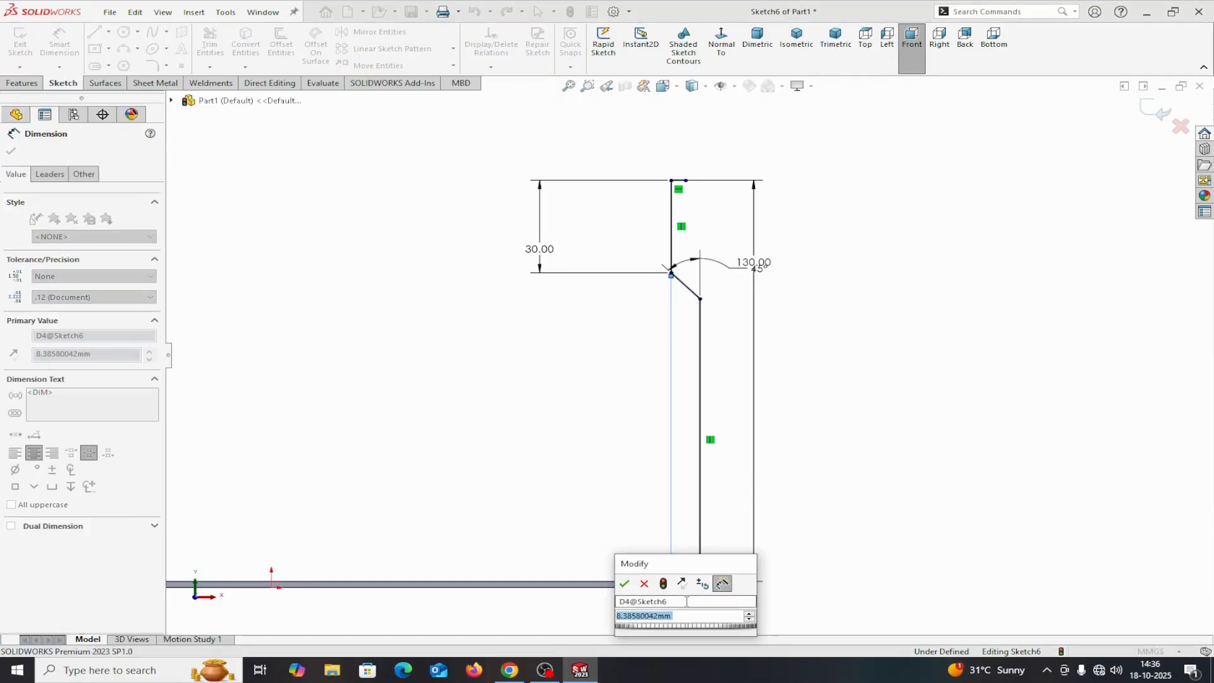
pyautogui.write('30')
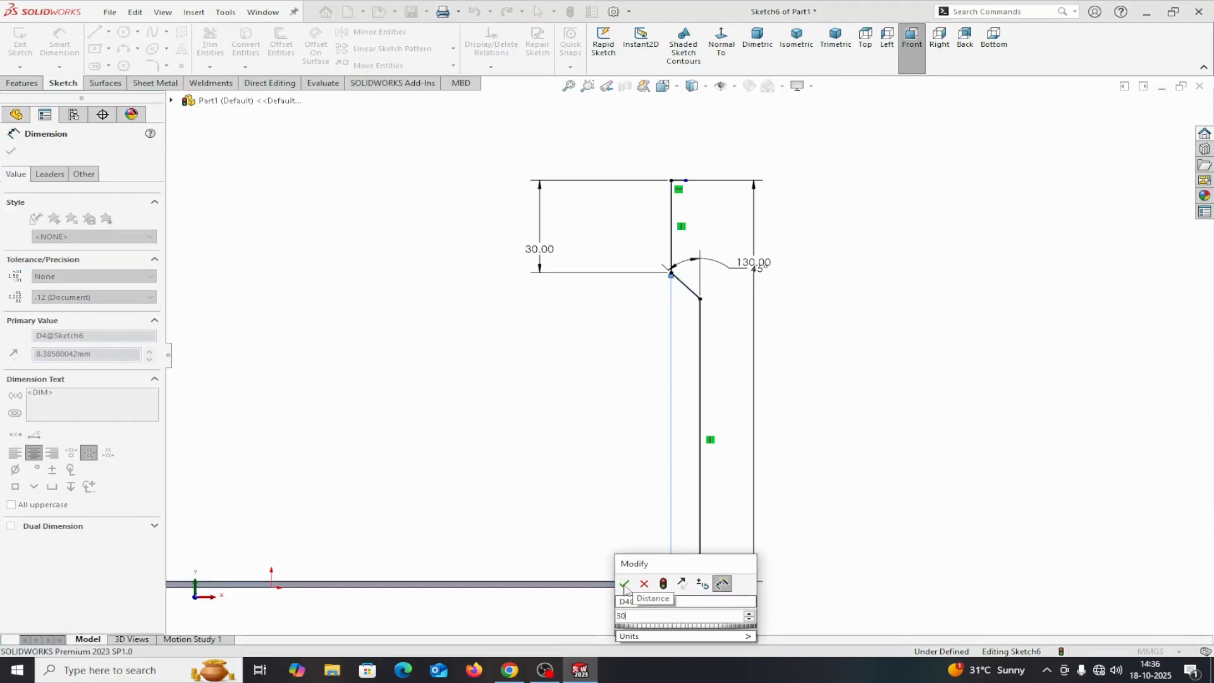
pyautogui.click(624, 584)
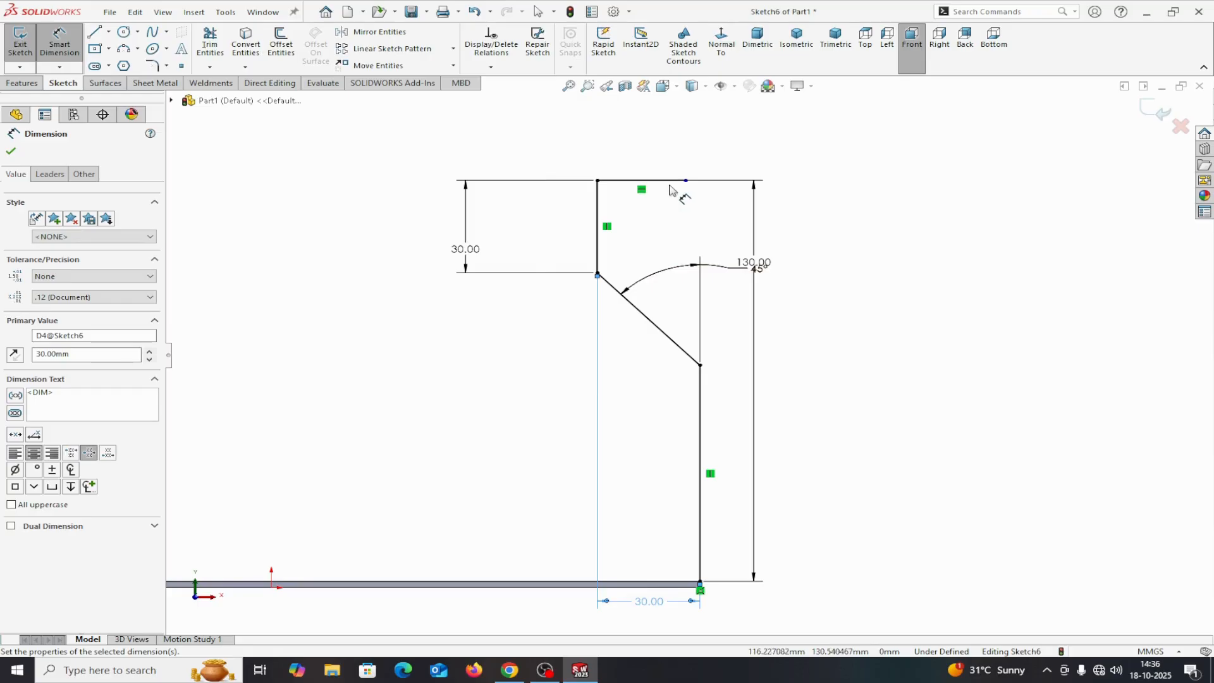
# Step: Dimension the top horizontal line of the profile to 20 mm
pyautogui.click(623, 181)
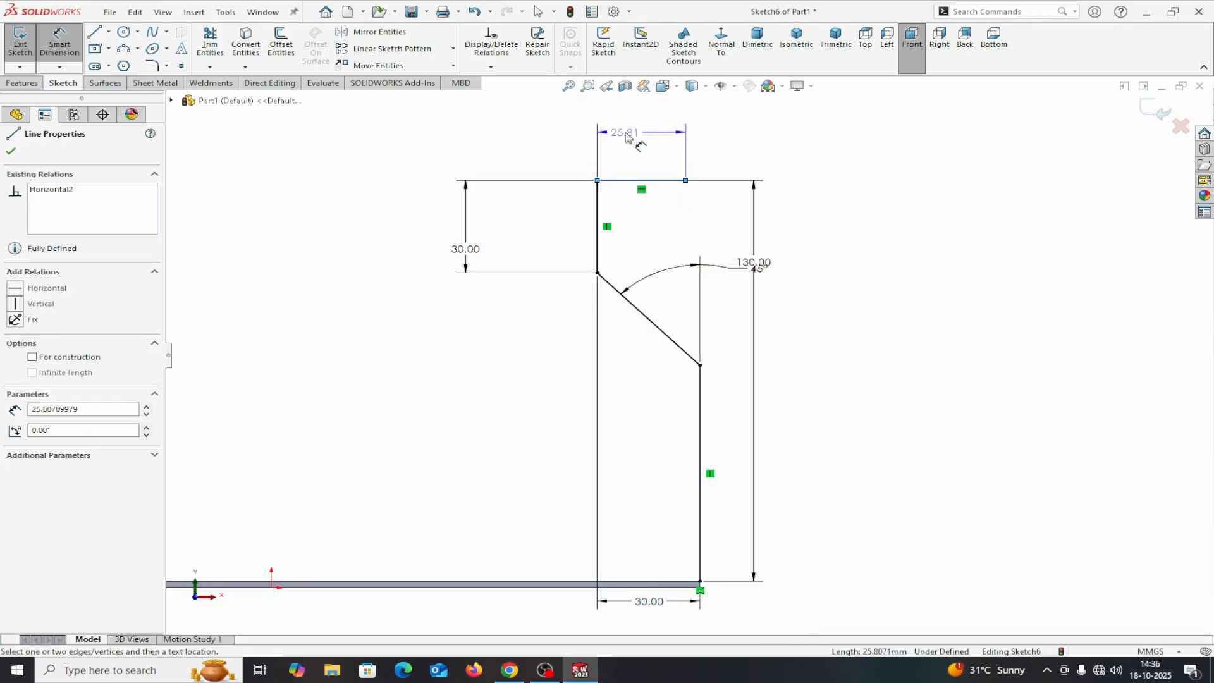
pyautogui.click(626, 136)
pyautogui.write('3')
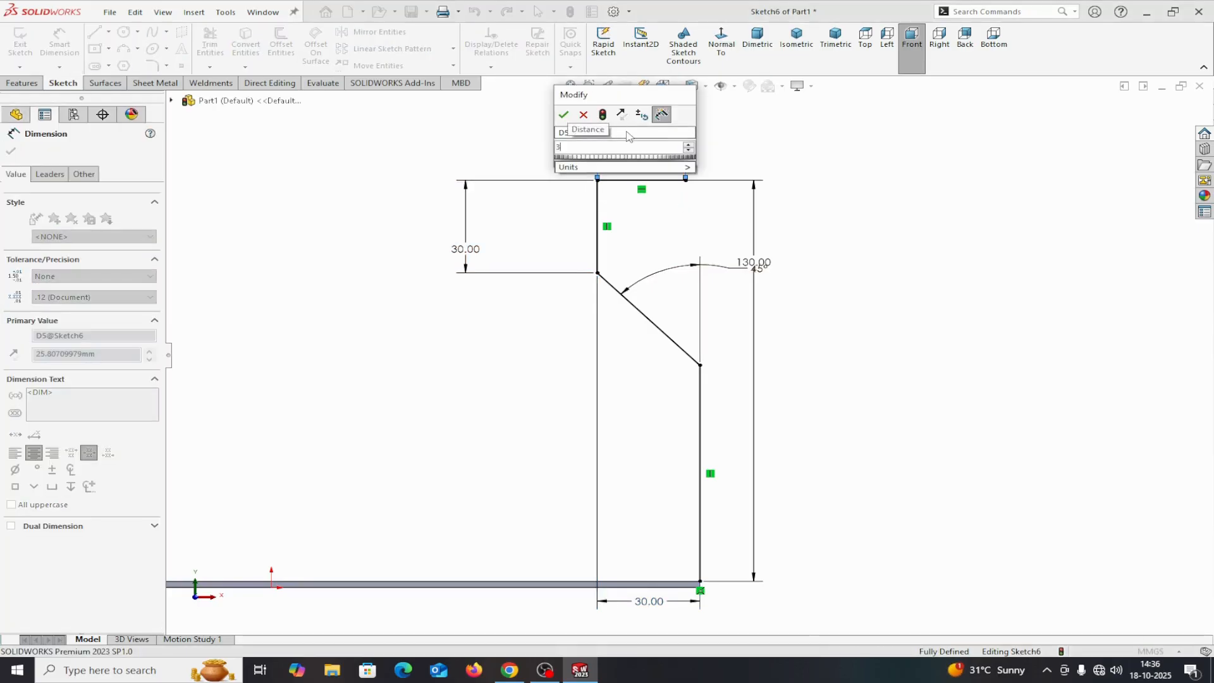
pyautogui.press('BackSpace')
pyautogui.write('20')
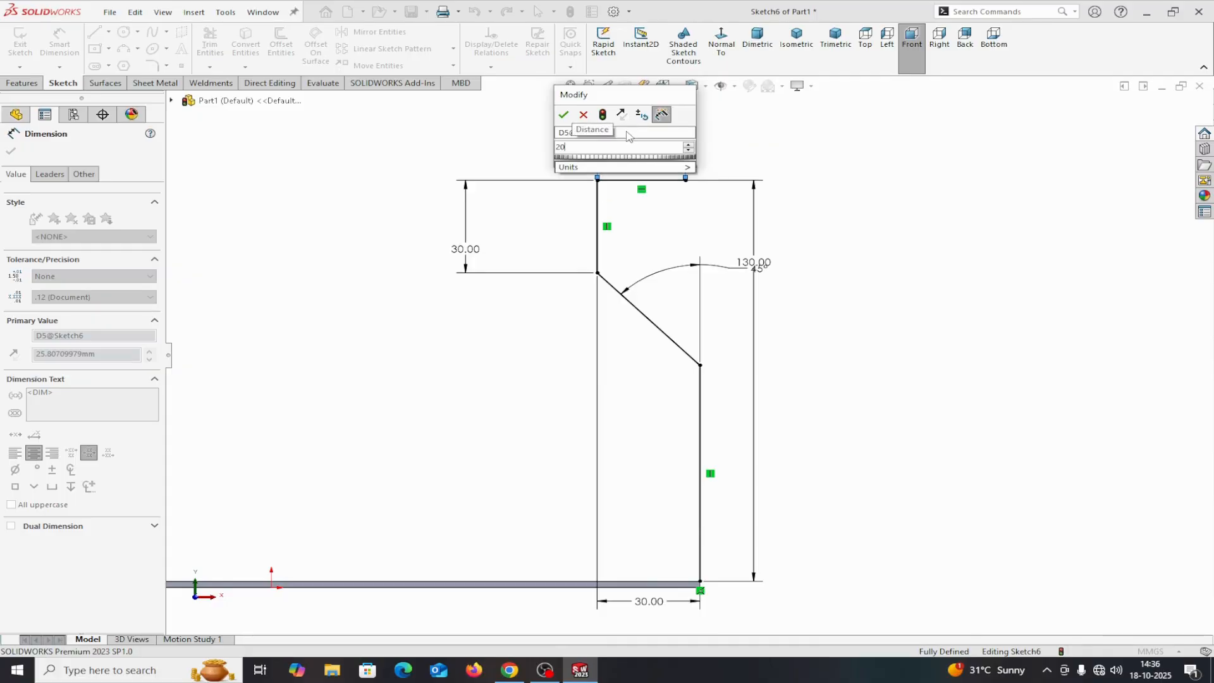
pyautogui.click(563, 114)
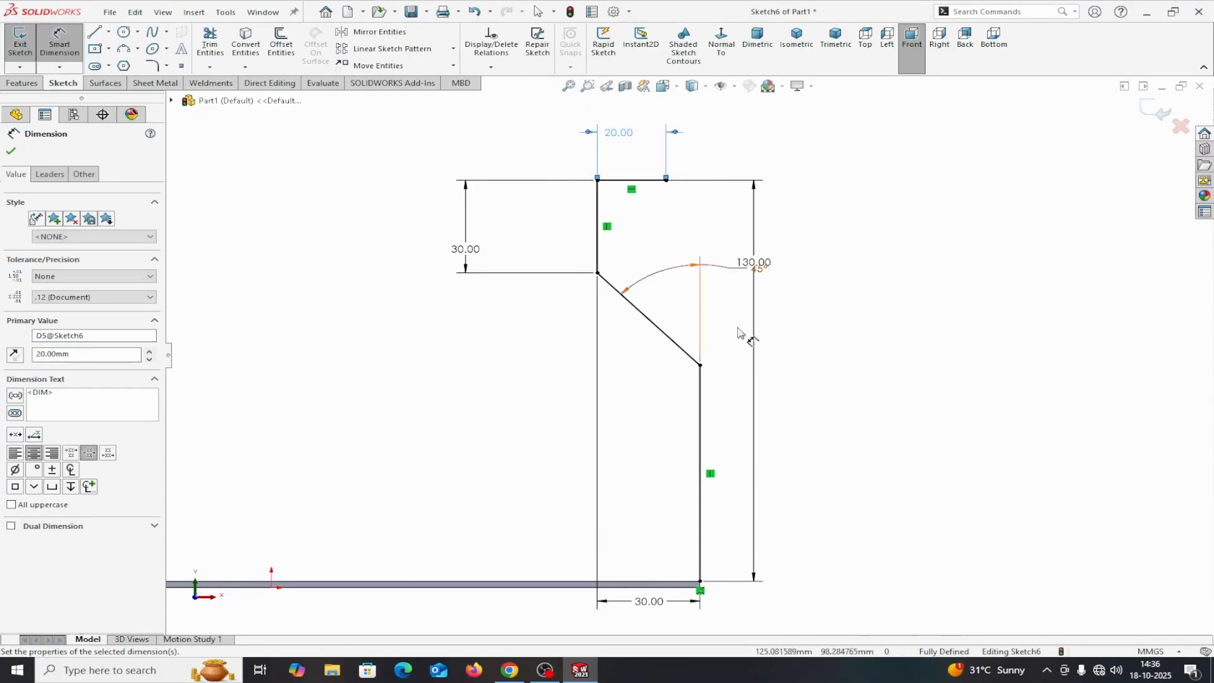
# Step: Move the 45° dimension between the diagonal and the vertical extension line, clear of the 130 mm dimension, and finish dimensioning
pyautogui.scroll(3, 768, 477)
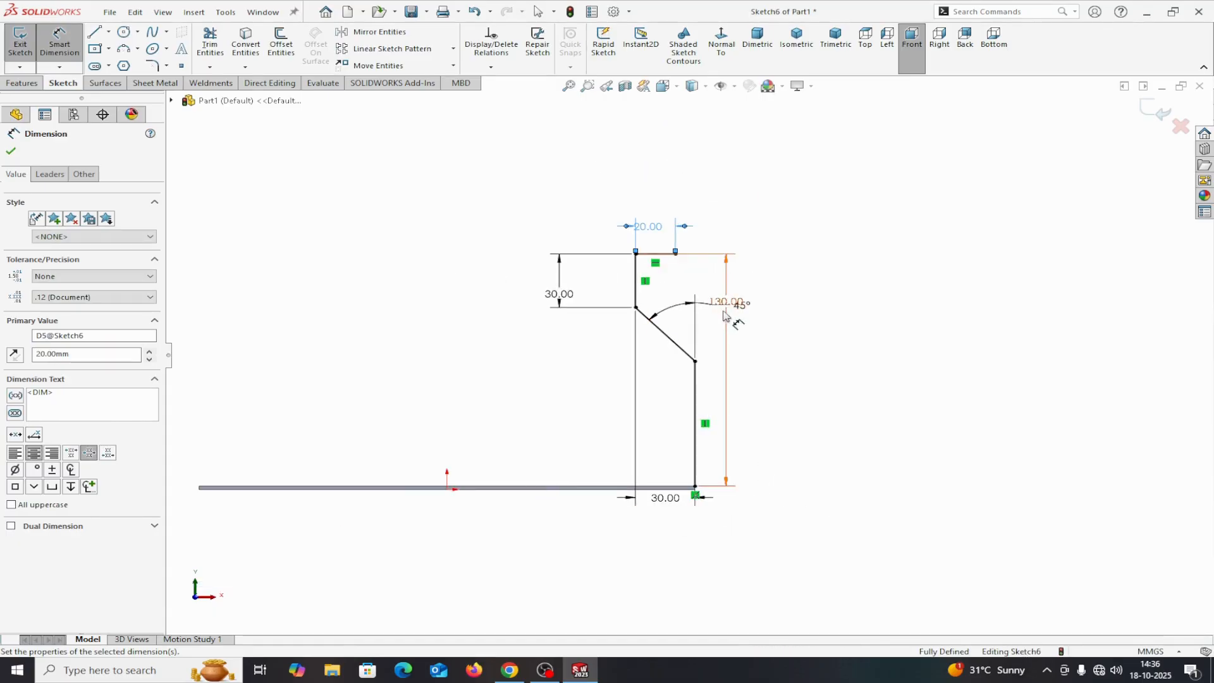
pyautogui.moveTo(741, 310); pyautogui.dragTo(700, 309)
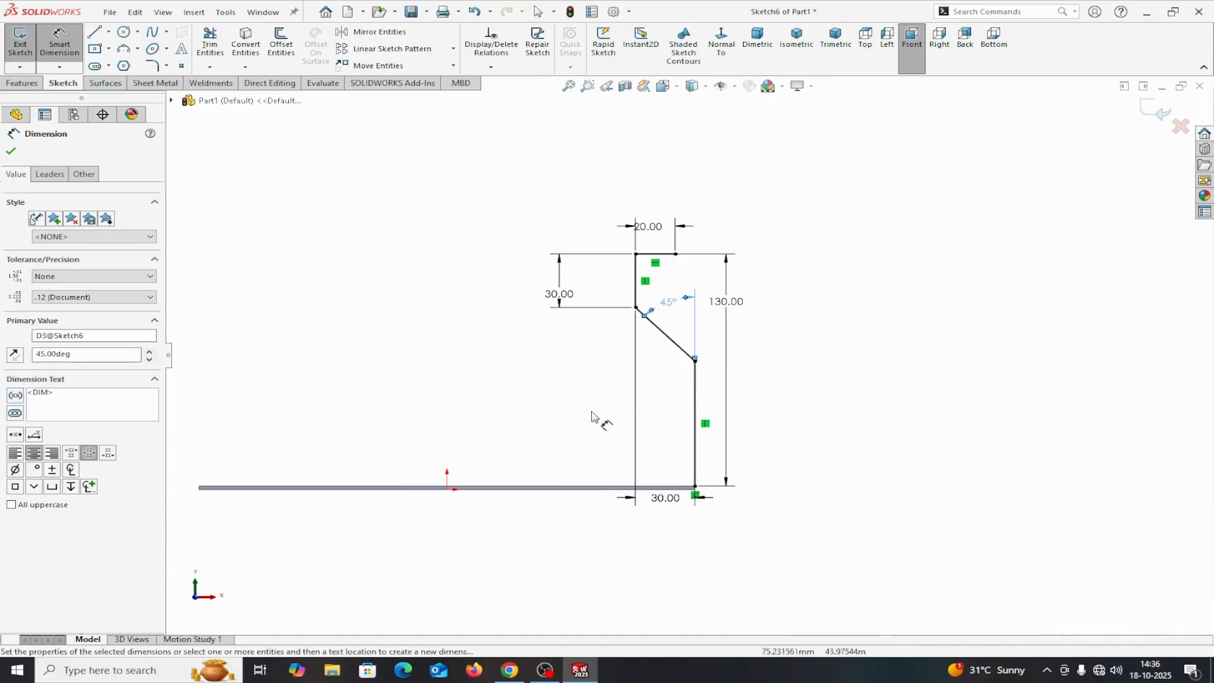
pyautogui.click(13, 153)
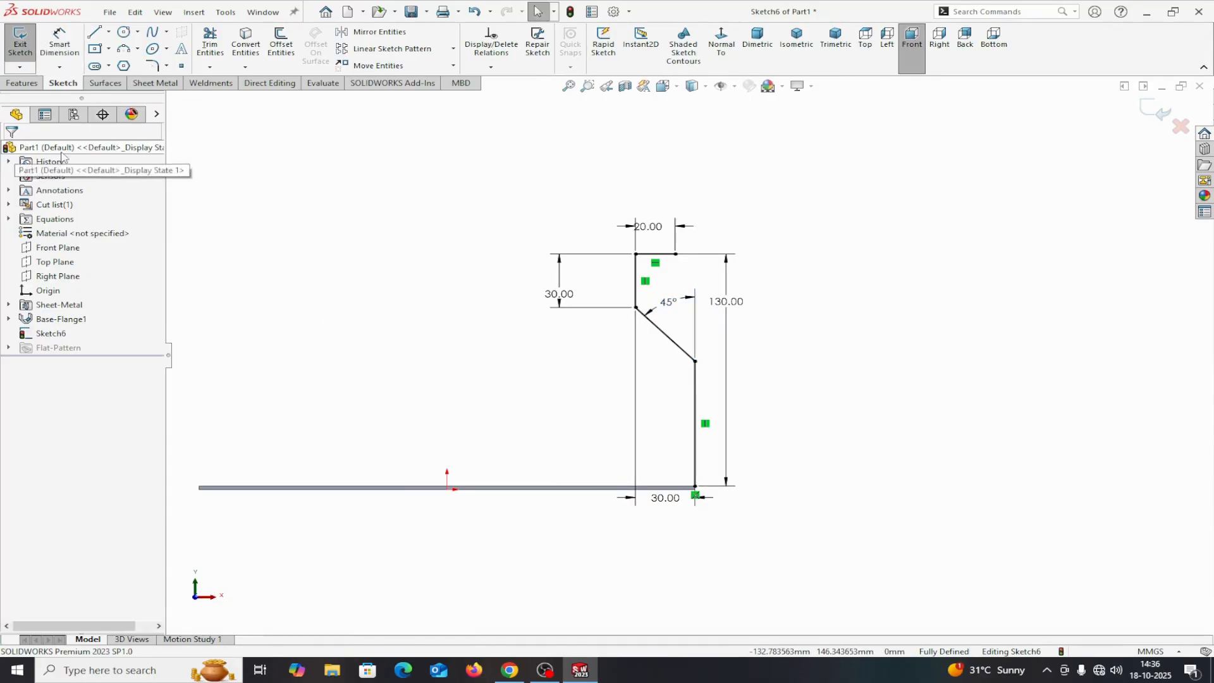
# Step: Start a Miter Flange on the plate's short edge using the fully dimensioned profile sketch
pyautogui.click(151, 84)
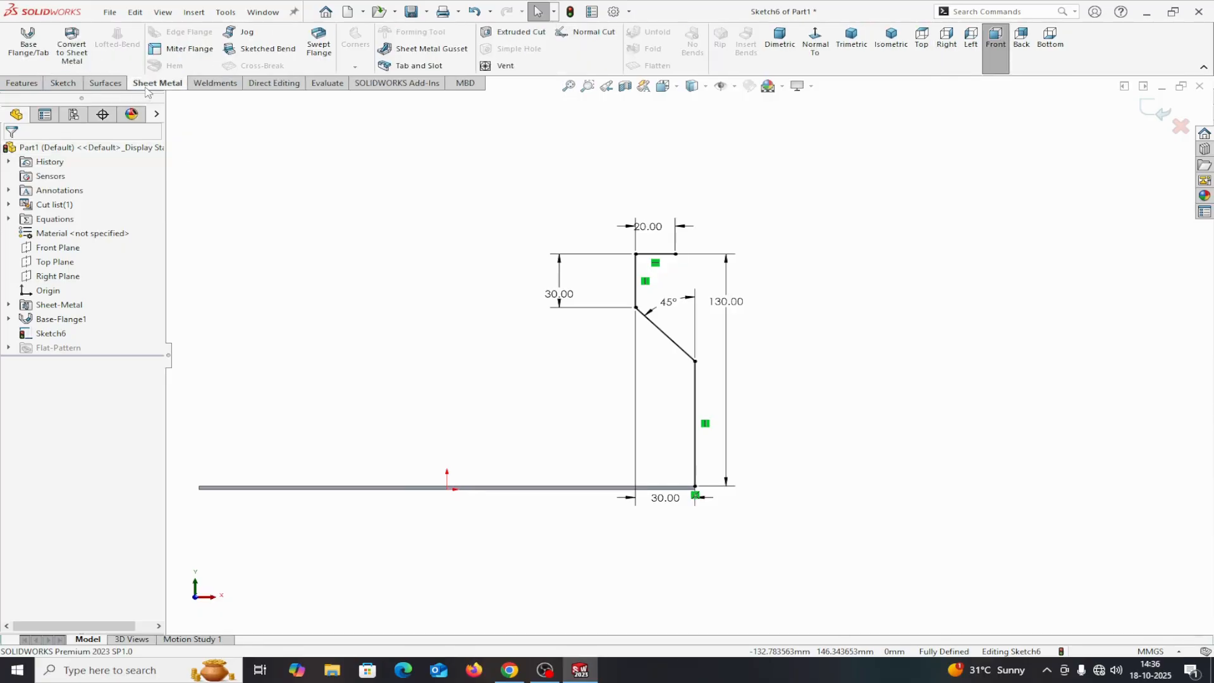
pyautogui.click(165, 50)
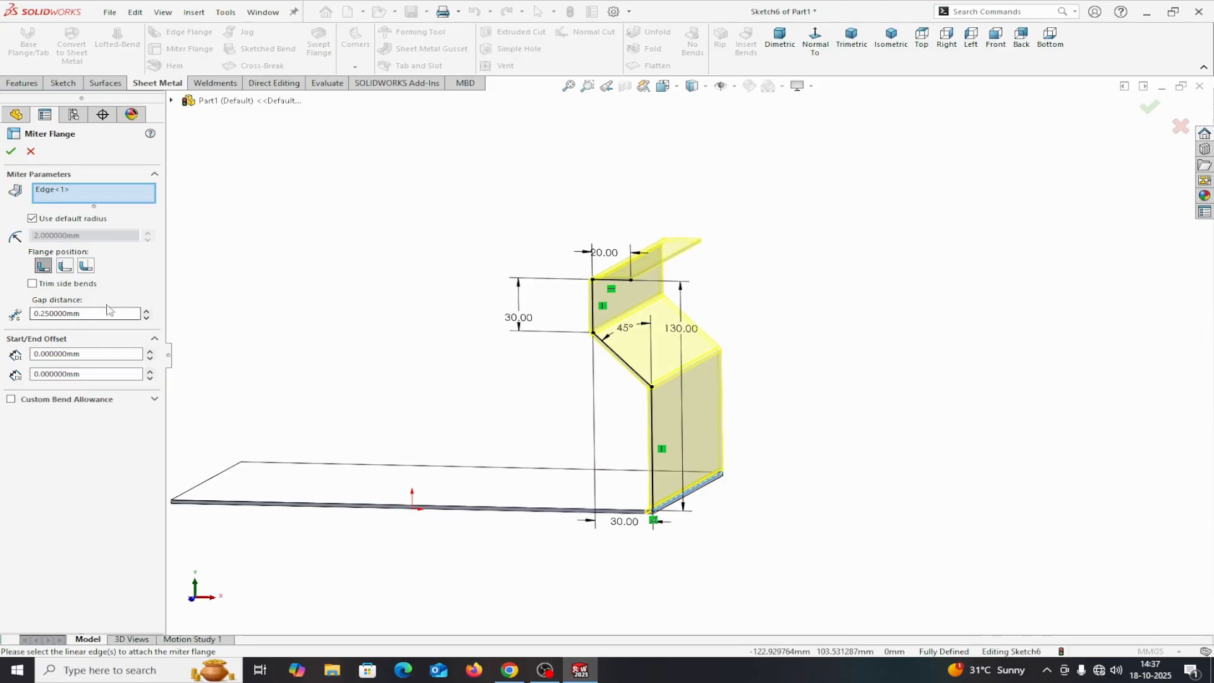
# Step: Try overriding the default bend radius, restore it, and preview the two flange positions other than Material Inside
pyautogui.click(32, 219)
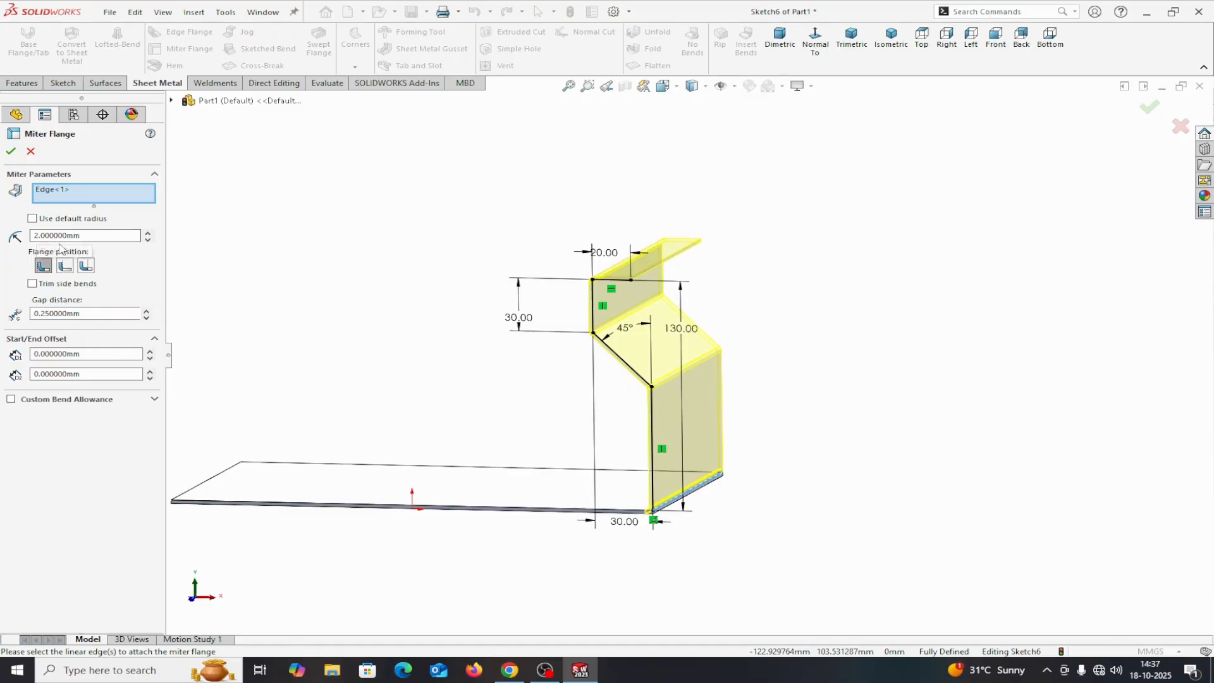
pyautogui.click(32, 219)
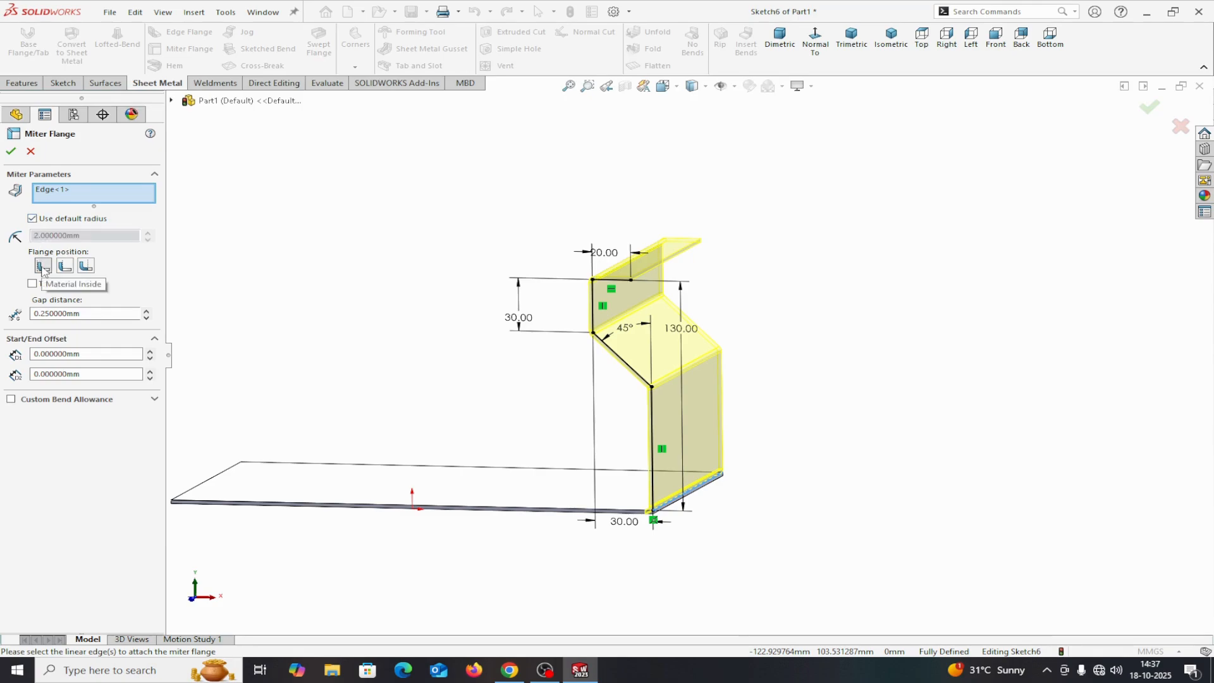
pyautogui.click(66, 268)
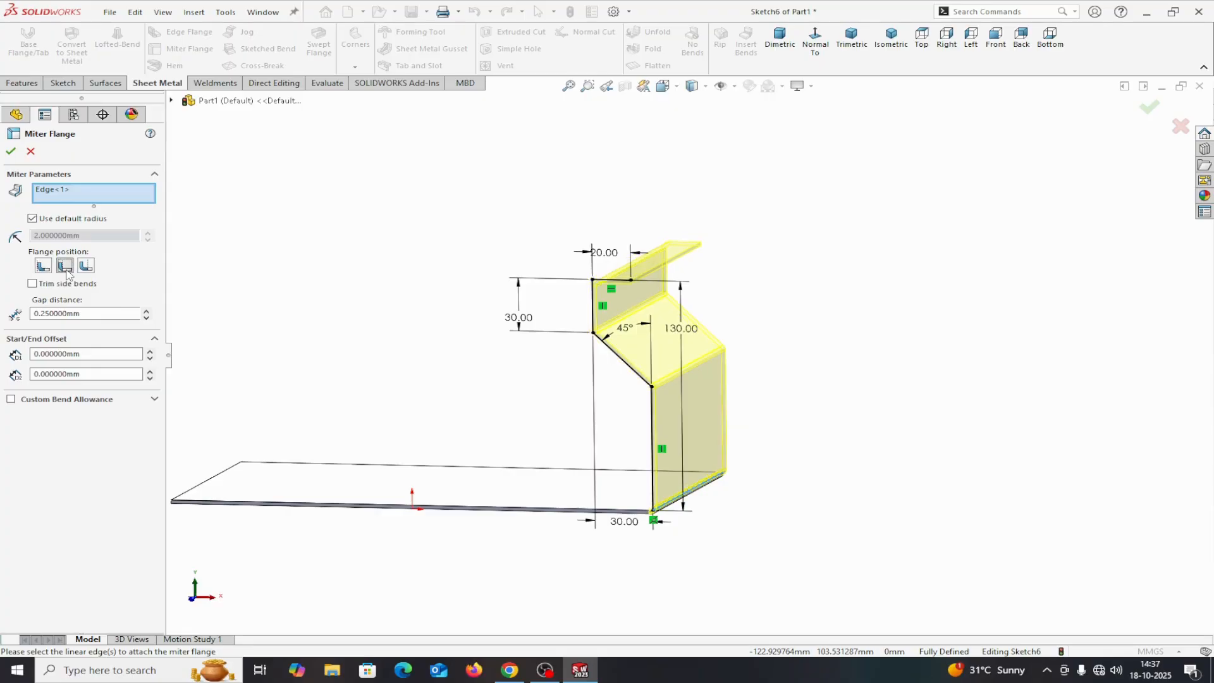
pyautogui.click(87, 268)
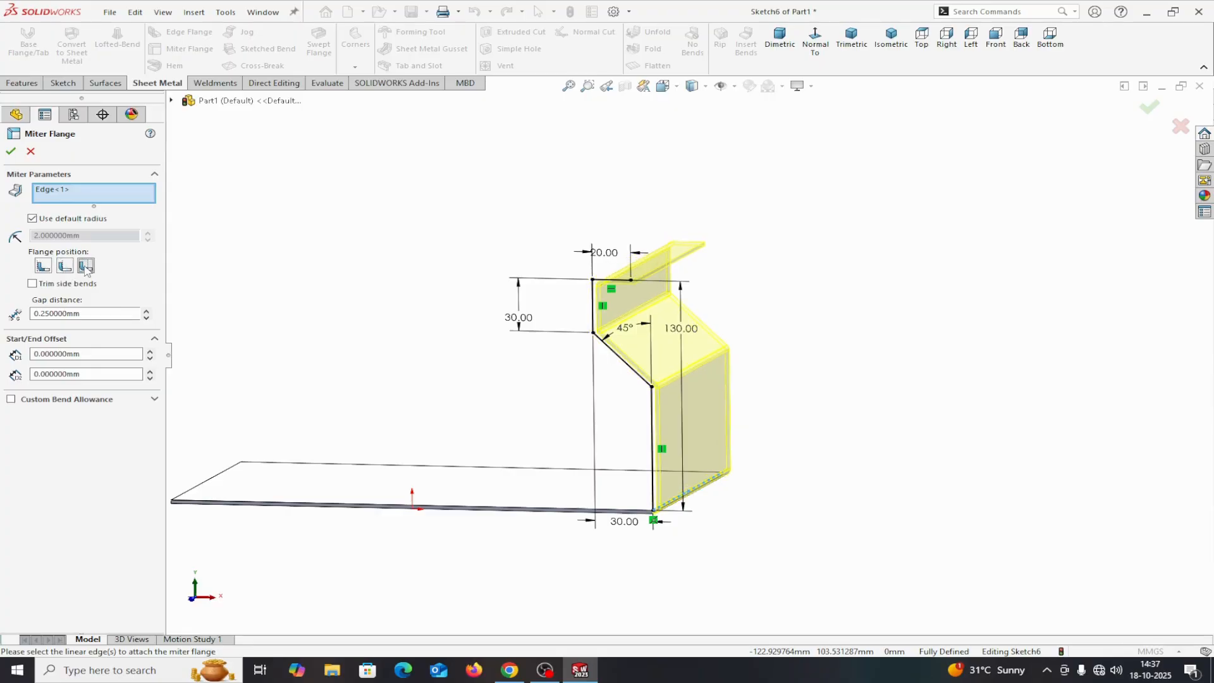
# Step: Set the miter flange position to Material Inside and the gap distance to 0.5 mm
pyautogui.click(43, 267)
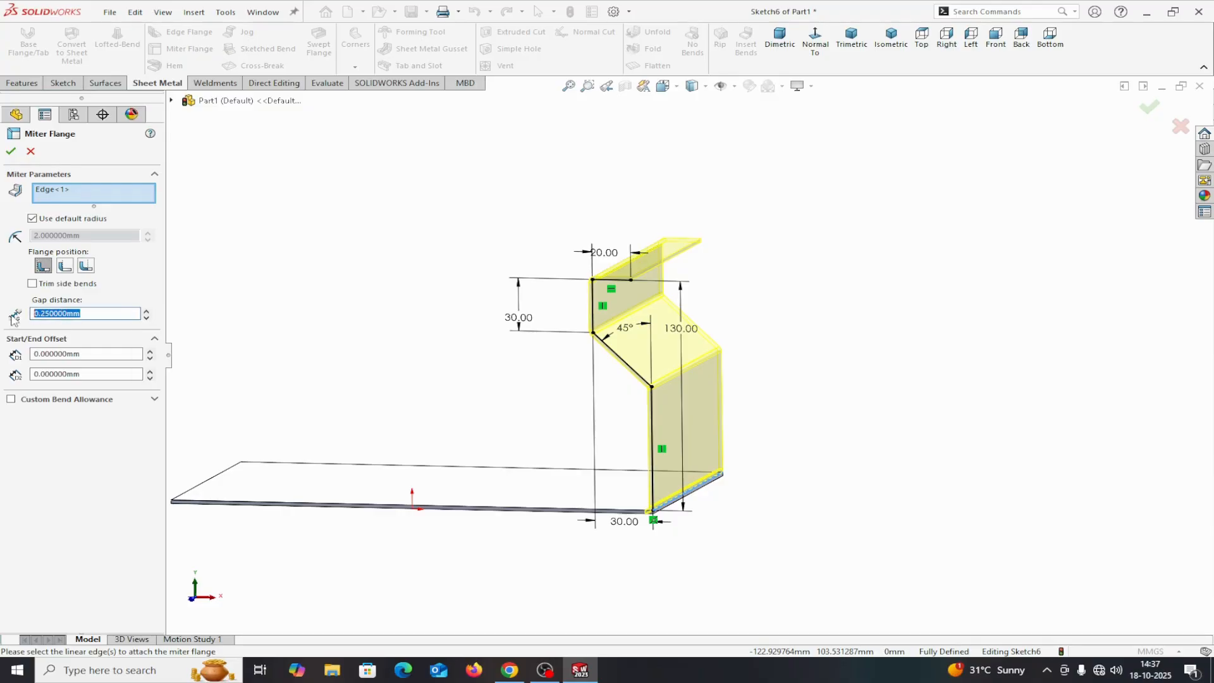
pyautogui.write('.')
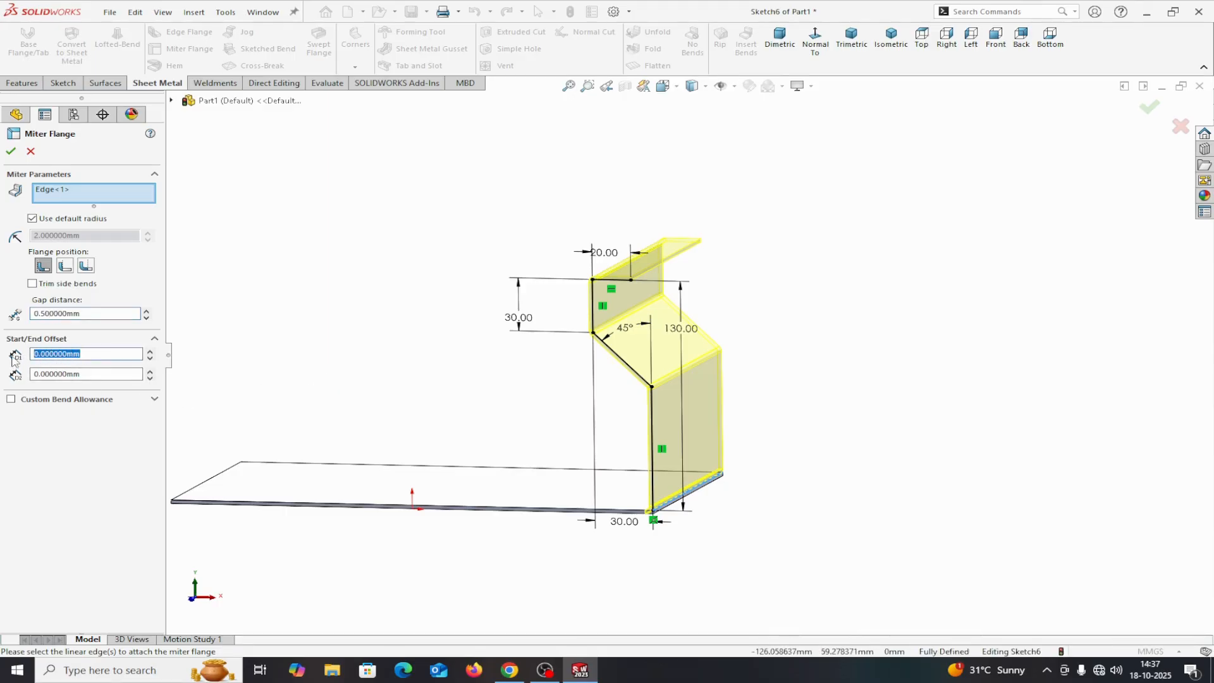
# Step: Try a start offset and an end offset of 10 mm each on the miter flange
pyautogui.write('10')
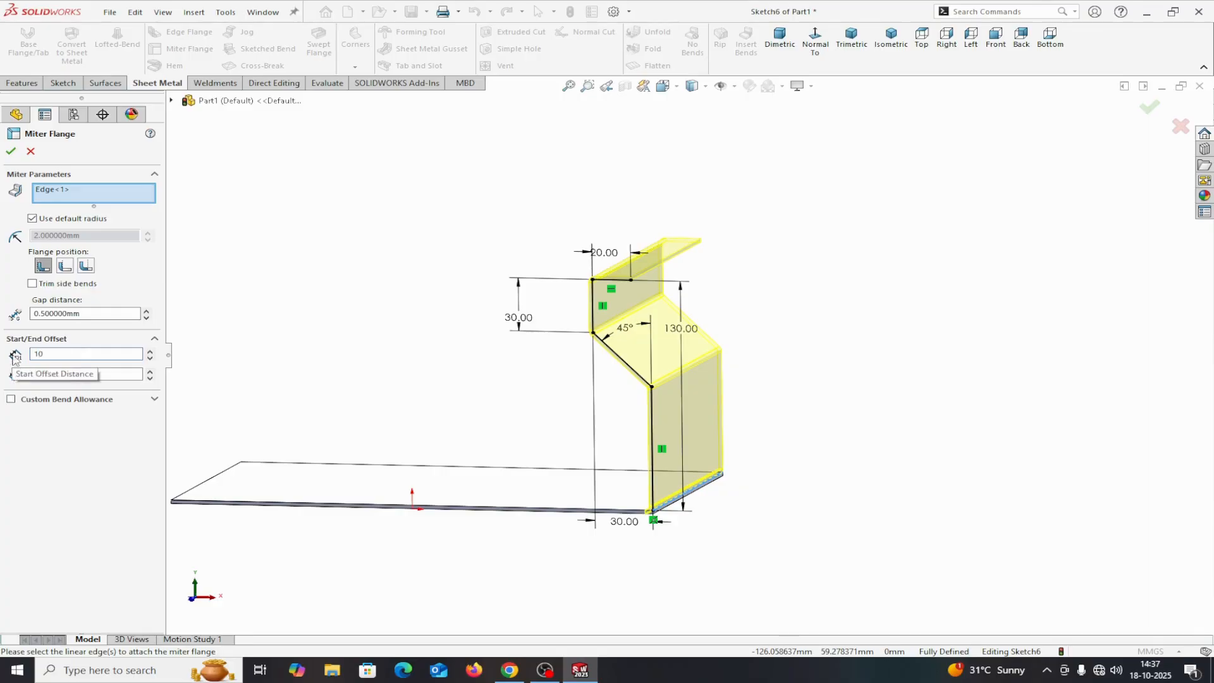
pyautogui.press('Return')
pyautogui.moveTo(795, 447); pyautogui.dragTo(758, 478, button='middle')
pyautogui.scroll(-4, 640, 525)
pyautogui.scroll(-1, 544, 550)
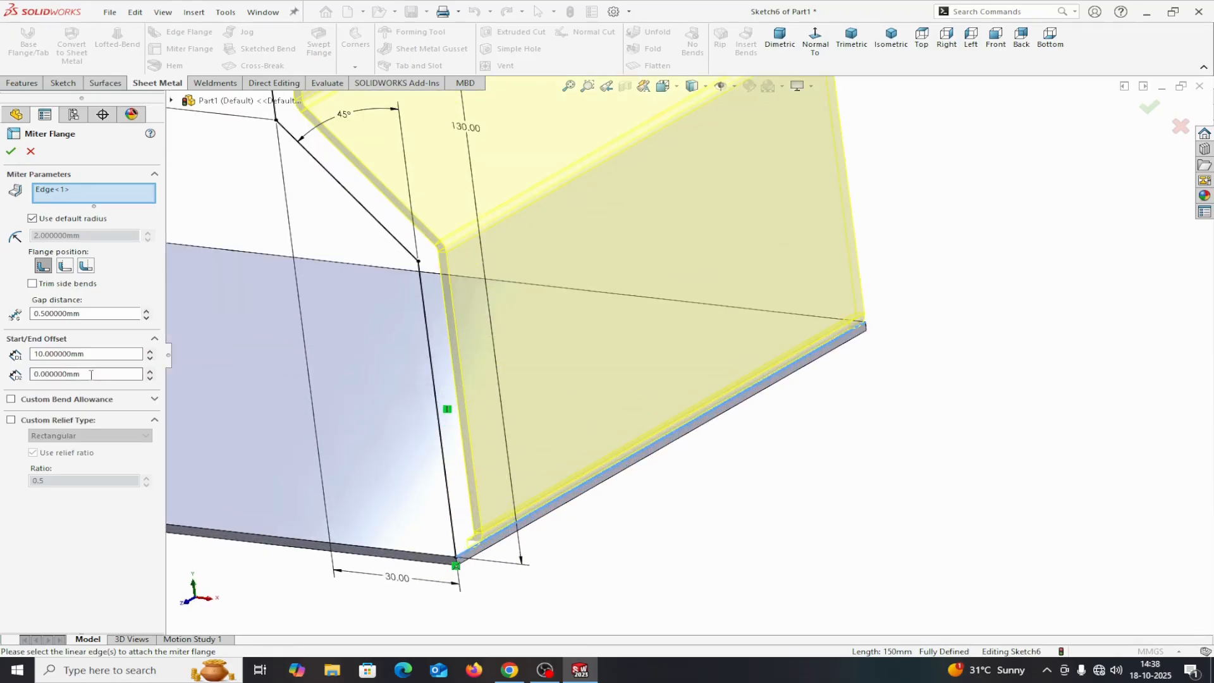
pyautogui.moveTo(91, 374); pyautogui.dragTo(26, 377)
pyautogui.write('10')
pyautogui.press('Return')
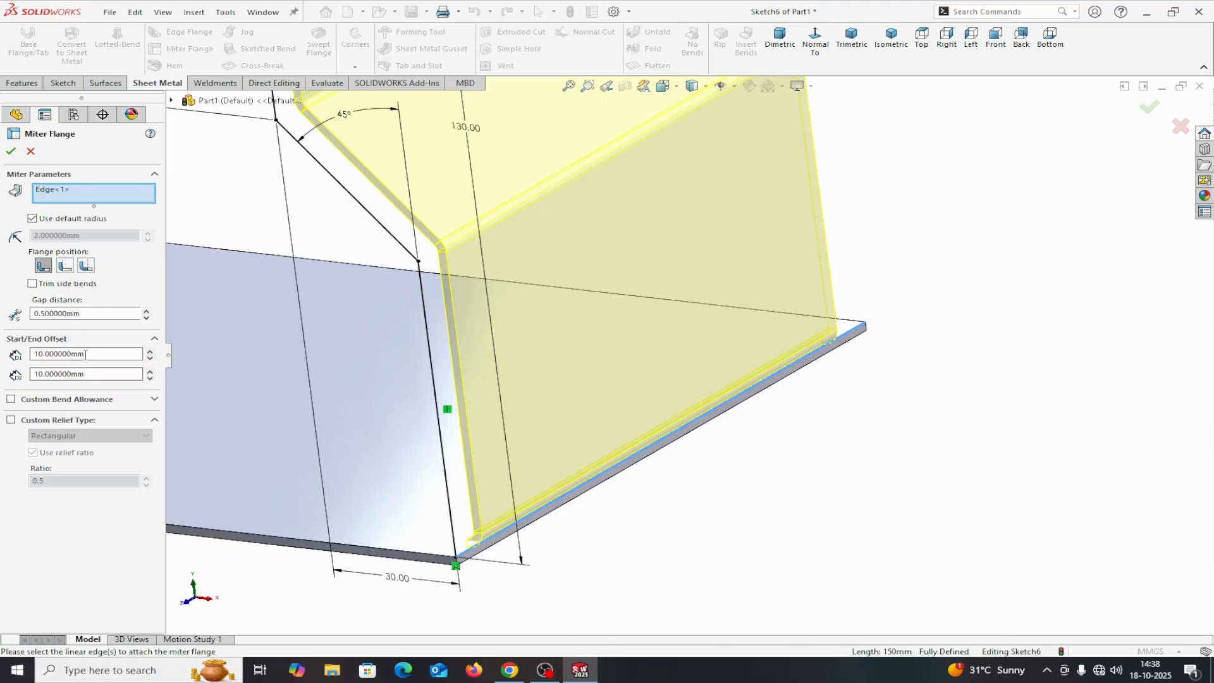
# Step: Reset the miter flange's start and end offsets to 0 mm
pyautogui.write('0')
pyautogui.press('Tab')
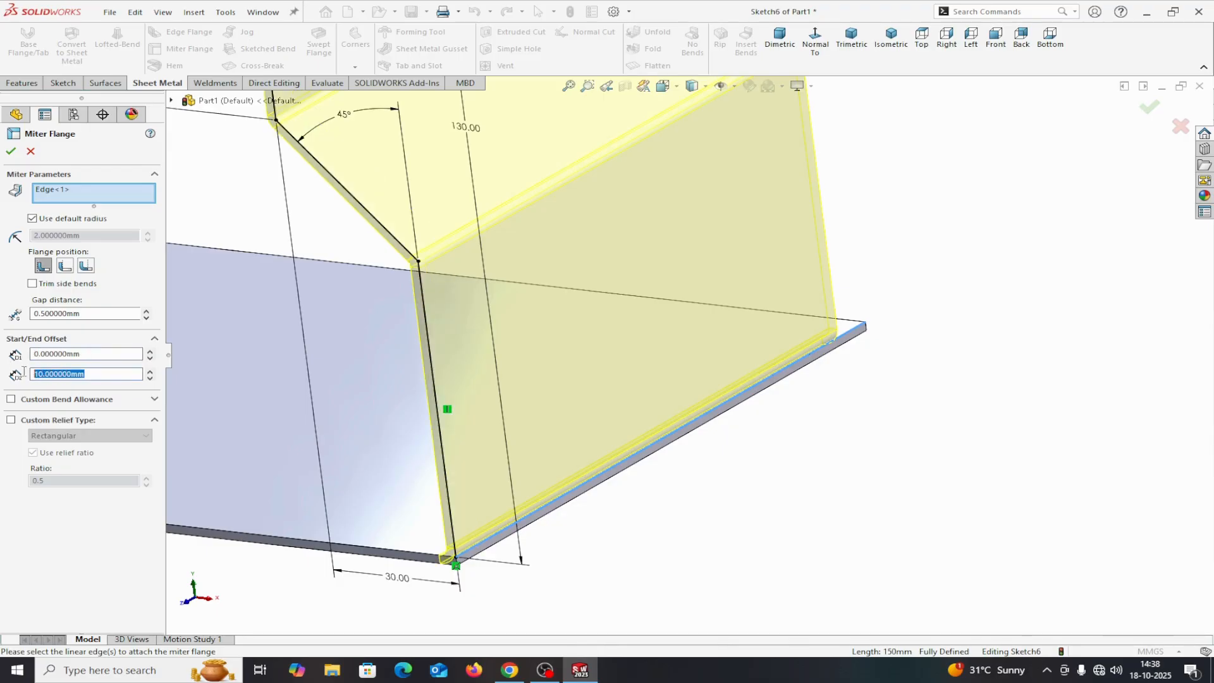
pyautogui.write('0')
pyautogui.press('Tab')
# Step: Add the plate's three remaining edges to the miter flange so it runs around all four sides, and create it
pyautogui.scroll(4, 670, 366)
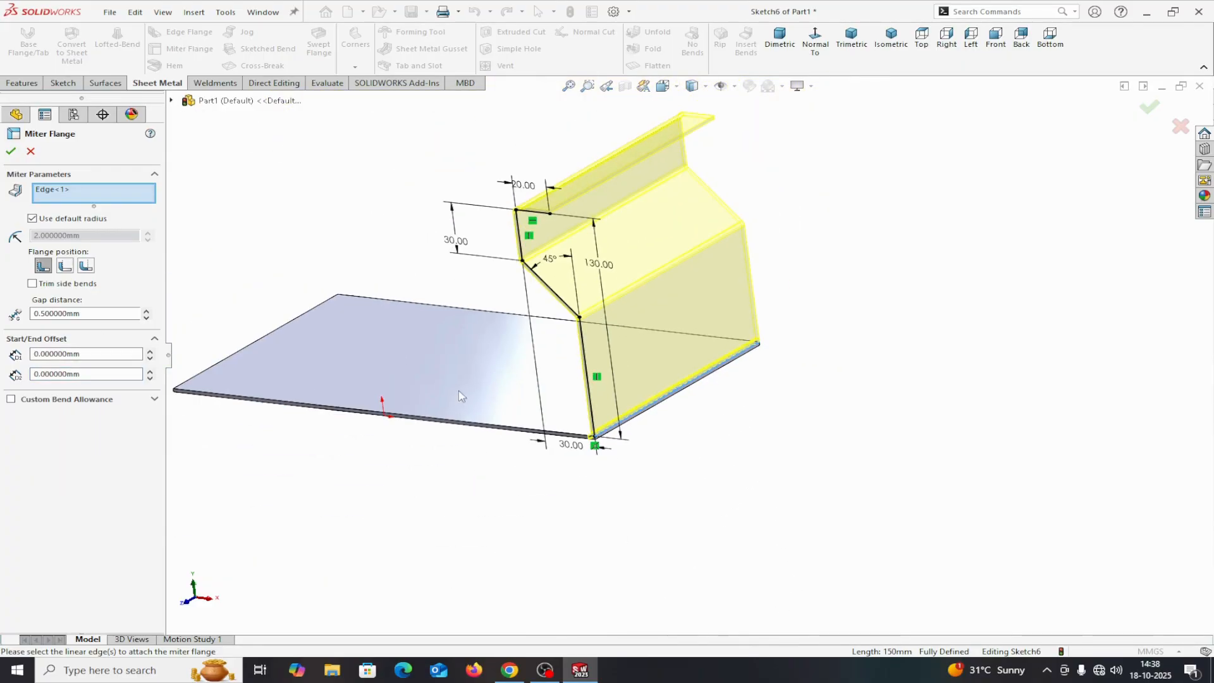
pyautogui.click(414, 303)
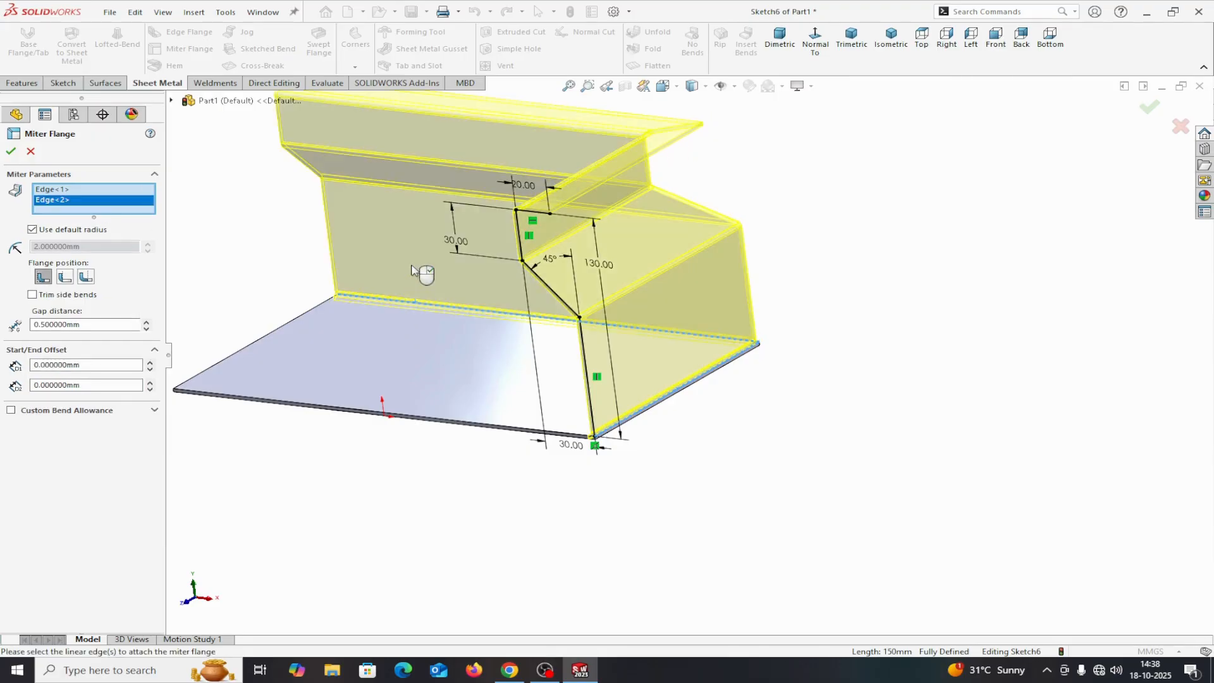
pyautogui.click(286, 325)
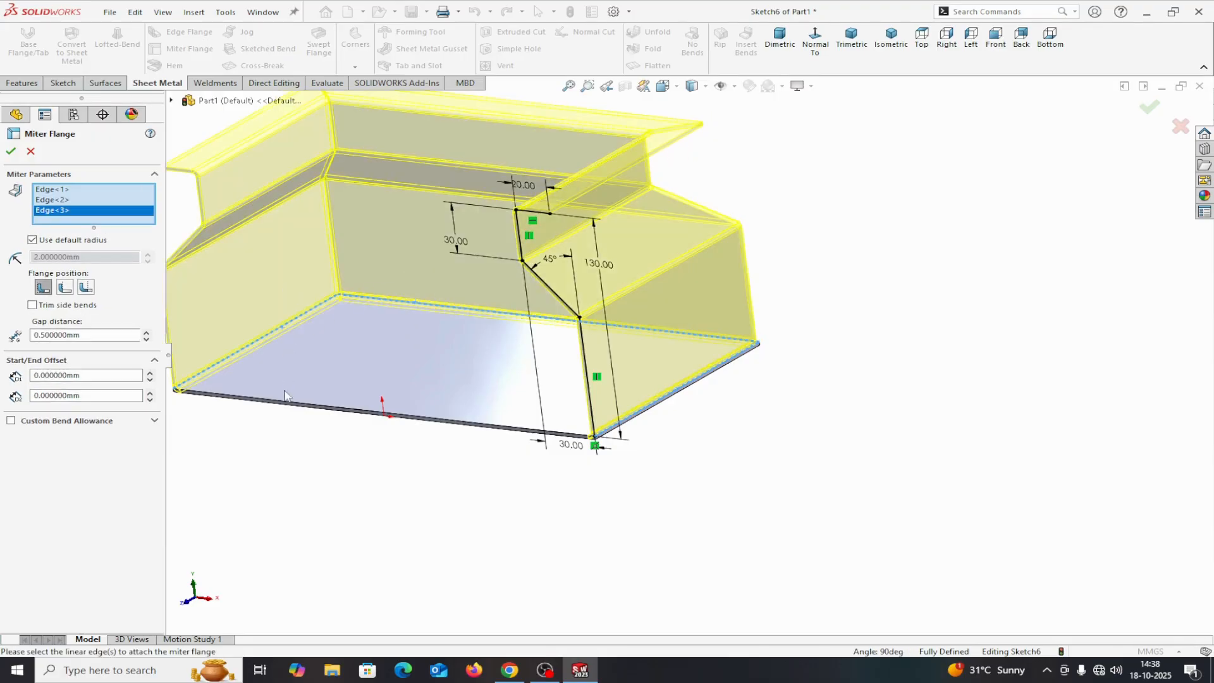
pyautogui.click(290, 409)
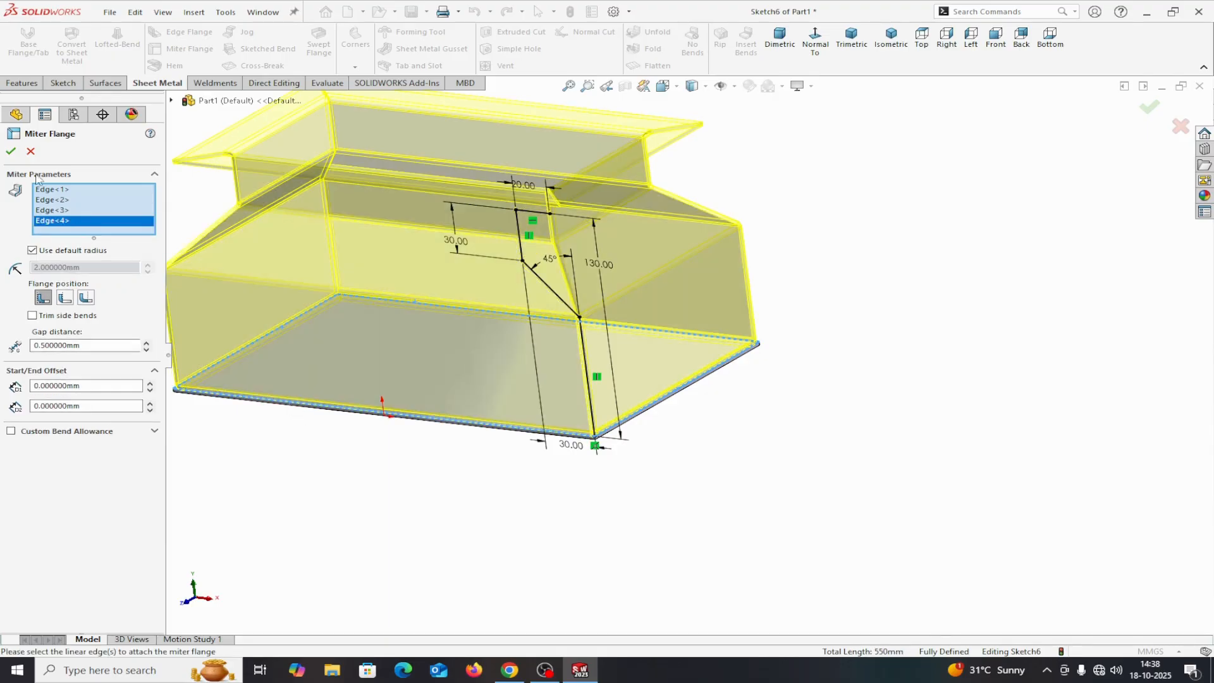
pyautogui.click(10, 152)
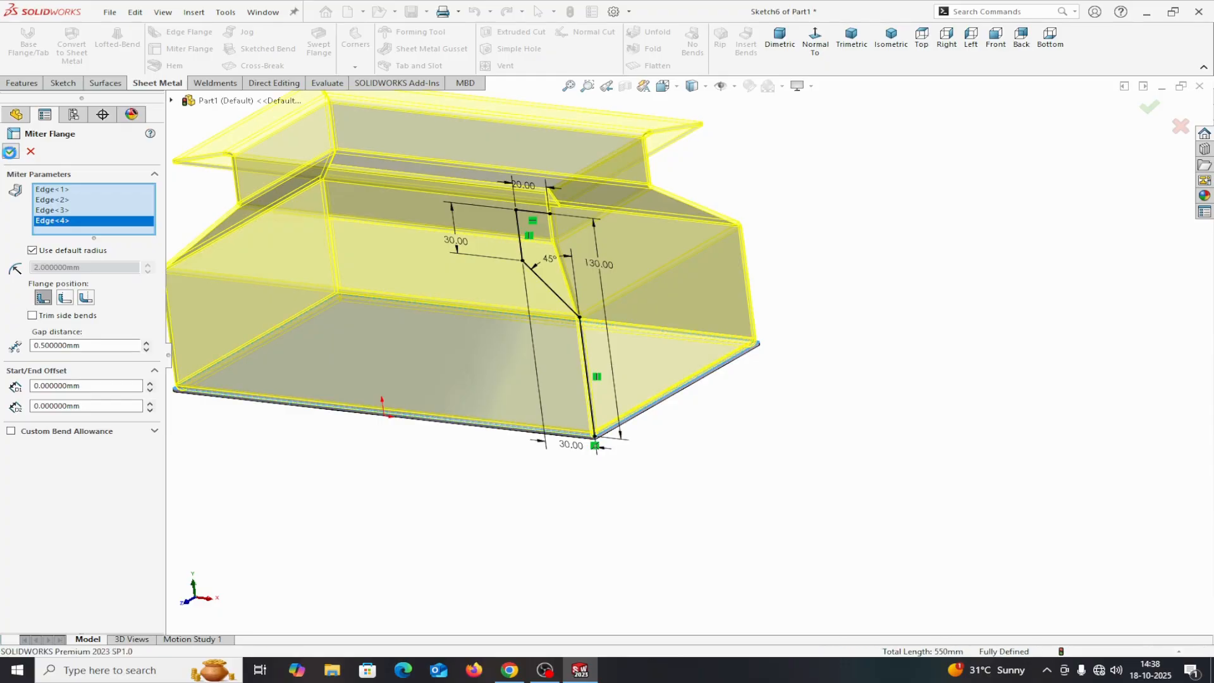
# Step: Examine the miter flange's corners and the top opening from several angles, with nothing selected
pyautogui.scroll(-2, 680, 399)
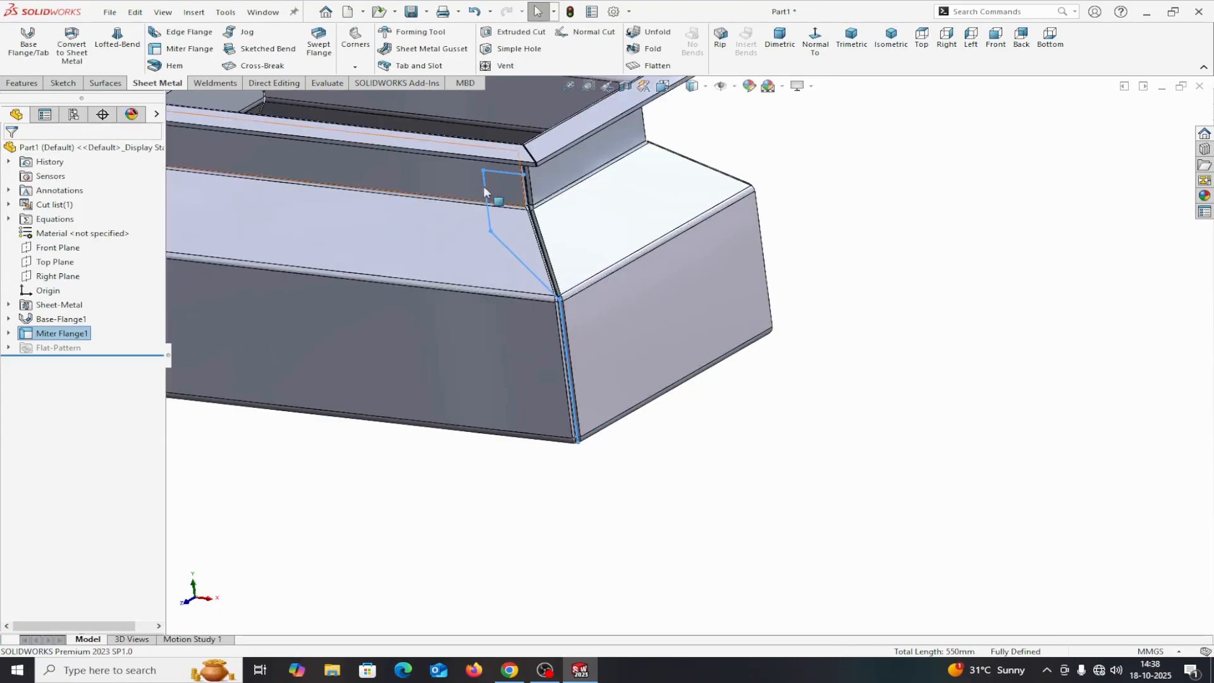
pyautogui.scroll(5, 577, 319)
pyautogui.scroll(-5, 577, 316)
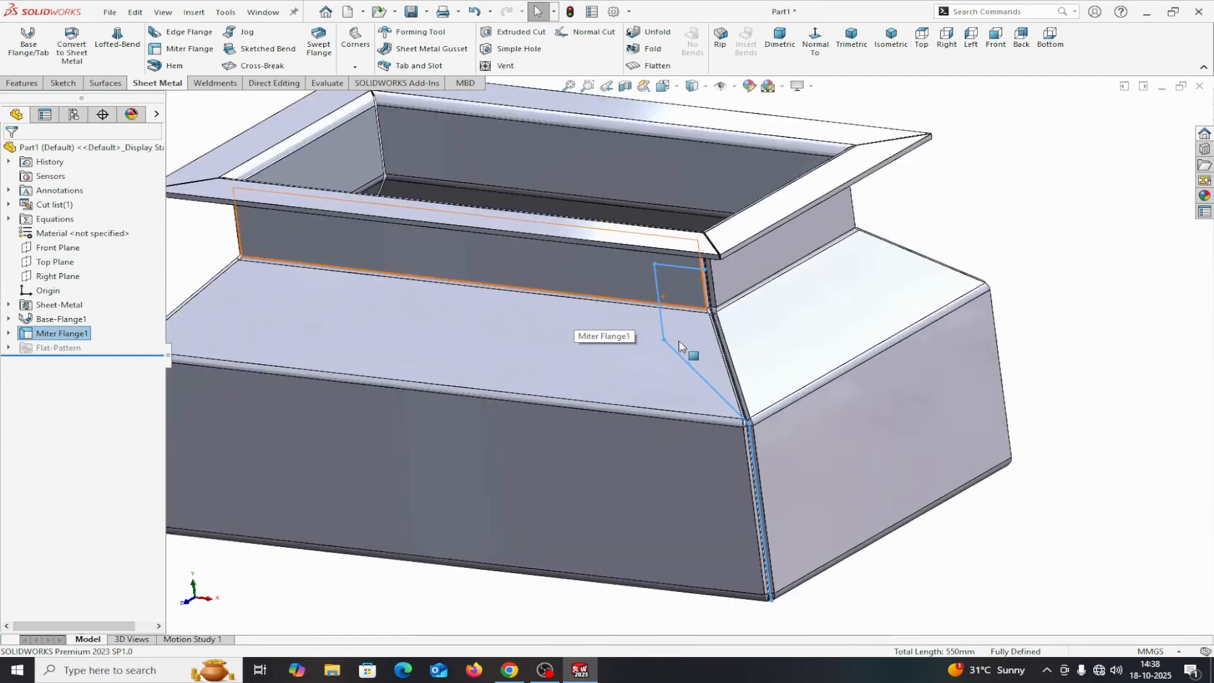
pyautogui.click(851, 525)
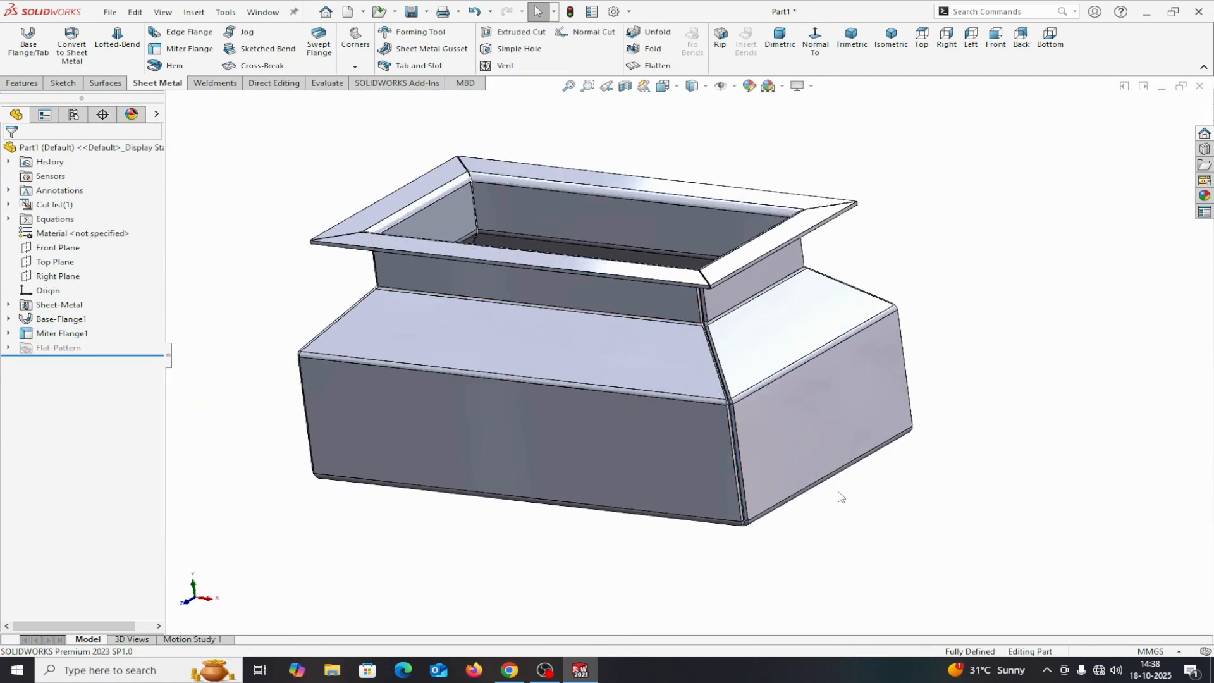
pyautogui.moveTo(841, 497); pyautogui.dragTo(848, 578, button='middle')
pyautogui.scroll(-6, 633, 297)
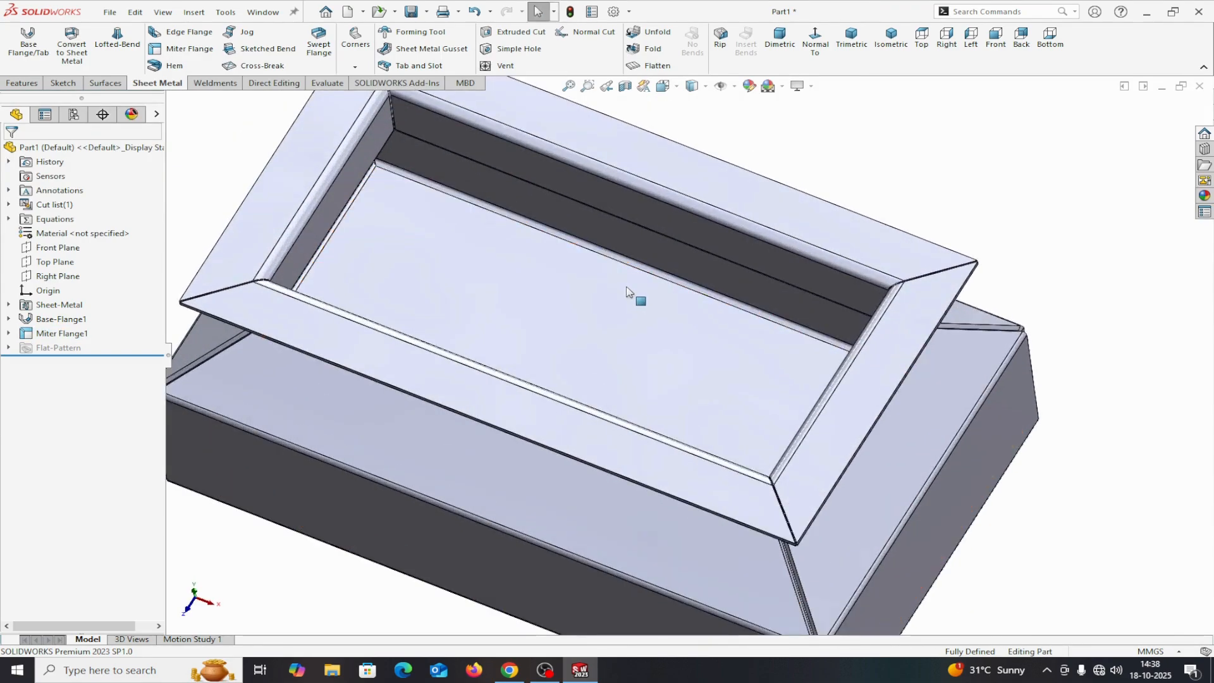
pyautogui.scroll(-2, 621, 274)
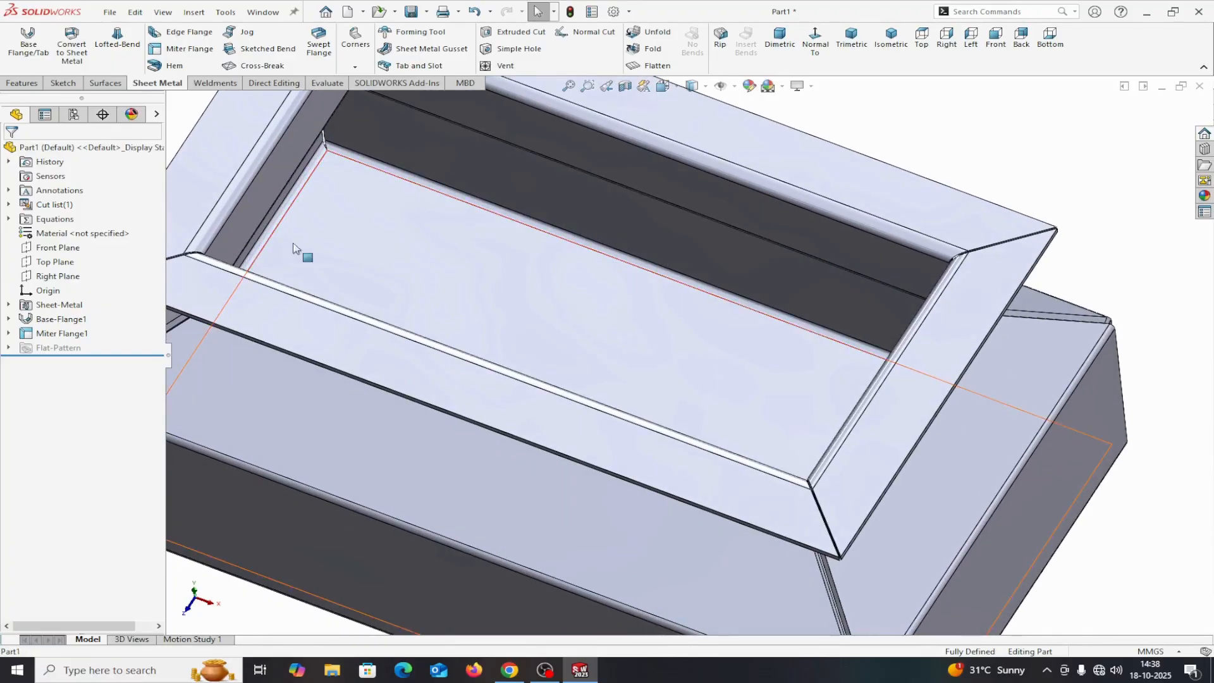
# Step: Apply a light orange colour from the standard palette to the whole part
pyautogui.click(157, 114)
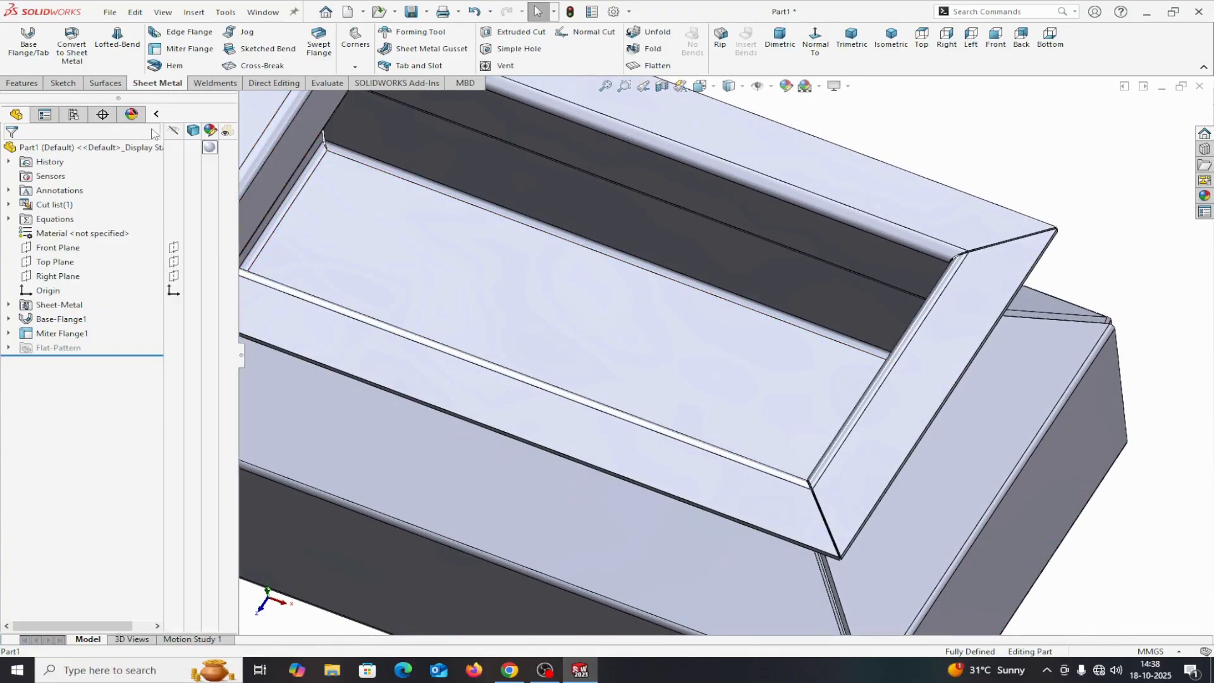
pyautogui.click(207, 148)
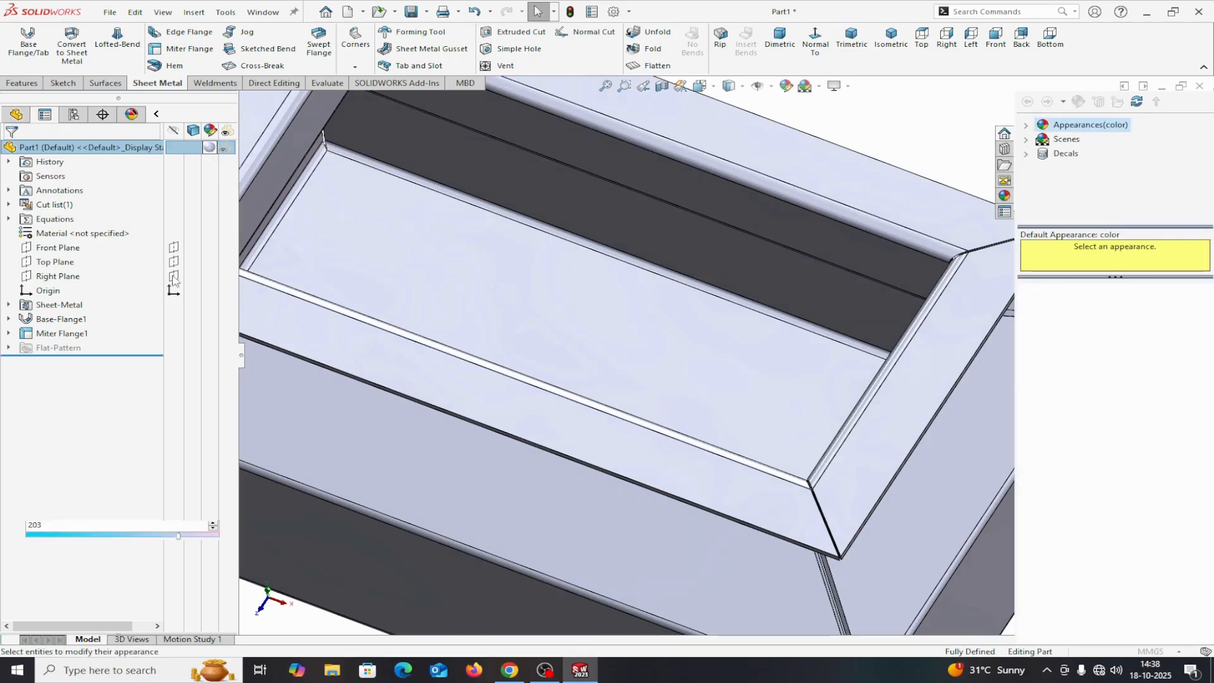
pyautogui.click(92, 412)
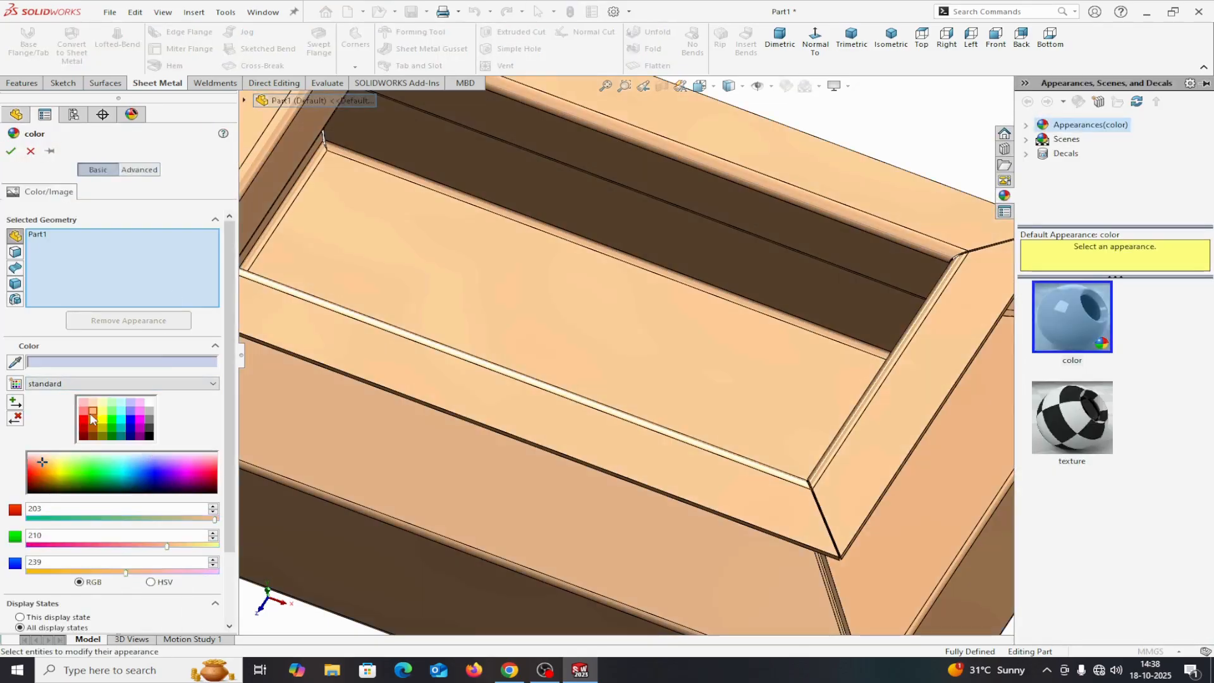
pyautogui.click(11, 151)
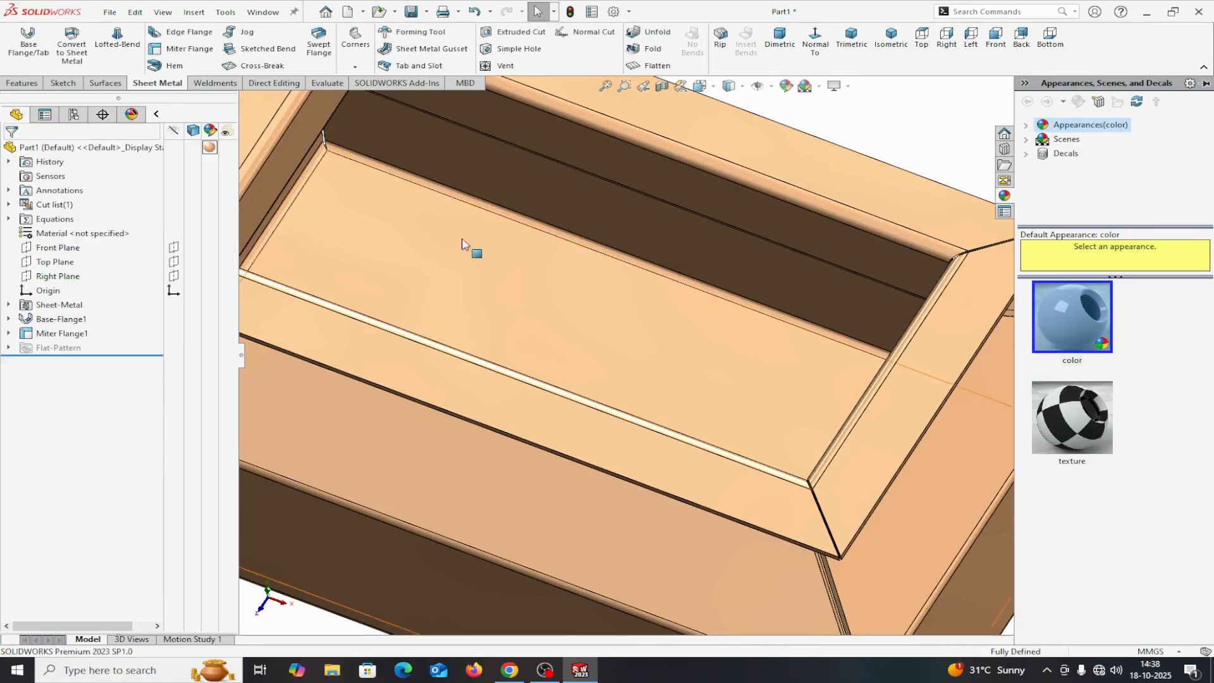
pyautogui.scroll(5, 472, 249)
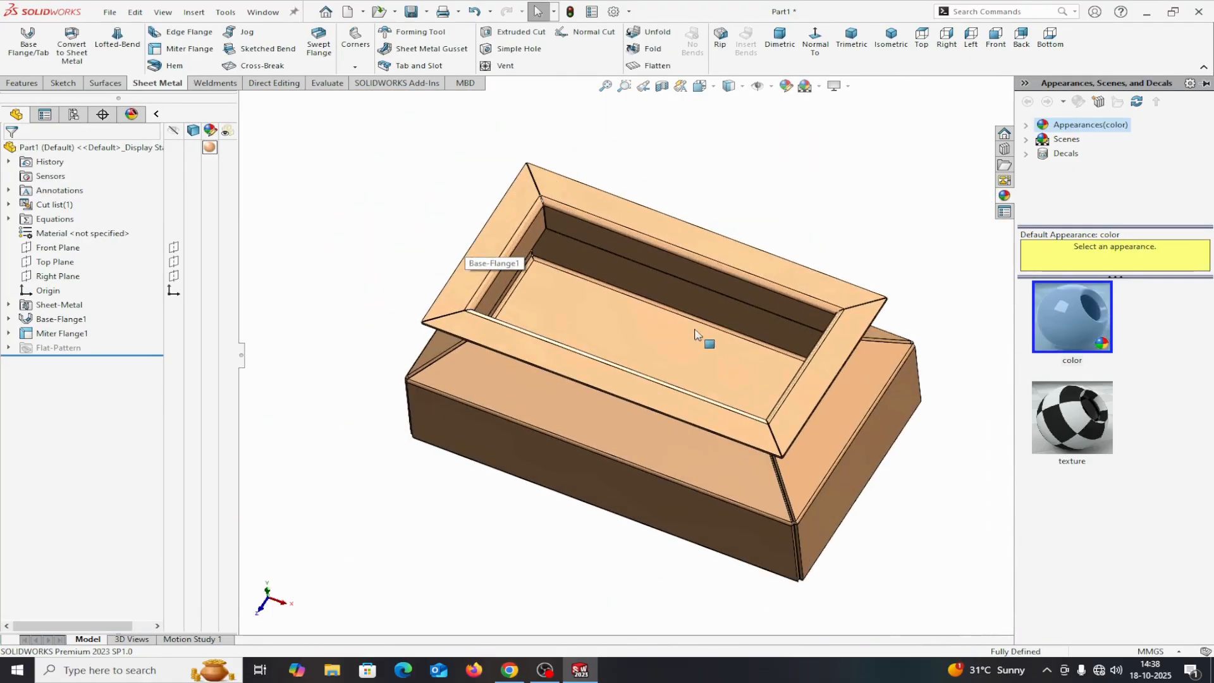
pyautogui.click(156, 115)
# Step: Measure the miter gap between the two facing bend vertices at an upper flange corner, viewed from the top
pyautogui.scroll(-1, 867, 302)
pyautogui.scroll(-2, 765, 311)
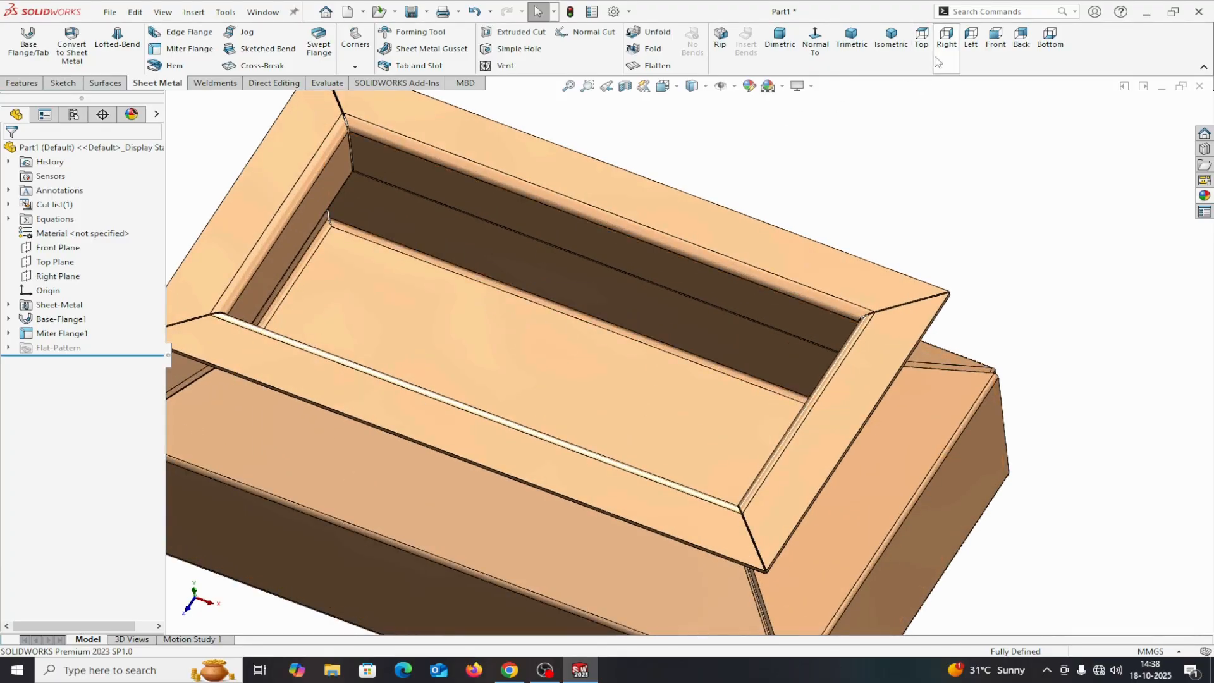
pyautogui.click(914, 55)
pyautogui.scroll(-5, 407, 304)
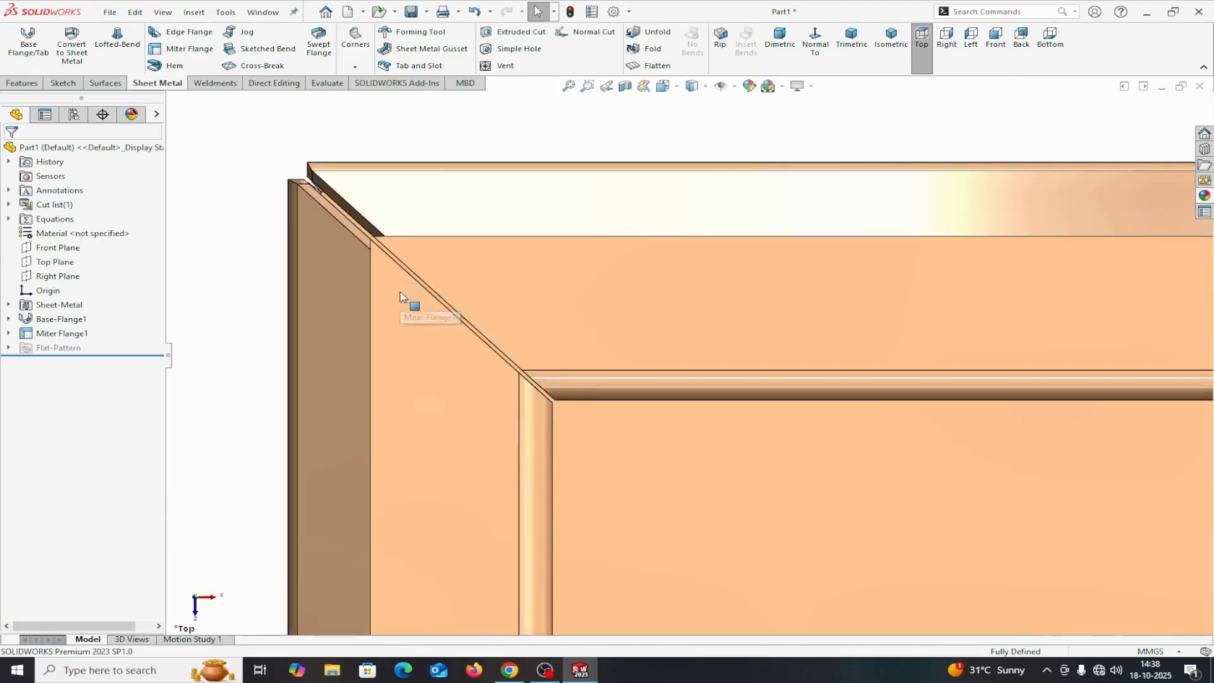
pyautogui.scroll(2, 462, 261)
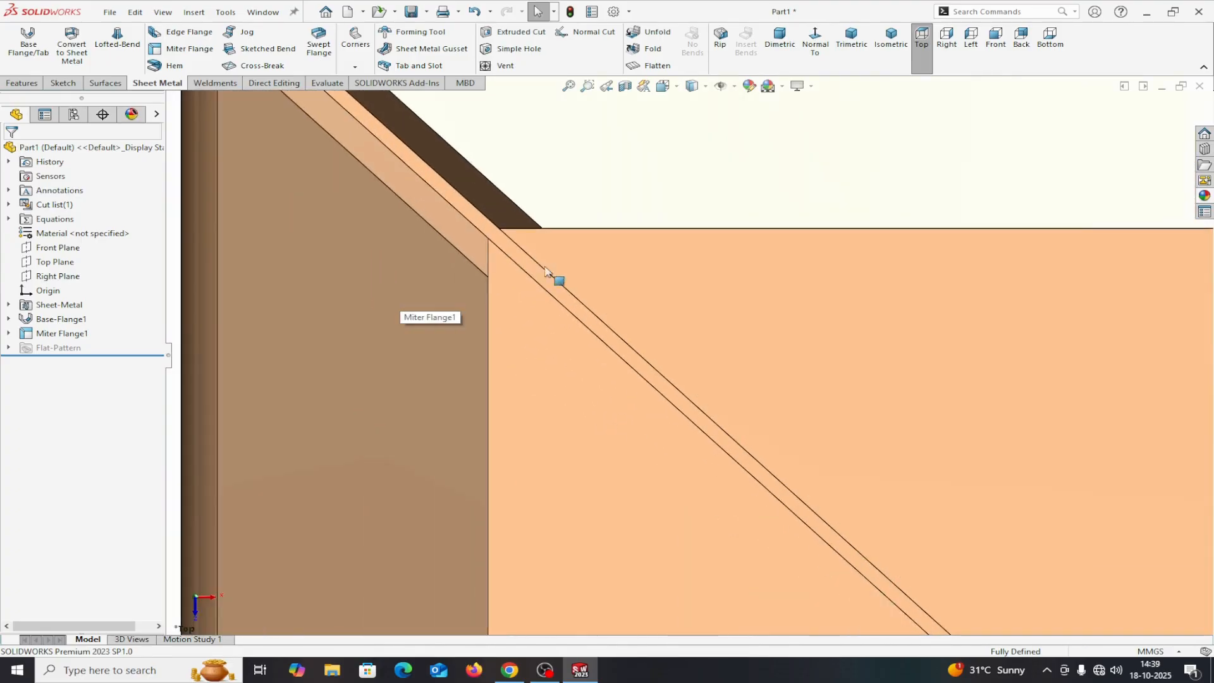
pyautogui.scroll(3, 914, 526)
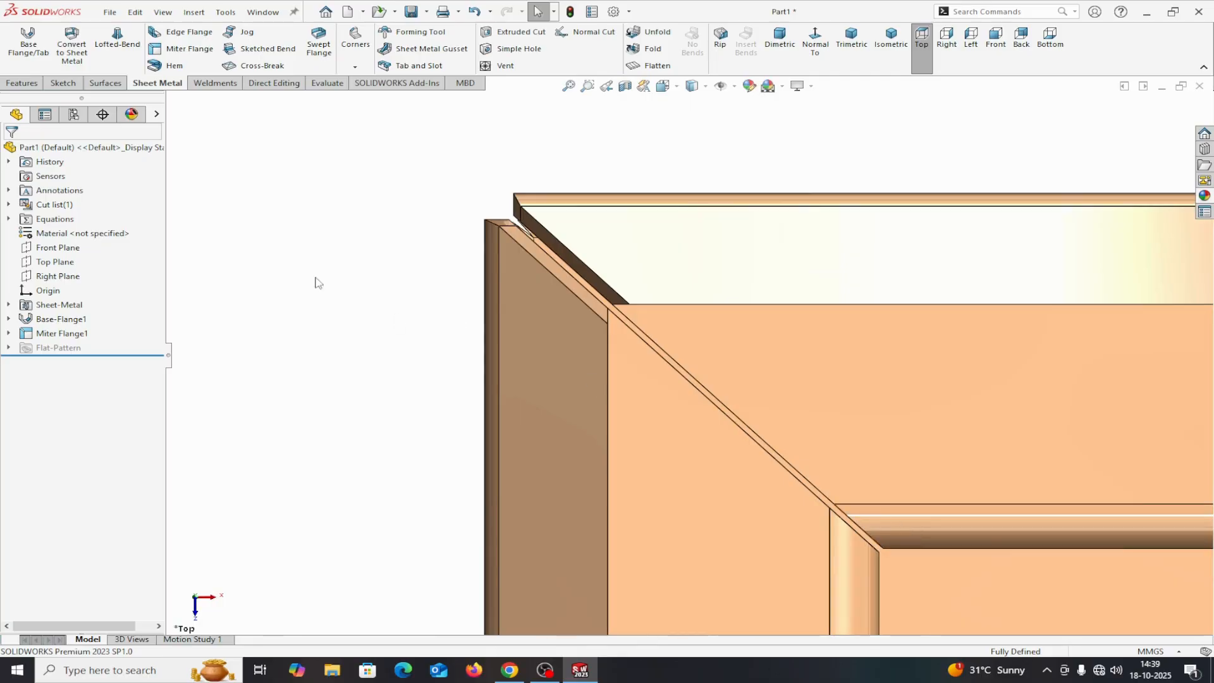
pyautogui.click(324, 84)
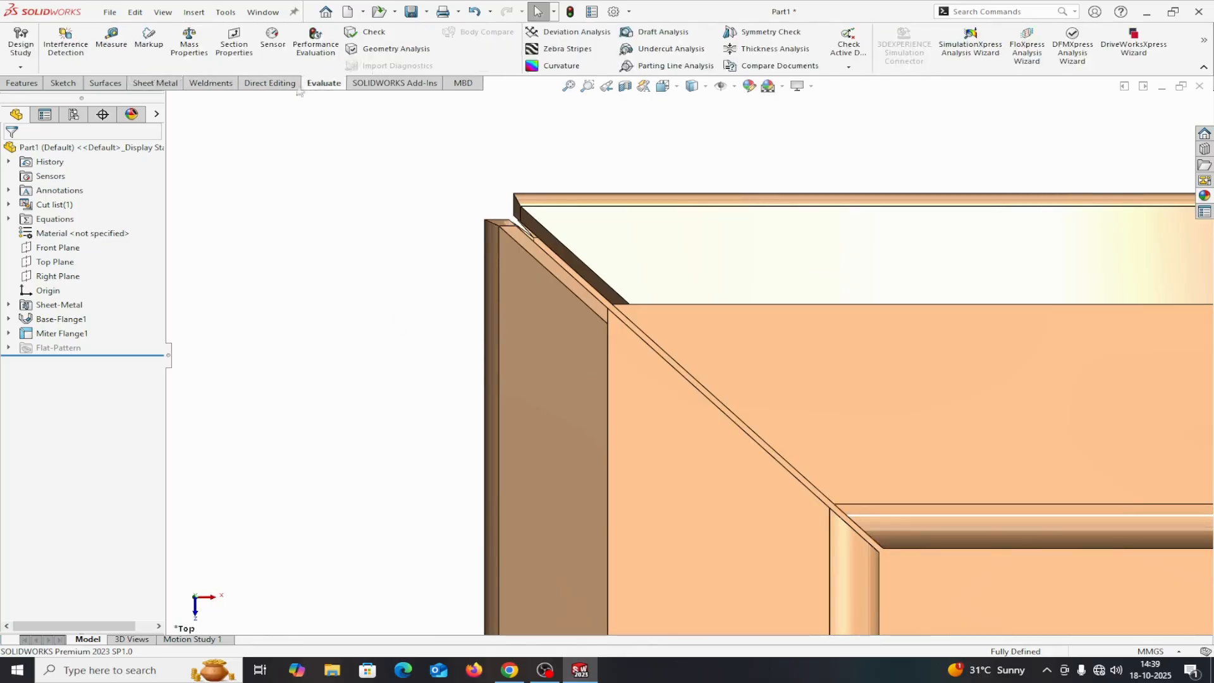
pyautogui.click(111, 39)
pyautogui.scroll(-3, 911, 545)
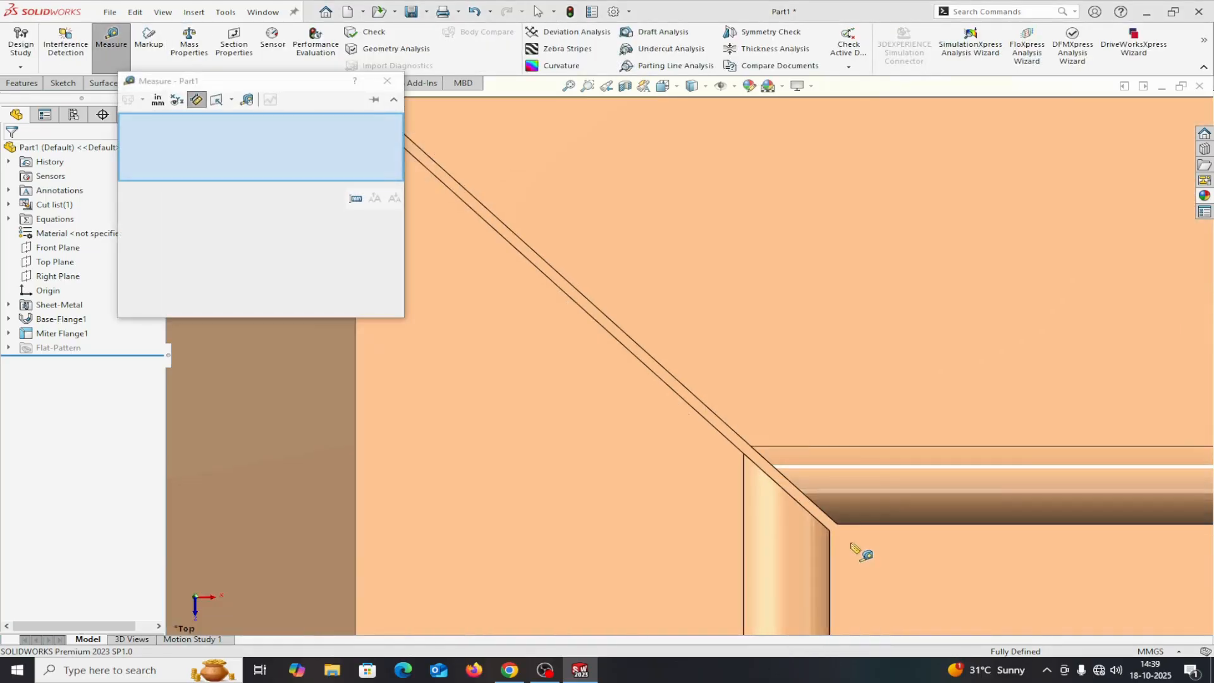
pyautogui.click(744, 454)
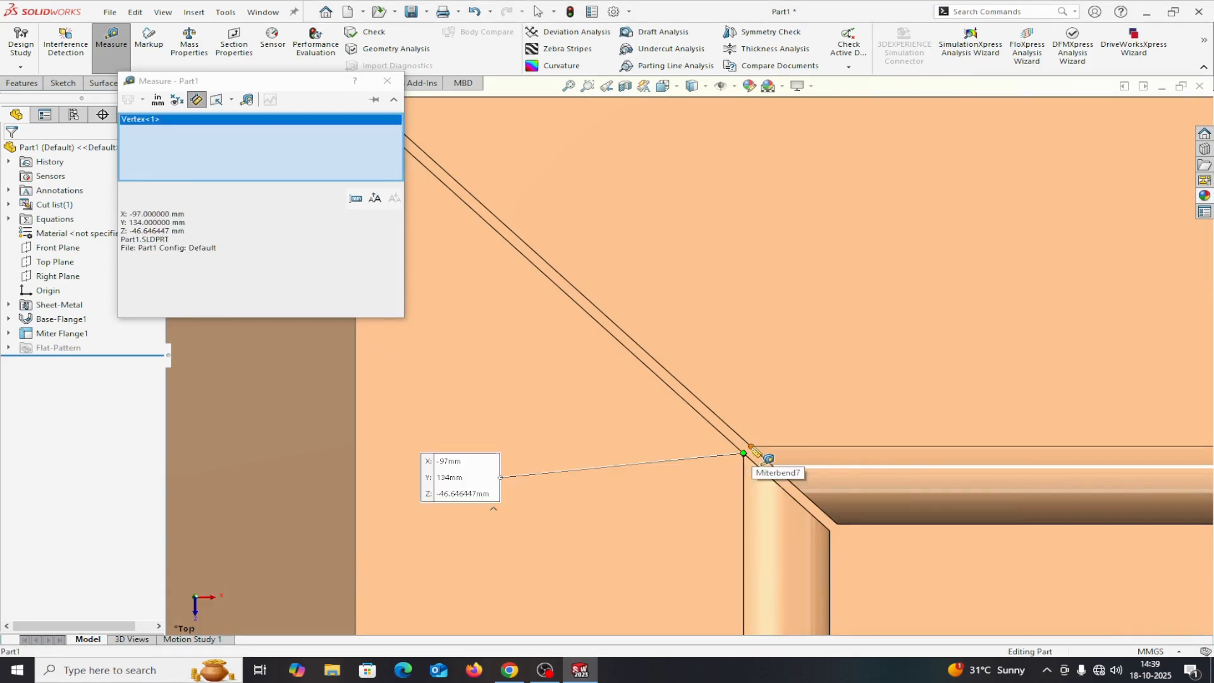
pyautogui.click(751, 446)
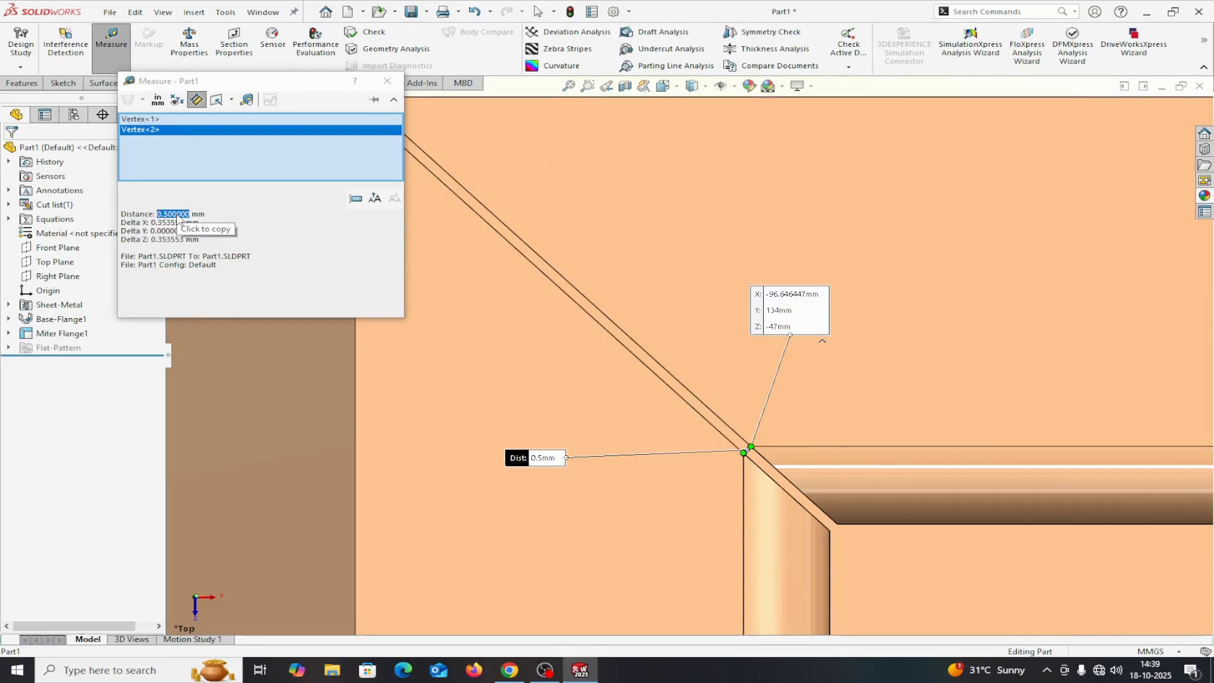
# Step: Clear the gap measurement, measure the radius of the inner bend face along the plate's long rear edge, and close Measure
pyautogui.rightClick(217, 154)
pyautogui.click(248, 158)
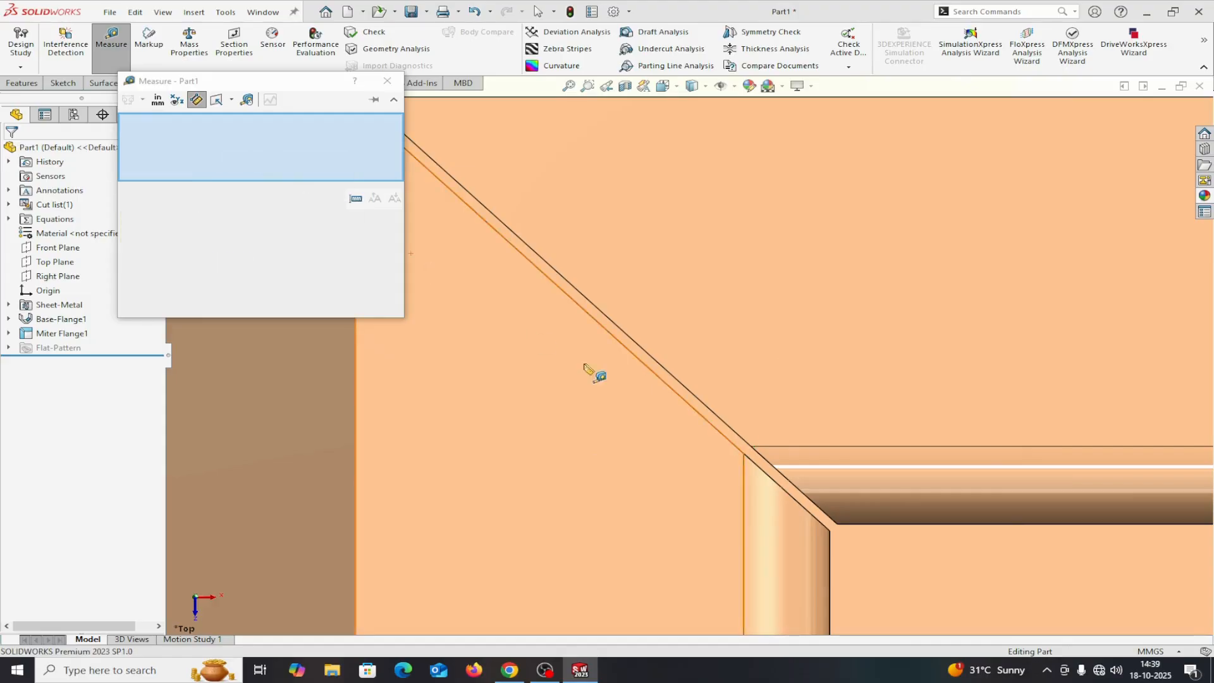
pyautogui.scroll(10, 585, 365)
pyautogui.moveTo(1030, 511); pyautogui.dragTo(997, 443, button='middle')
pyautogui.scroll(-5, 721, 341)
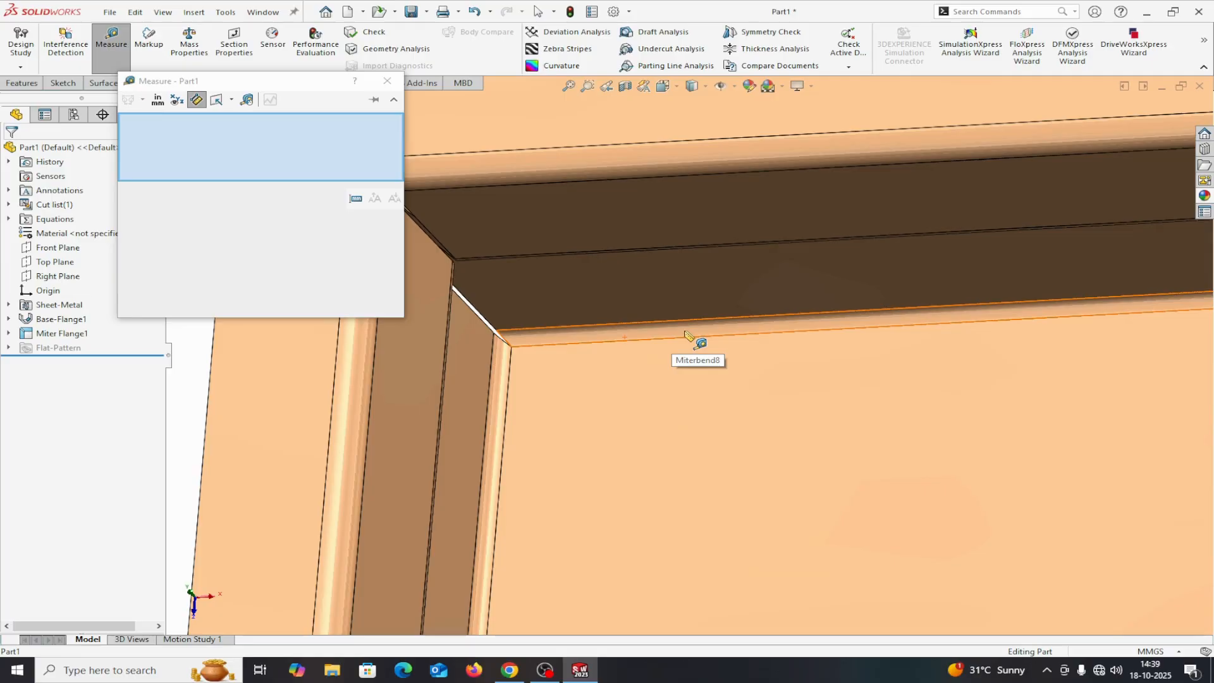
pyautogui.click(685, 330)
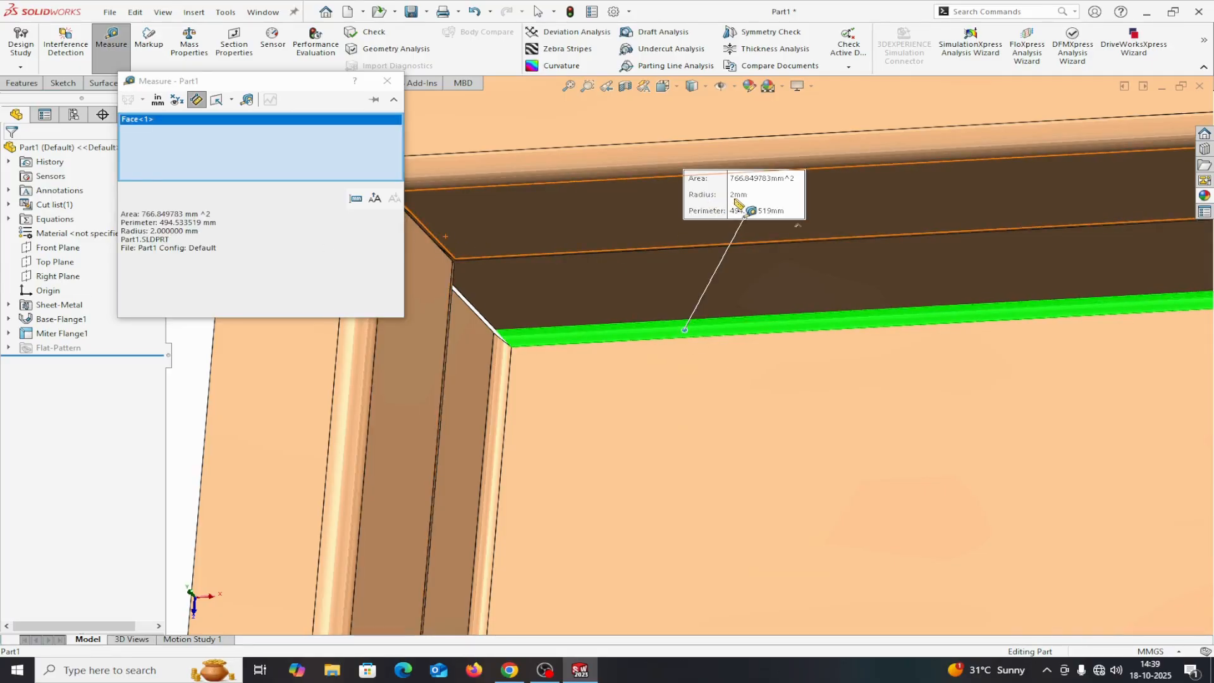
pyautogui.rightClick(335, 150)
pyautogui.click(373, 156)
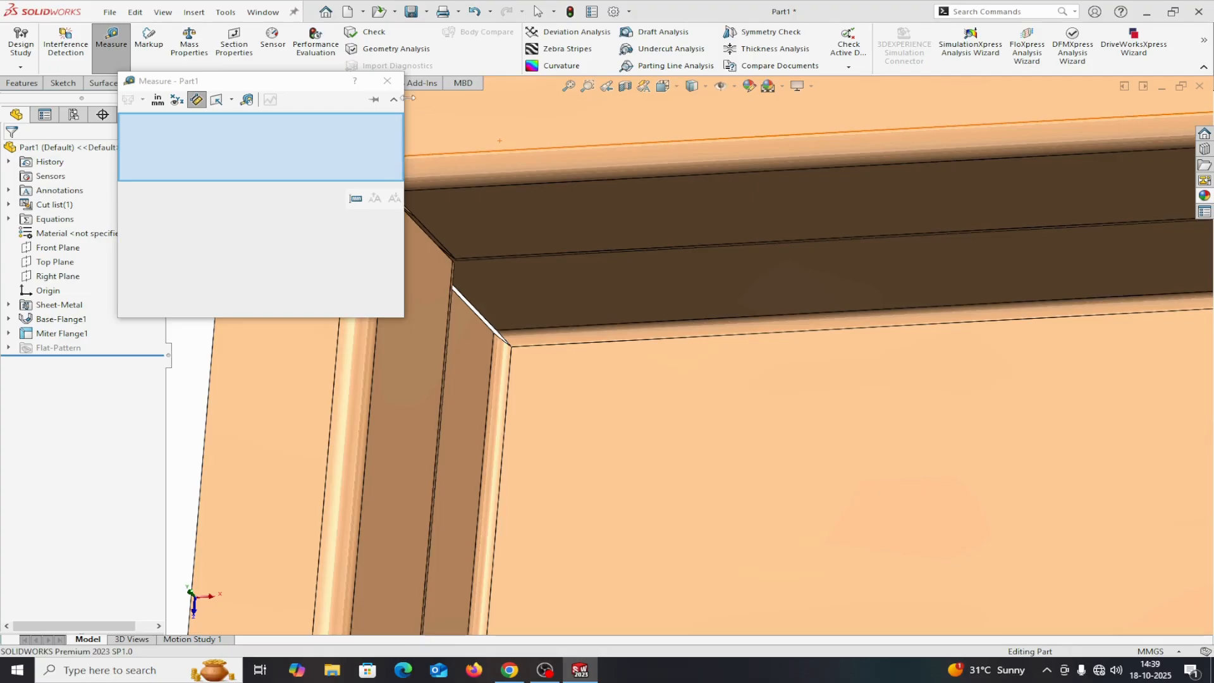
pyautogui.click(387, 81)
# Step: Examine the folded part's mitered corners, side walls and upper opening from several angles
pyautogui.scroll(6, 589, 346)
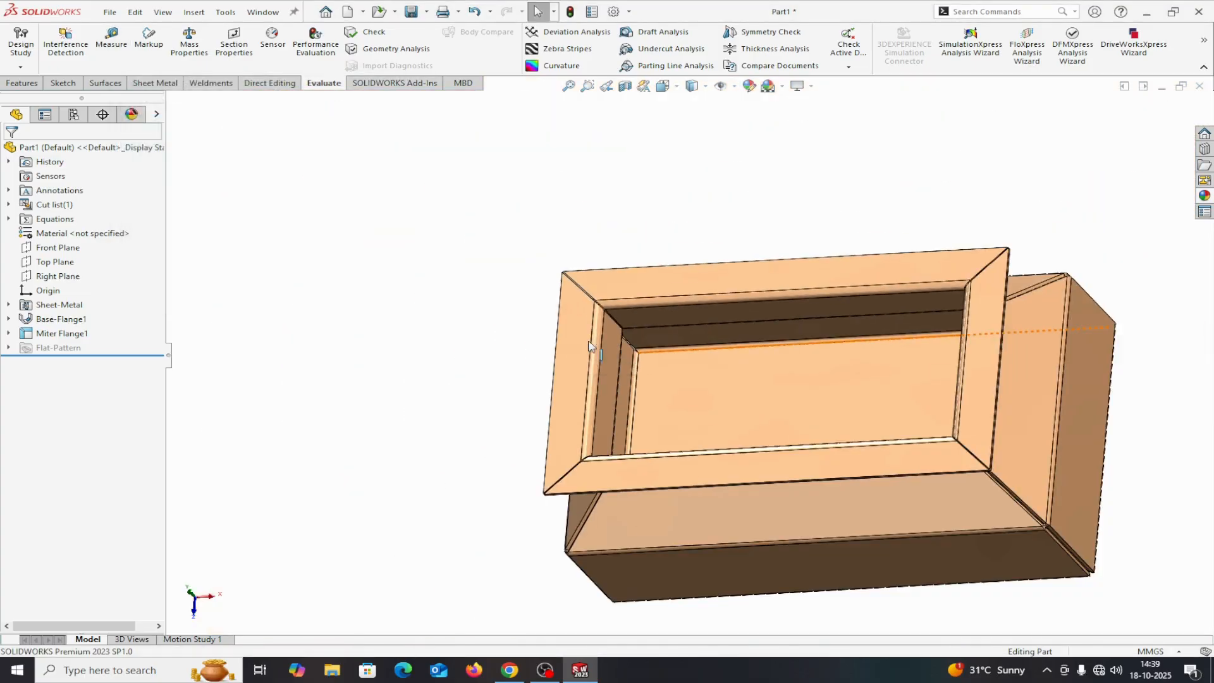
pyautogui.moveTo(1119, 469)
pyautogui.mouseDown(button='middle')
pyautogui.moveTo(1142, 474)
pyautogui.moveTo(1122, 388)
pyautogui.moveTo(1079, 442)
pyautogui.moveTo(1119, 466)
pyautogui.mouseUp(button='middle')
pyautogui.scroll(3, 703, 379)
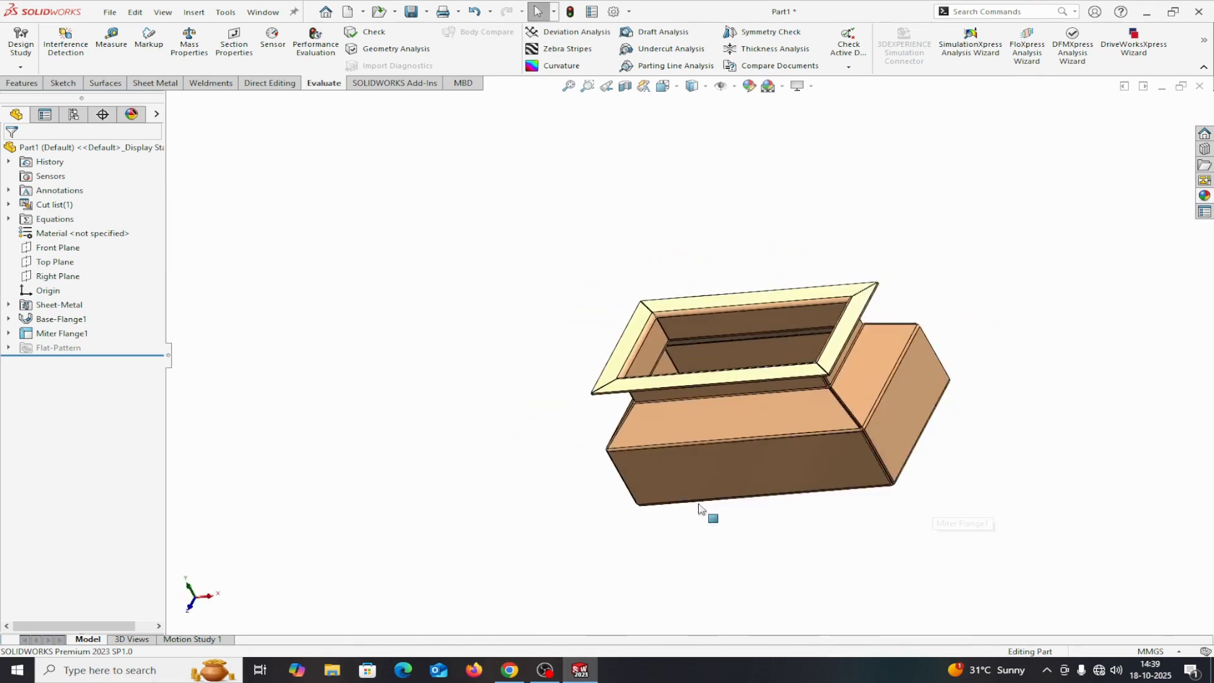
pyautogui.moveTo(710, 526); pyautogui.dragTo(802, 494, button='middle')
pyautogui.scroll(-3, 794, 492)
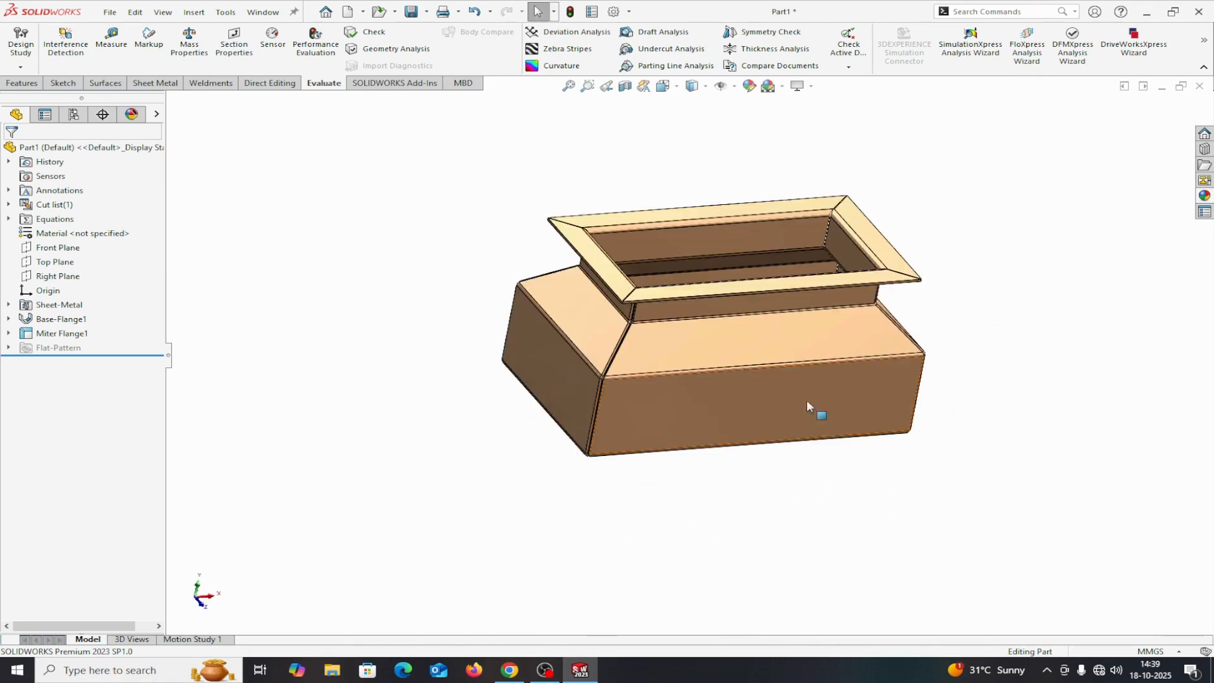
pyautogui.scroll(-2, 773, 423)
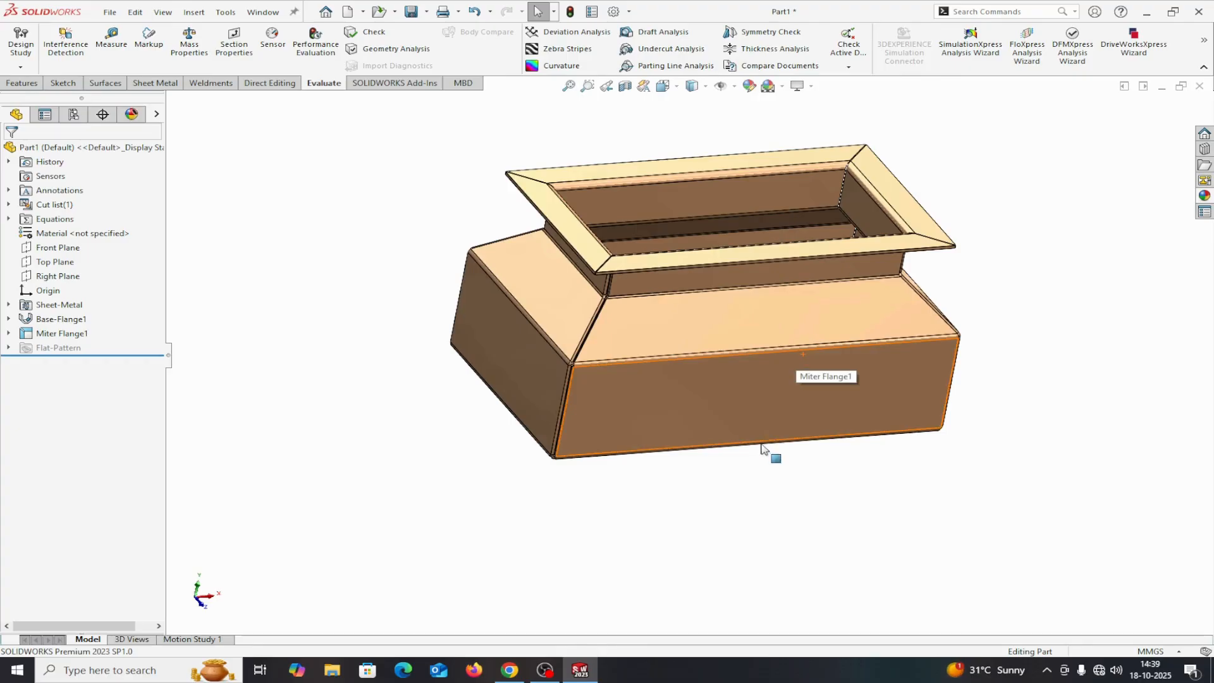
pyautogui.moveTo(764, 453); pyautogui.dragTo(618, 428, button='middle')
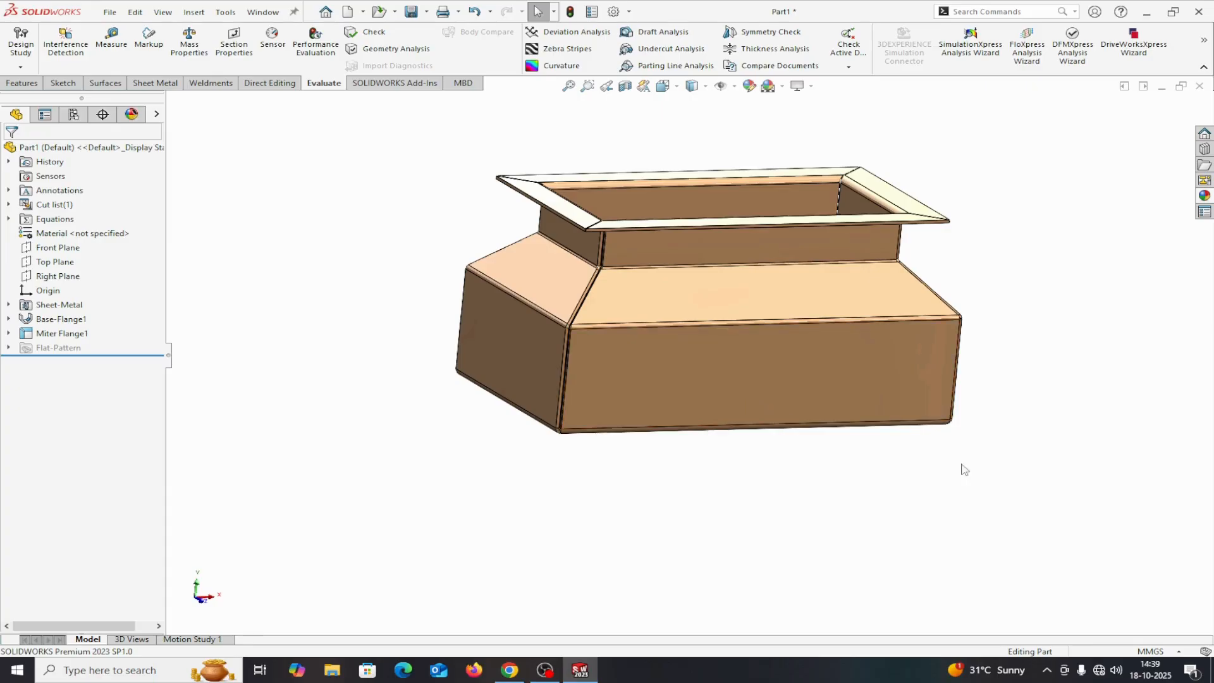
pyautogui.moveTo(976, 487); pyautogui.dragTo(1000, 344, button='middle')
pyautogui.moveTo(876, 316); pyautogui.dragTo(795, 379, button='middle')
pyautogui.scroll(5, 687, 354)
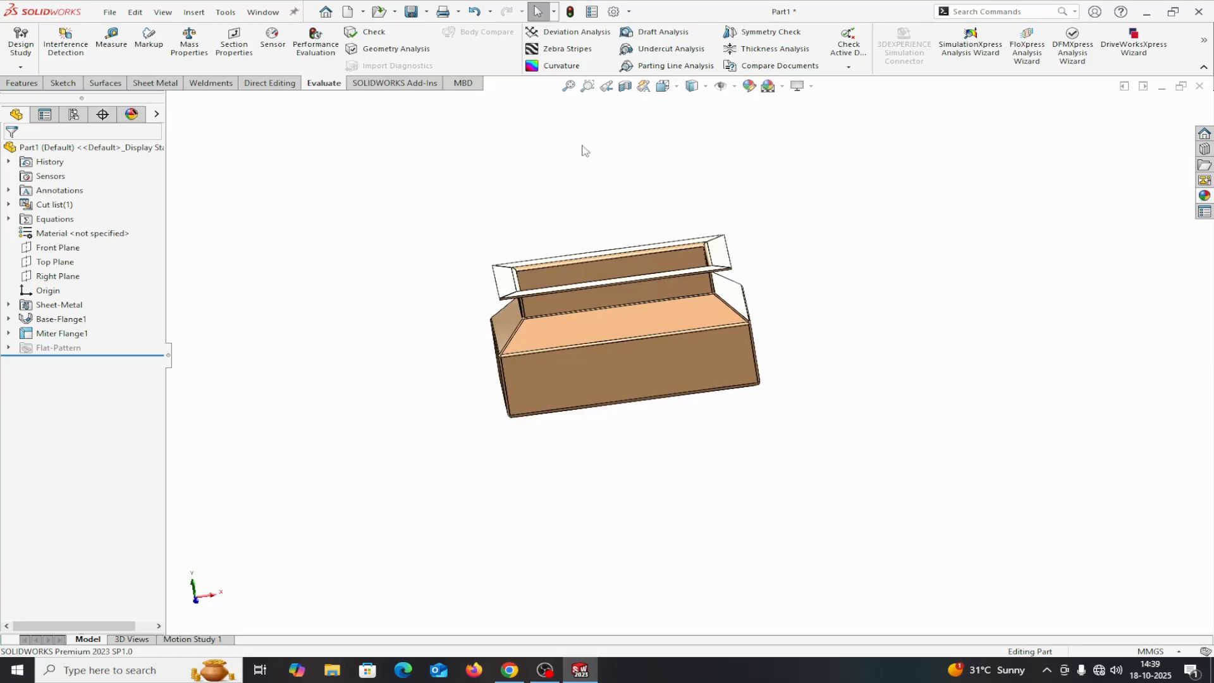
# Step: Flatten the sheet metal part into its flat pattern
pyautogui.click(150, 84)
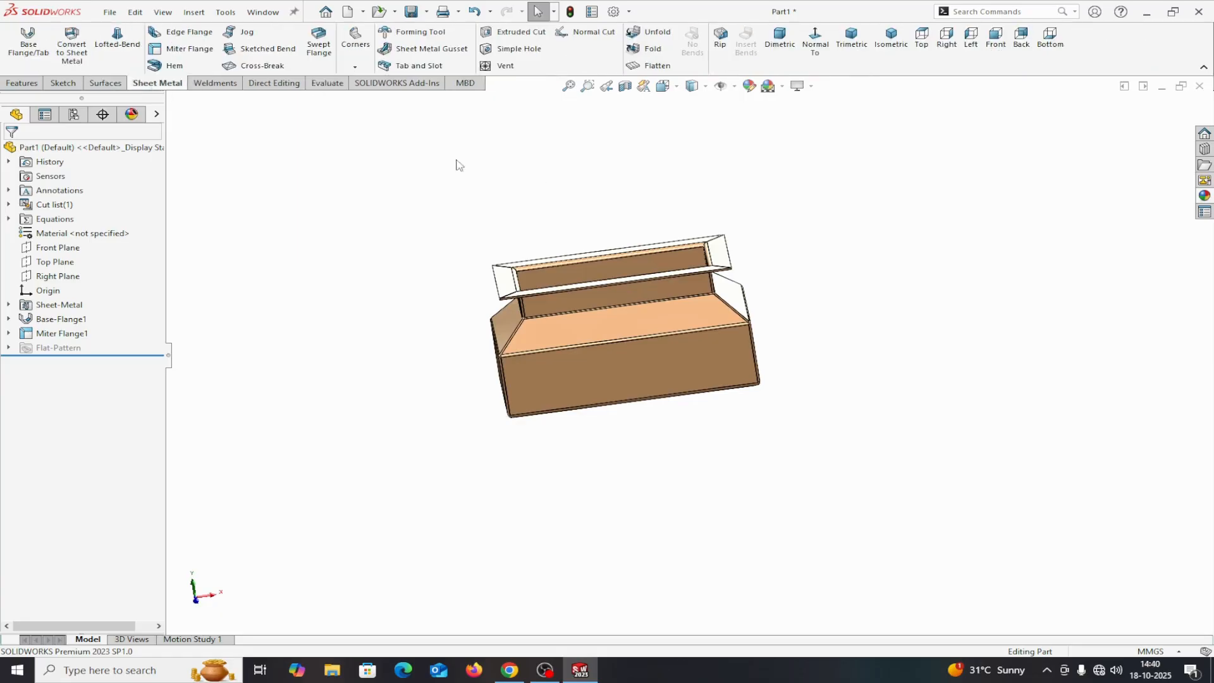
pyautogui.moveTo(841, 293); pyautogui.dragTo(861, 311, button='middle')
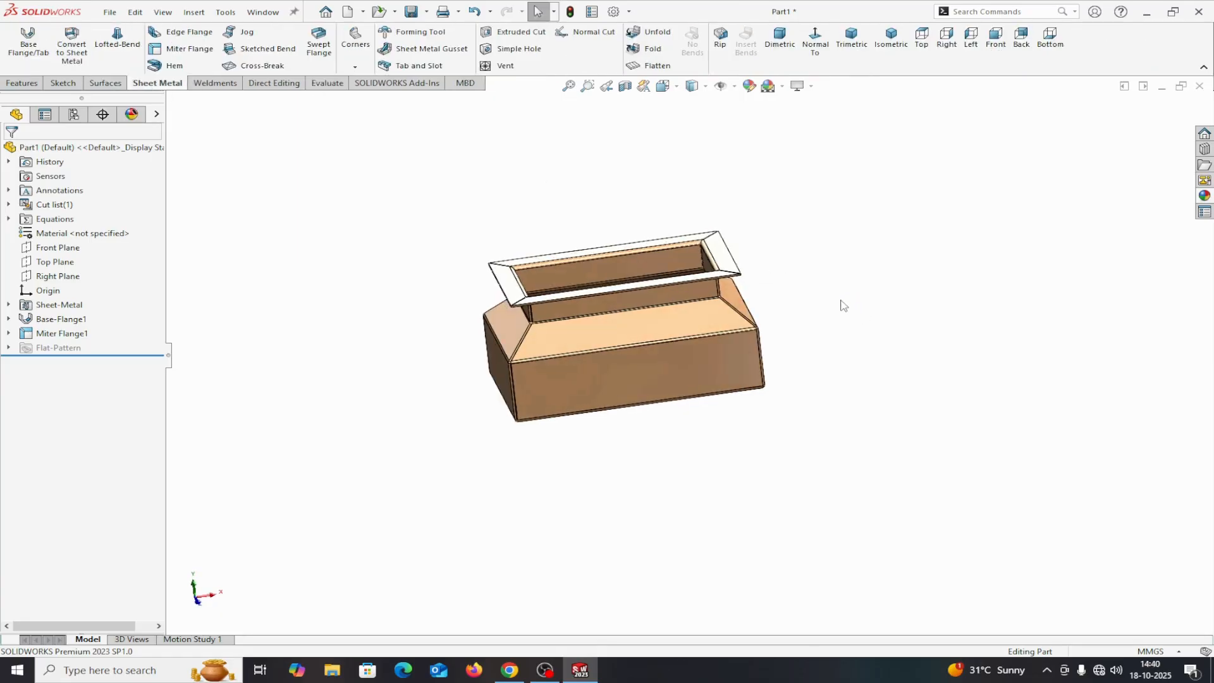
pyautogui.click(654, 69)
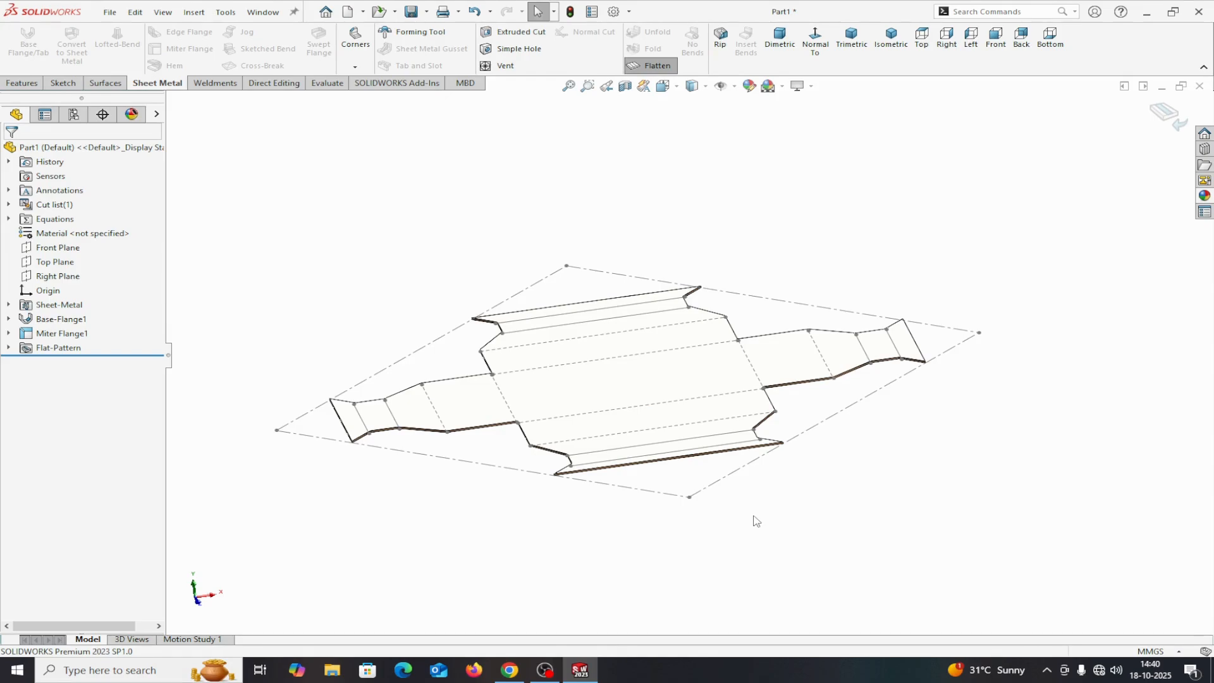
# Step: Start exporting the flat pattern as a DXF file named "miter flangeb" in the FOR YOU TUBE folder
pyautogui.rightClick(638, 378)
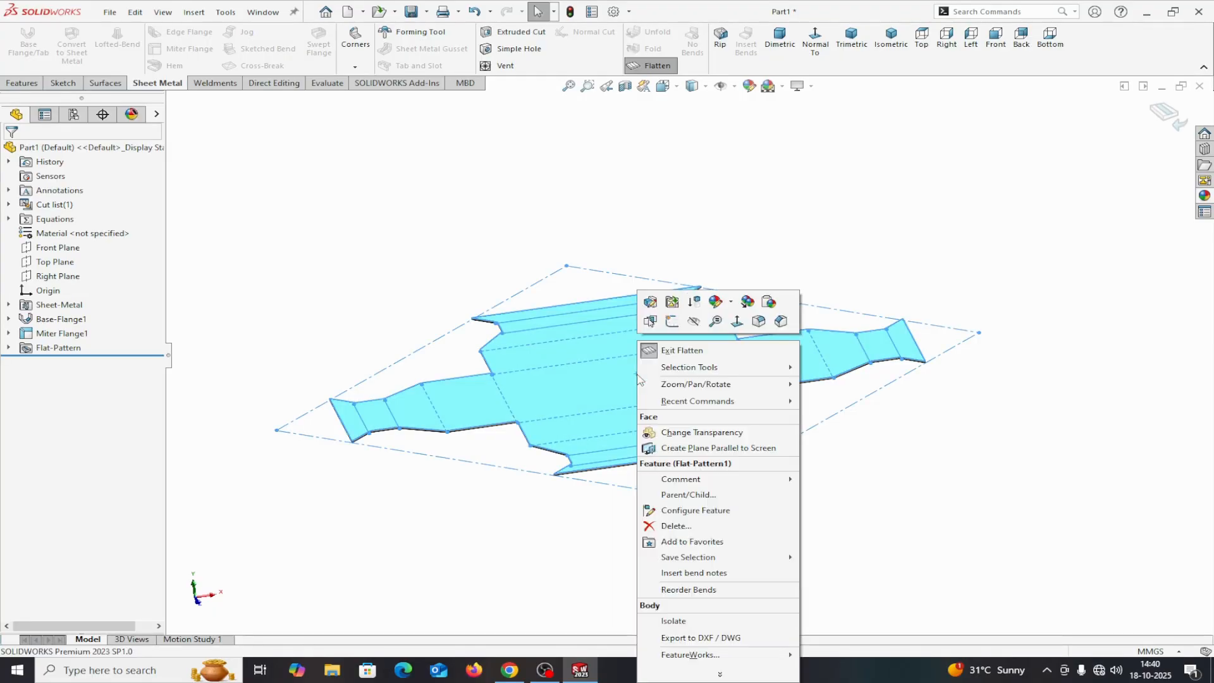
pyautogui.click(683, 639)
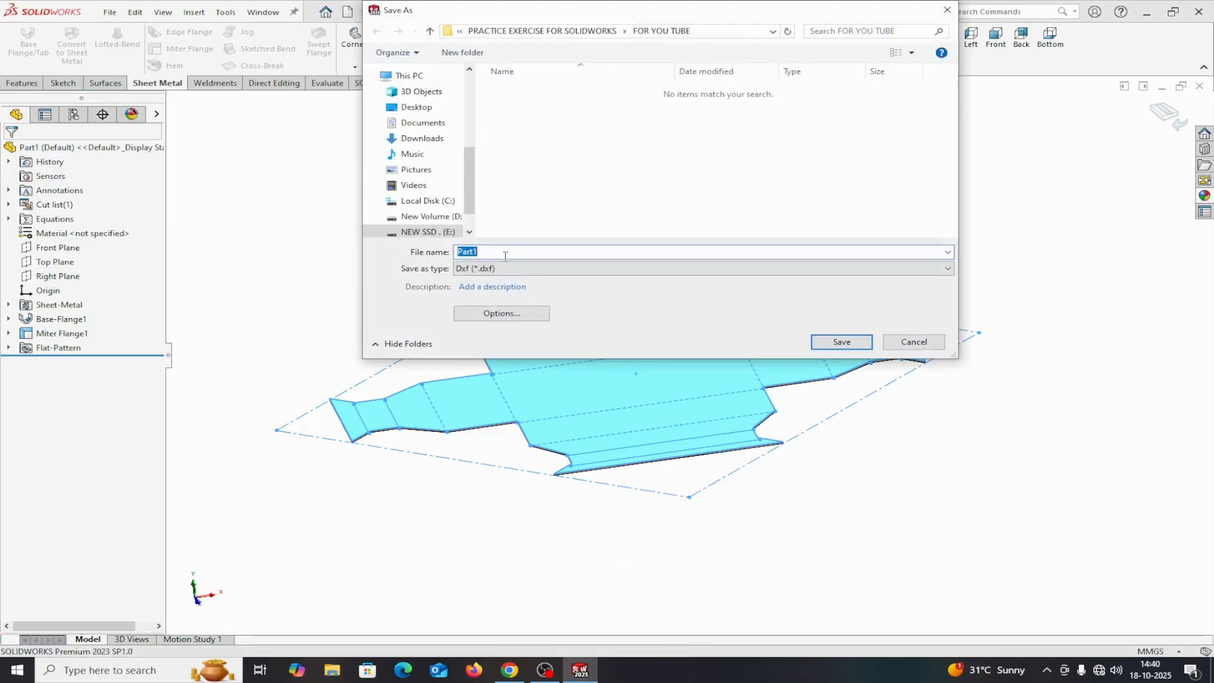
pyautogui.write('miter flangeb')
pyautogui.click(852, 345)
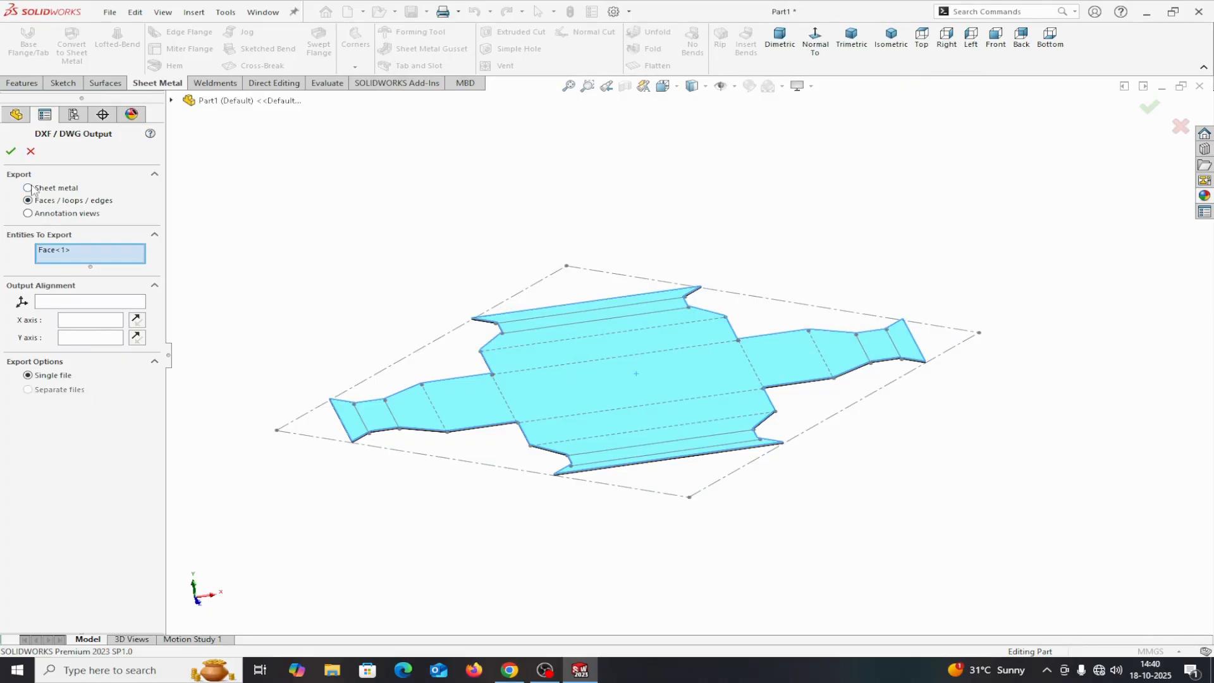
# Step: Export it as sheet metal with geometry, hidden edges, bend lines and bounding box, and save the DXF from the cleanup preview
pyautogui.click(28, 188)
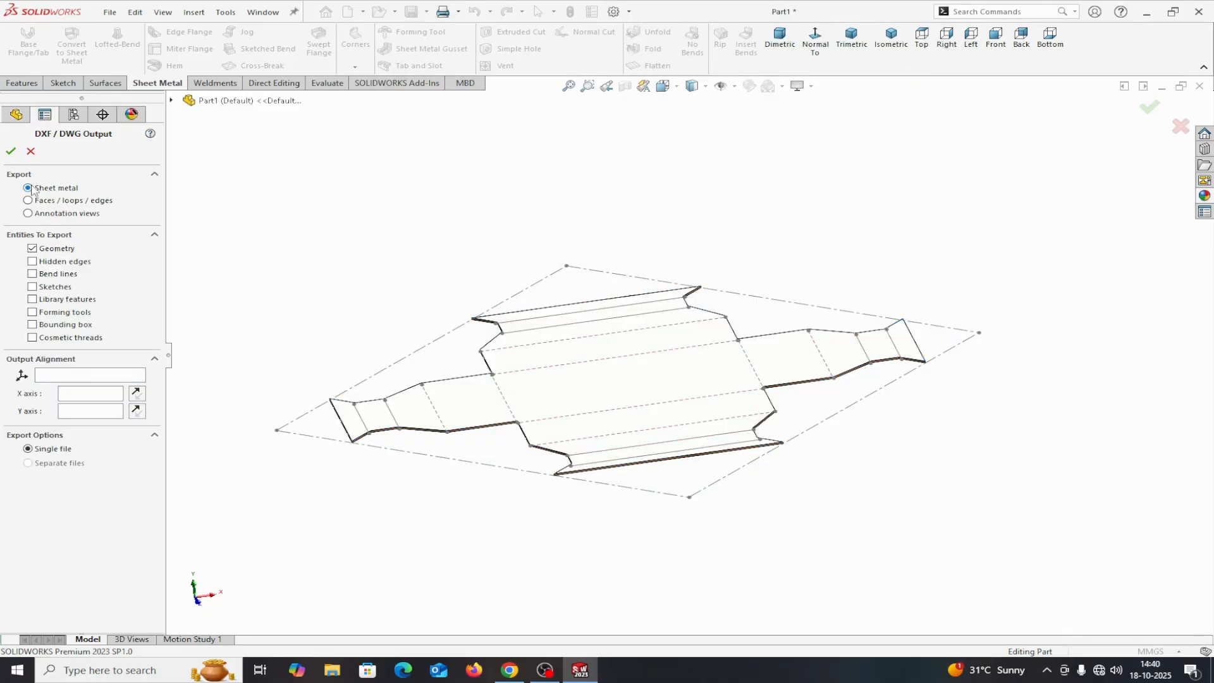
pyautogui.click(31, 262)
pyautogui.click(33, 326)
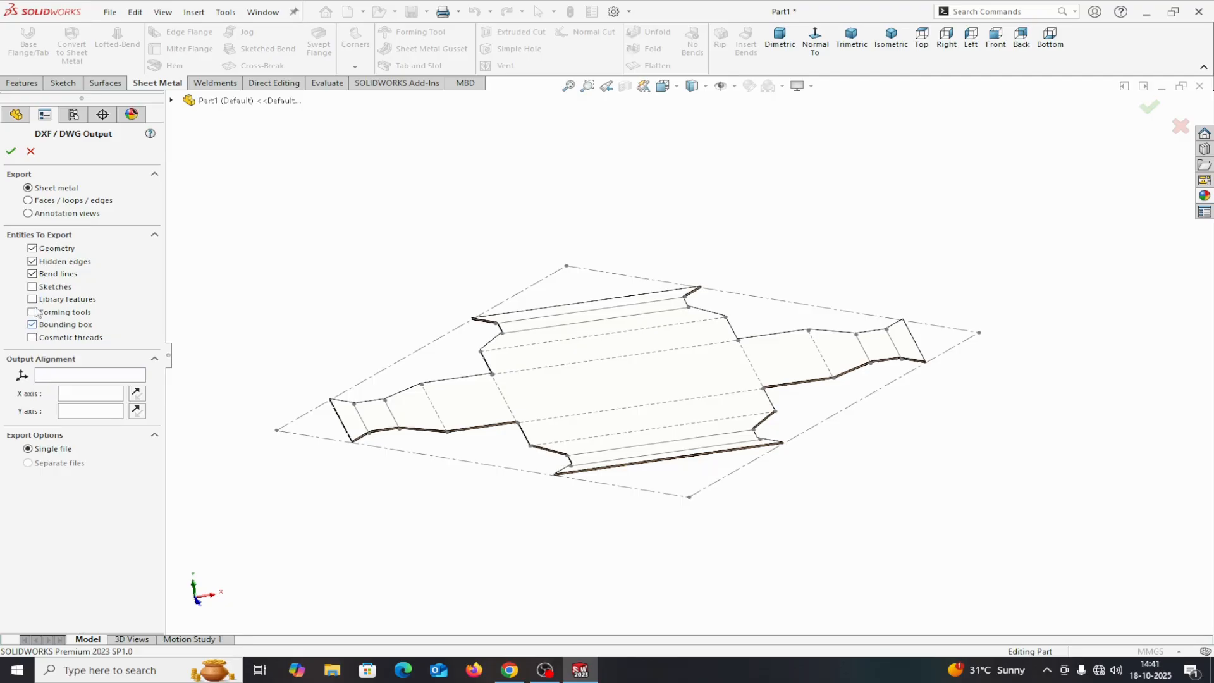
pyautogui.click(10, 152)
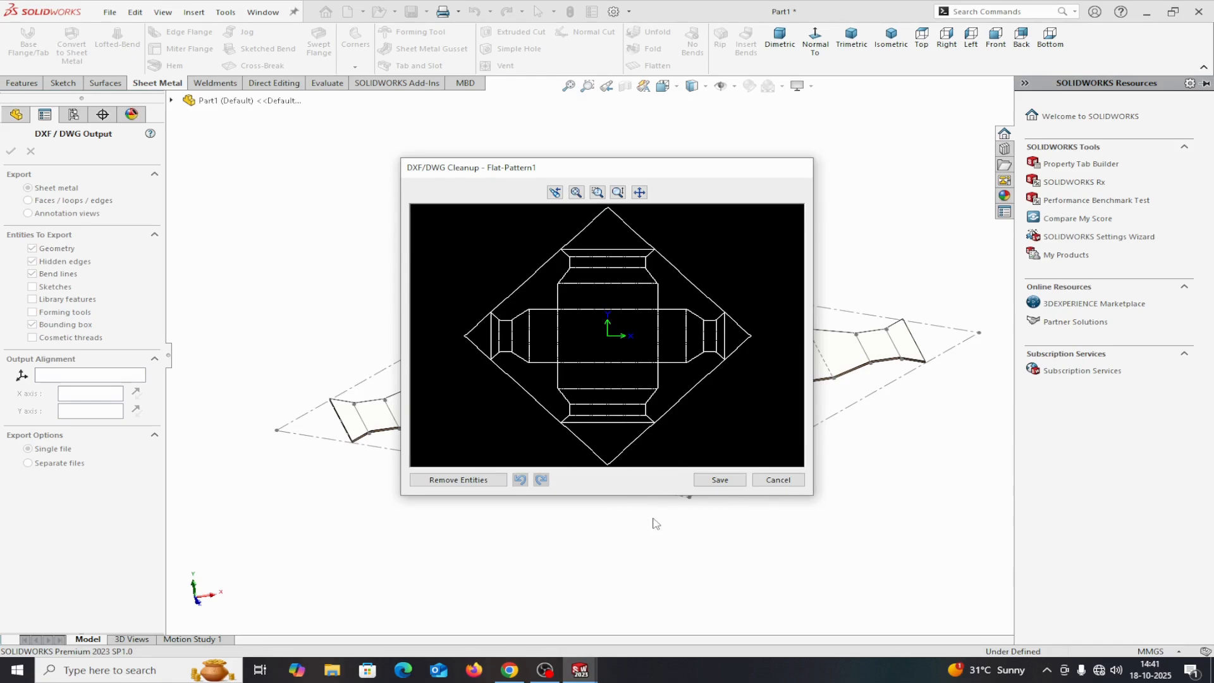
pyautogui.click(719, 480)
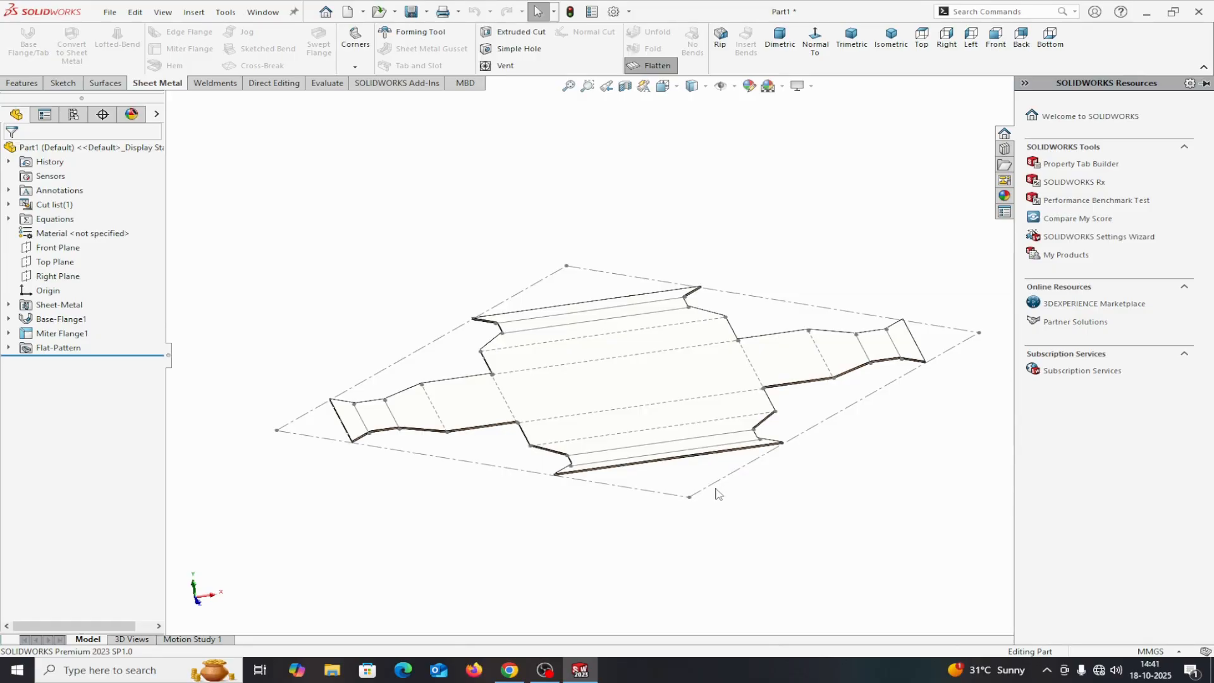
# Step: Return the part to its folded state and make a drawing from it, saving the part as "miter flange b"
pyautogui.click(645, 68)
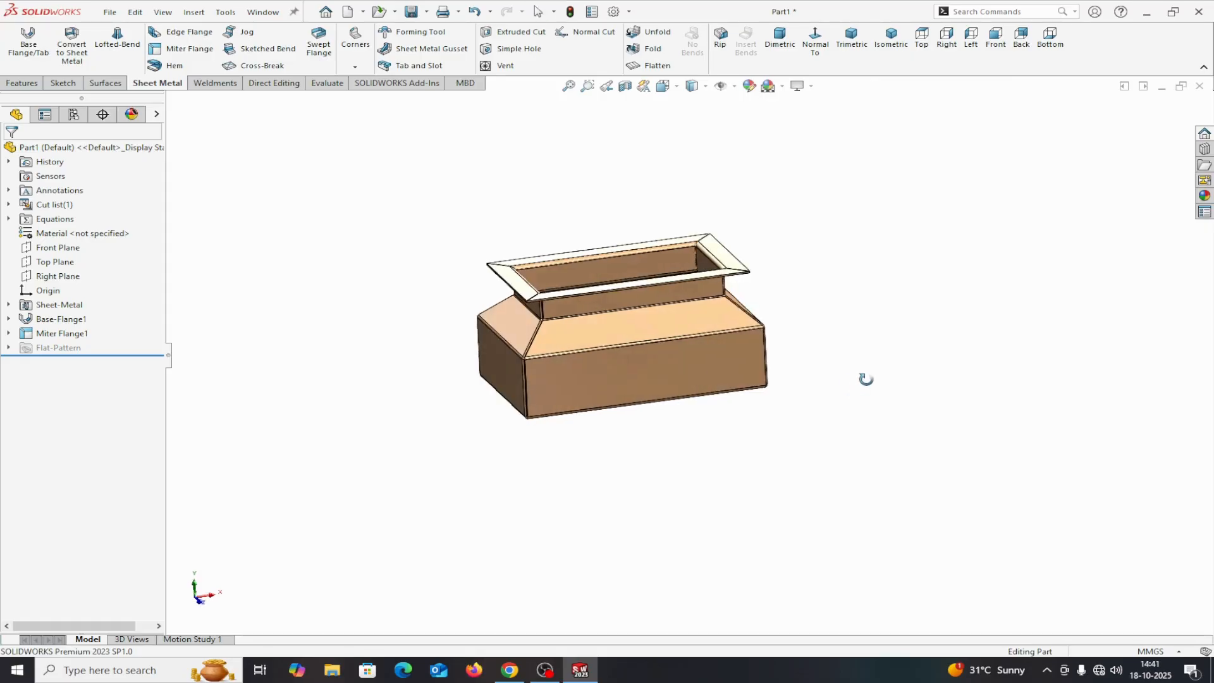
pyautogui.click(110, 12)
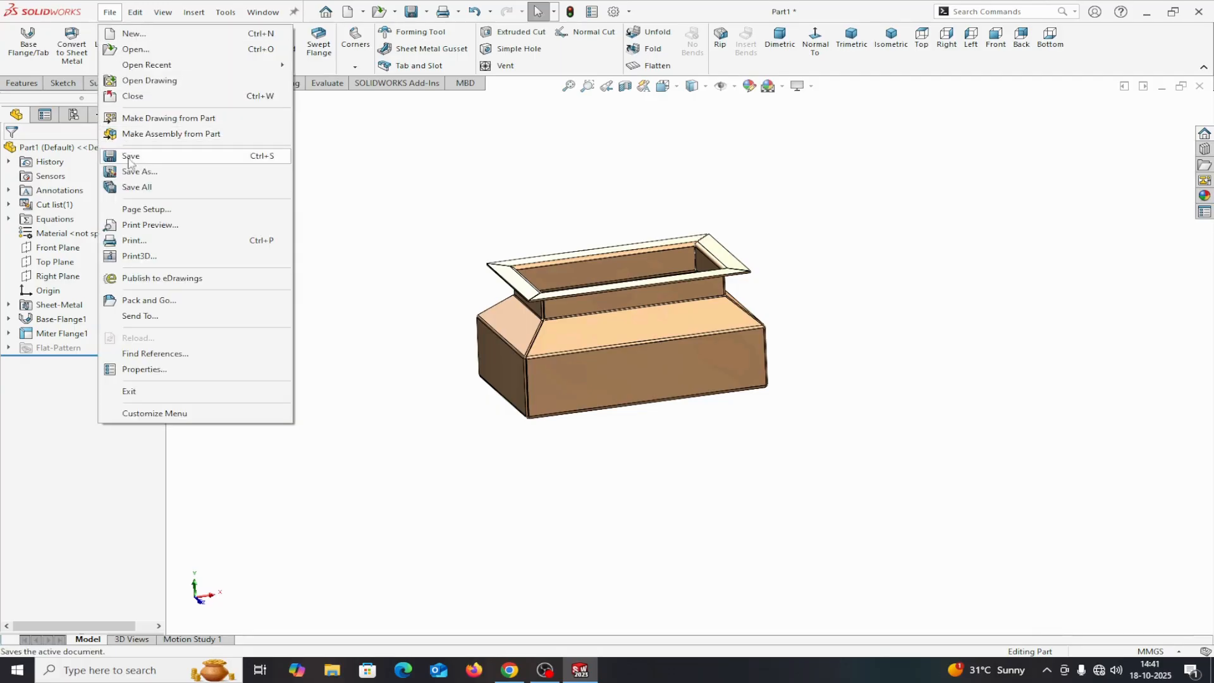
pyautogui.click(138, 119)
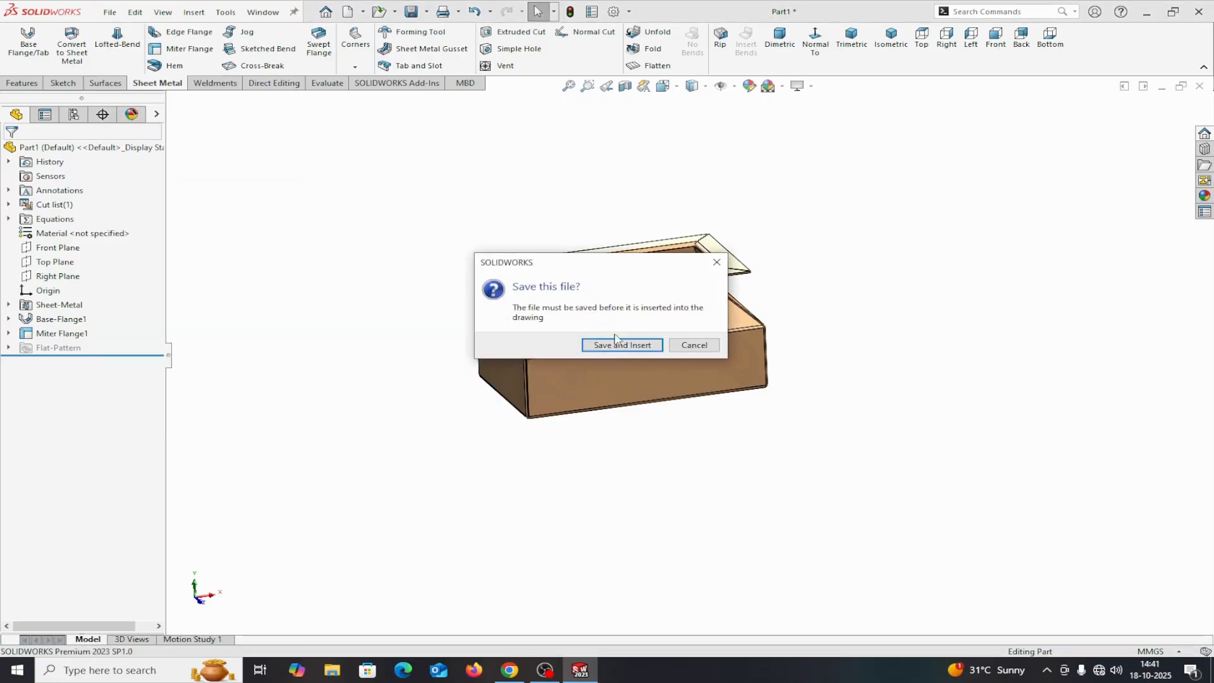
pyautogui.click(619, 346)
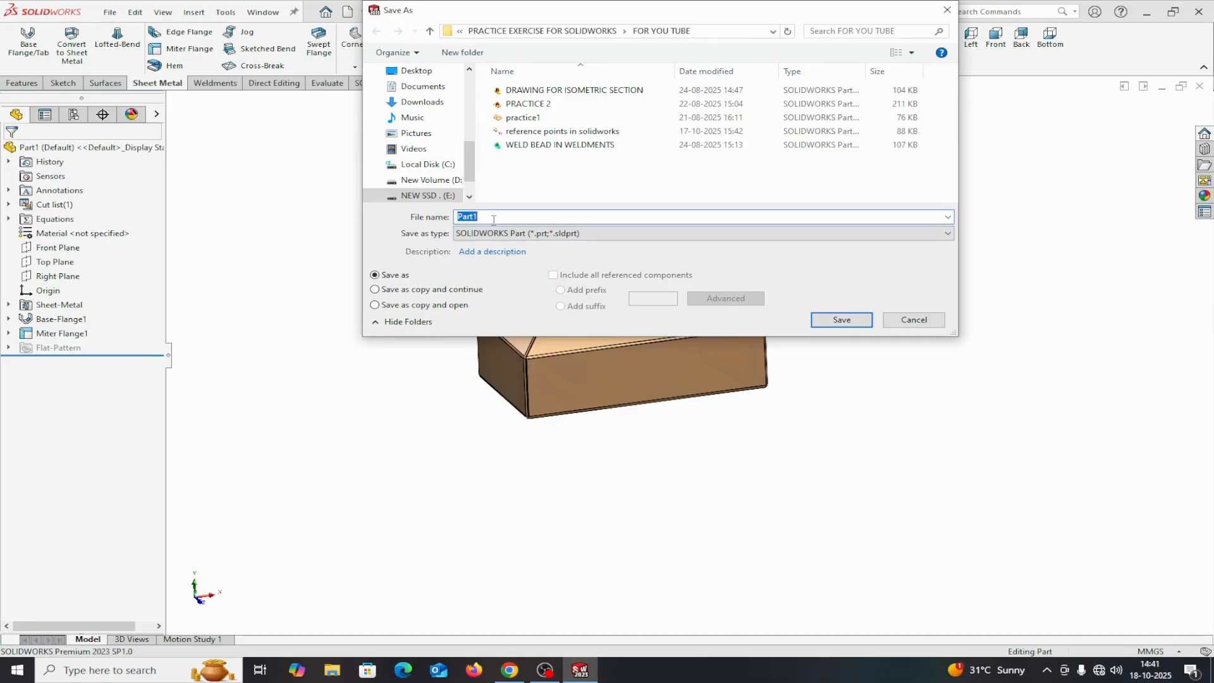
pyautogui.write('mit')
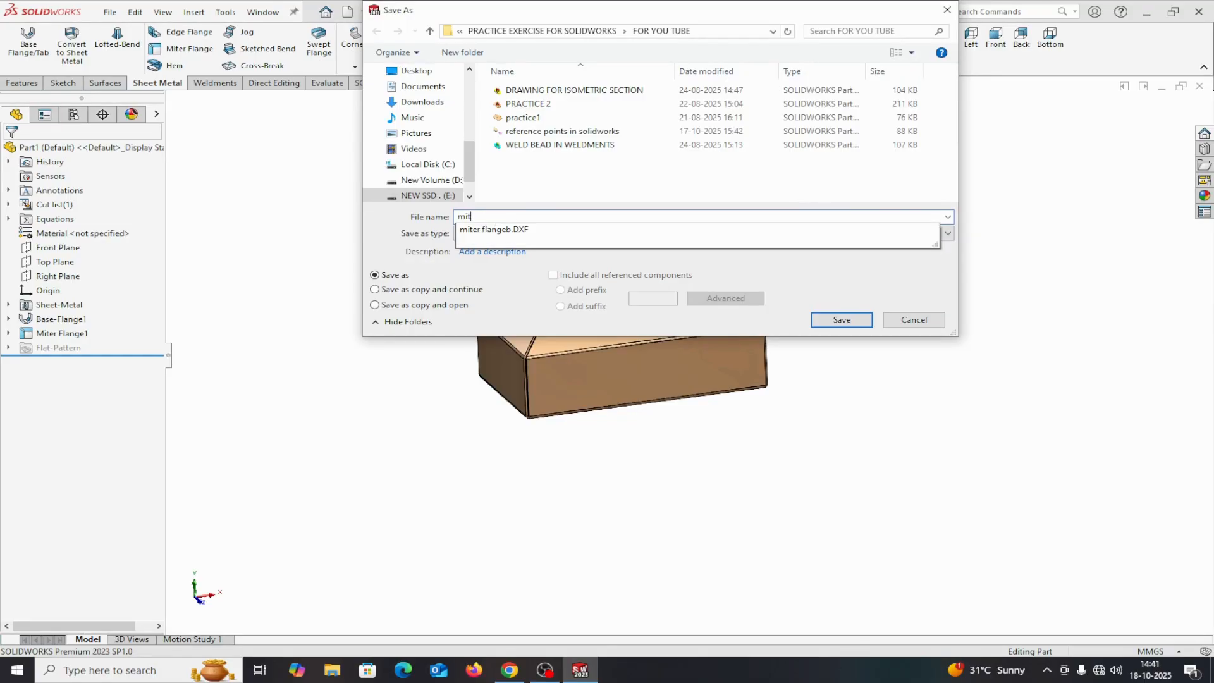
pyautogui.write('er flange ')
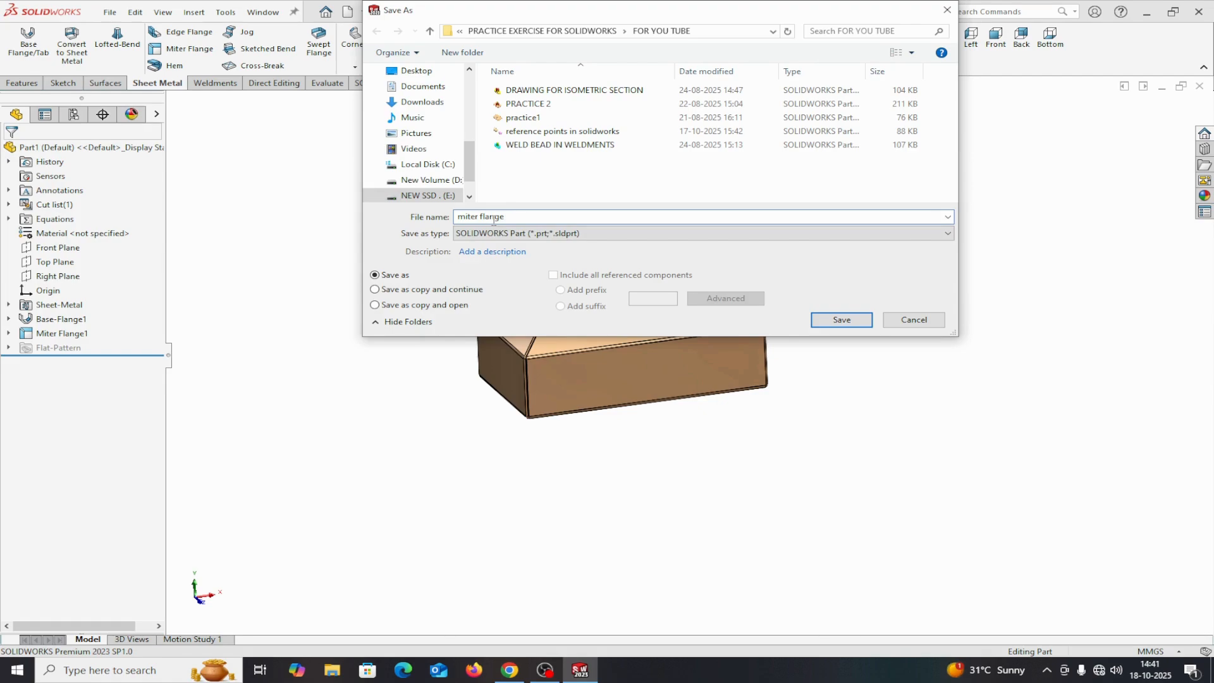
pyautogui.write('b')
pyautogui.click(820, 322)
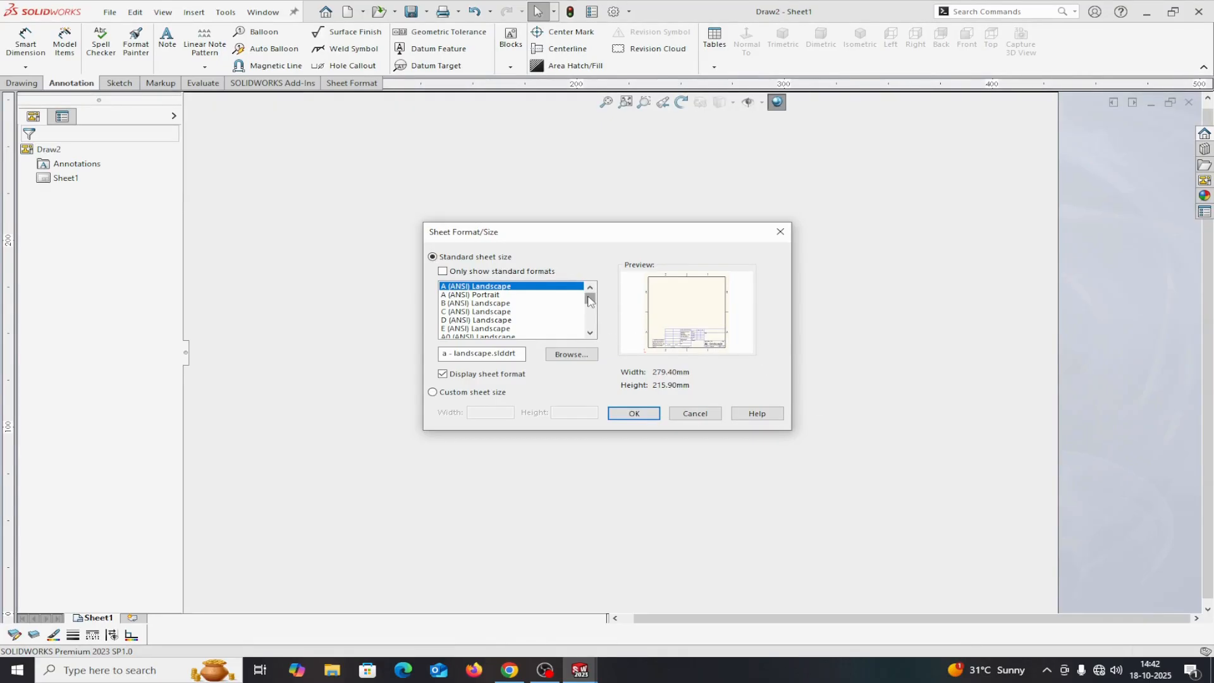
# Step: Set the new drawing's sheet size to A2 (ISO)
pyautogui.moveTo(590, 301); pyautogui.dragTo(590, 305)
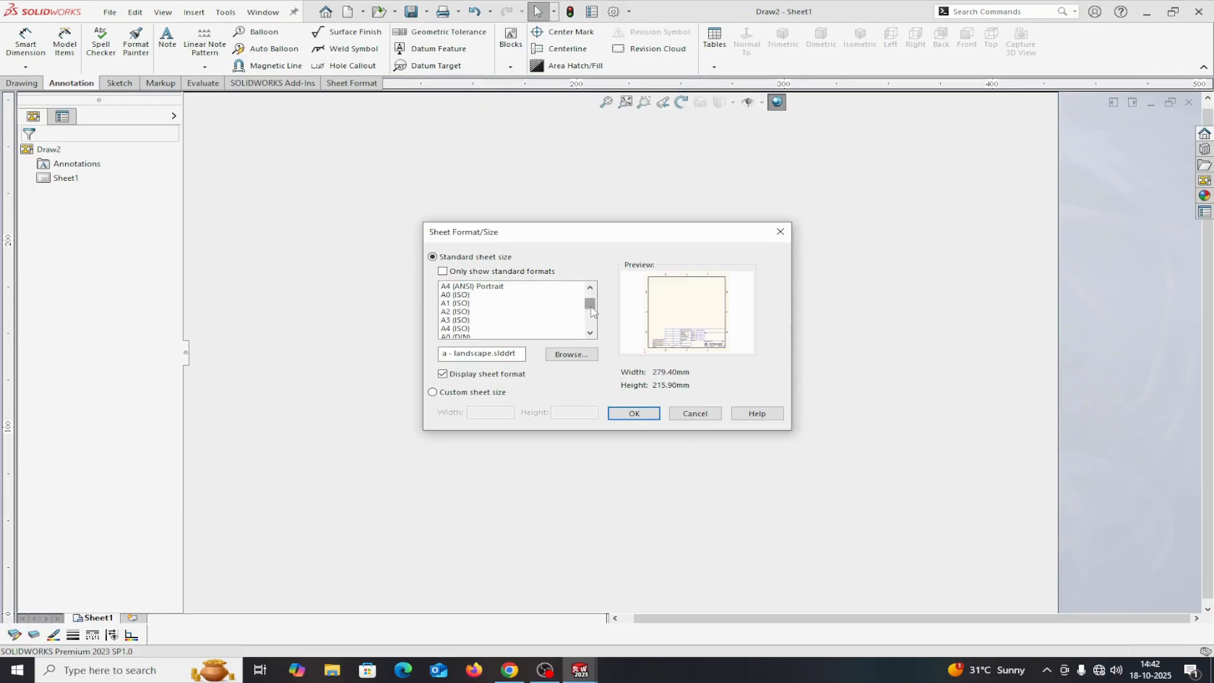
pyautogui.click(461, 313)
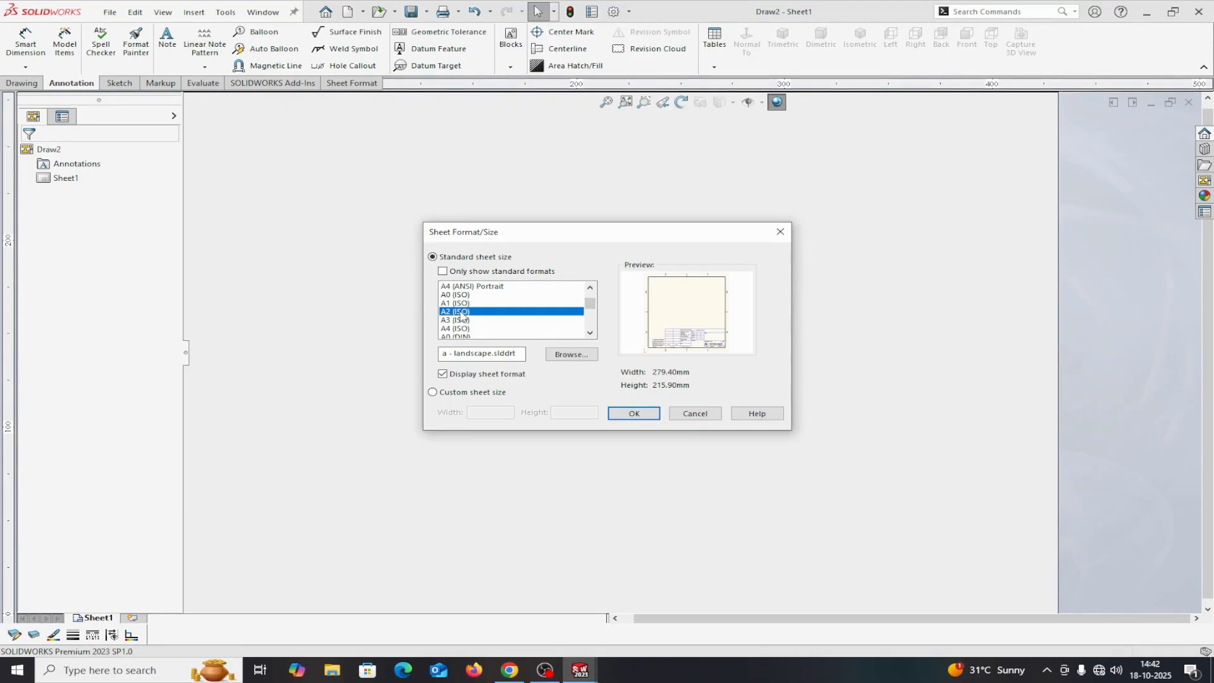
pyautogui.click(623, 414)
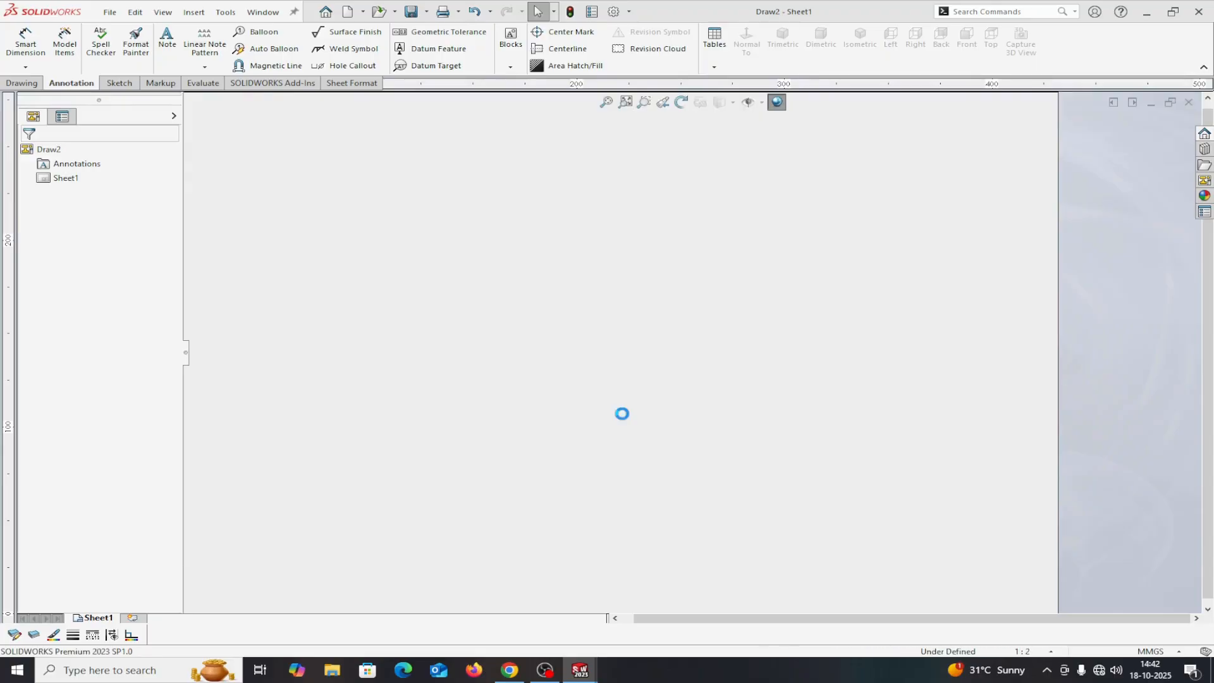
# Step: Rename the drawing sheet as "miter flange" in its sheet properties and apply the change
pyautogui.rightClick(66, 183)
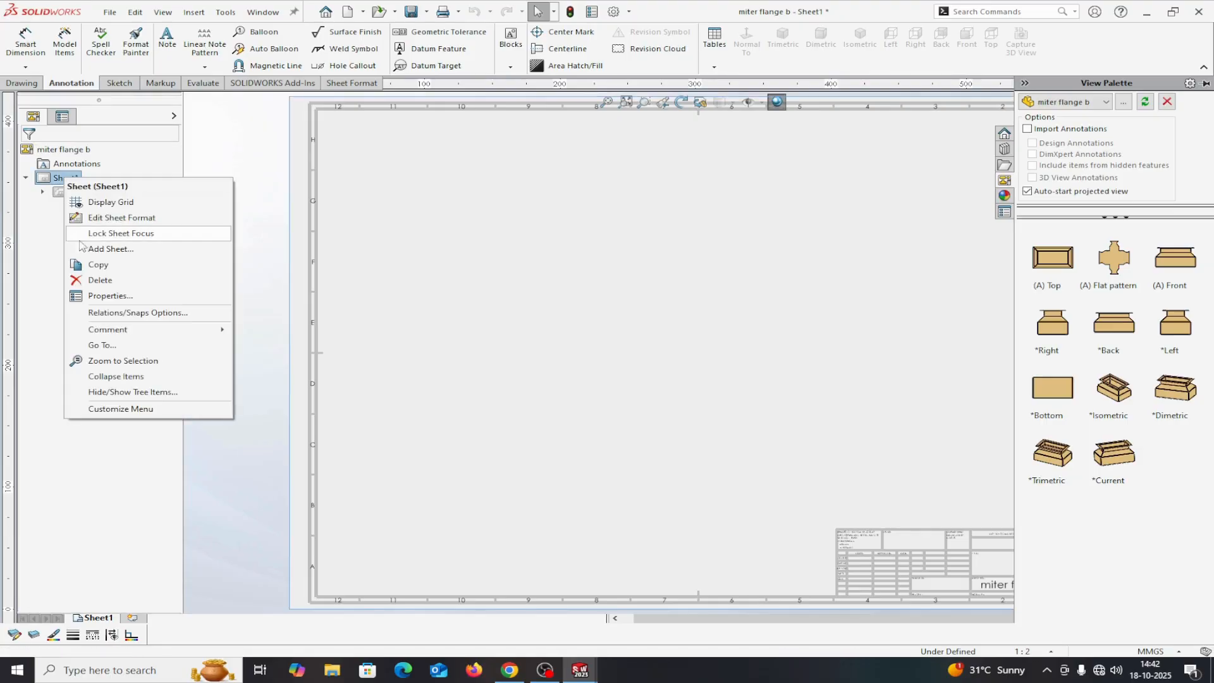
pyautogui.click(105, 296)
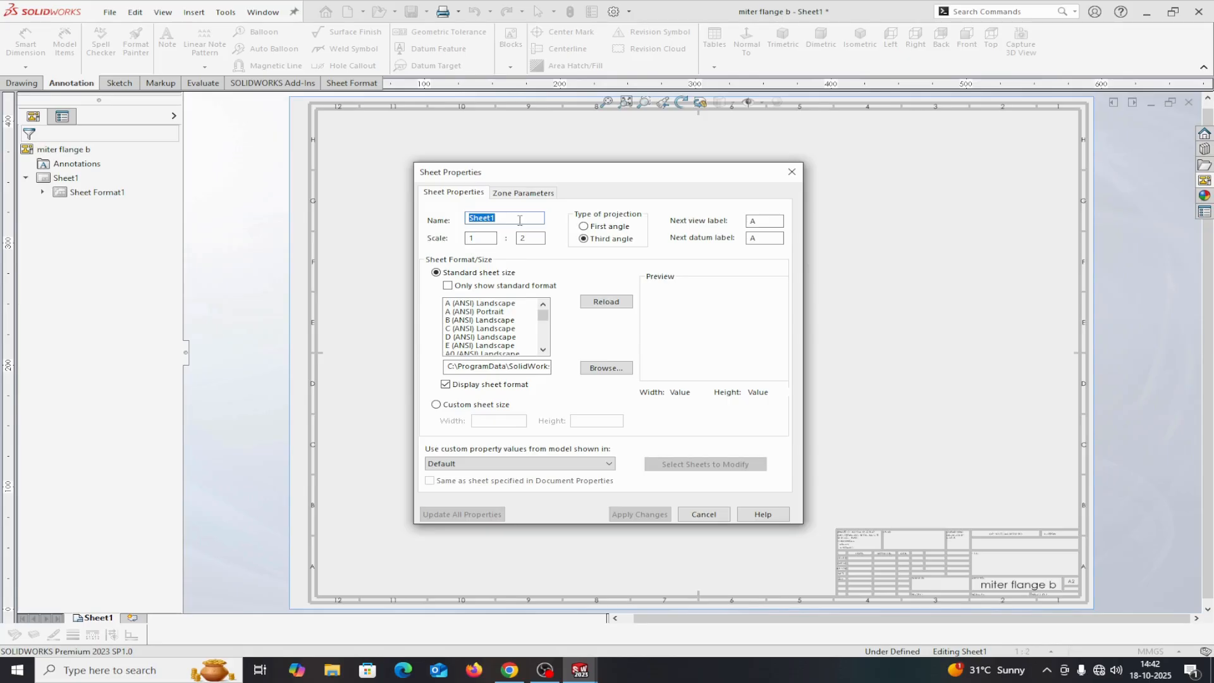
pyautogui.write('miter flange')
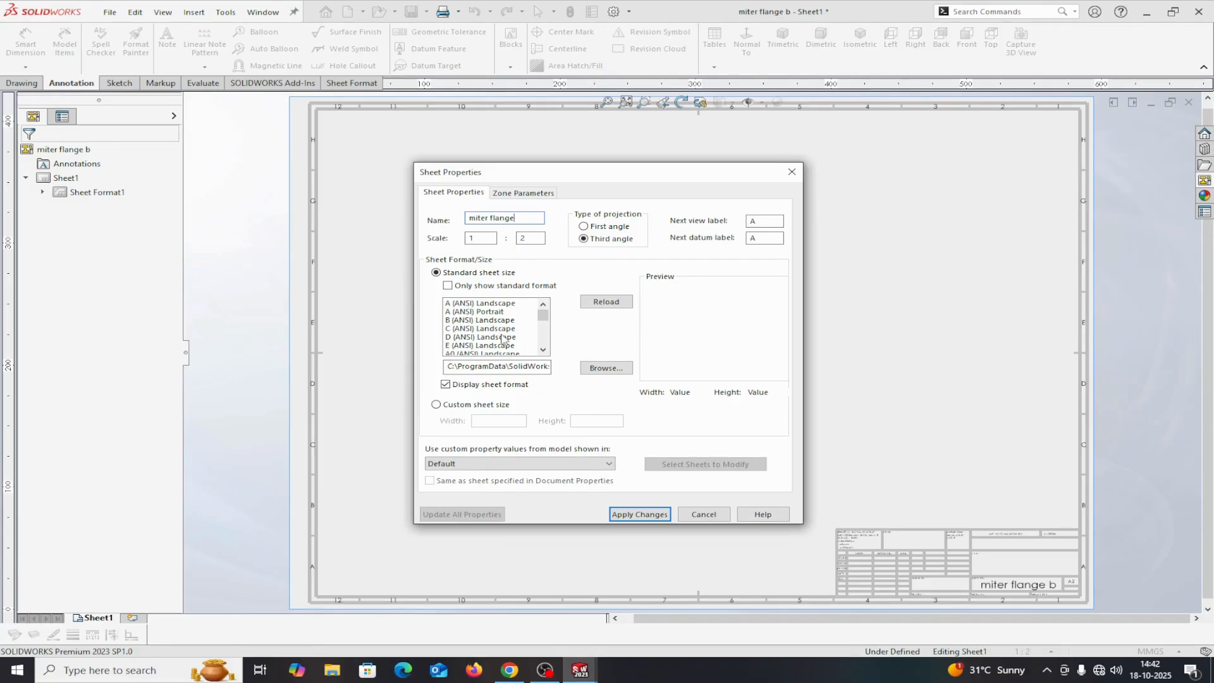
pyautogui.moveTo(540, 317)
pyautogui.mouseDown()
pyautogui.moveTo(542, 338)
pyautogui.moveTo(546, 308)
pyautogui.mouseUp()
pyautogui.click(633, 514)
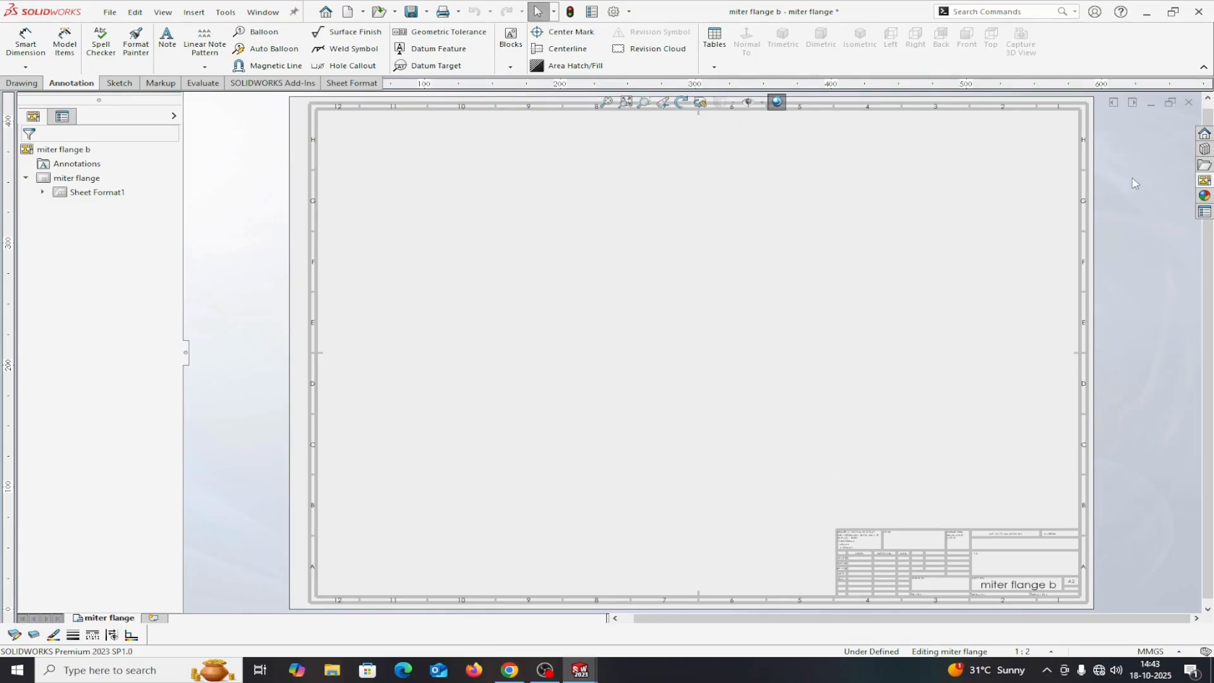
# Step: Open the View Palette with the miter flange b views and check the part files available for it
pyautogui.click(1206, 182)
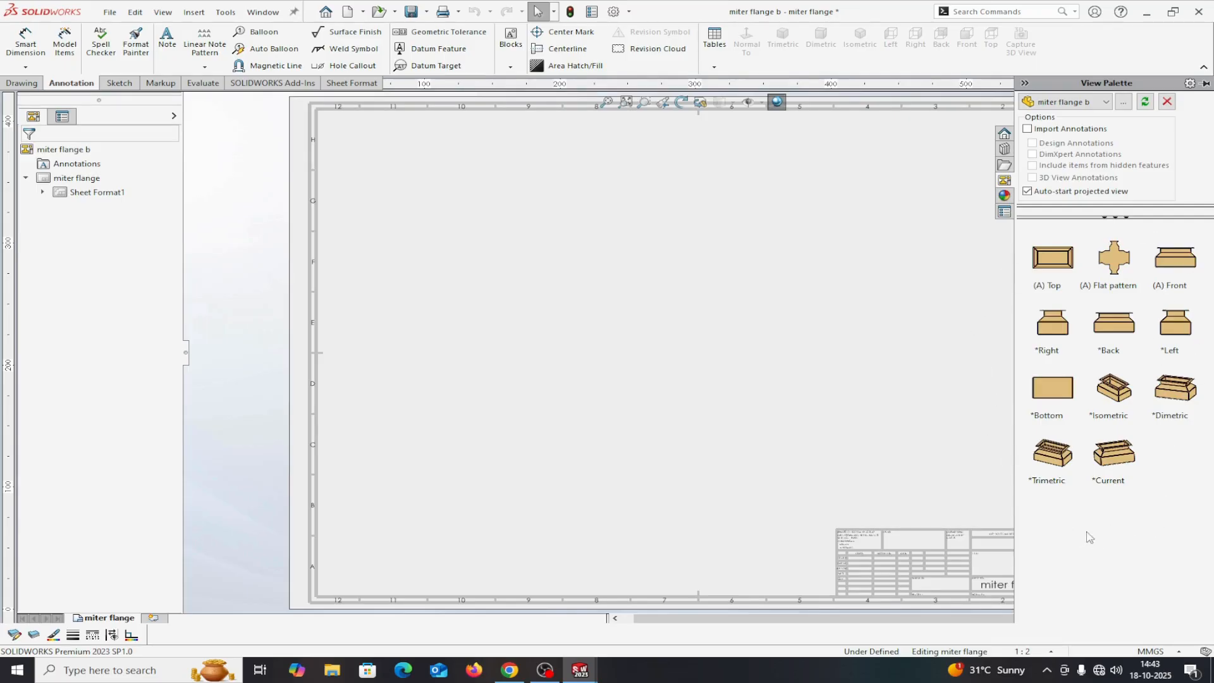
pyautogui.click(1107, 103)
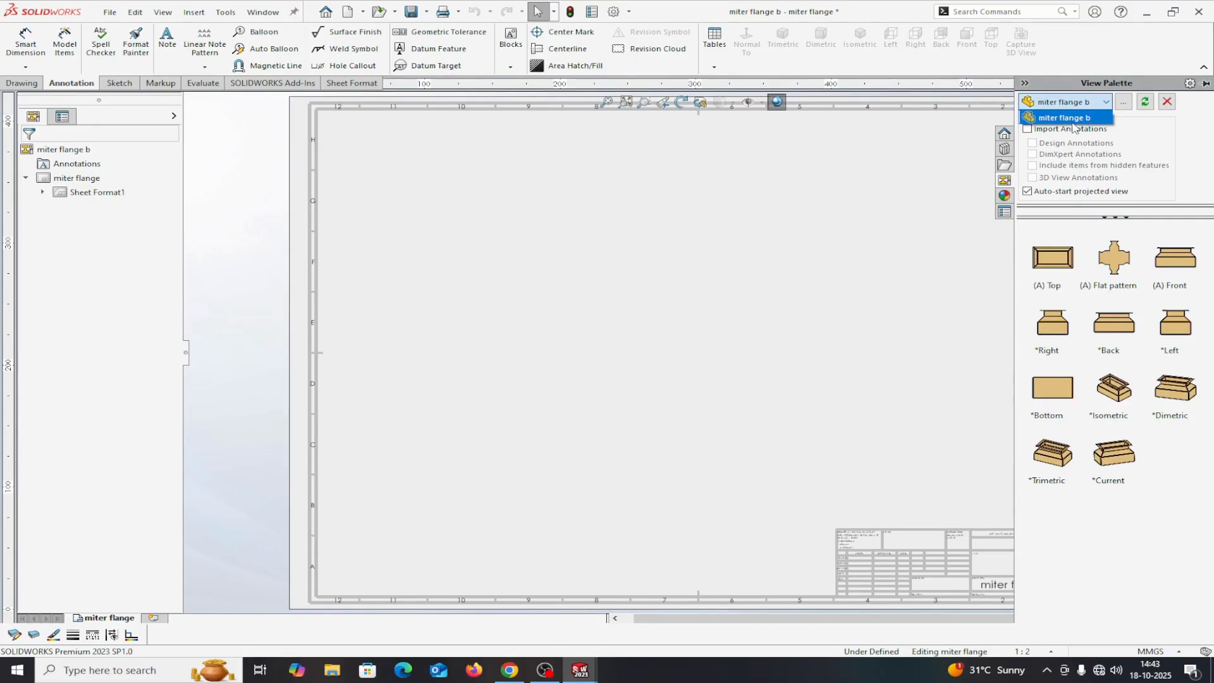
pyautogui.click(1125, 108)
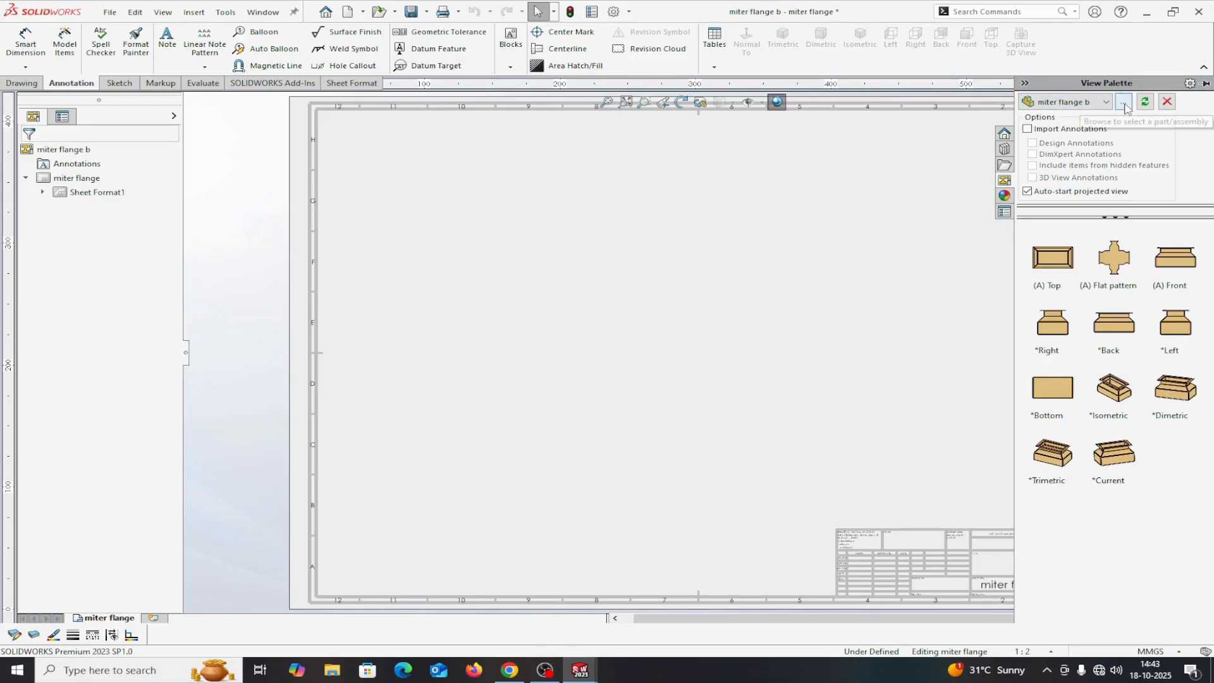
pyautogui.click(1124, 103)
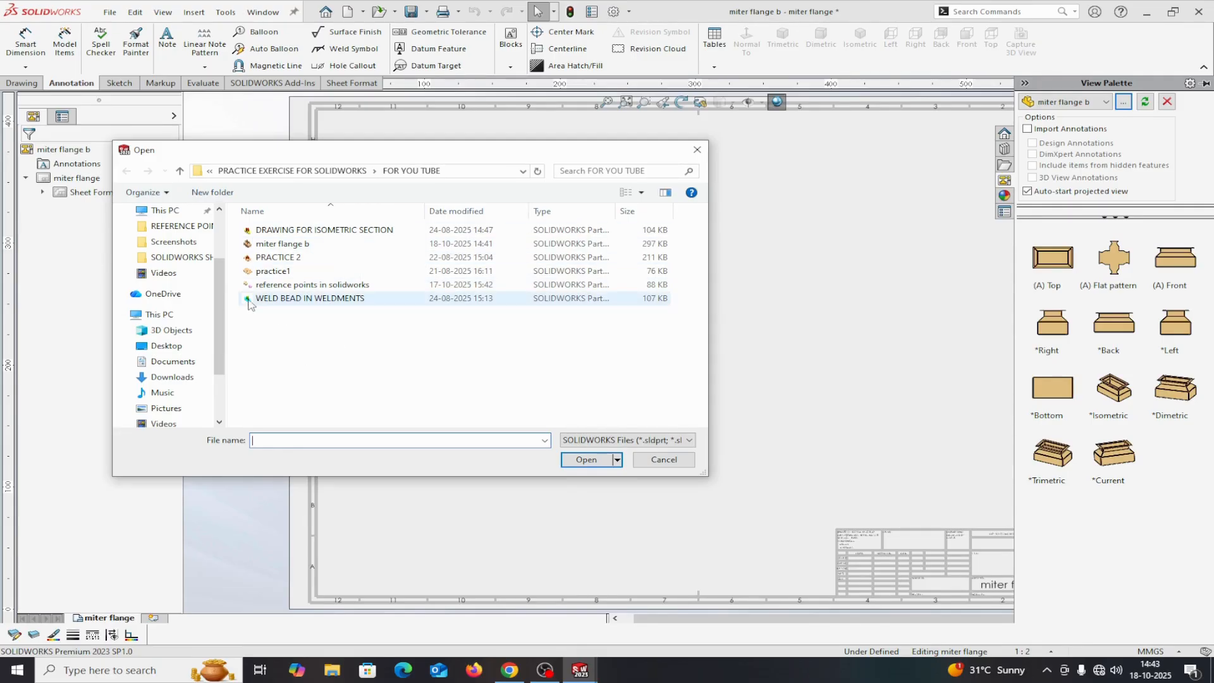
pyautogui.click(697, 149)
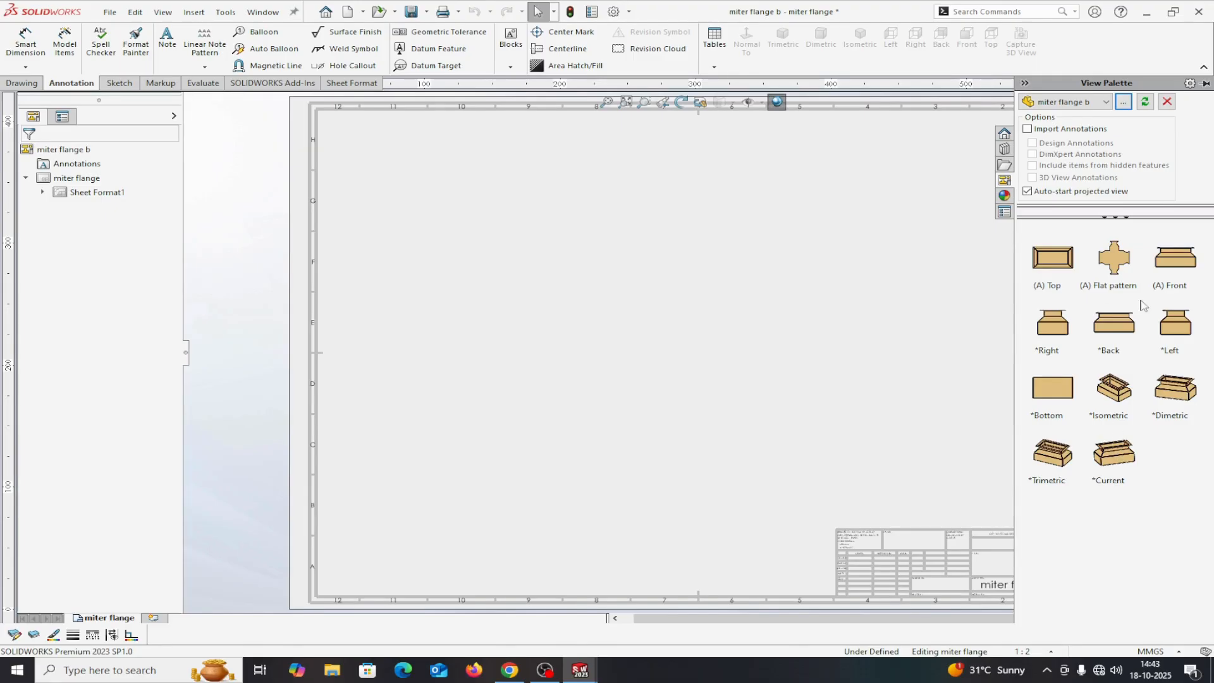
# Step: Place the front view on the sheet with projected top, isometric and side views
pyautogui.moveTo(1182, 270); pyautogui.dragTo(472, 408)
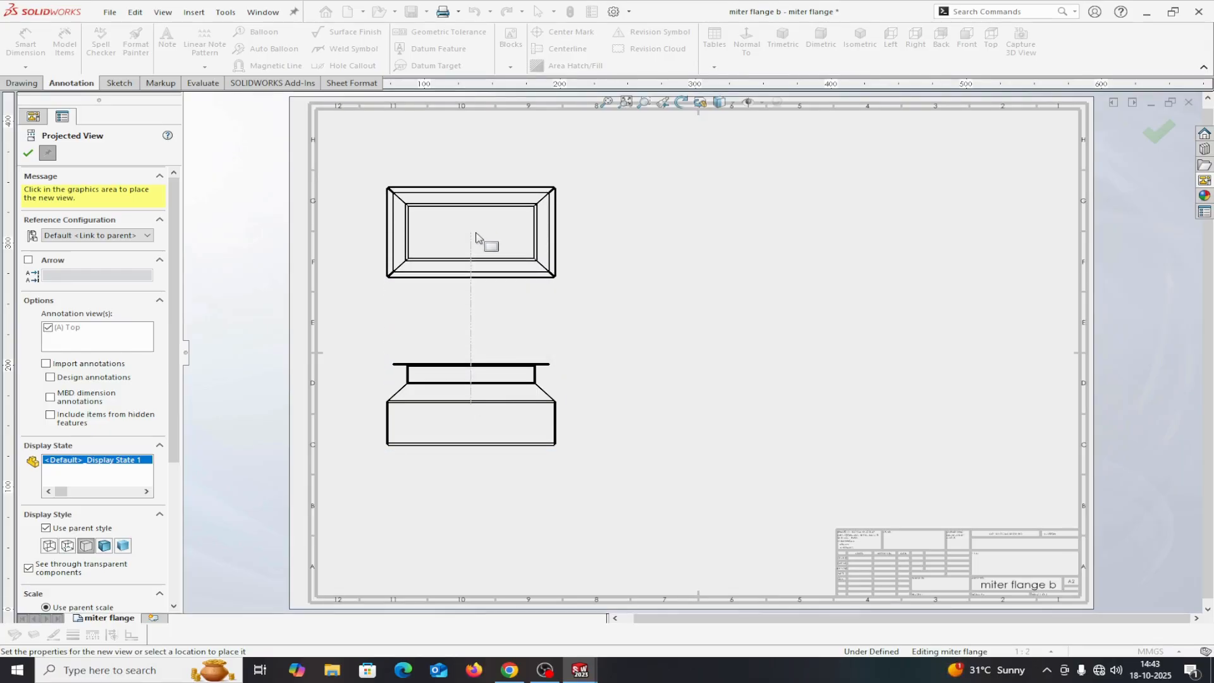
pyautogui.click(476, 237)
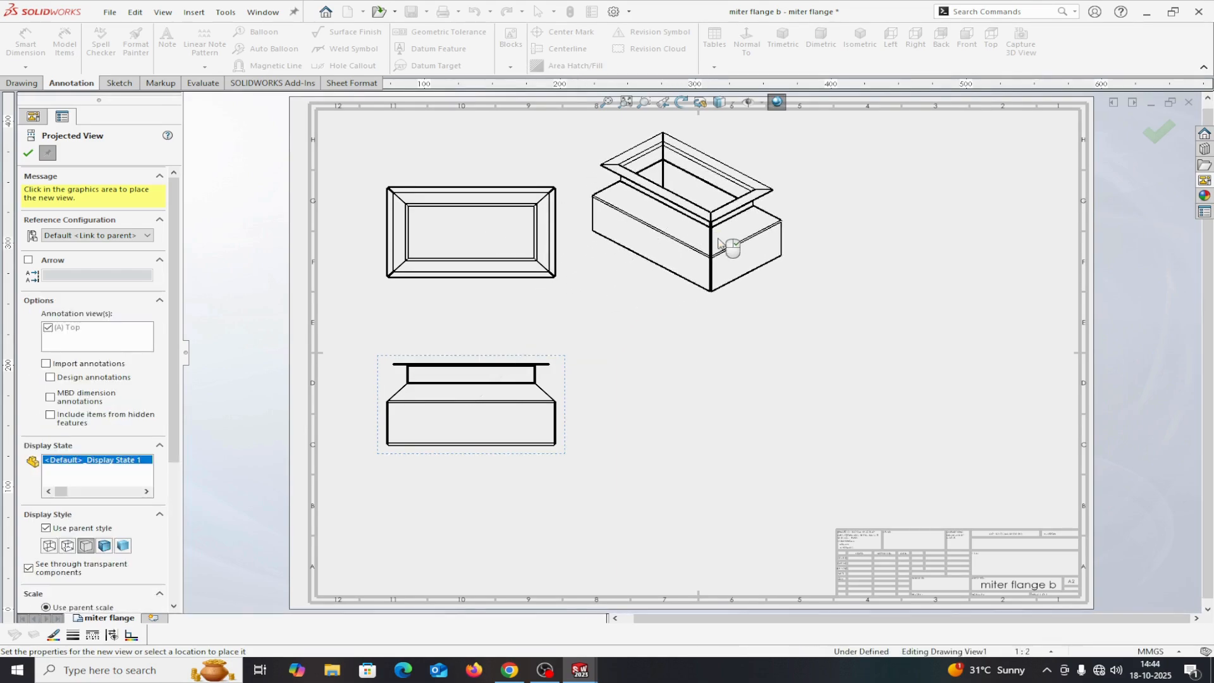
pyautogui.click(718, 239)
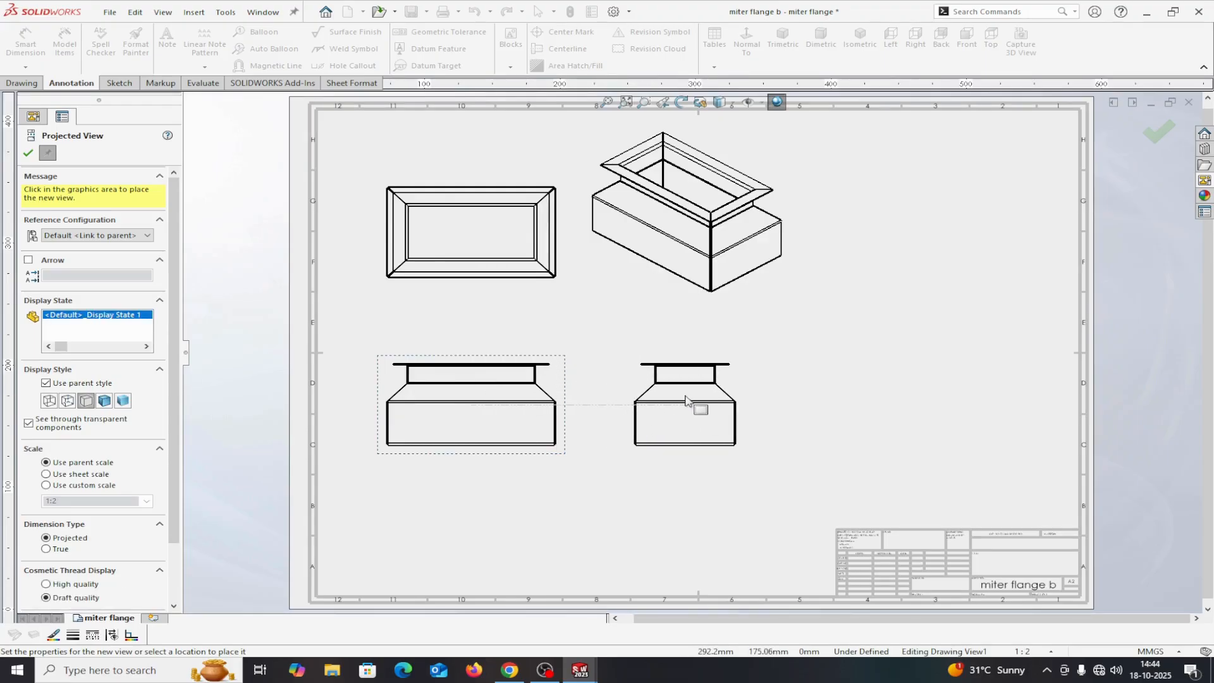
pyautogui.click(686, 401)
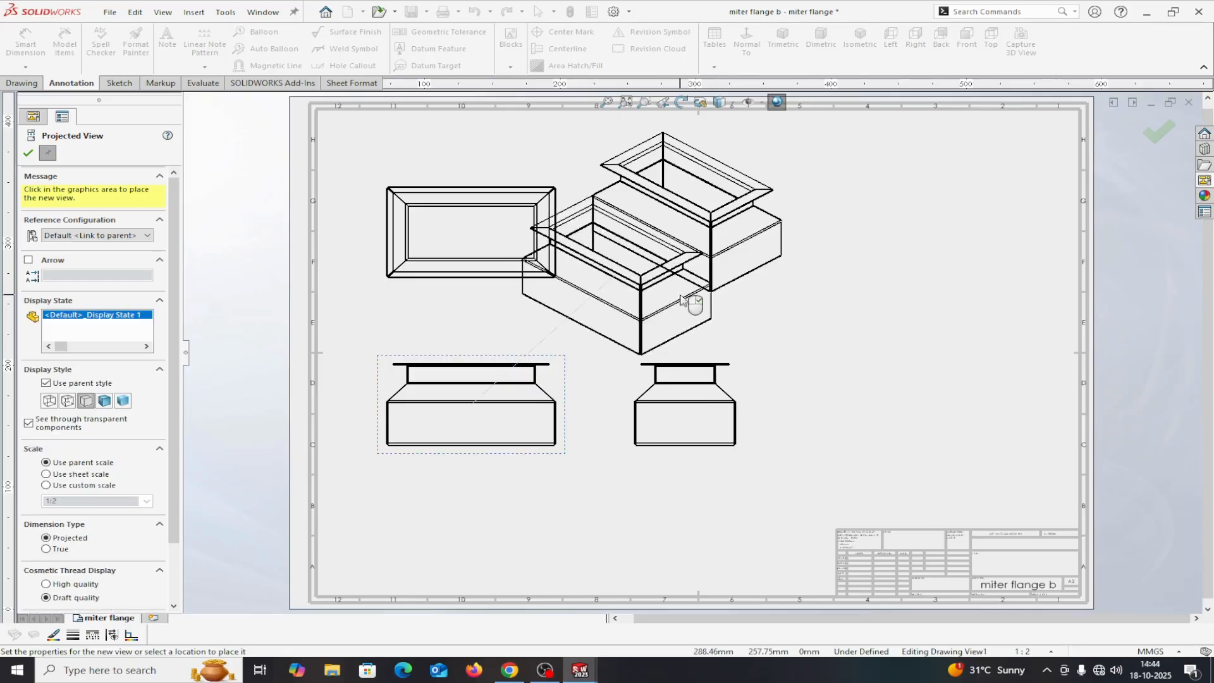
pyautogui.press('Escape')
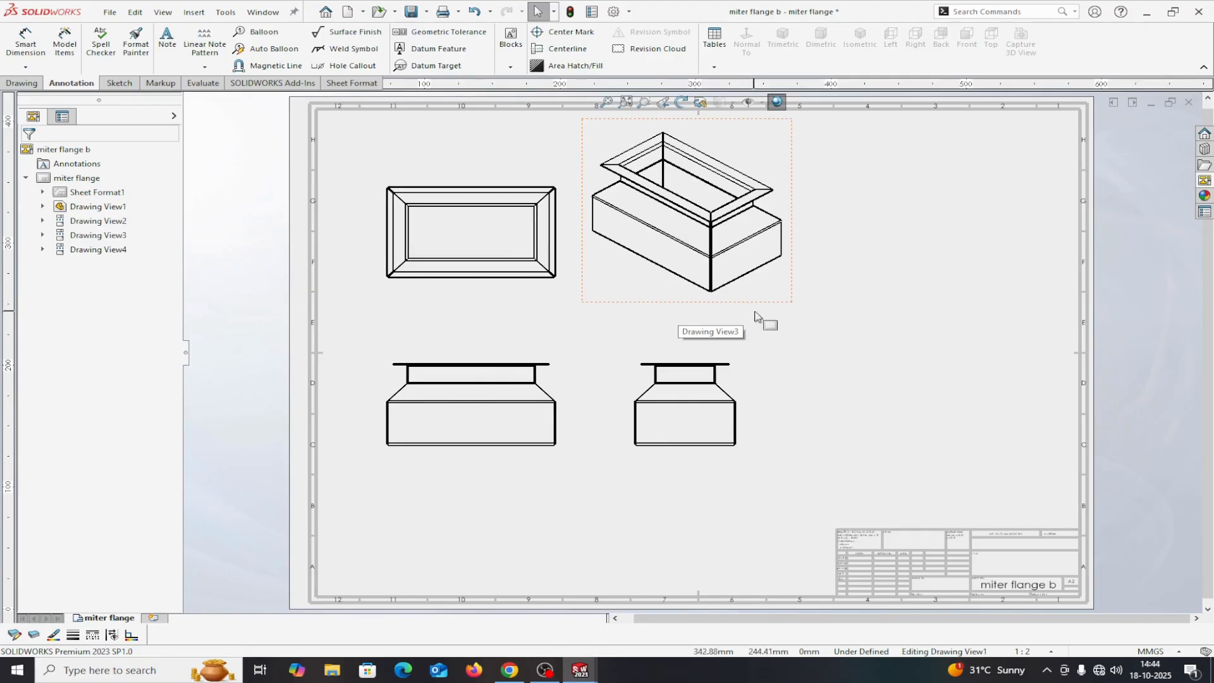
# Step: Move the isometric view to the sheet's upper right corner and display it shaded with edges
pyautogui.moveTo(791, 301)
pyautogui.mouseDown()
pyautogui.moveTo(924, 344)
pyautogui.moveTo(988, 318)
pyautogui.mouseUp()
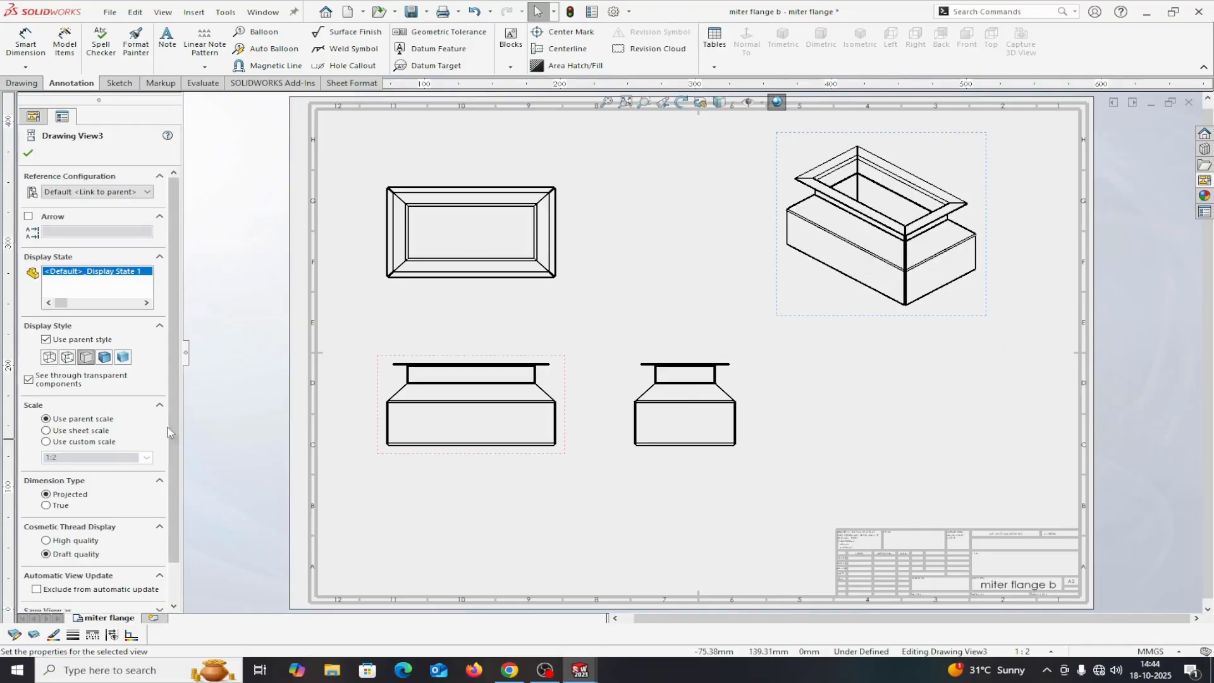
pyautogui.click(105, 357)
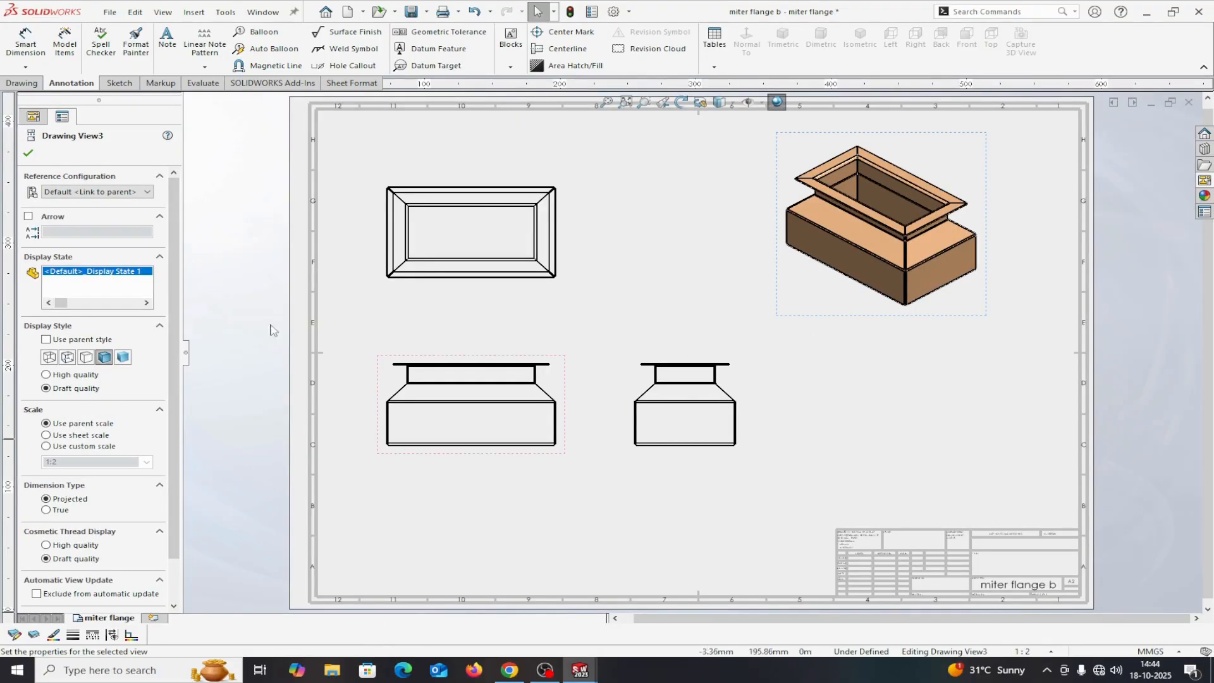
pyautogui.click(28, 154)
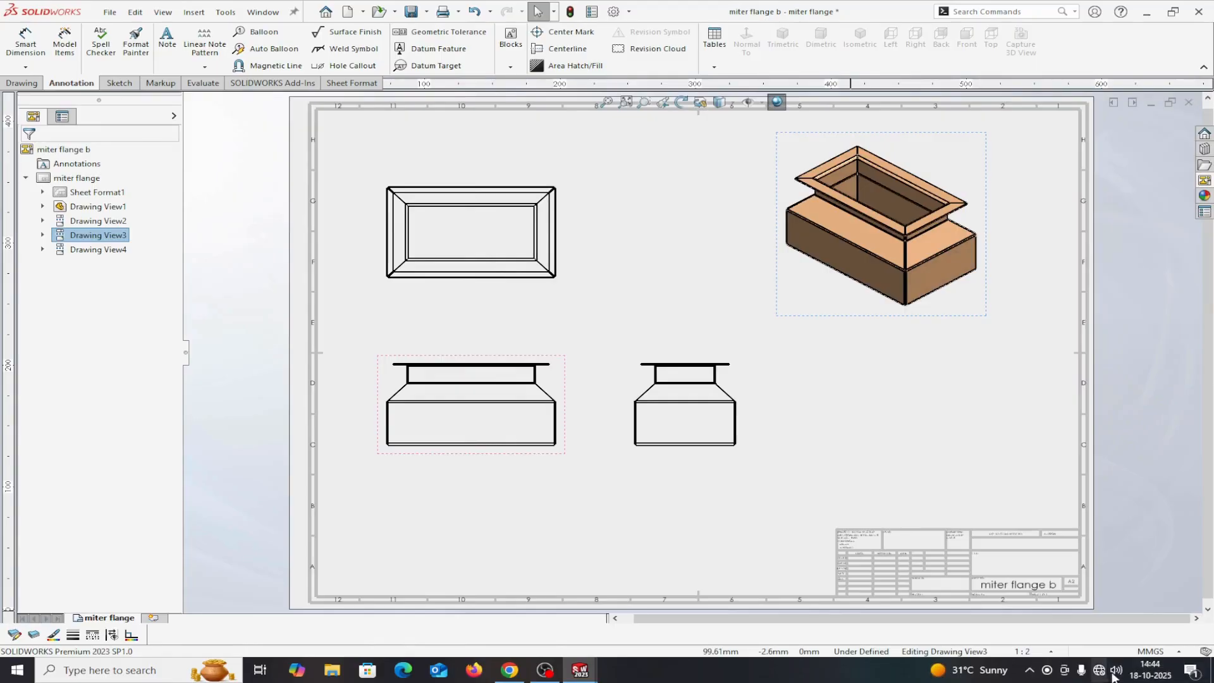
# Step: Try a sheet scale of 1:1, then restore the scale to 1:2
pyautogui.click(1052, 652)
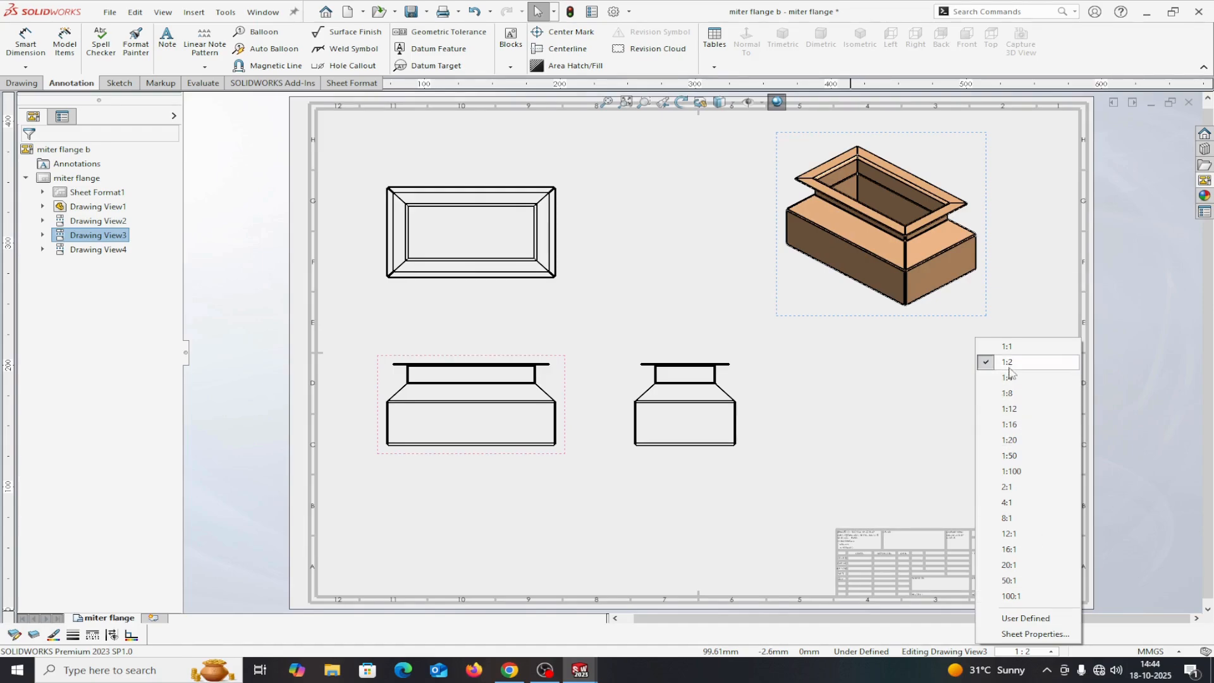
pyautogui.click(1009, 347)
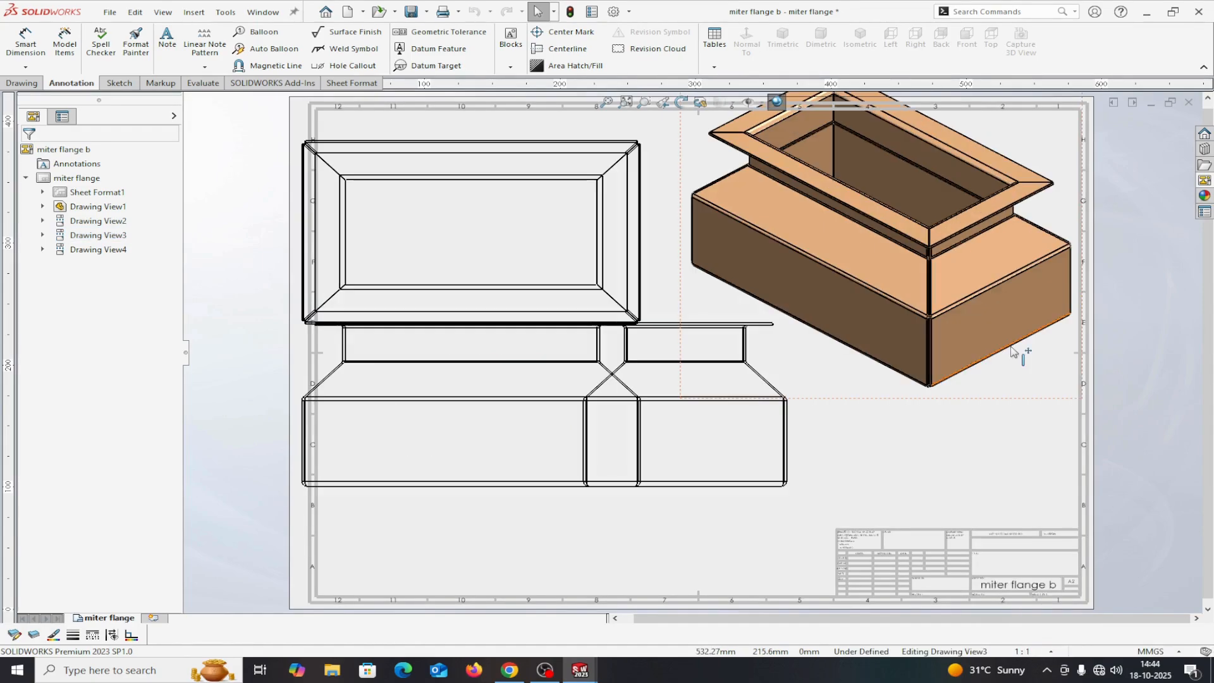
pyautogui.click(1053, 654)
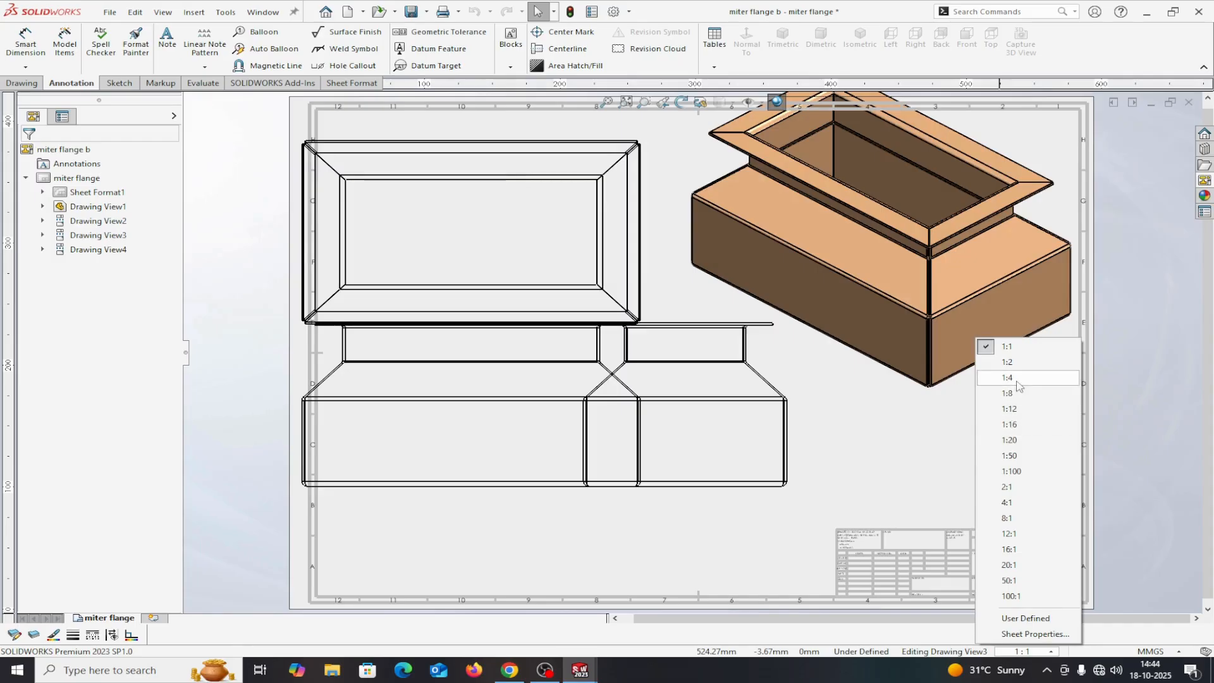
pyautogui.click(1016, 365)
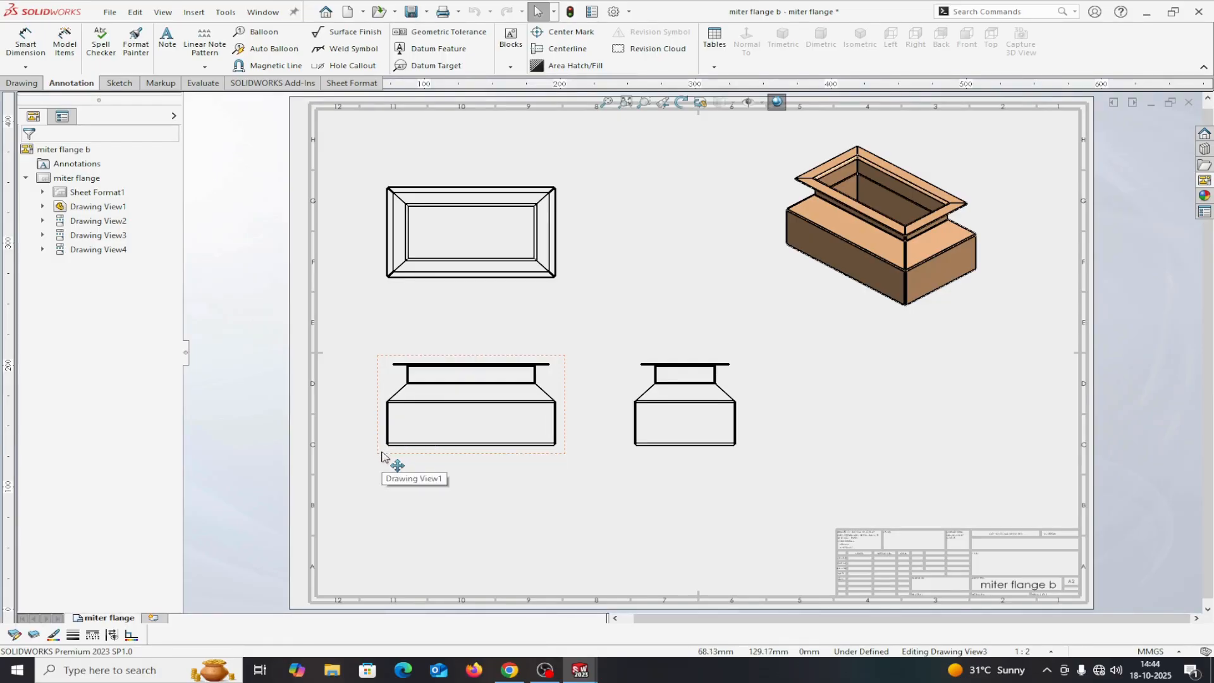
# Step: Reposition the front view lower and closer to the sheet's left border, and shift the side view closer to it
pyautogui.moveTo(388, 457)
pyautogui.mouseDown()
pyautogui.moveTo(349, 456)
pyautogui.moveTo(335, 474)
pyautogui.mouseUp()
pyautogui.moveTo(632, 477); pyautogui.dragTo(585, 477)
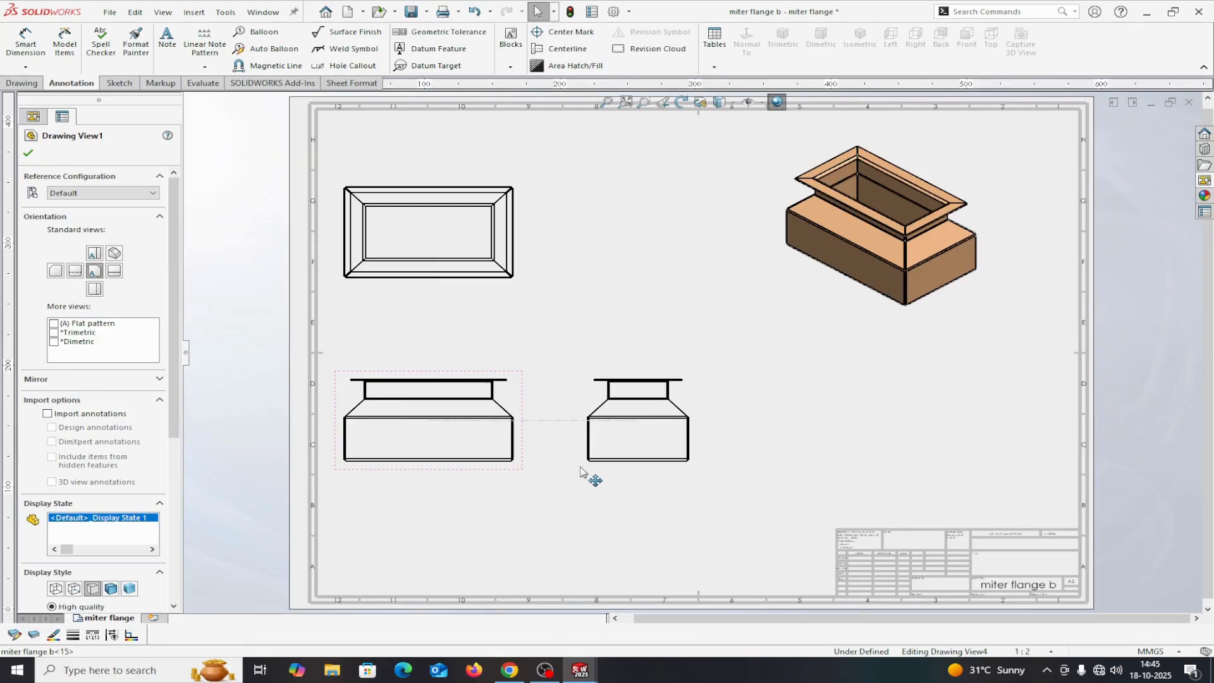
pyautogui.click(29, 154)
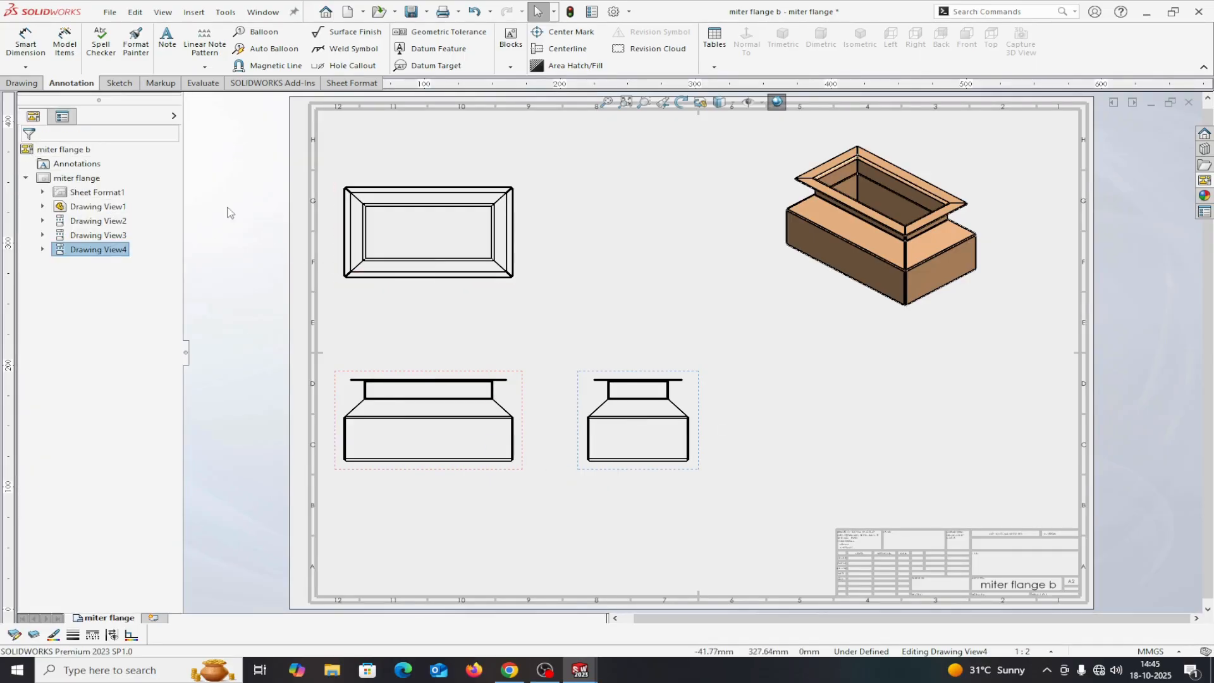
# Step: Remove the tangent edges from the top view
pyautogui.rightClick(467, 253)
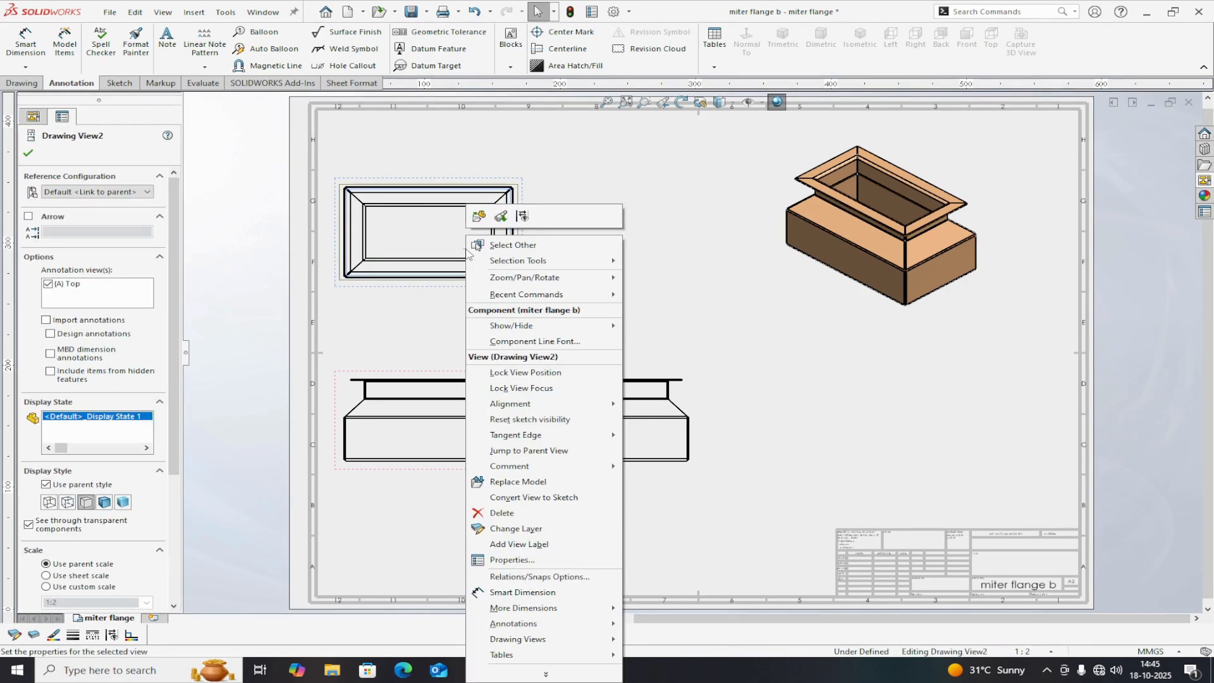
pyautogui.moveTo(511, 436)
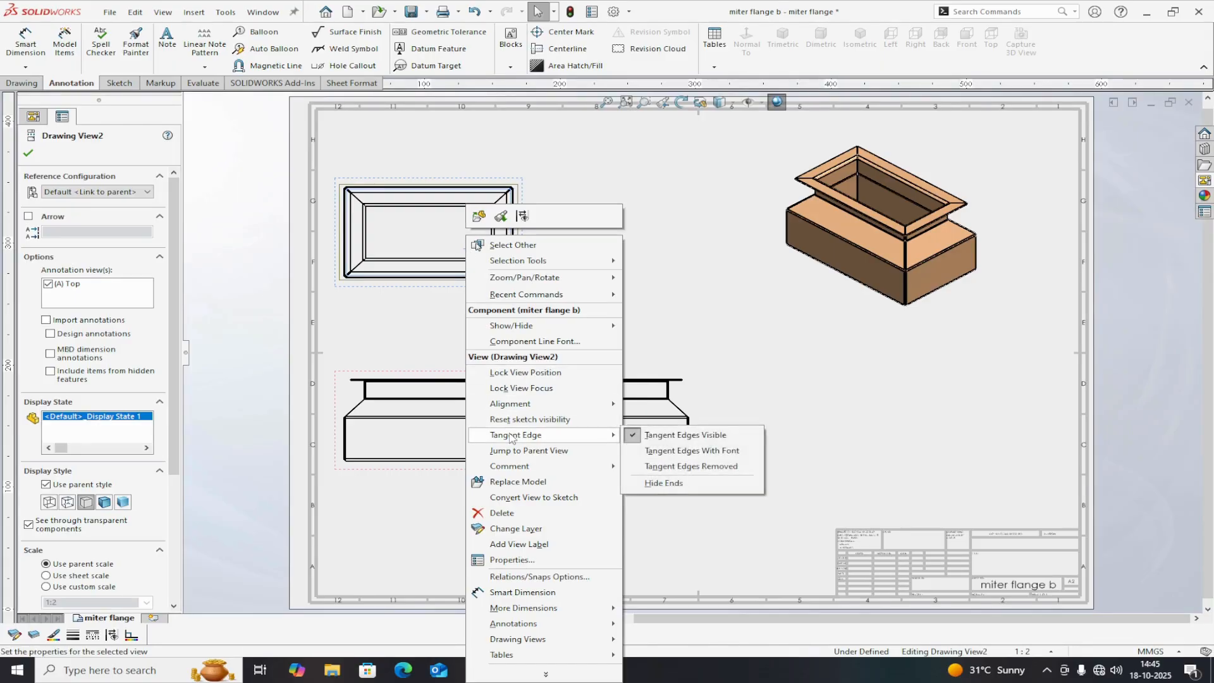
pyautogui.click(671, 468)
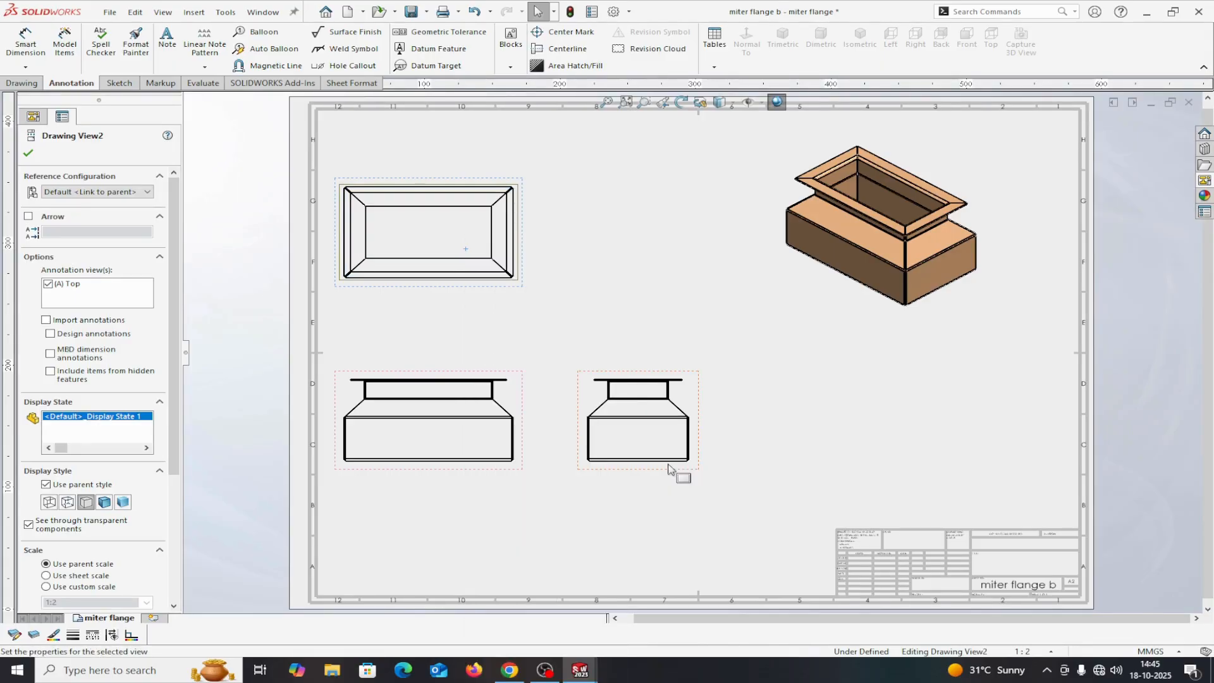
pyautogui.scroll(-2, 387, 317)
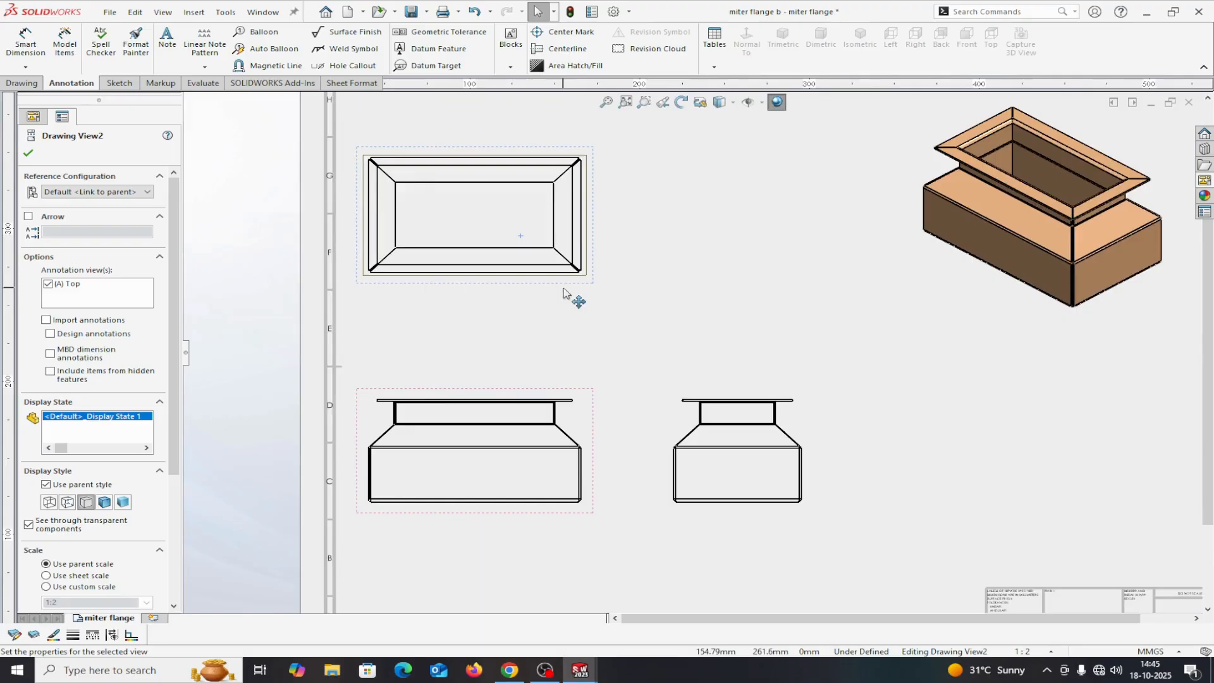
pyautogui.scroll(1, 562, 294)
pyautogui.scroll(-1, 575, 302)
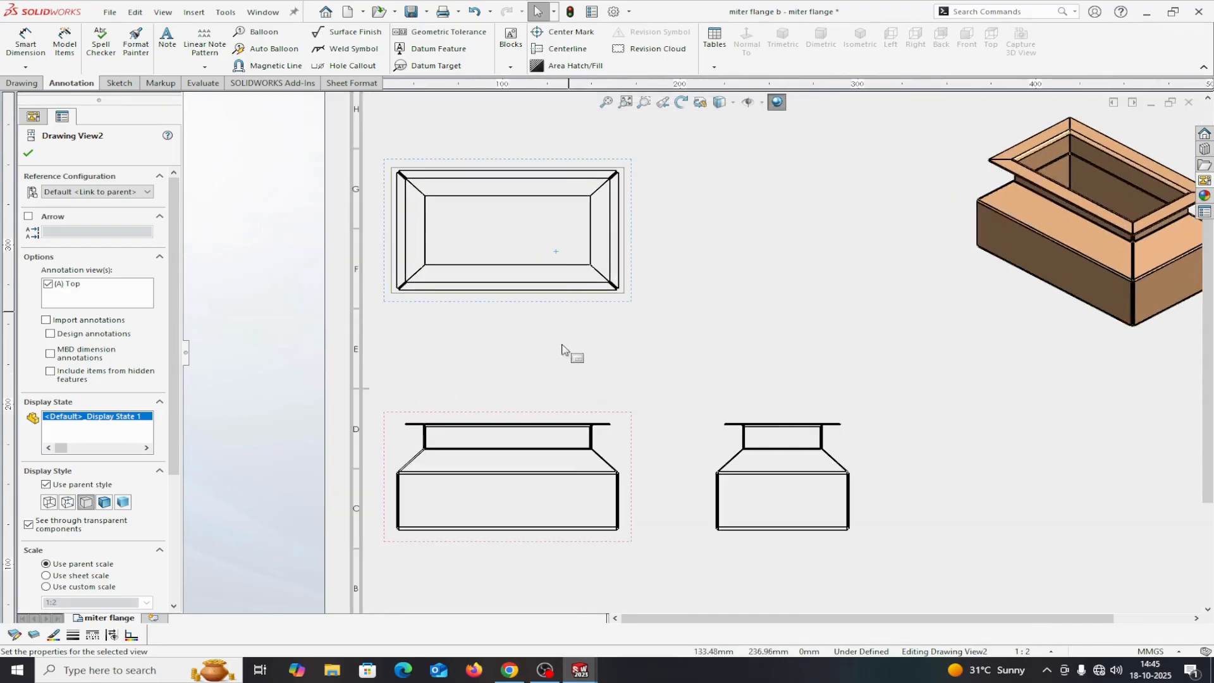
# Step: Remove the tangent edges from the front view and the side view
pyautogui.rightClick(567, 506)
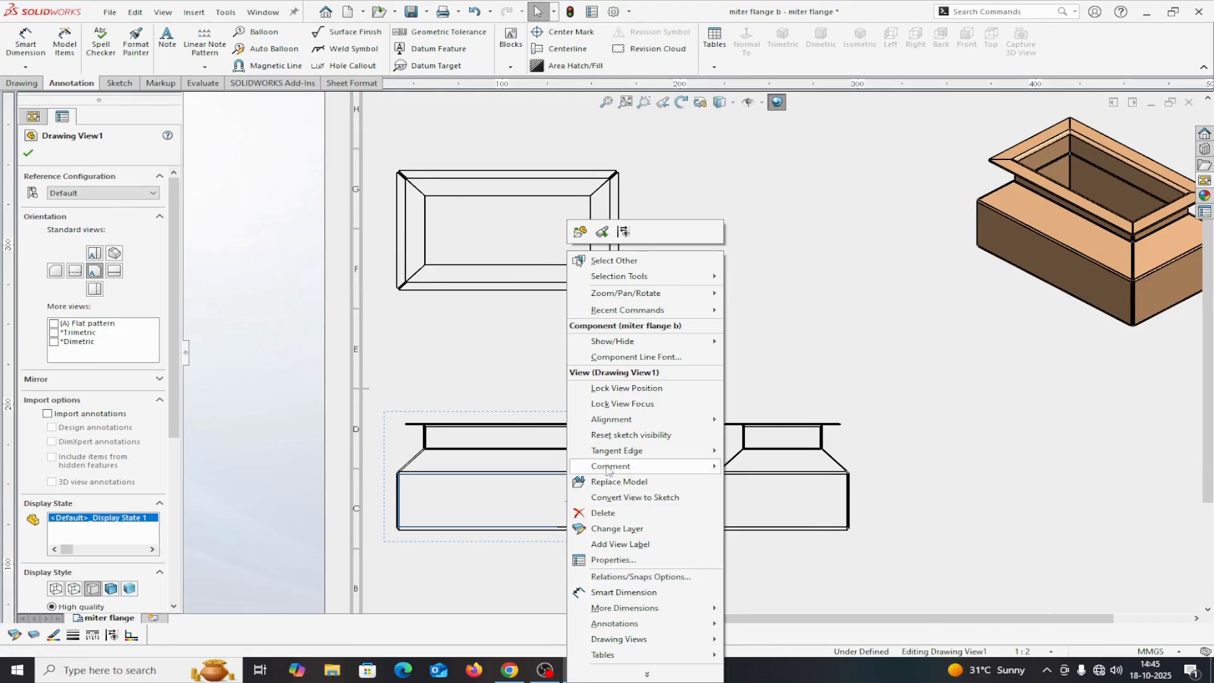
pyautogui.moveTo(617, 451)
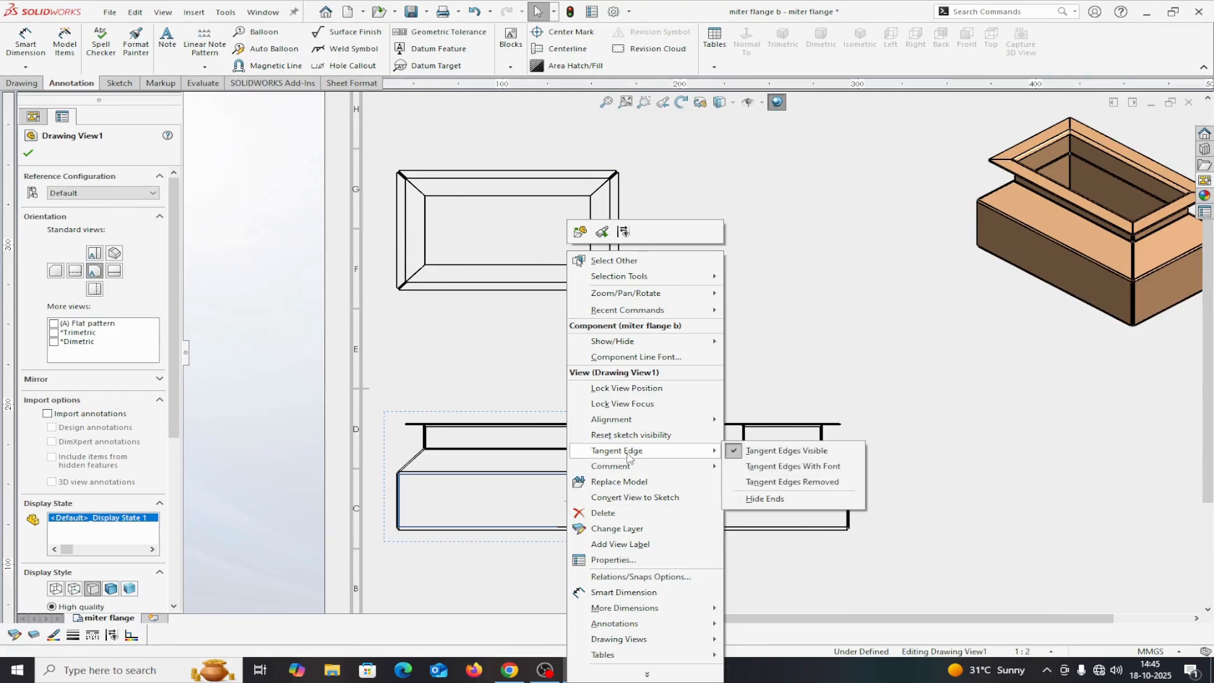
pyautogui.click(791, 483)
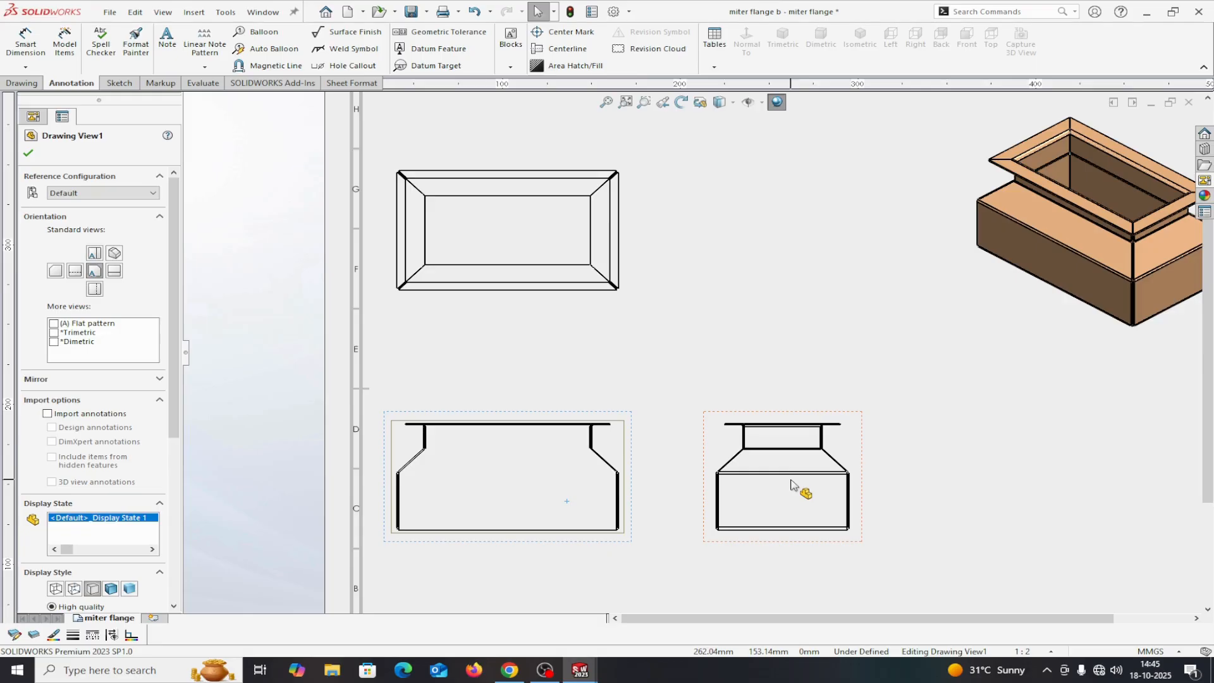
pyautogui.click(760, 543)
pyautogui.rightClick(761, 544)
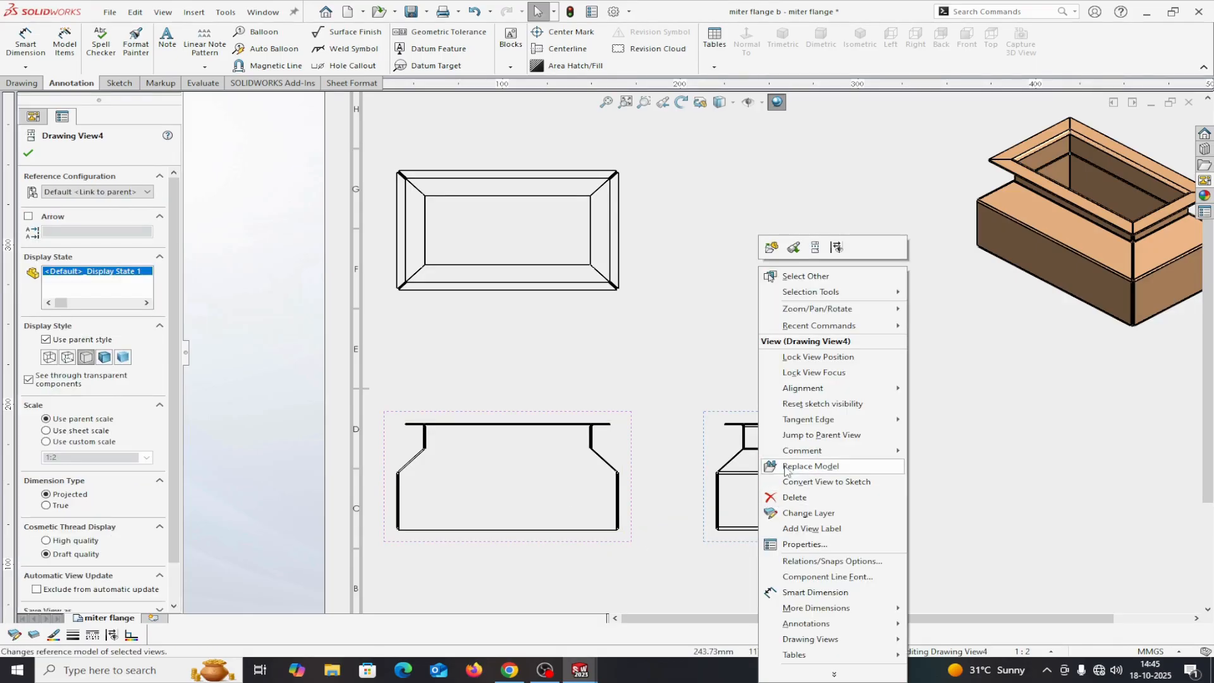
pyautogui.moveTo(810, 420)
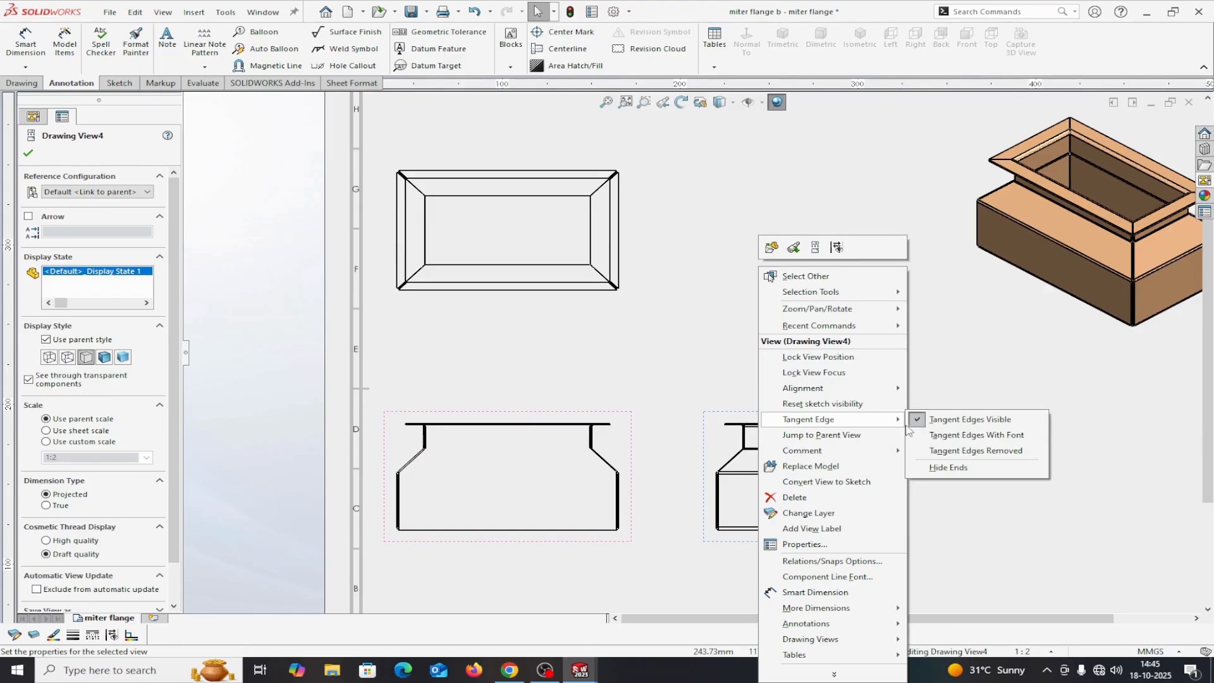
pyautogui.click(972, 451)
pyautogui.scroll(2, 588, 396)
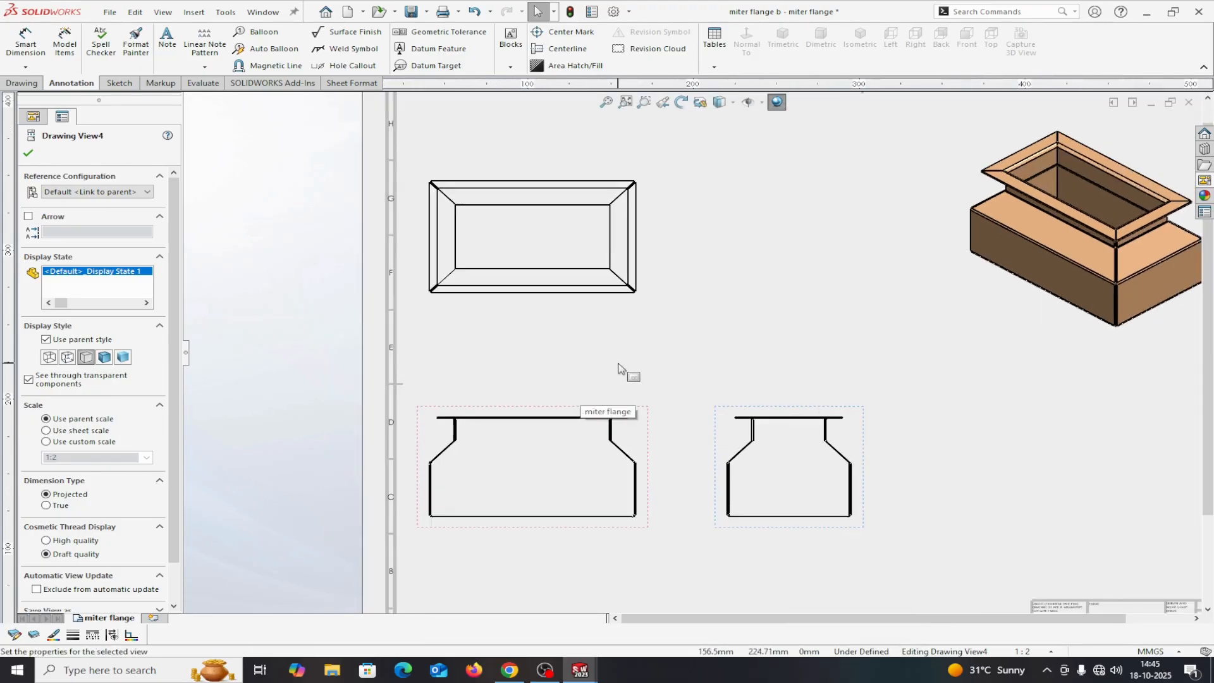
pyautogui.scroll(1, 619, 369)
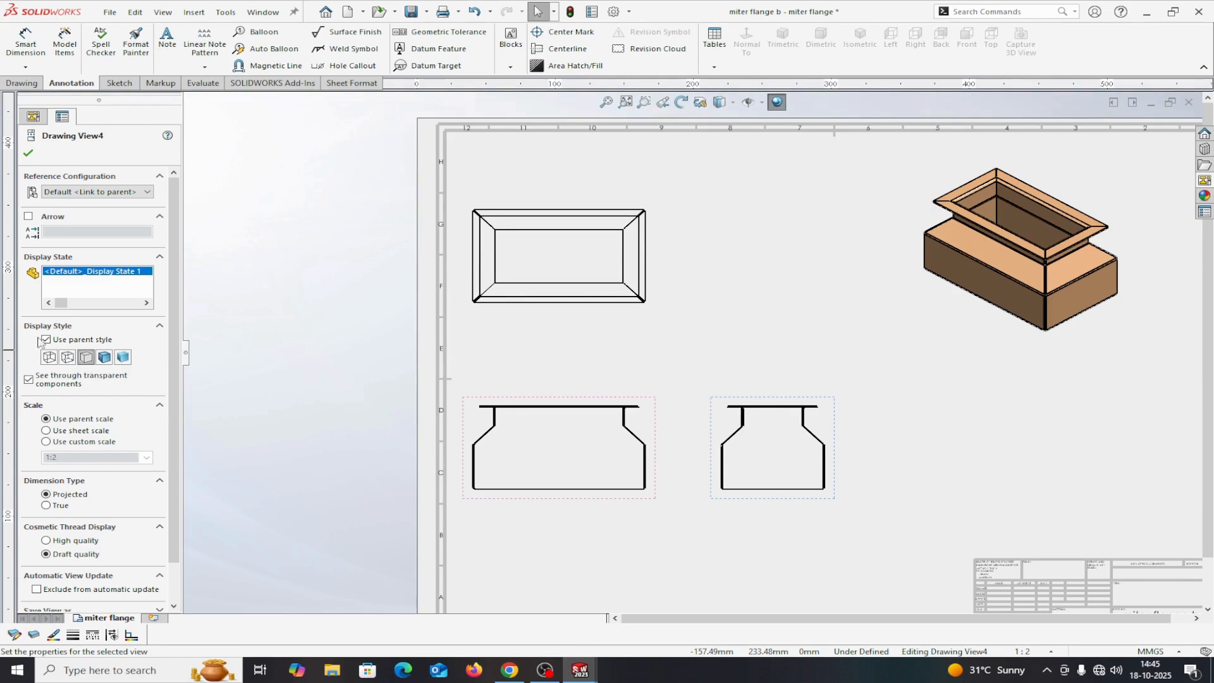
# Step: Set the display style of the side view and the front view to Hidden Lines Visible
pyautogui.click(68, 358)
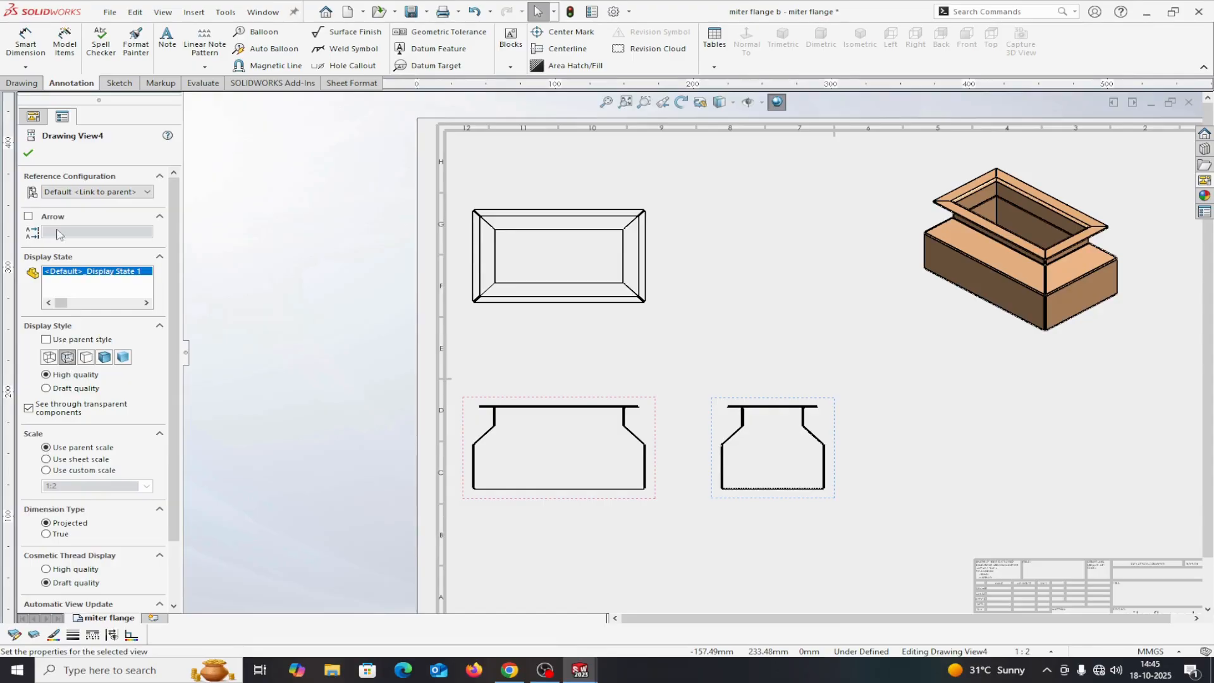
pyautogui.click(29, 154)
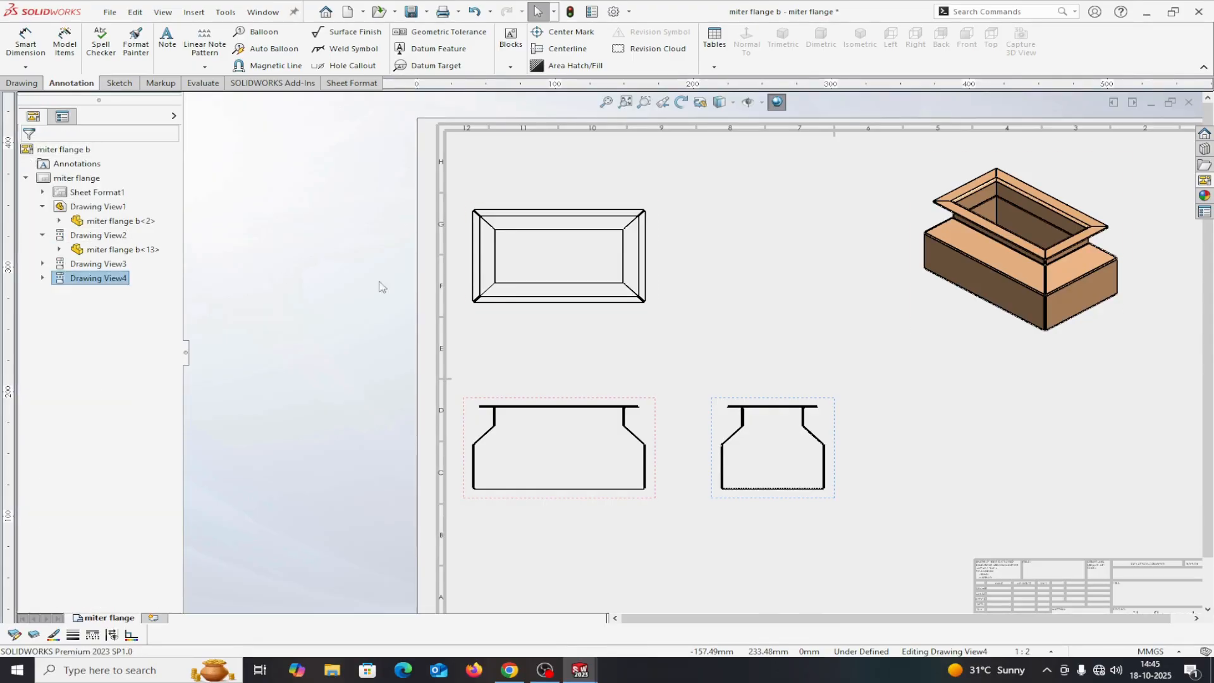
pyautogui.click(473, 415)
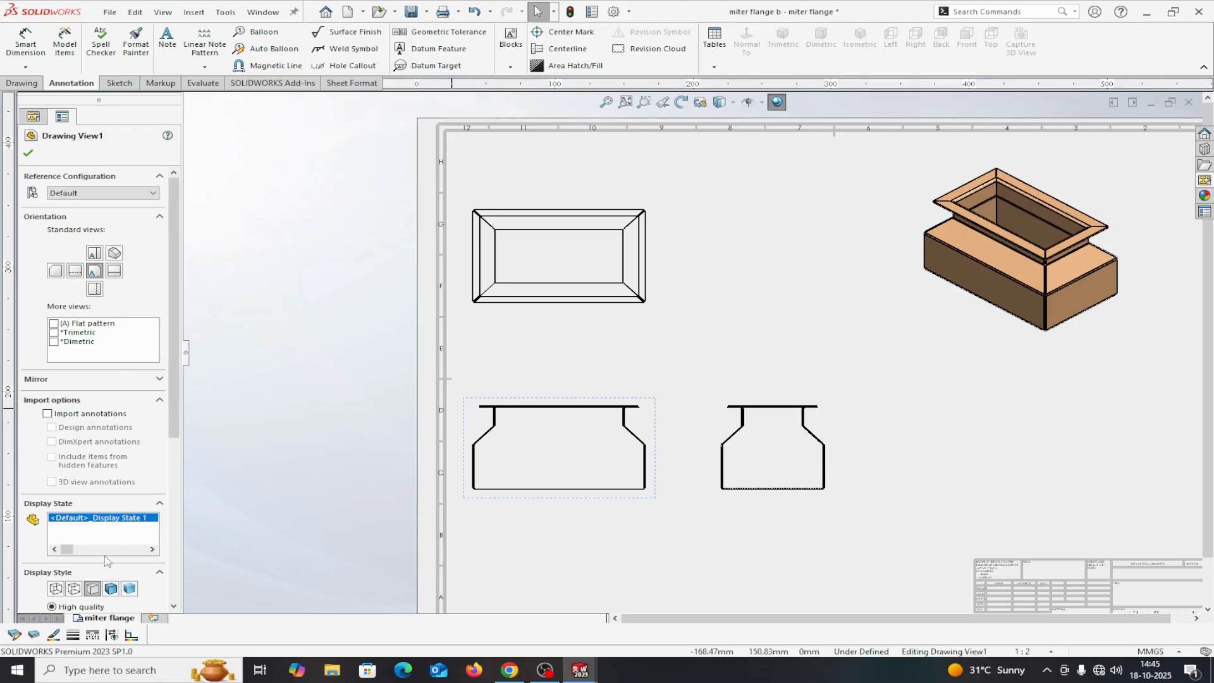
pyautogui.click(75, 592)
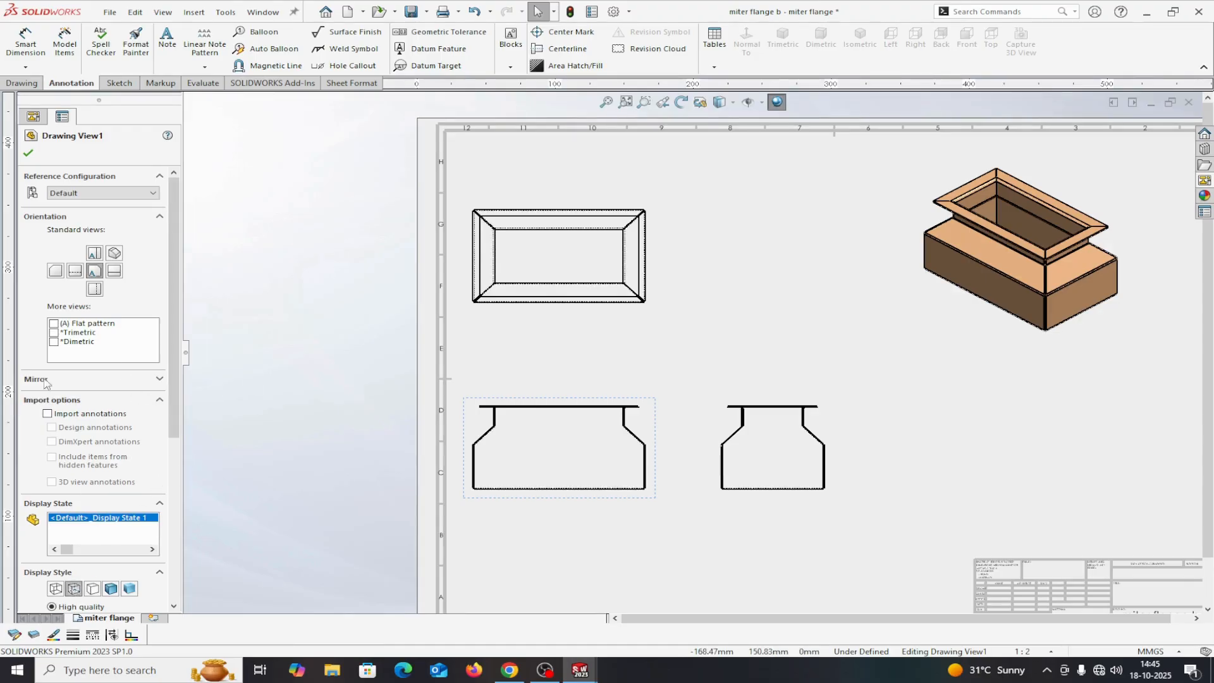
# Step: Close the front view's properties and examine the hidden-line display of the top, front and side views
pyautogui.click(27, 155)
pyautogui.scroll(-6, 542, 290)
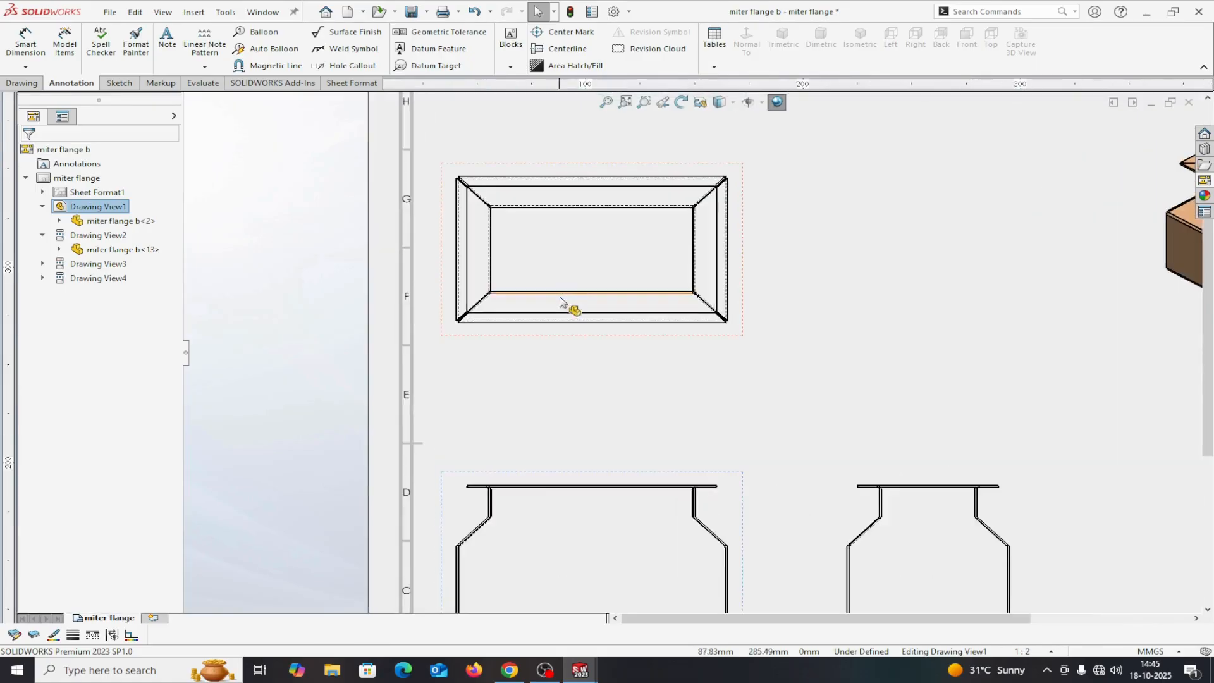
pyautogui.scroll(5, 558, 348)
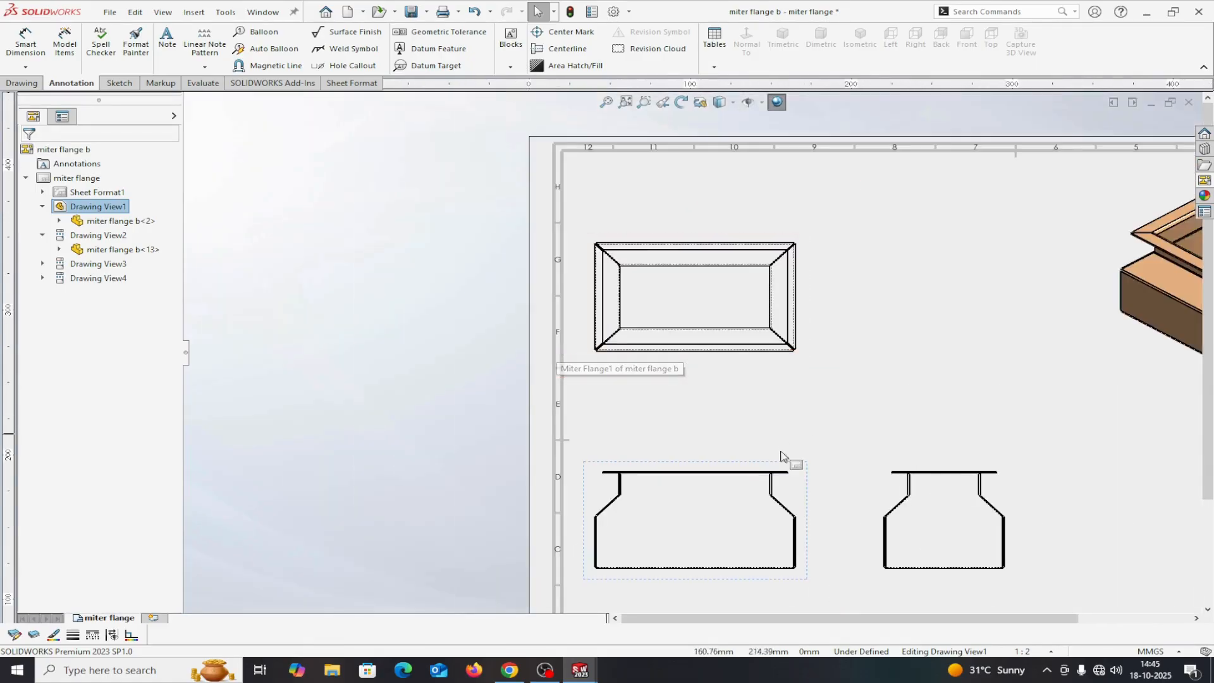
pyautogui.scroll(-4, 728, 510)
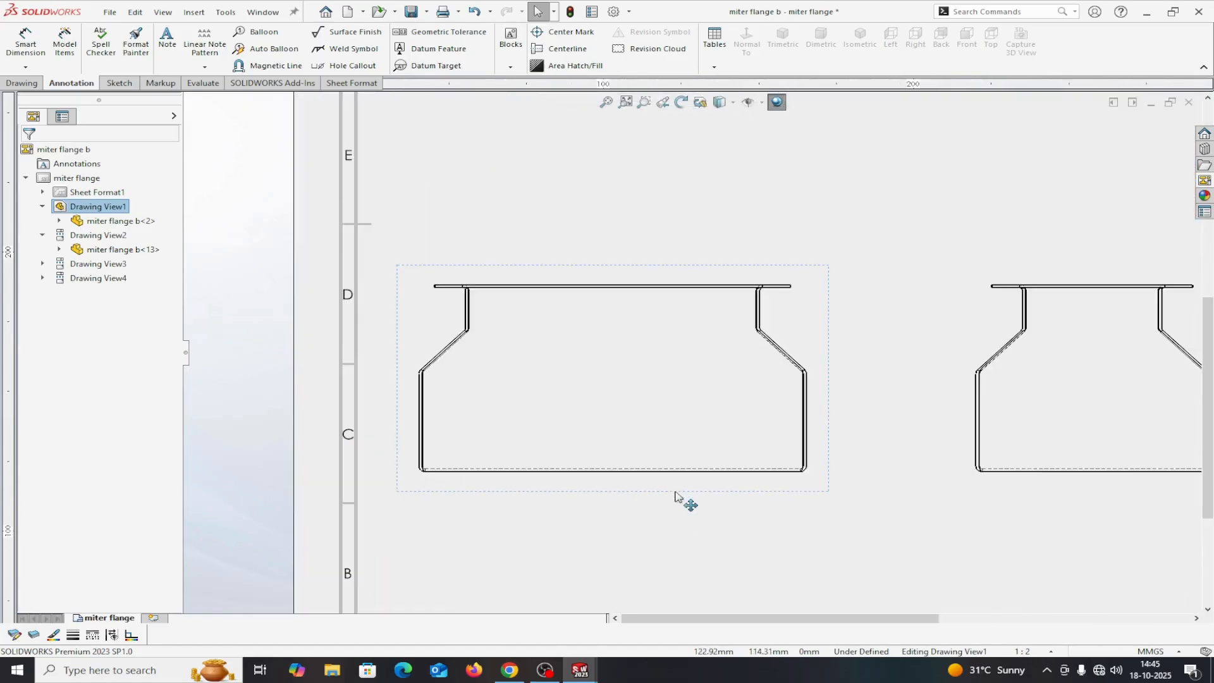
pyautogui.scroll(1, 678, 478)
pyautogui.scroll(5, 667, 449)
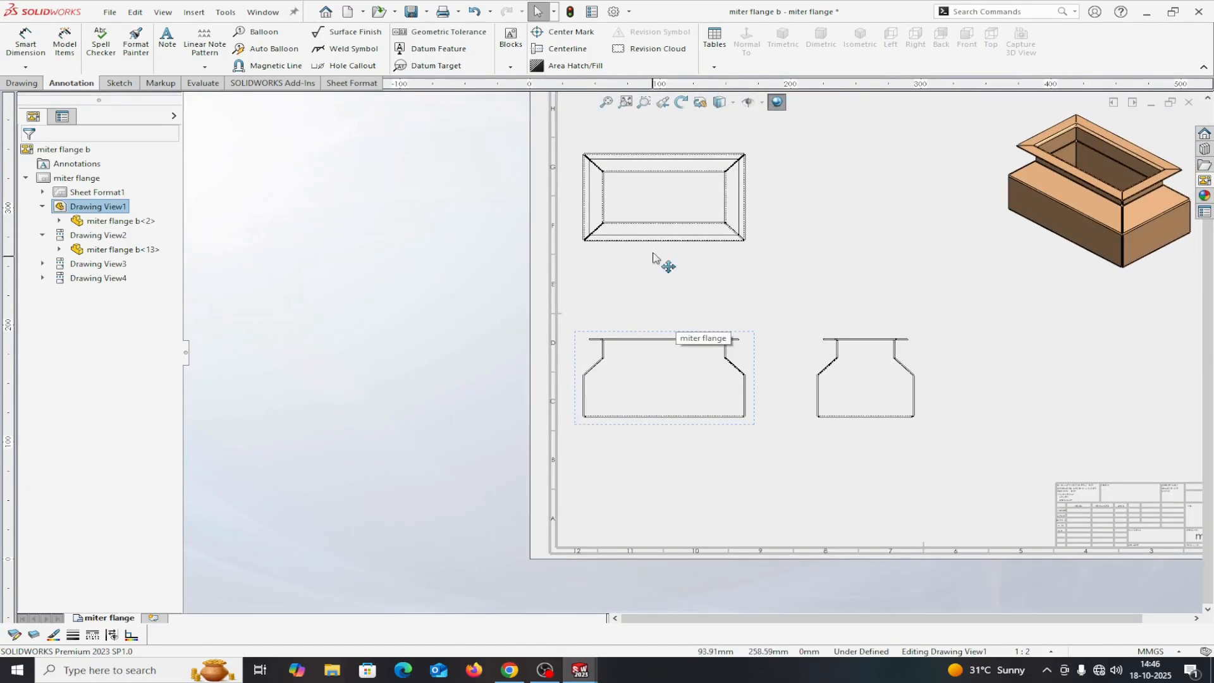
pyautogui.scroll(-2, 659, 263)
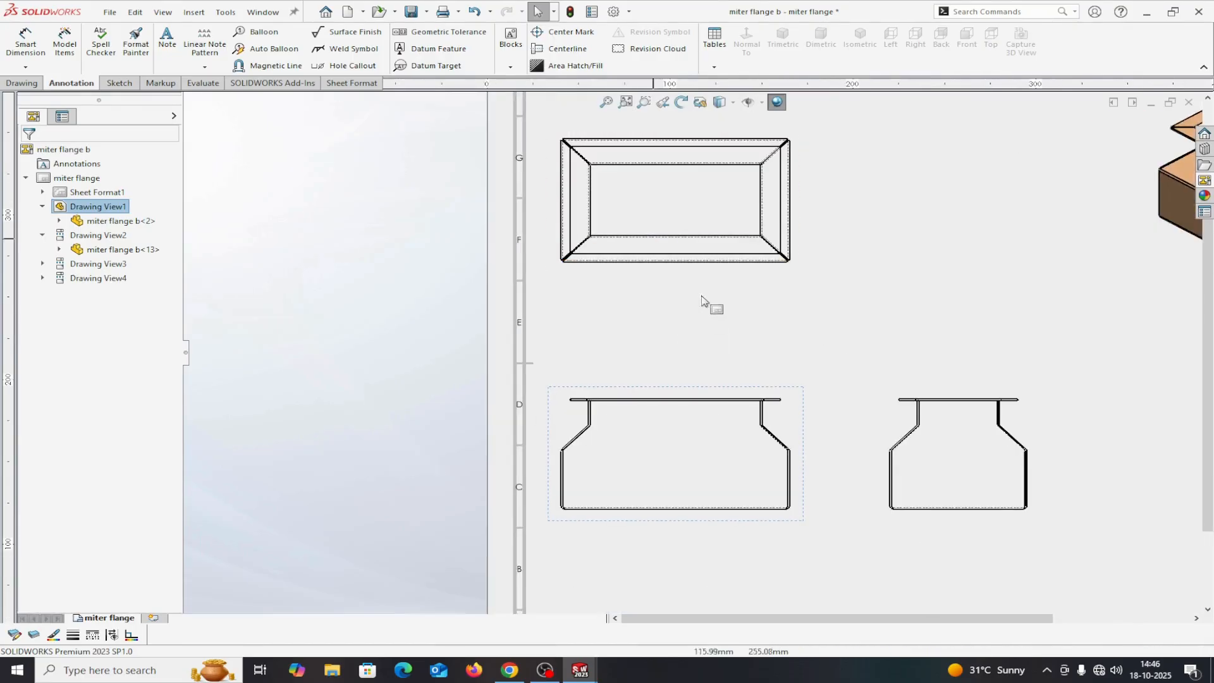
# Step: Insert the model dimensions into the top view using Model Items, with the entire model as the source
pyautogui.click(589, 277)
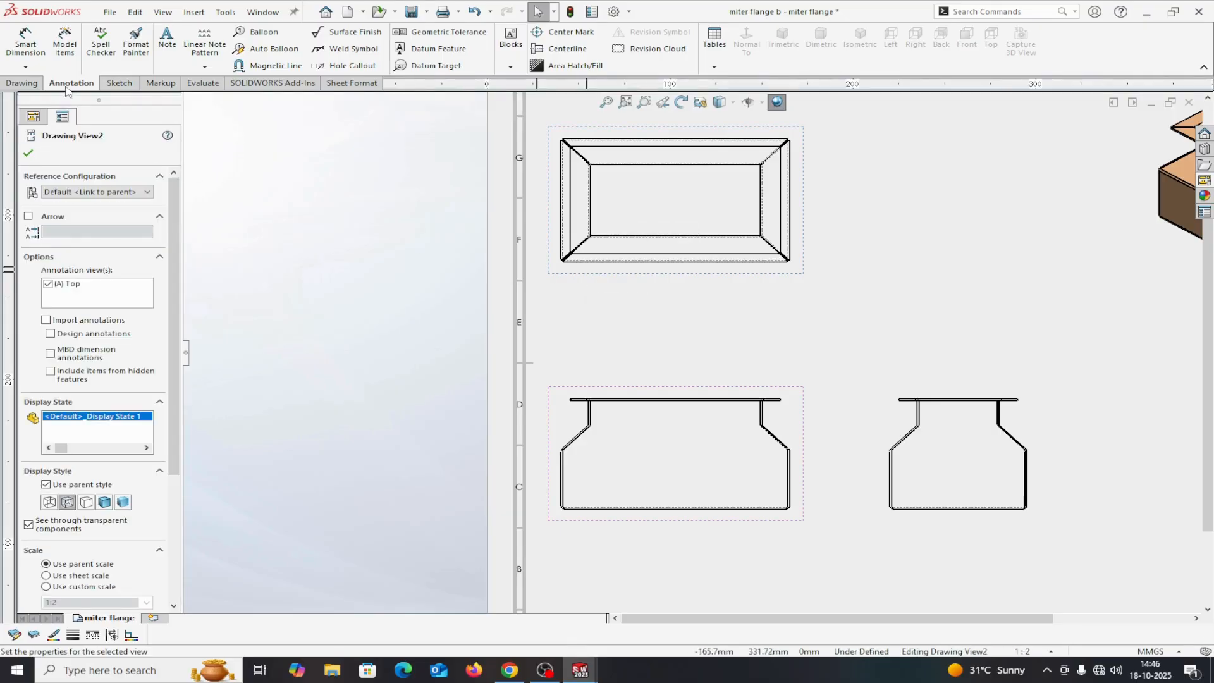
pyautogui.click(65, 42)
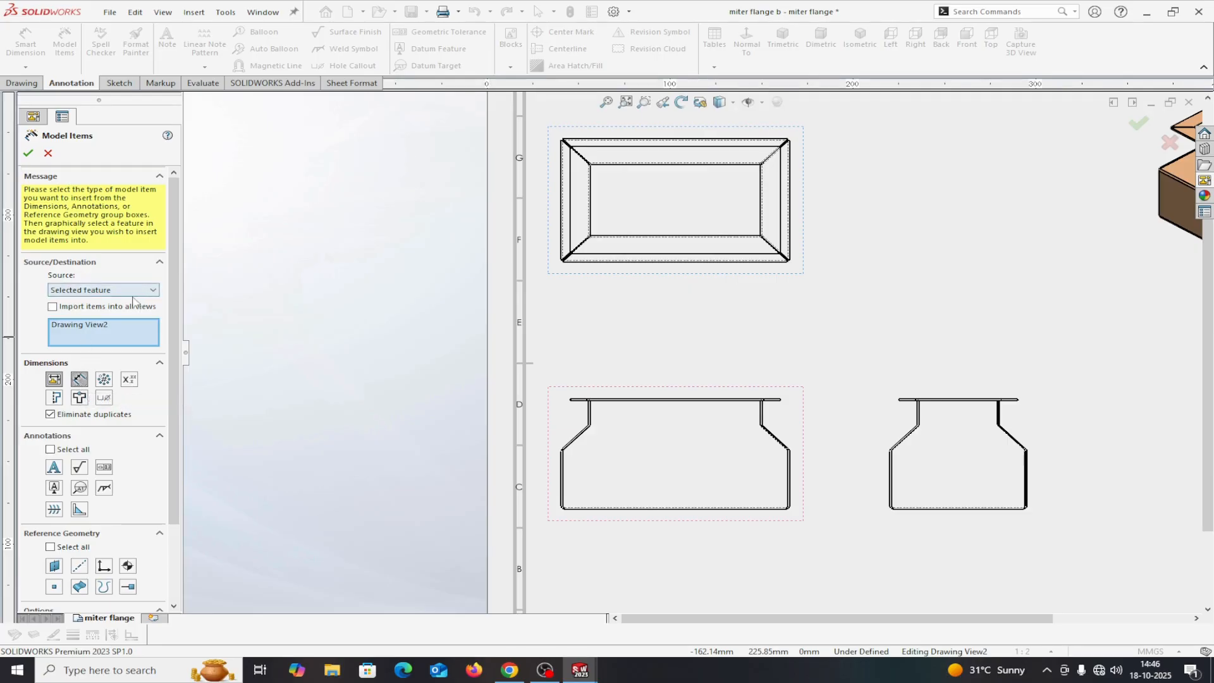
pyautogui.click(154, 290)
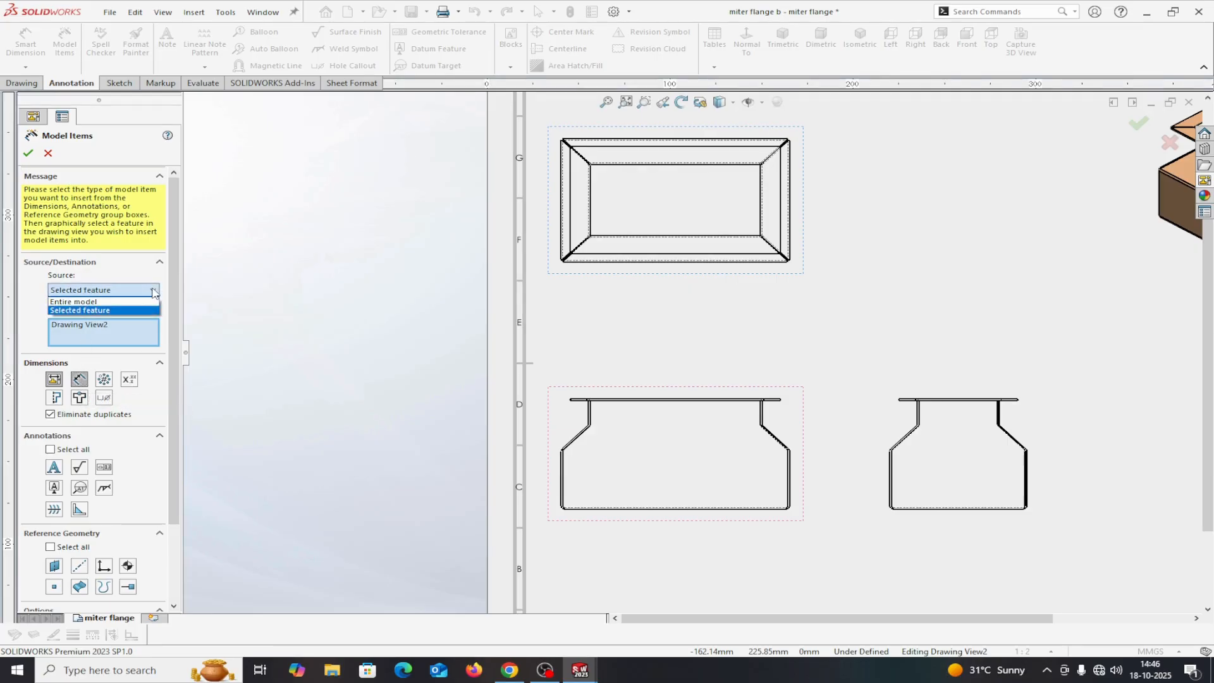
pyautogui.click(111, 291)
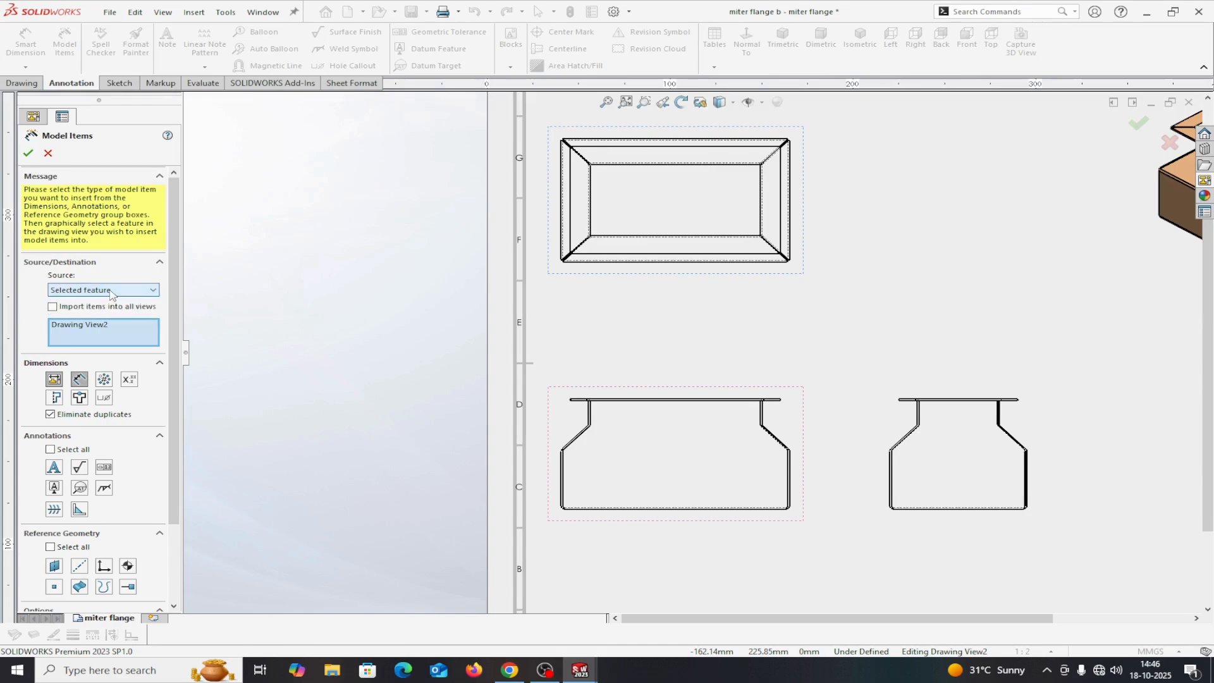
pyautogui.click(29, 154)
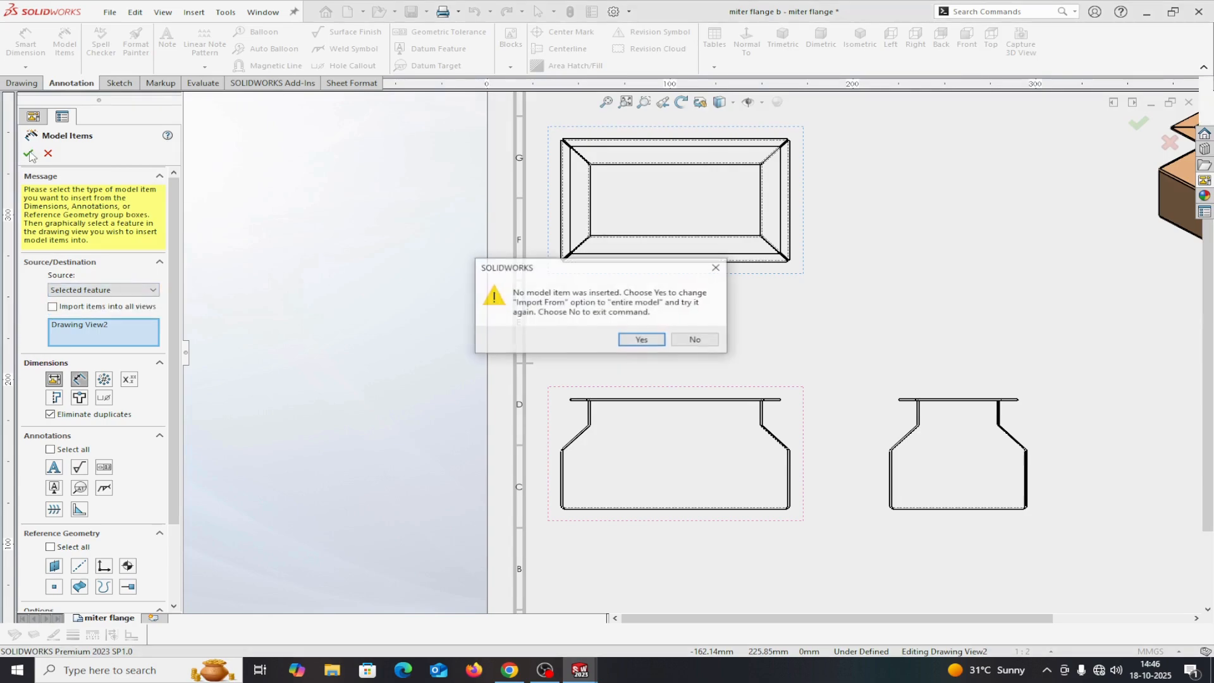
pyautogui.click(633, 346)
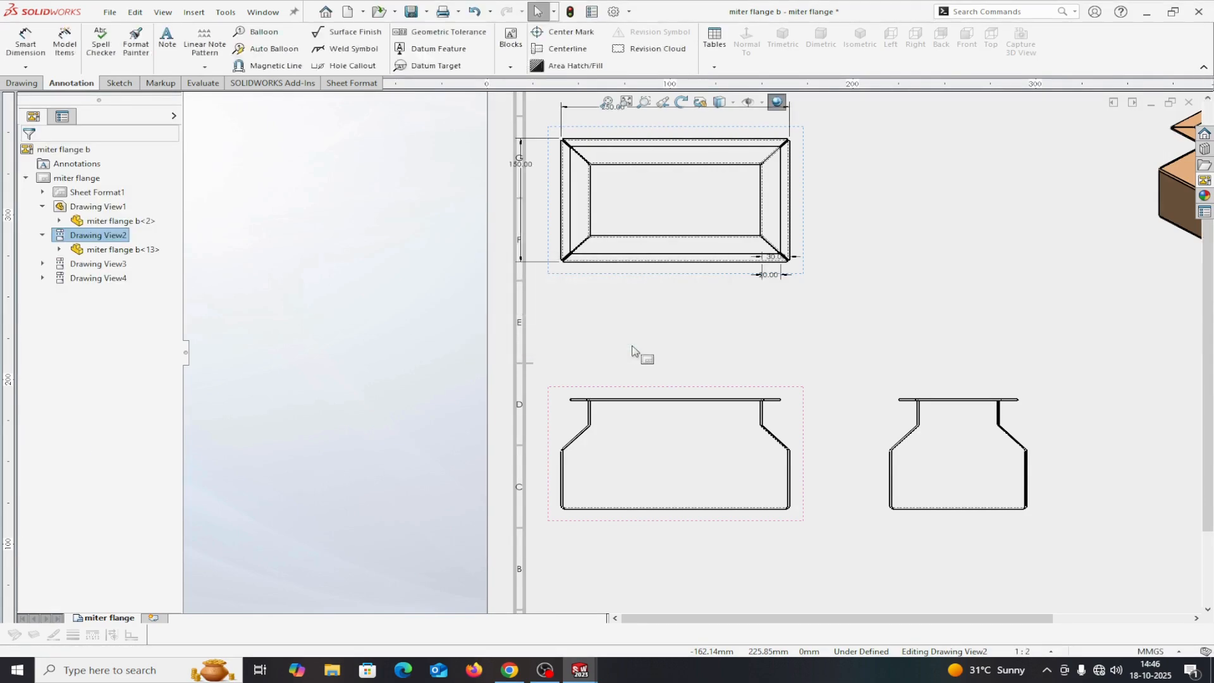
# Step: Move the top view's 250 mm length dimension further above the view and its 150 mm width dimension to the view's right side
pyautogui.scroll(-2, 751, 216)
pyautogui.scroll(3, 718, 227)
pyautogui.scroll(-1, 718, 236)
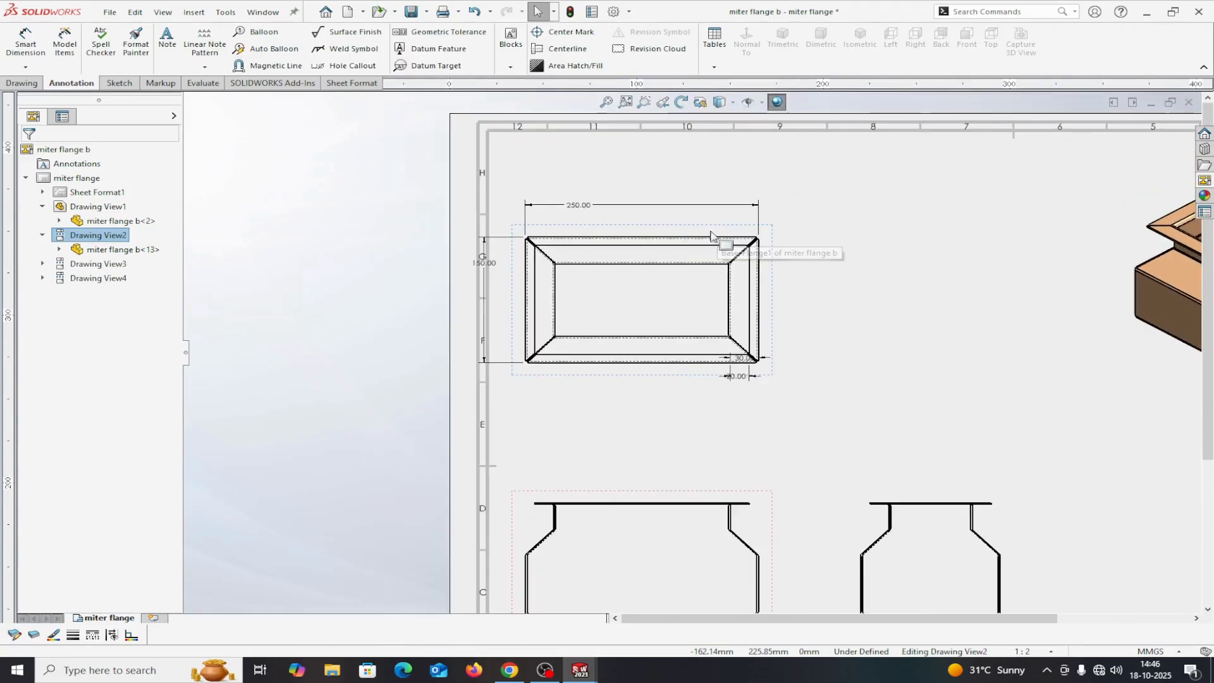
pyautogui.moveTo(578, 204); pyautogui.dragTo(624, 178)
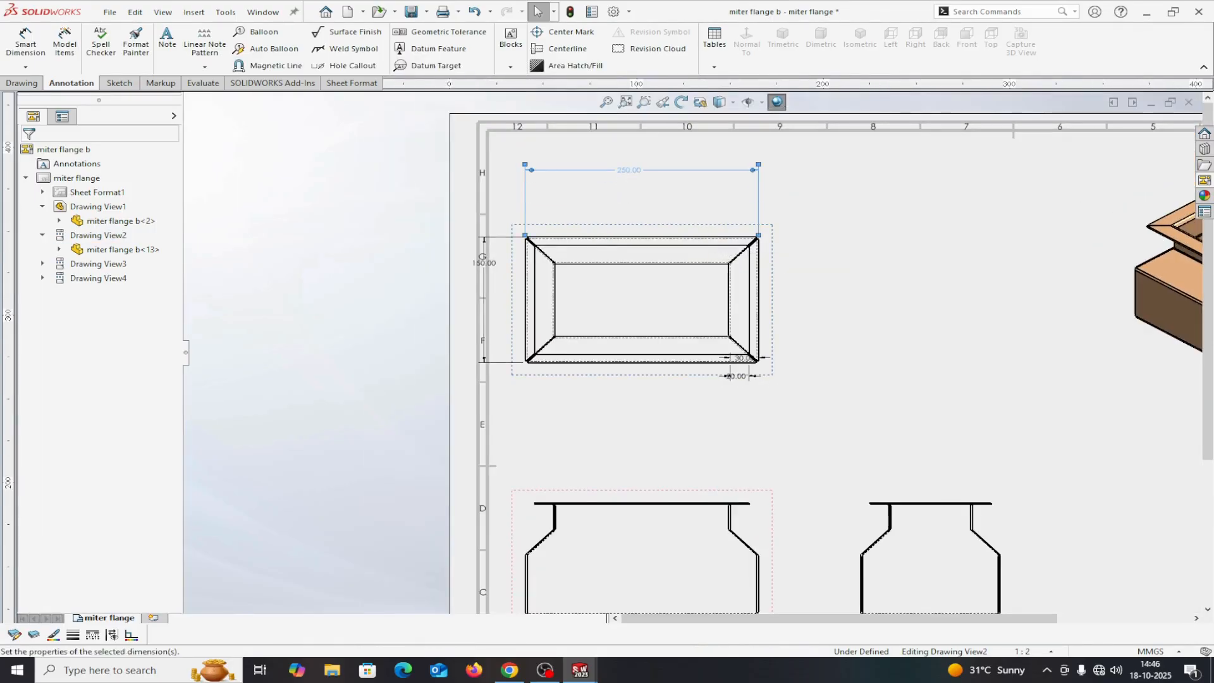
pyautogui.moveTo(738, 282); pyautogui.dragTo(851, 288)
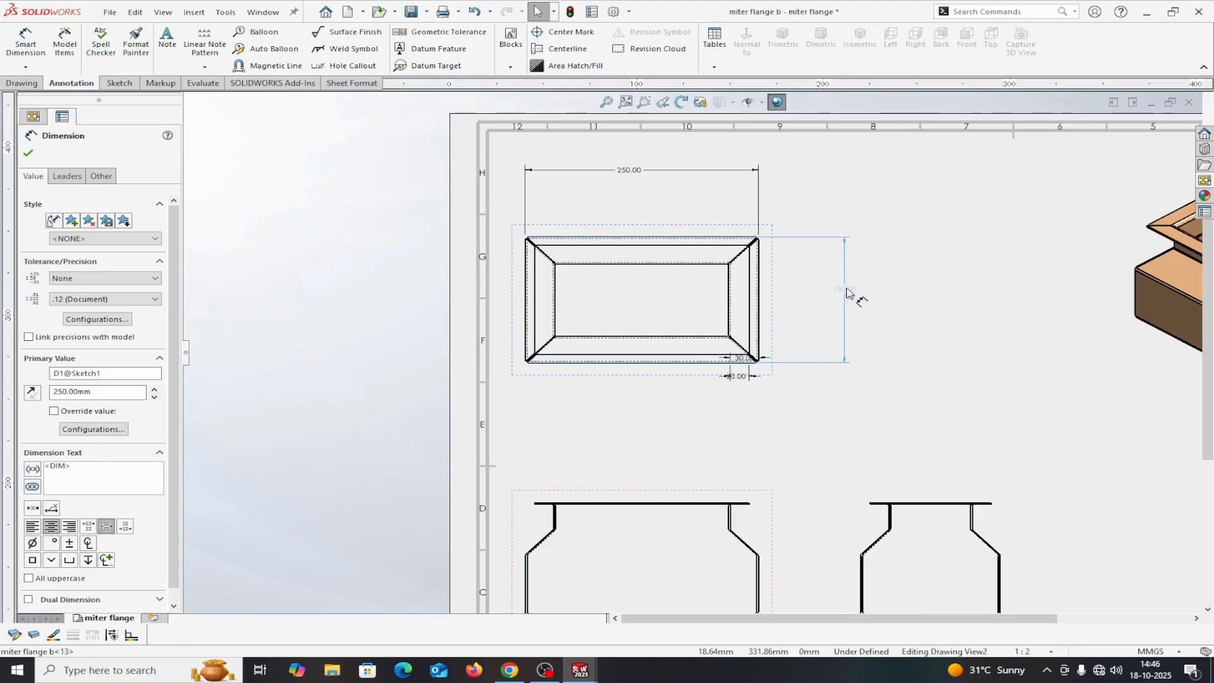
# Step: Move the 20 mm and 30 mm dimensions below the top view's lower right corner, with the 30 mm one above the 20 mm one
pyautogui.moveTo(746, 383)
pyautogui.mouseDown()
pyautogui.moveTo(739, 417)
pyautogui.moveTo(791, 425)
pyautogui.moveTo(791, 443)
pyautogui.mouseUp()
pyautogui.scroll(-3, 728, 396)
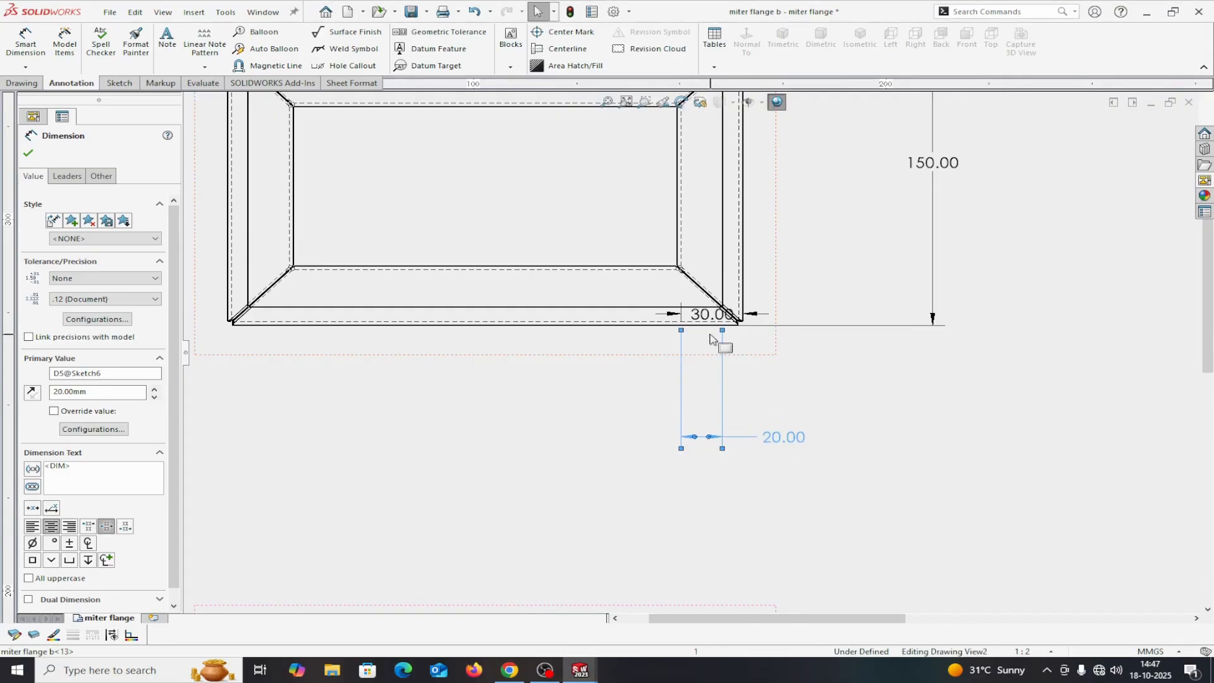
pyautogui.moveTo(708, 314)
pyautogui.mouseDown()
pyautogui.moveTo(692, 361)
pyautogui.moveTo(700, 372)
pyautogui.moveTo(610, 379)
pyautogui.mouseUp()
pyautogui.scroll(-2, 696, 373)
pyautogui.scroll(3, 690, 372)
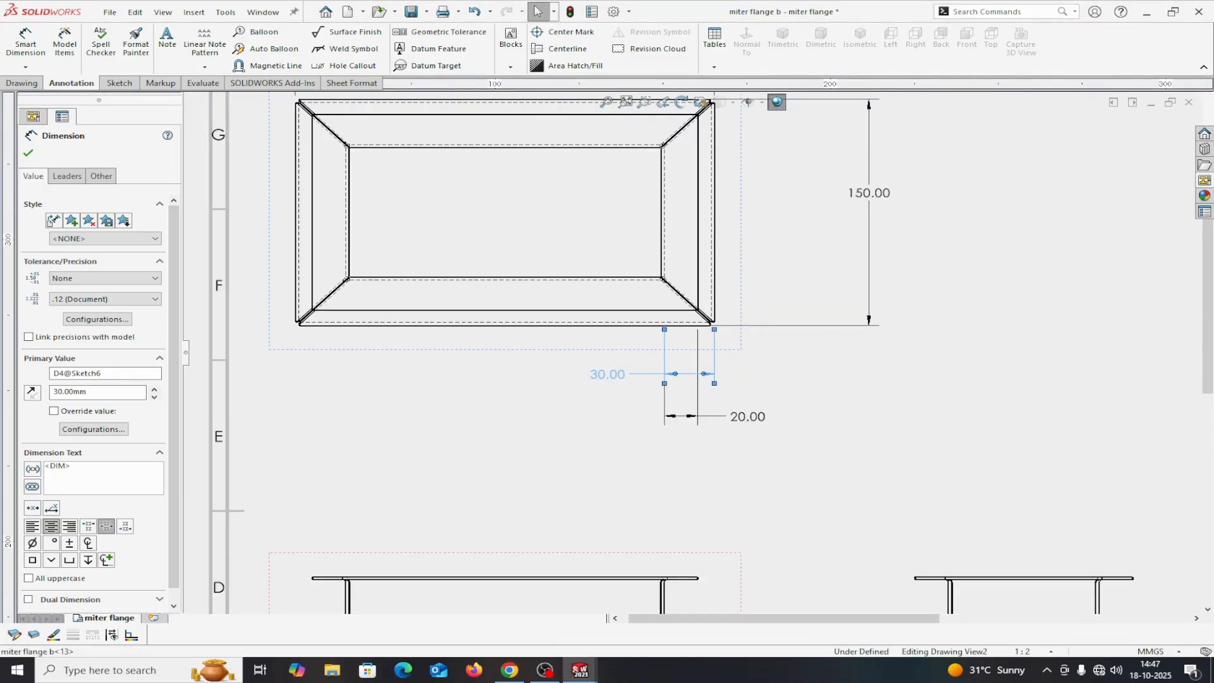
pyautogui.scroll(3, 648, 375)
pyautogui.scroll(3, 606, 405)
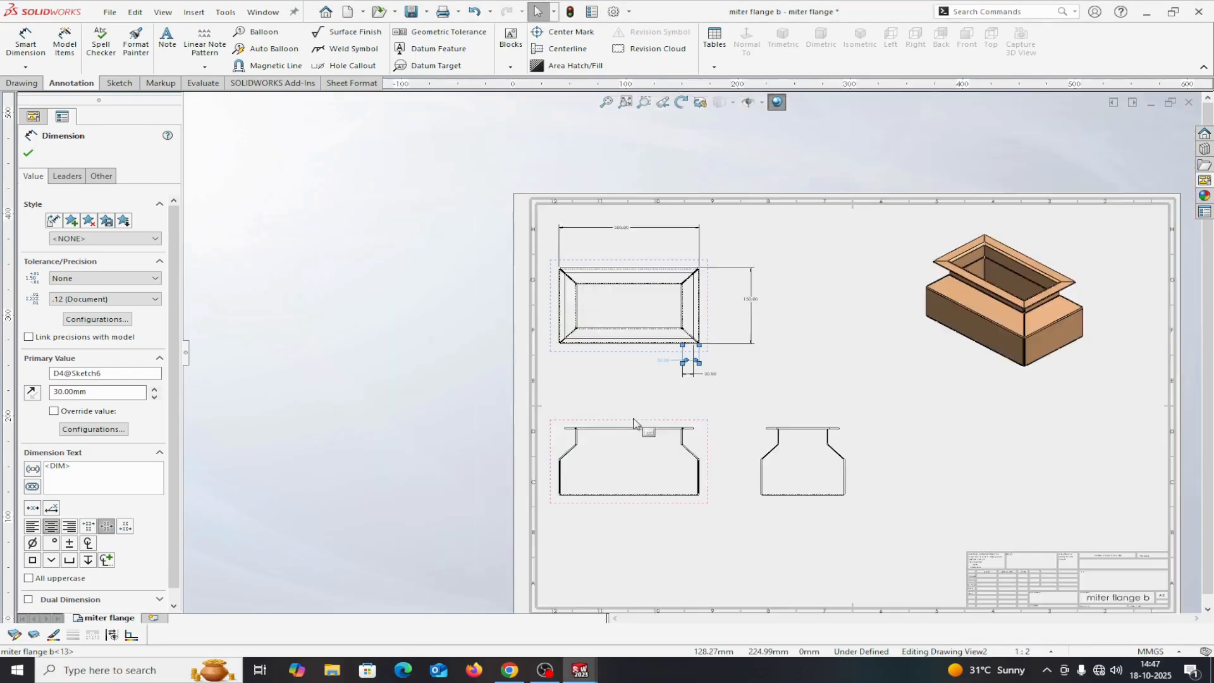
pyautogui.click(28, 155)
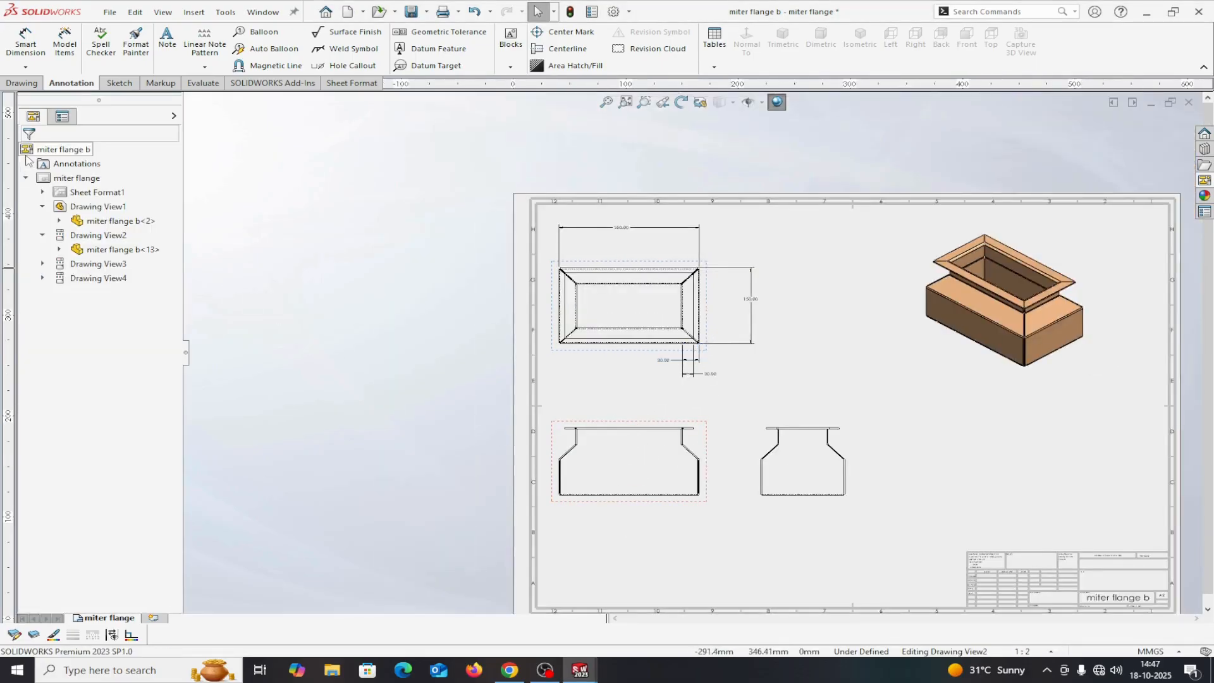
# Step: Dimension the overall height of the front view from bottom edge to flange top, placing it on the view's right side
pyautogui.scroll(-2, 808, 481)
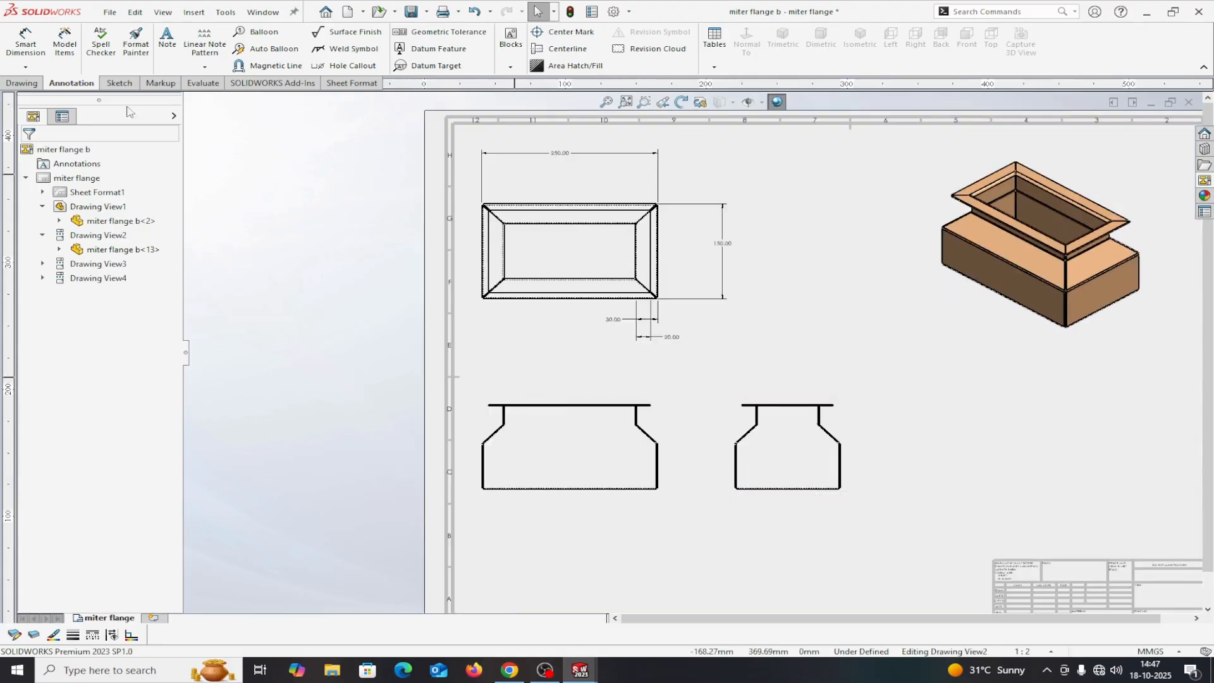
pyautogui.click(25, 42)
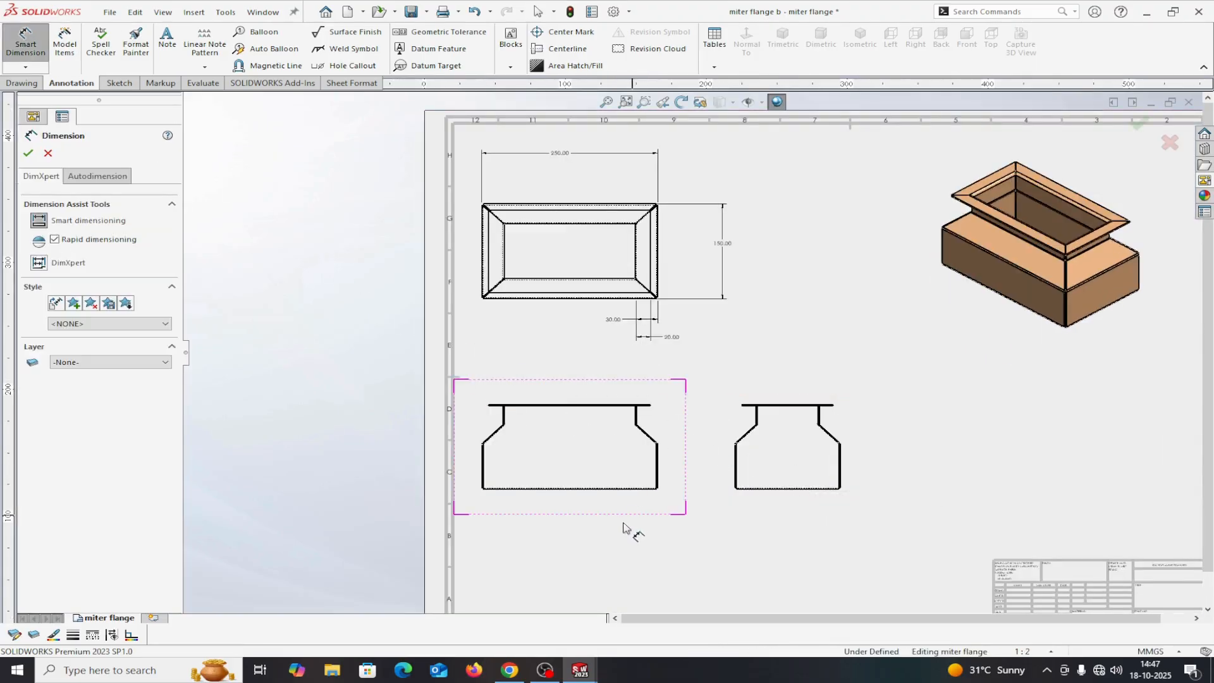
pyautogui.scroll(-4, 548, 503)
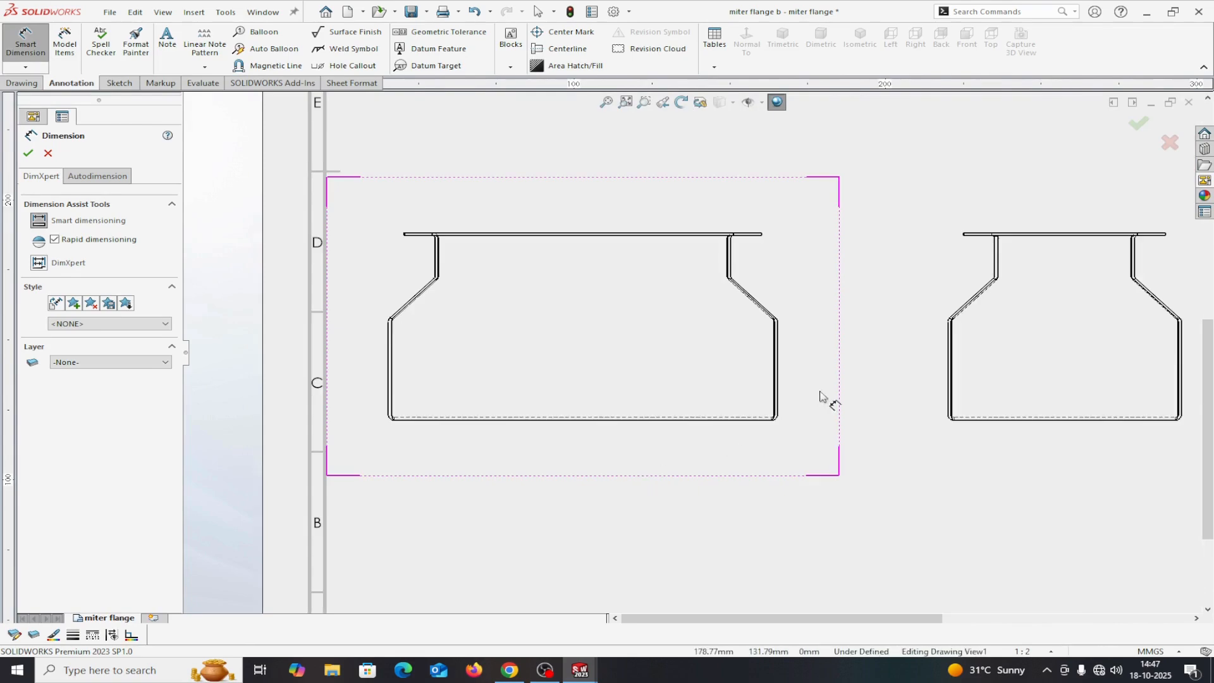
pyautogui.click(746, 419)
pyautogui.click(740, 234)
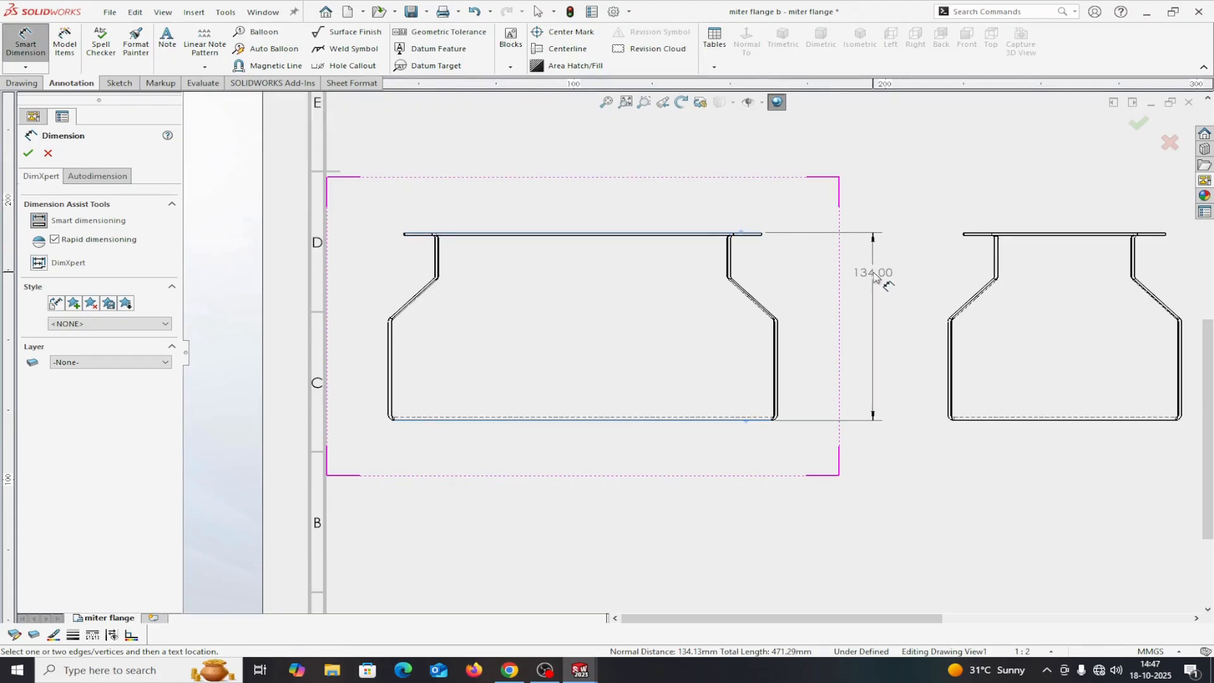
pyautogui.click(874, 277)
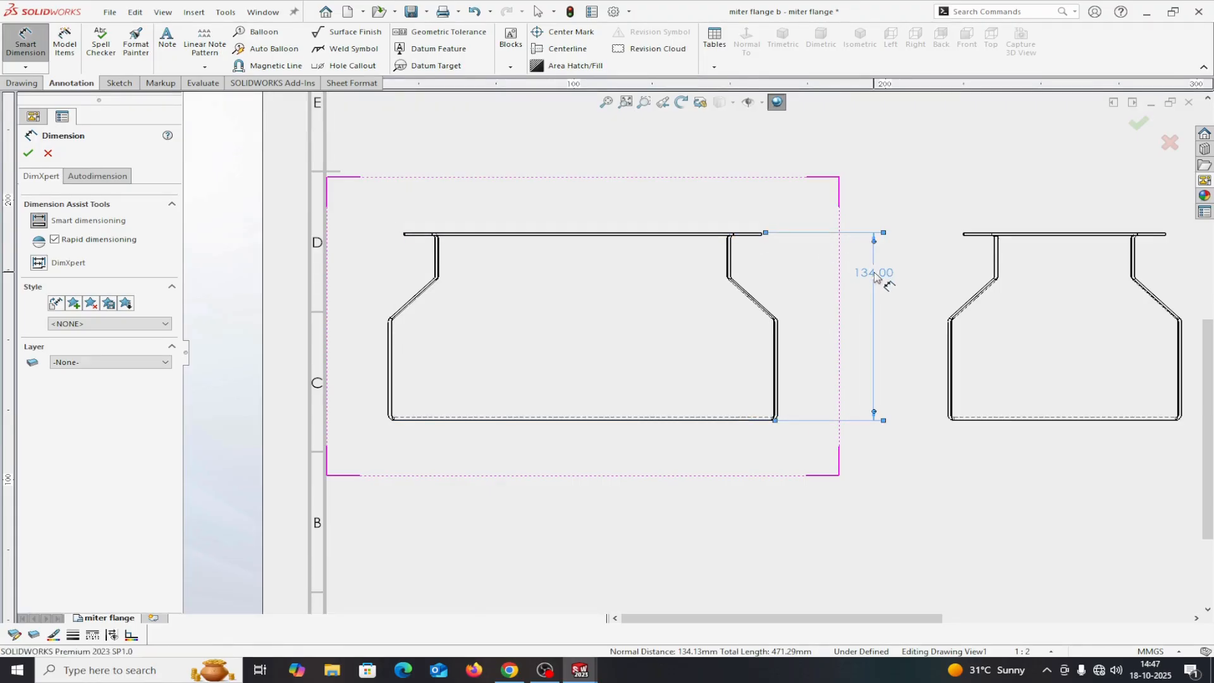
pyautogui.click(27, 153)
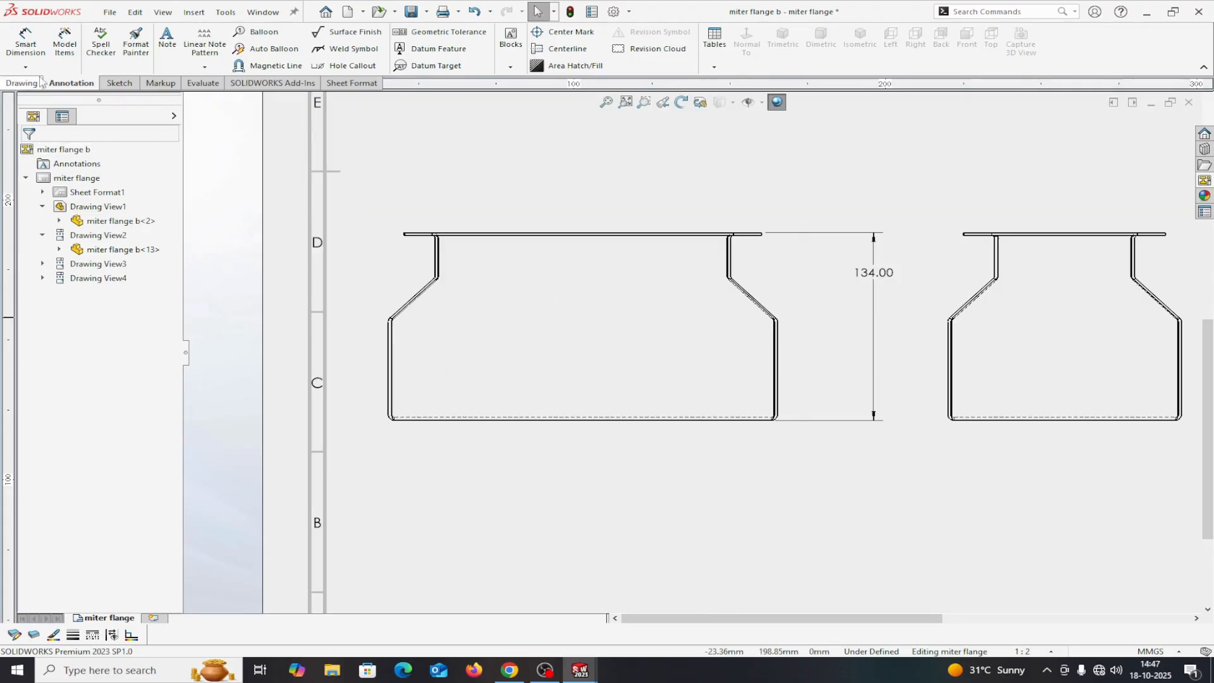
# Step: Dimension the height from the front view's bottom edge to the bend atop its left vertical wall, placing it left of the view
pyautogui.click(26, 40)
pyautogui.scroll(-3, 506, 392)
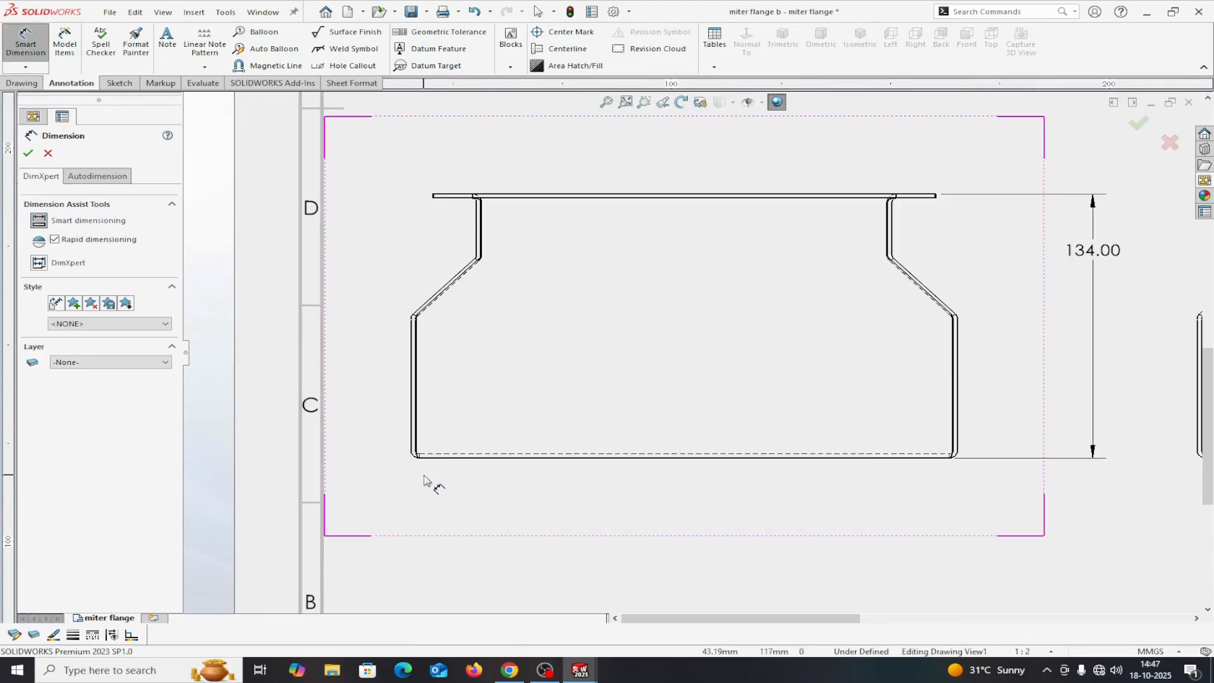
pyautogui.click(433, 456)
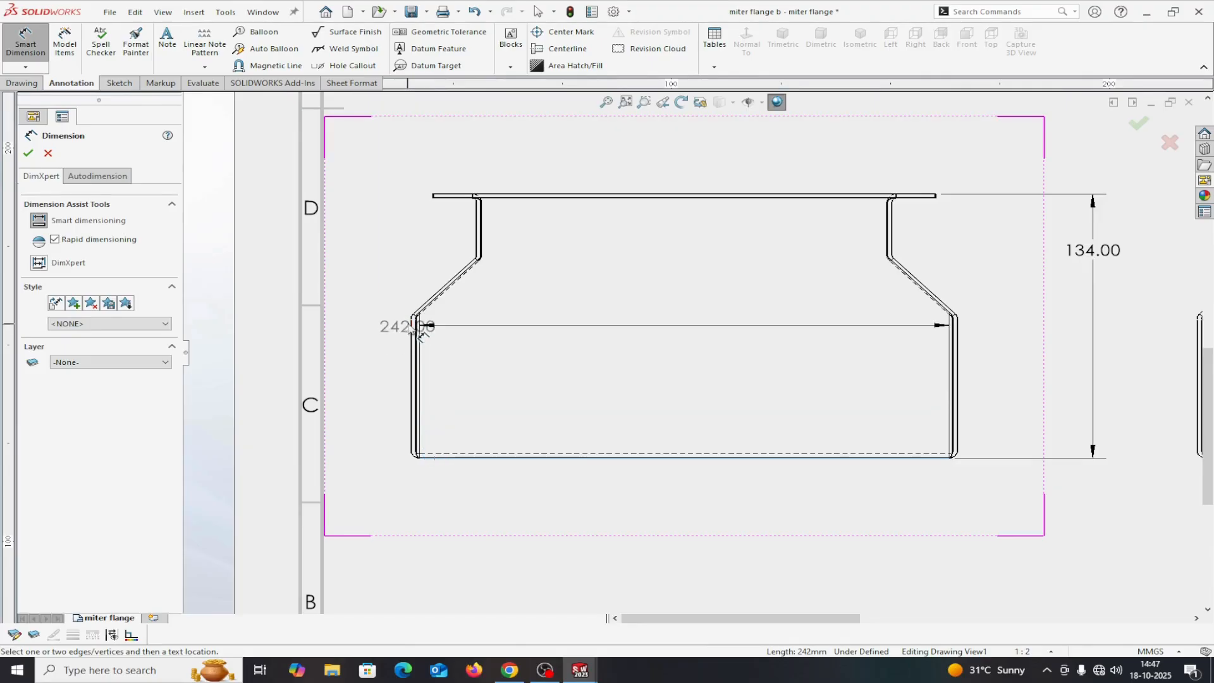
pyautogui.scroll(-3, 418, 324)
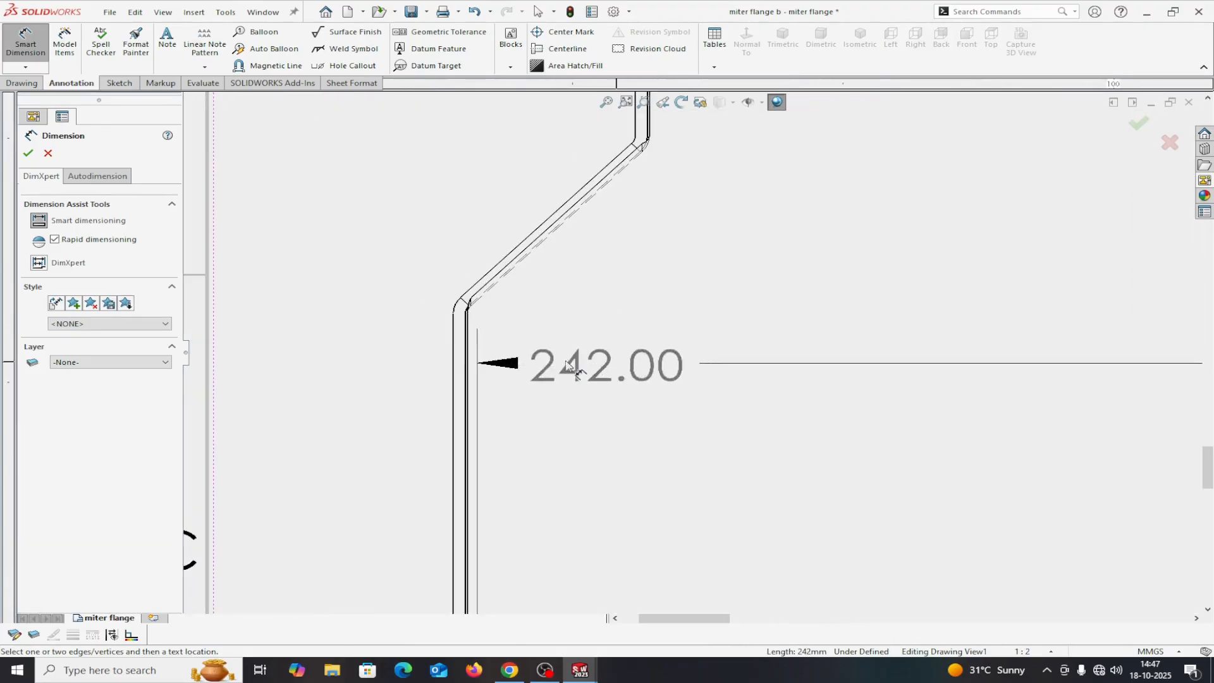
pyautogui.click(468, 311)
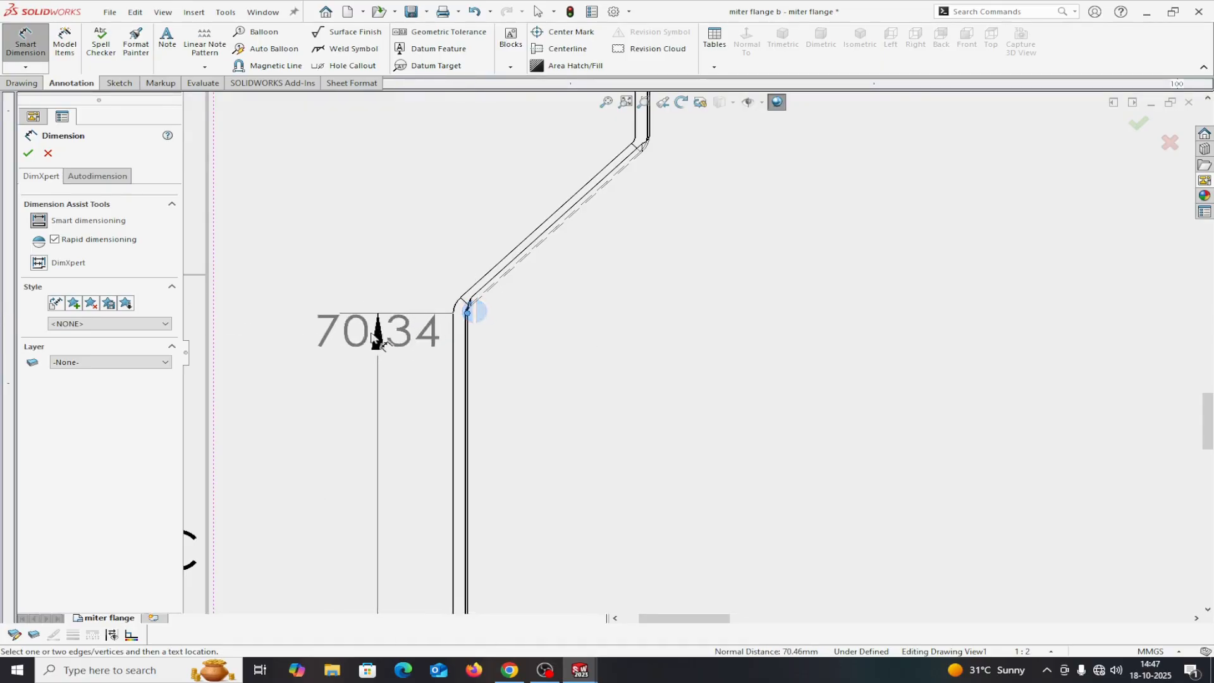
pyautogui.click(332, 393)
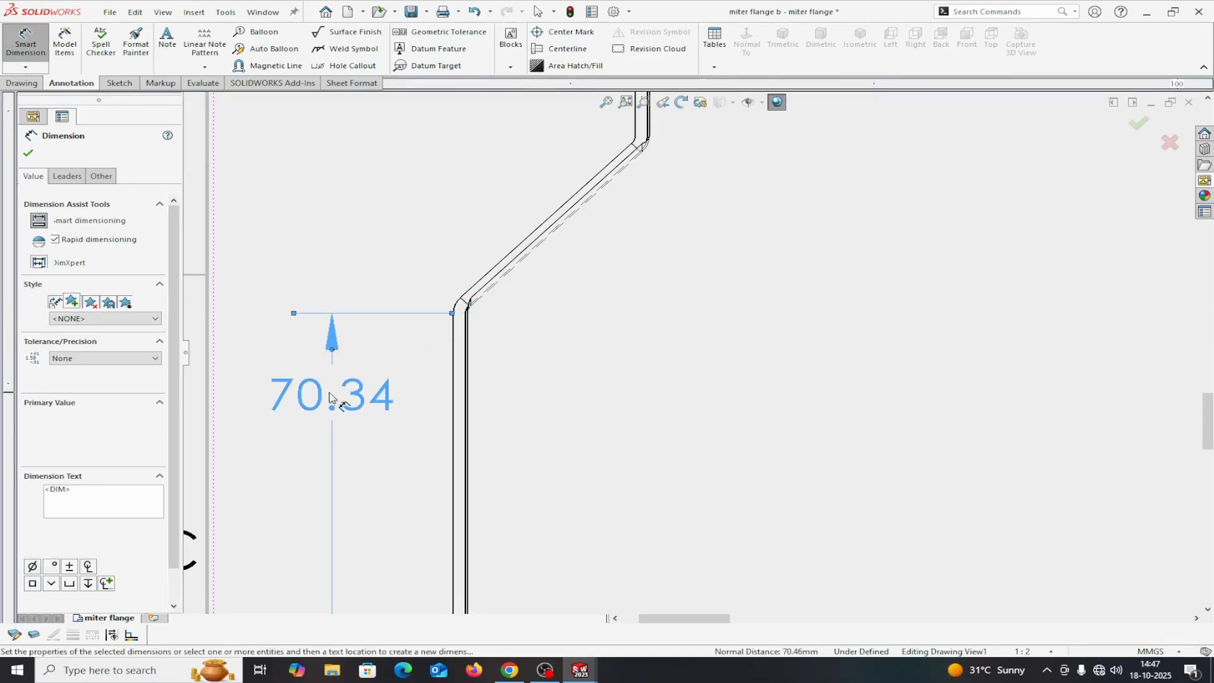
pyautogui.click(29, 153)
# Step: Dimension the thickness of the top flange in the side view between its upper and lower edges
pyautogui.scroll(5, 726, 257)
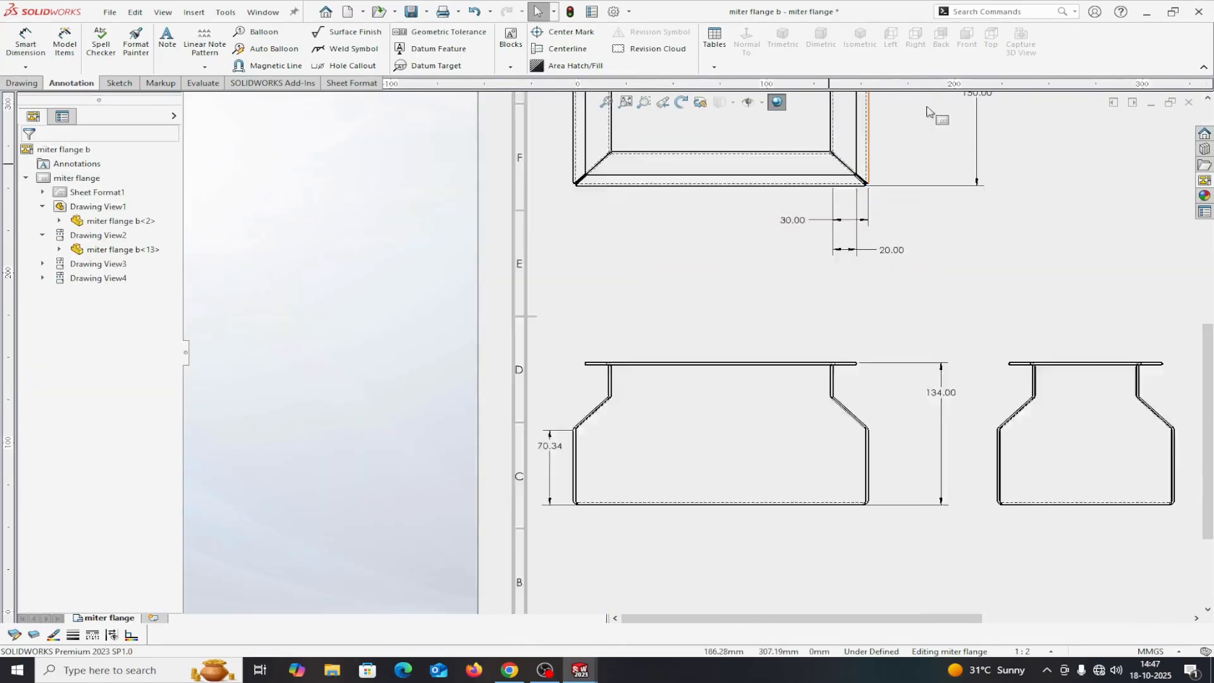
pyautogui.scroll(-2, 927, 113)
pyautogui.scroll(4, 923, 127)
pyautogui.scroll(-2, 1009, 351)
pyautogui.scroll(-4, 809, 441)
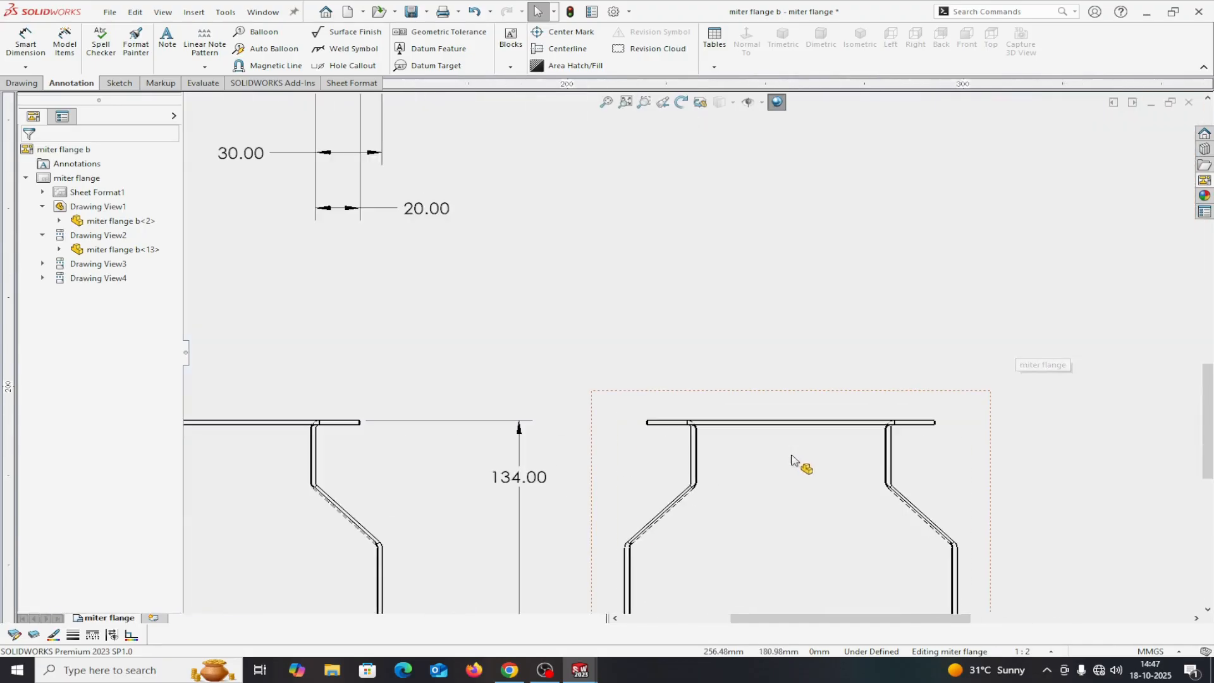
pyautogui.click(26, 48)
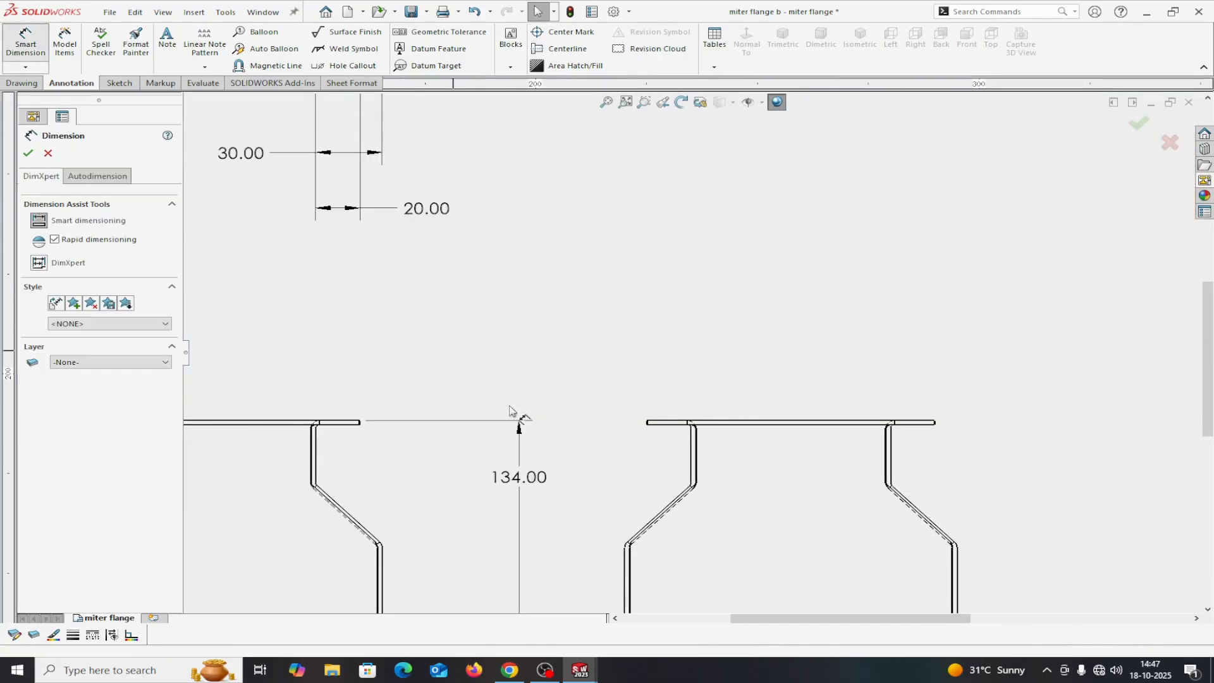
pyautogui.click(672, 423)
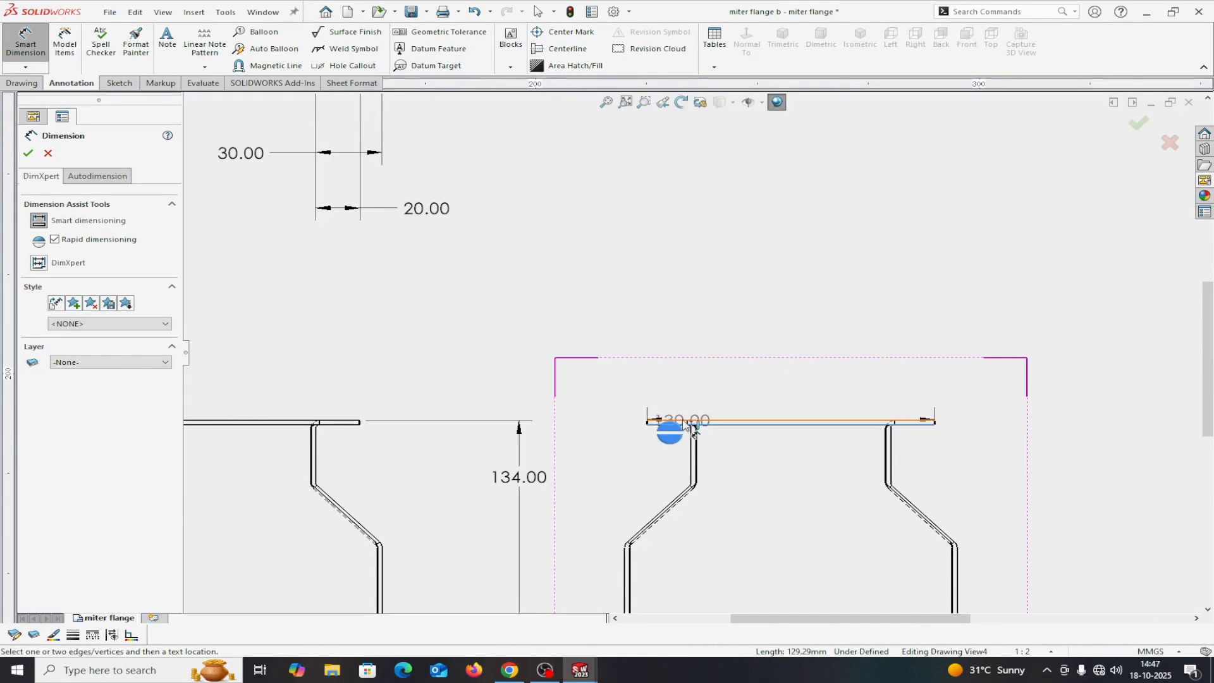
pyautogui.click(692, 424)
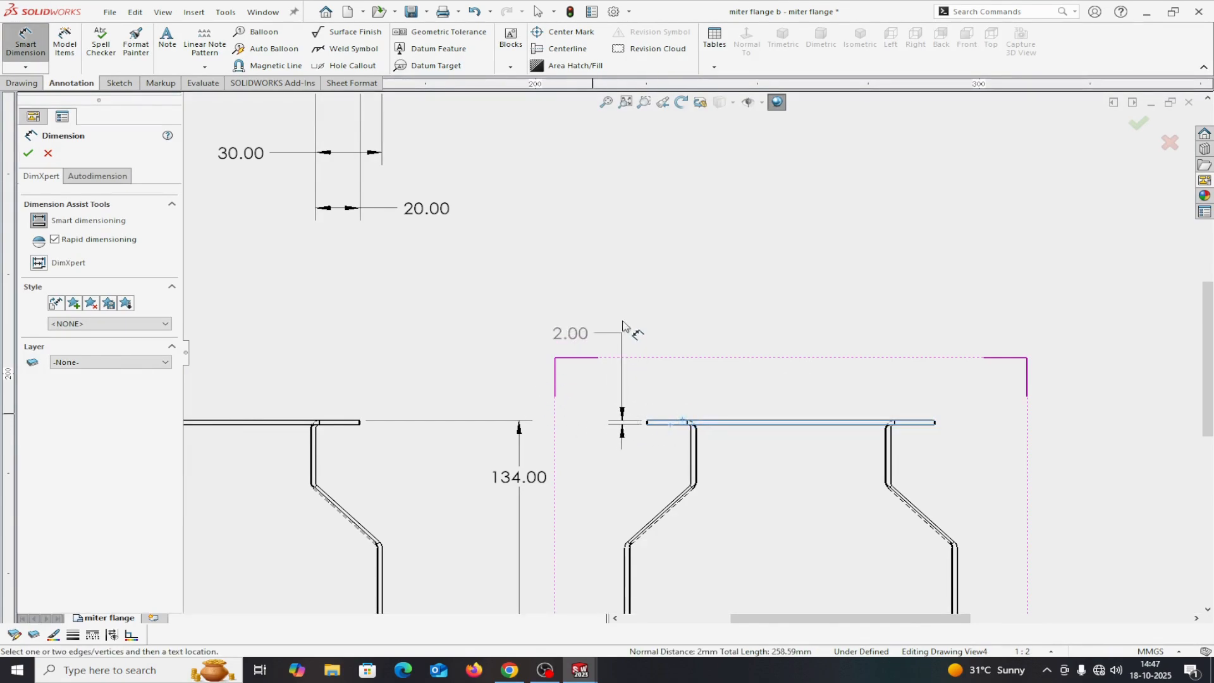
# Step: Dimension the thickness of the top flange in the side view and prefix its dimension text with "thick"
pyautogui.click(622, 292)
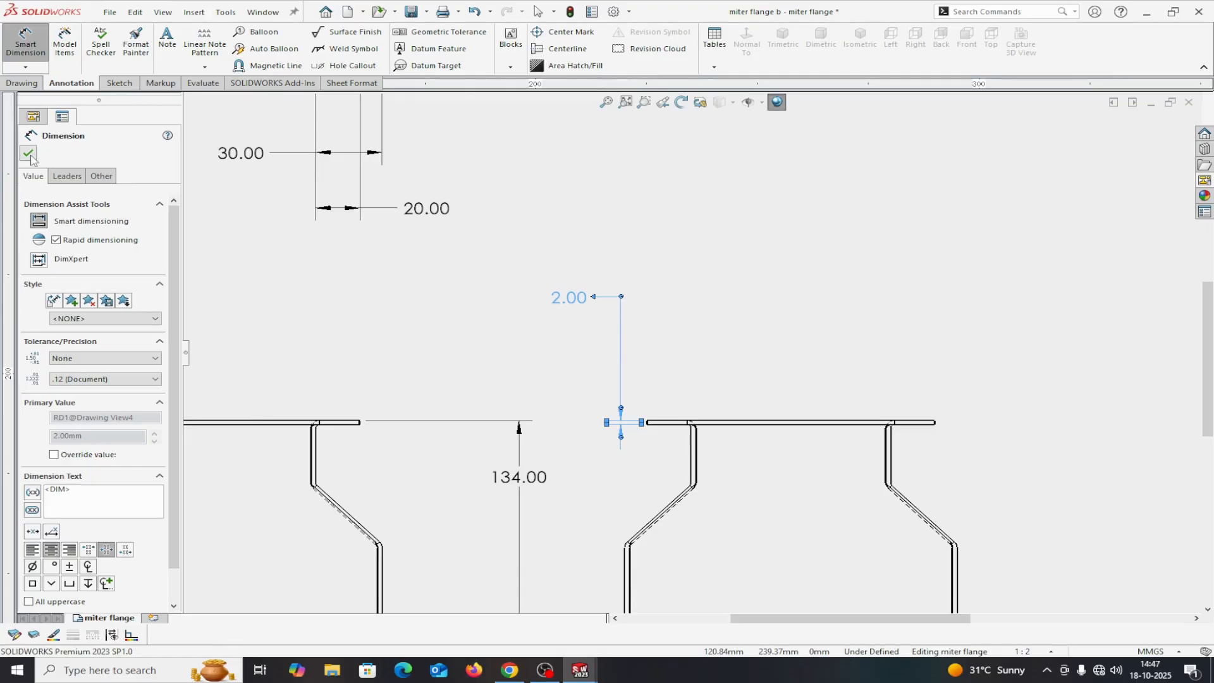
pyautogui.click(30, 156)
pyautogui.scroll(5, 794, 420)
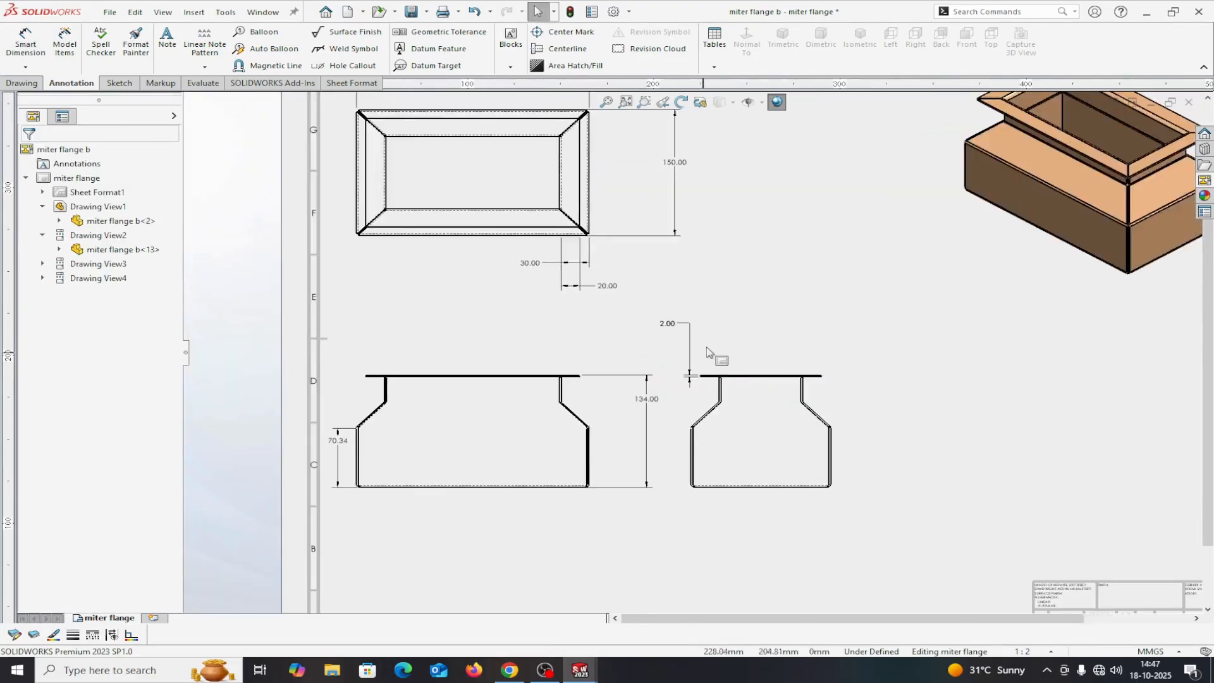
pyautogui.scroll(3, 709, 352)
pyautogui.click(650, 315)
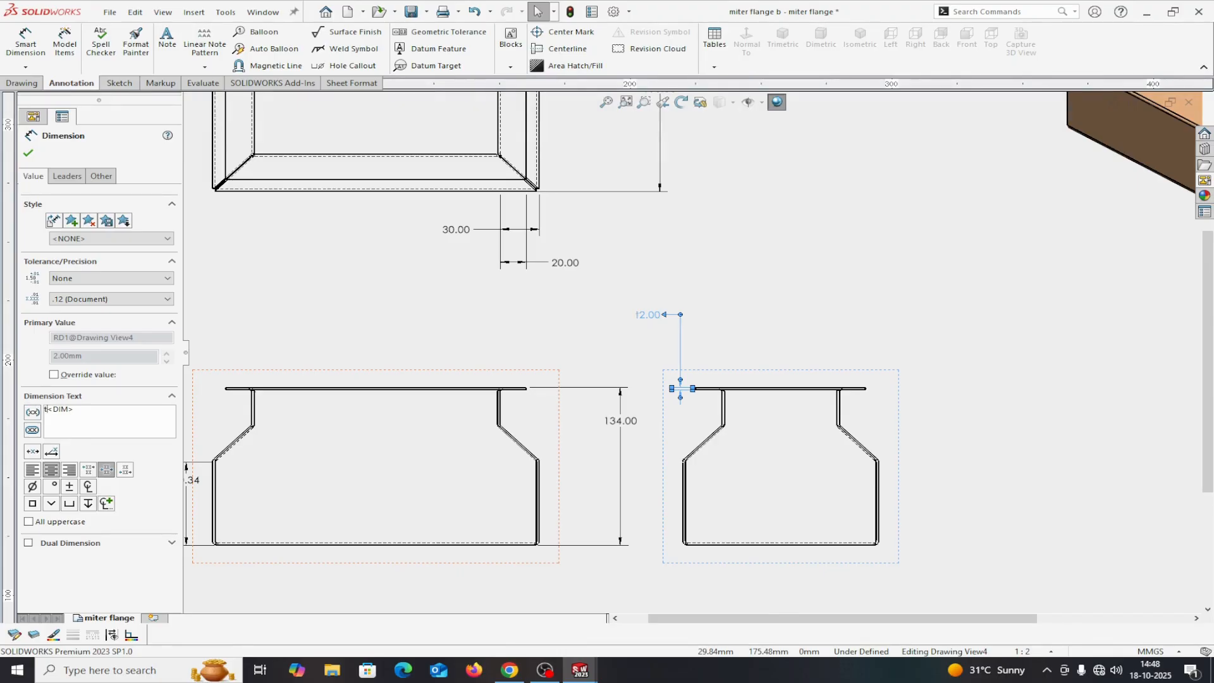
pyautogui.write('ick')
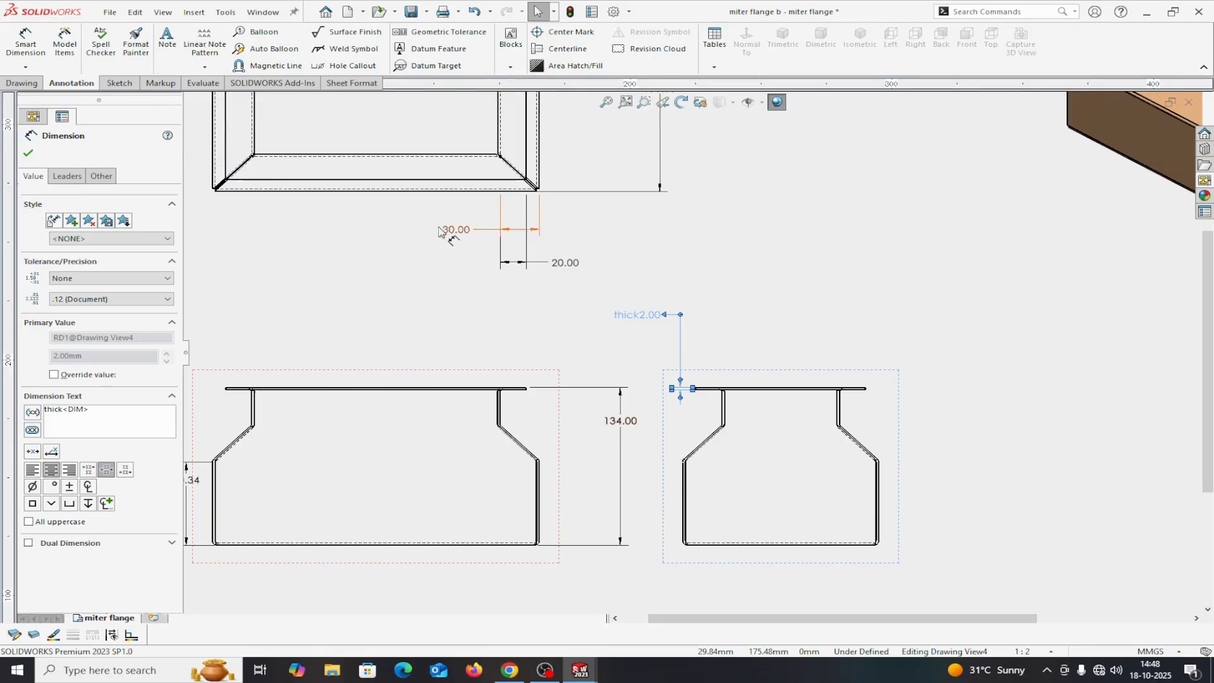
pyautogui.click(28, 155)
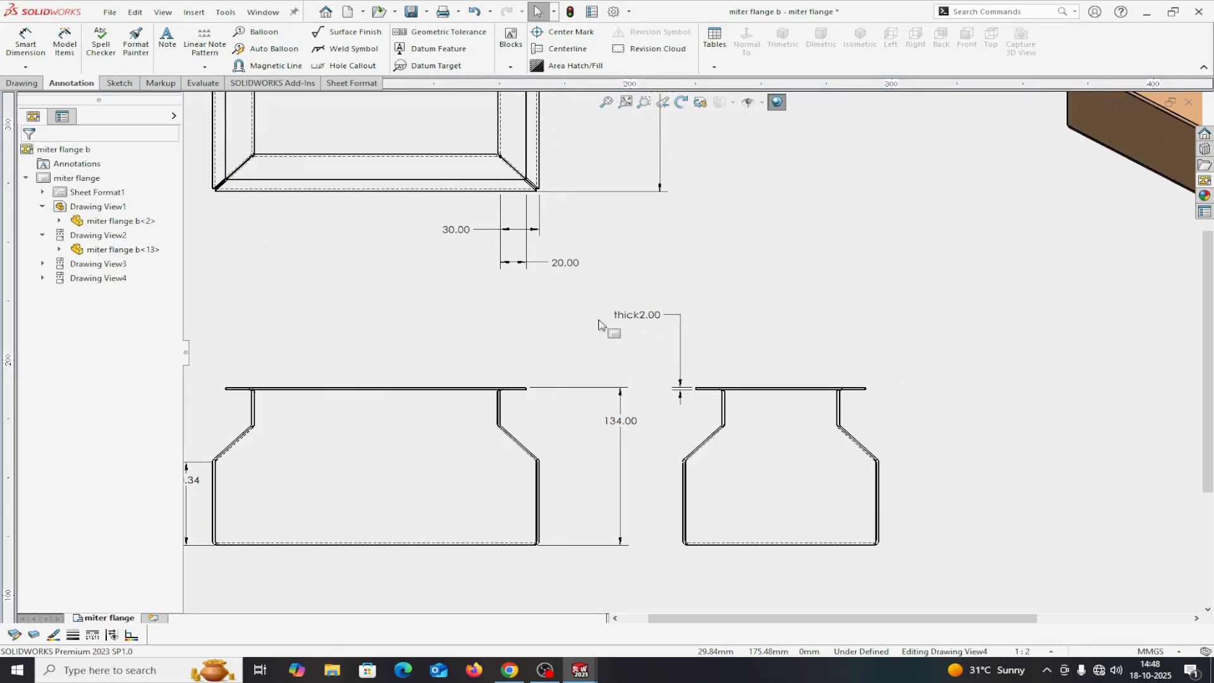
# Step: Dimension the gap between the mitered flange edges at the top view's lower-right corner and prefix the dimension text with "GAP"
pyautogui.scroll(-3, 593, 226)
pyautogui.scroll(-5, 569, 229)
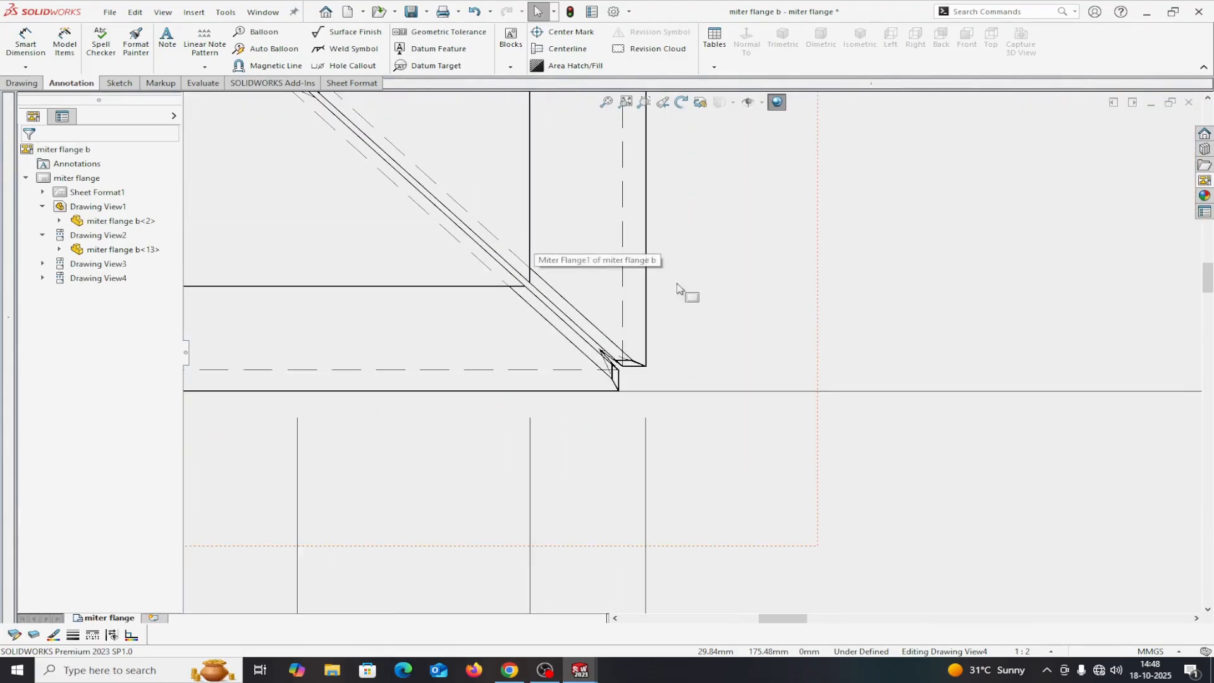
pyautogui.scroll(-3, 730, 313)
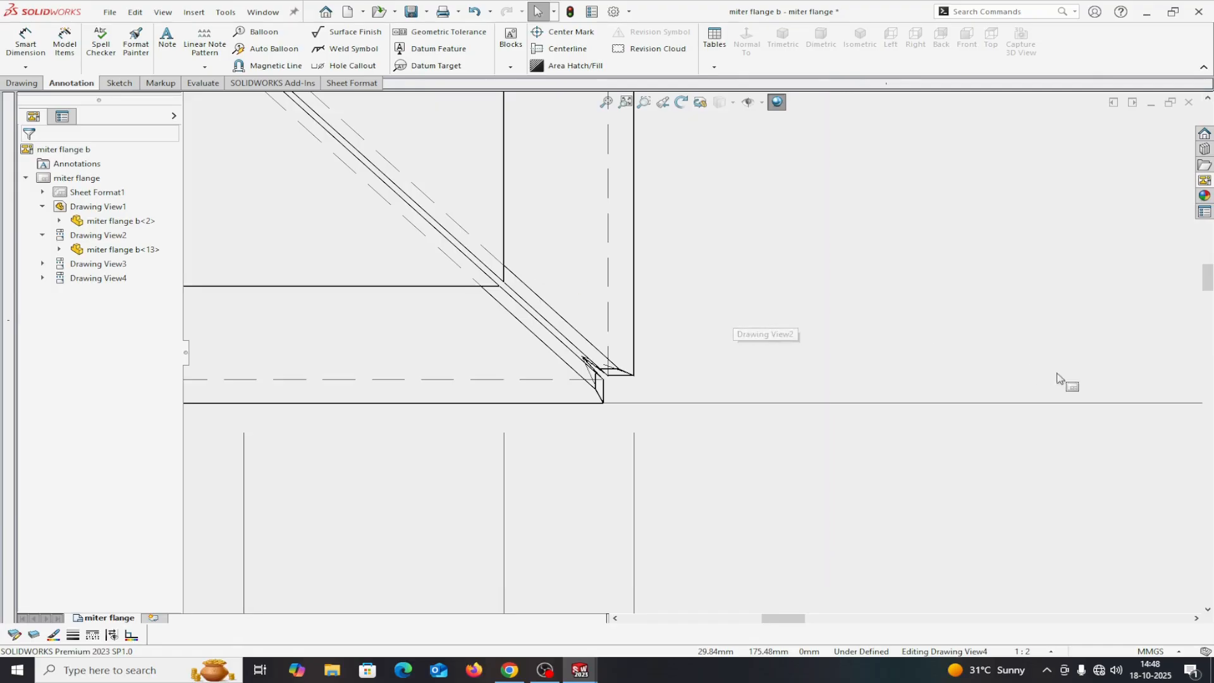
pyautogui.click(24, 43)
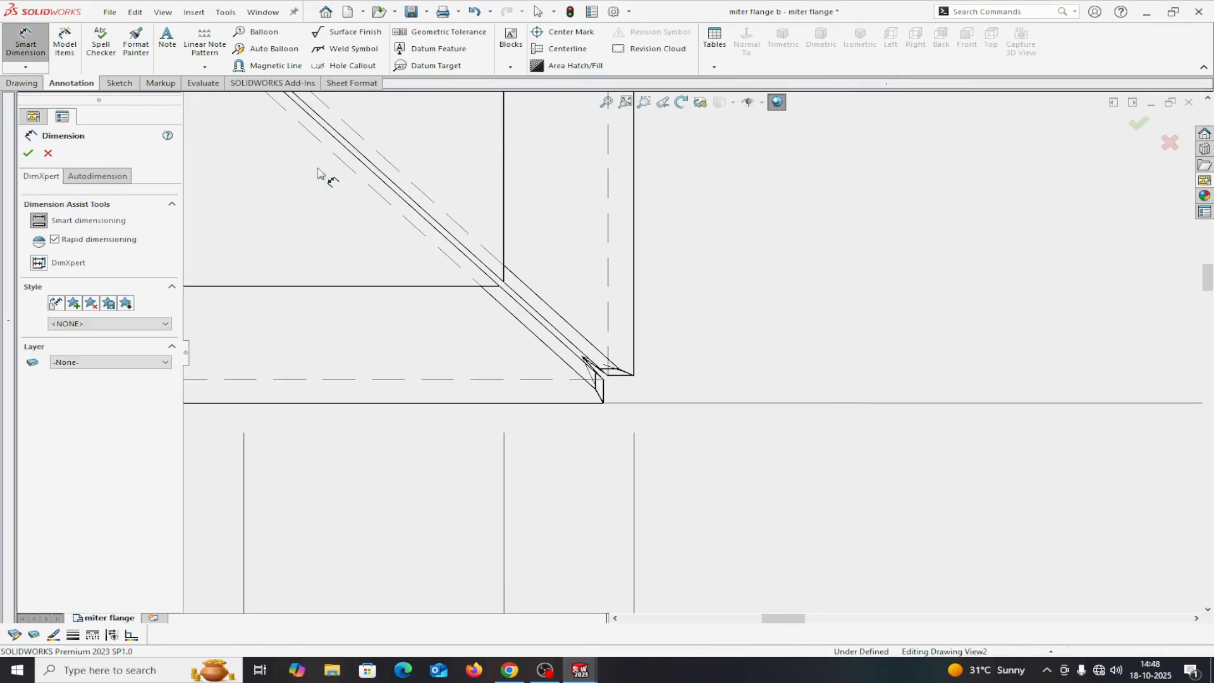
pyautogui.scroll(-3, 614, 304)
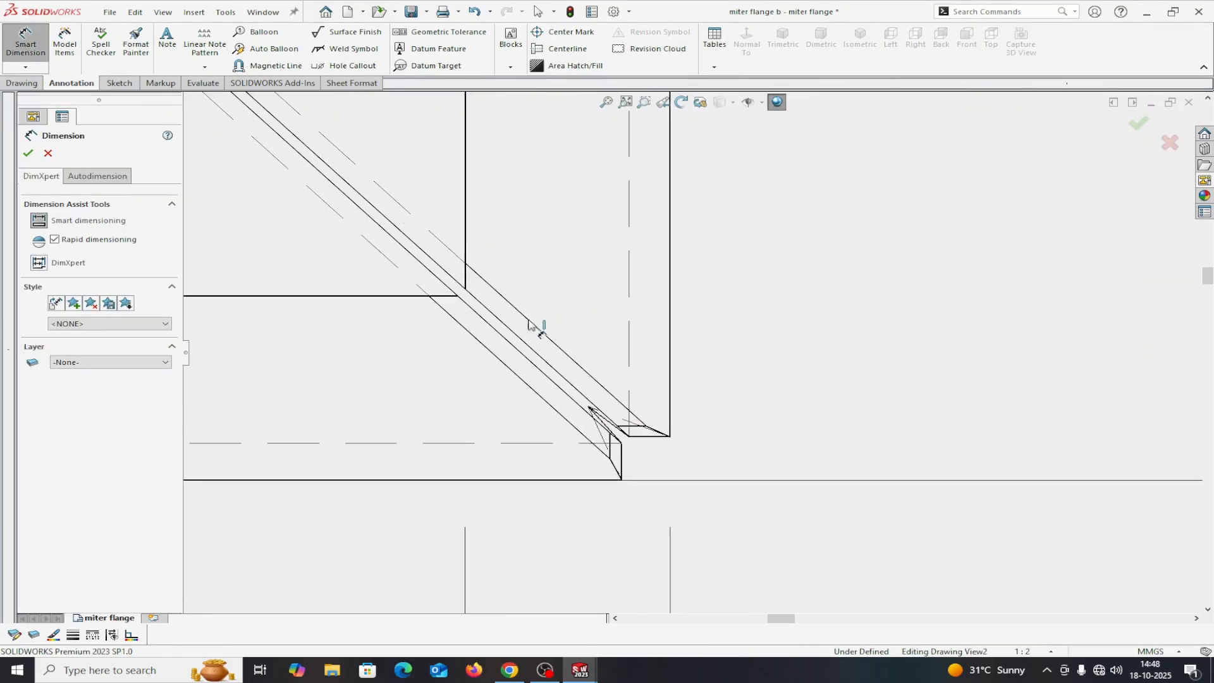
pyautogui.click(516, 343)
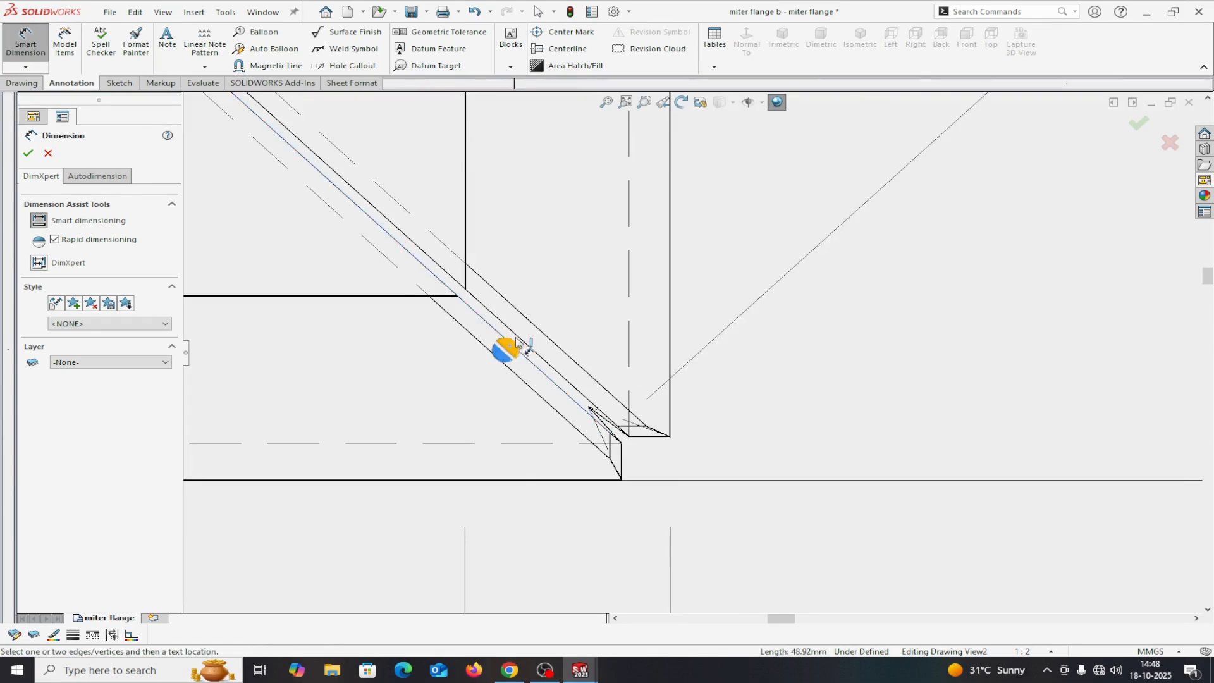
pyautogui.click(518, 337)
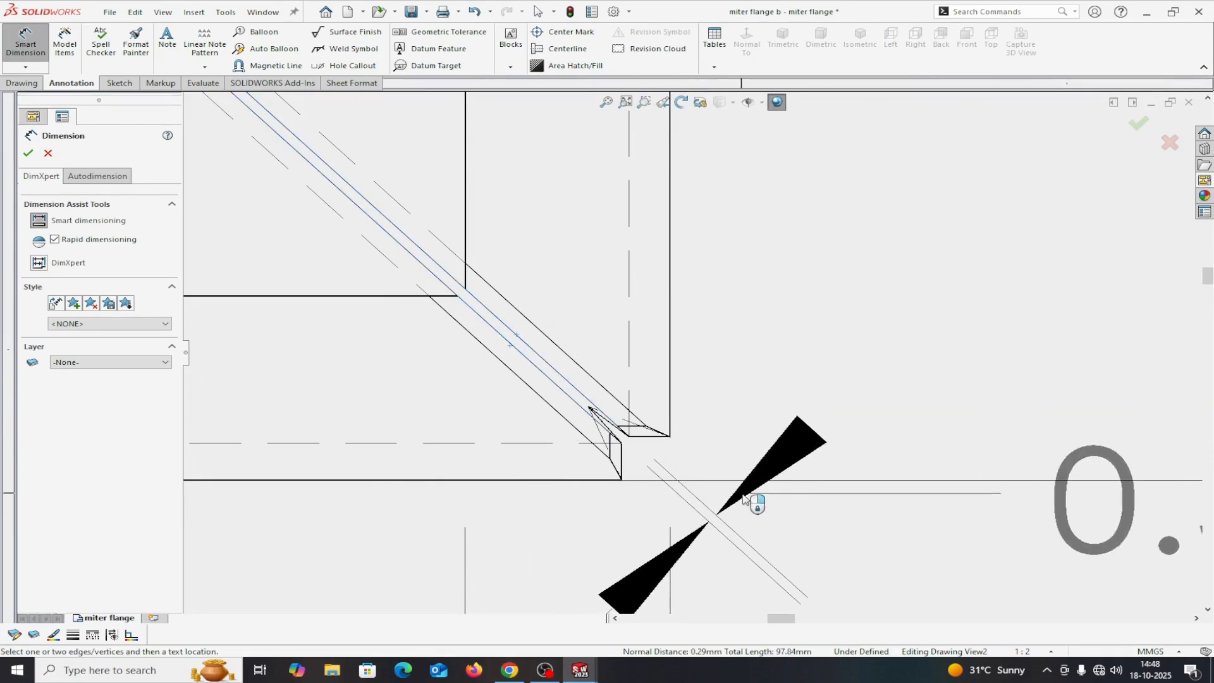
pyautogui.scroll(2, 785, 519)
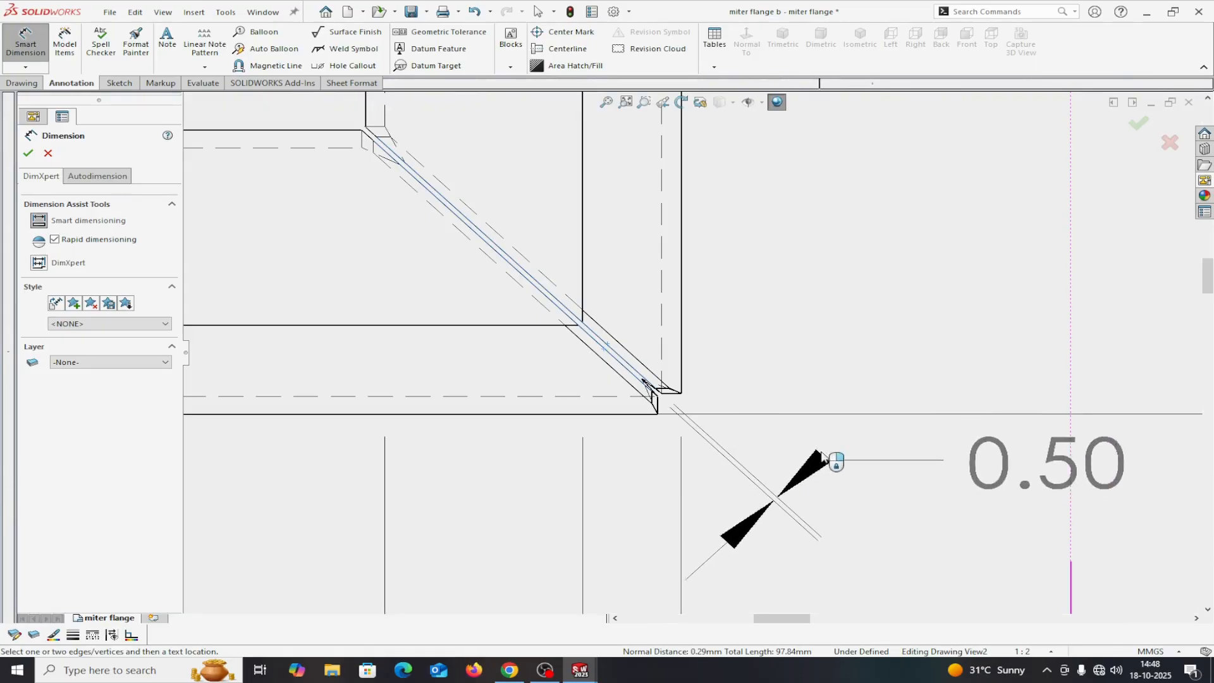
pyautogui.click(862, 352)
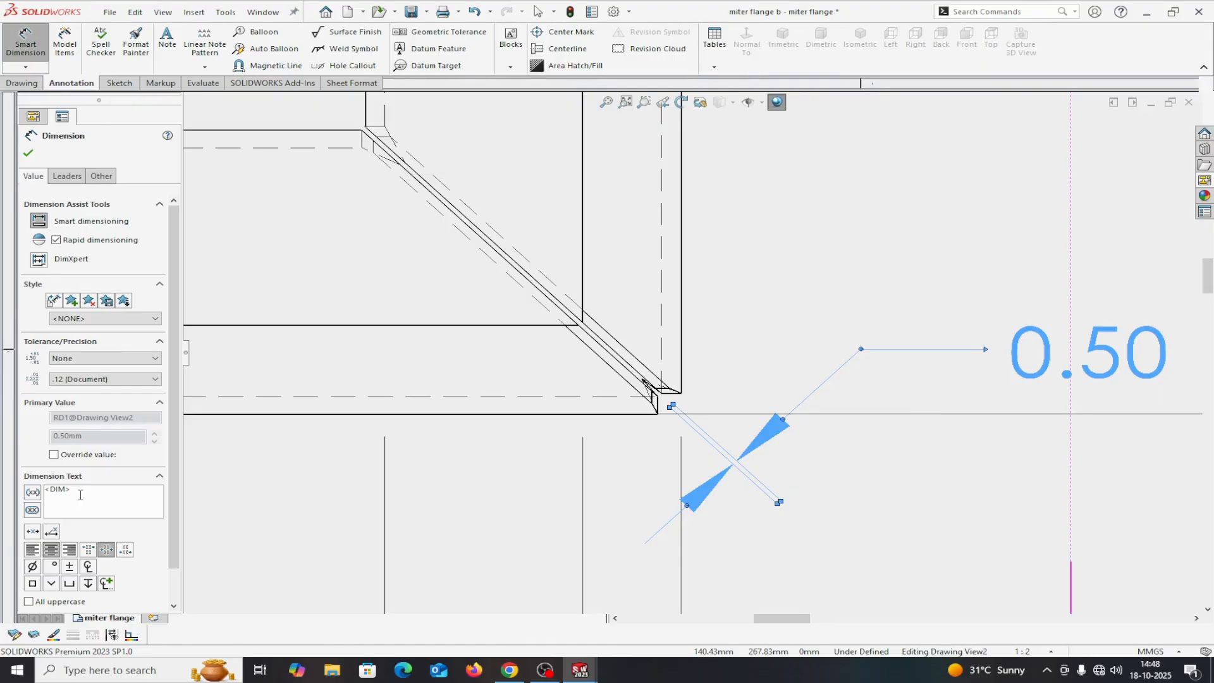
pyautogui.write('GAP')
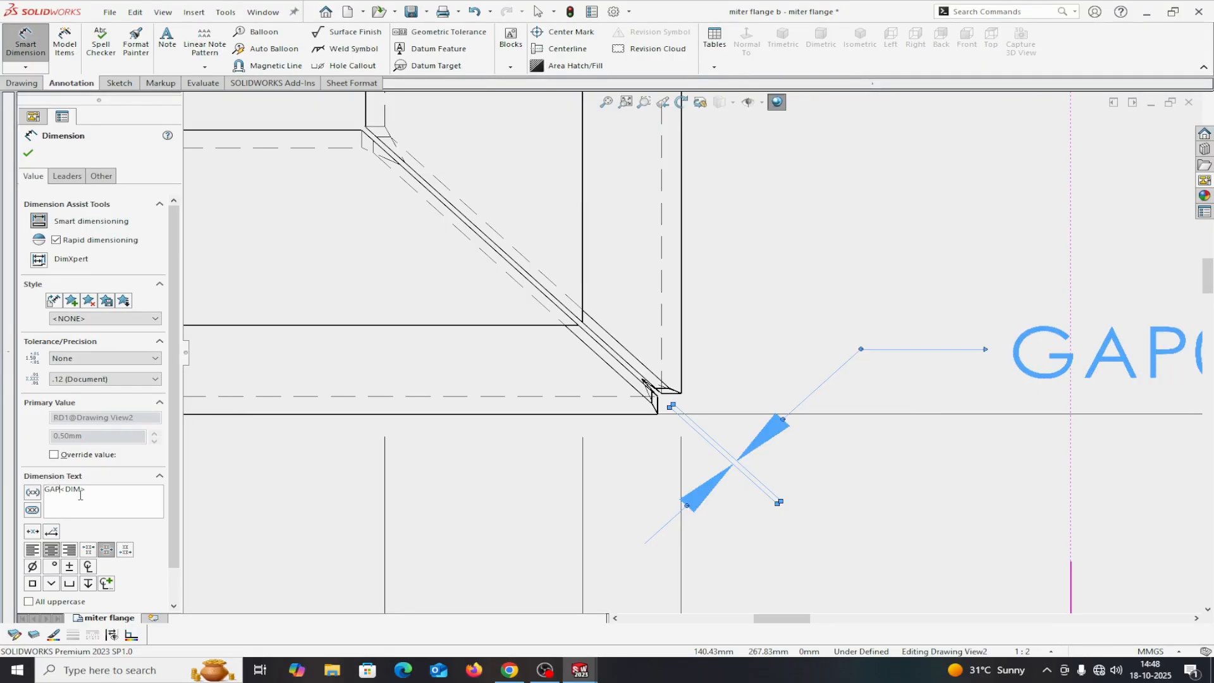
pyautogui.scroll(6, 999, 540)
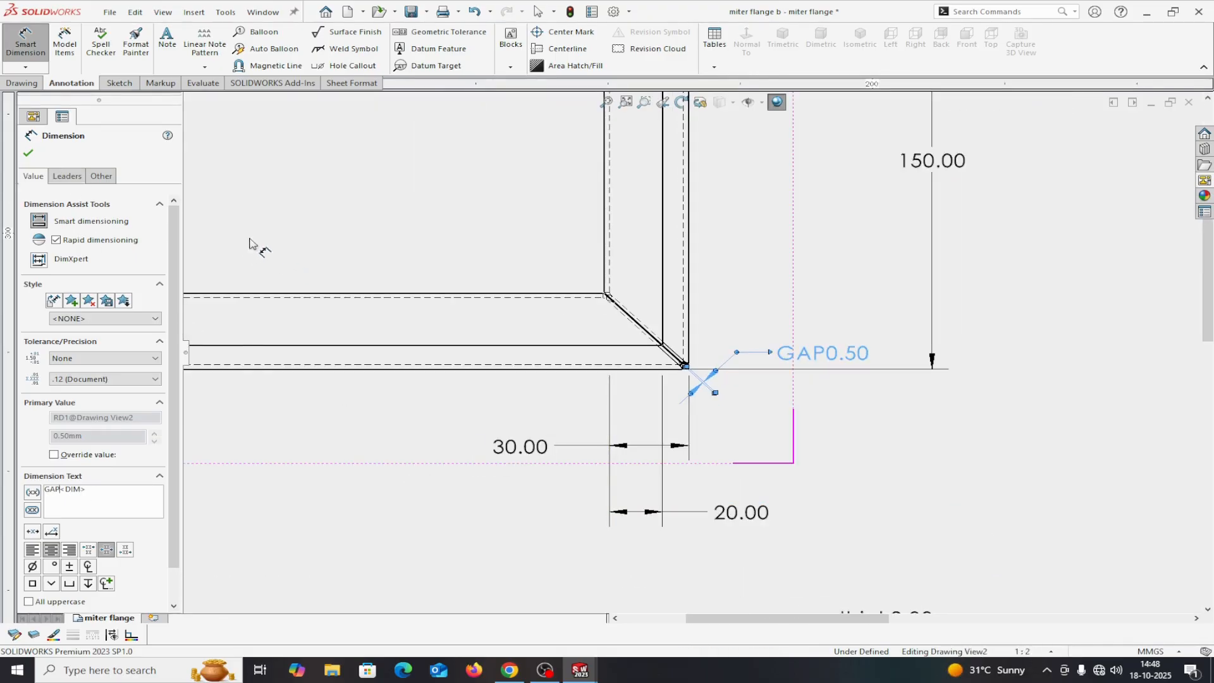
pyautogui.click(28, 154)
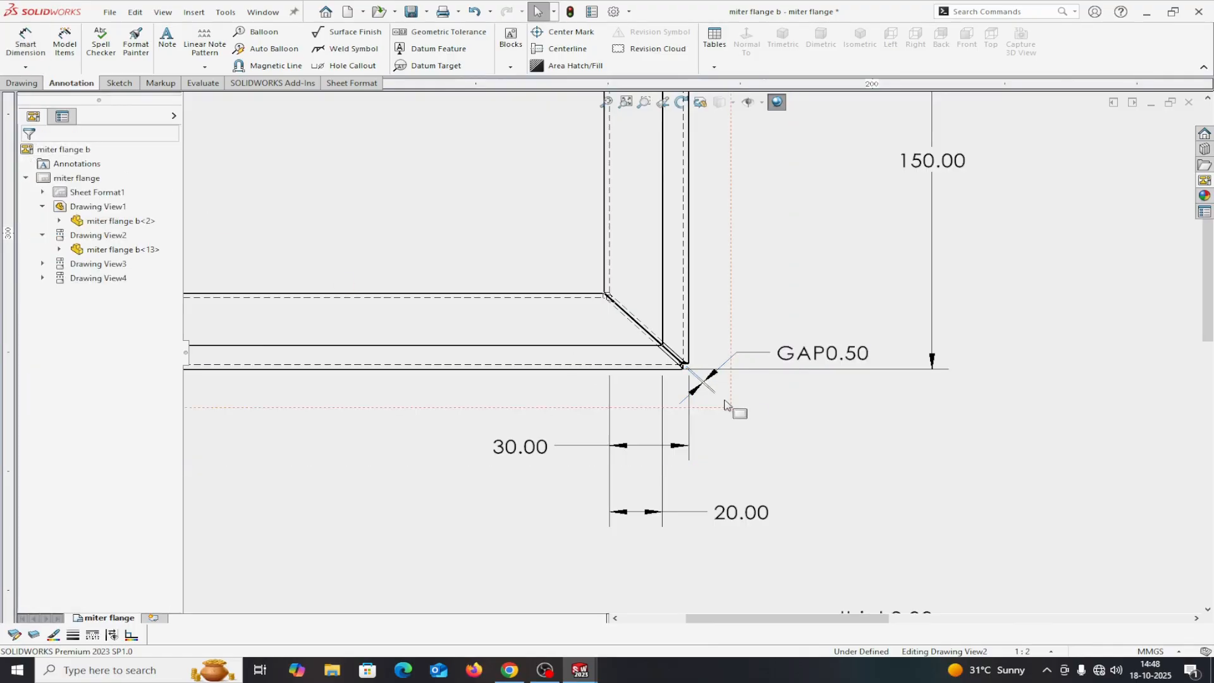
# Step: Dimension the overall width of the side view between its outer vertical edges, placing the dimension below the view
pyautogui.scroll(6, 727, 401)
pyautogui.scroll(3, 679, 345)
pyautogui.scroll(-4, 778, 414)
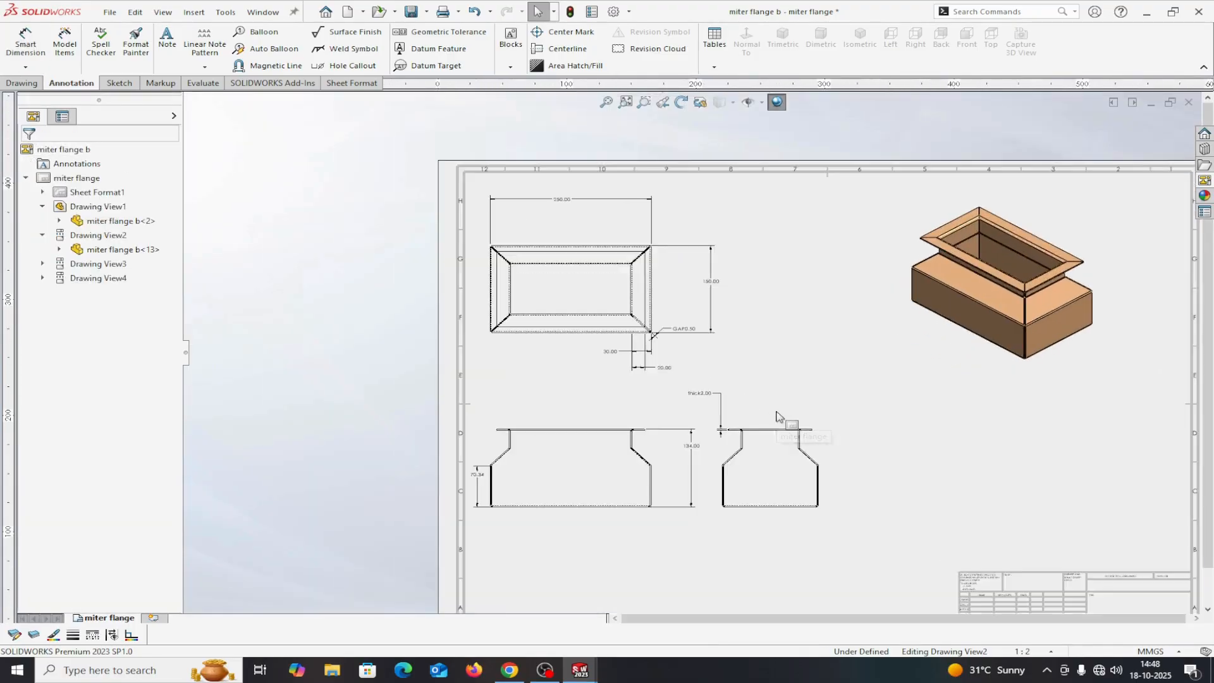
pyautogui.press('f')
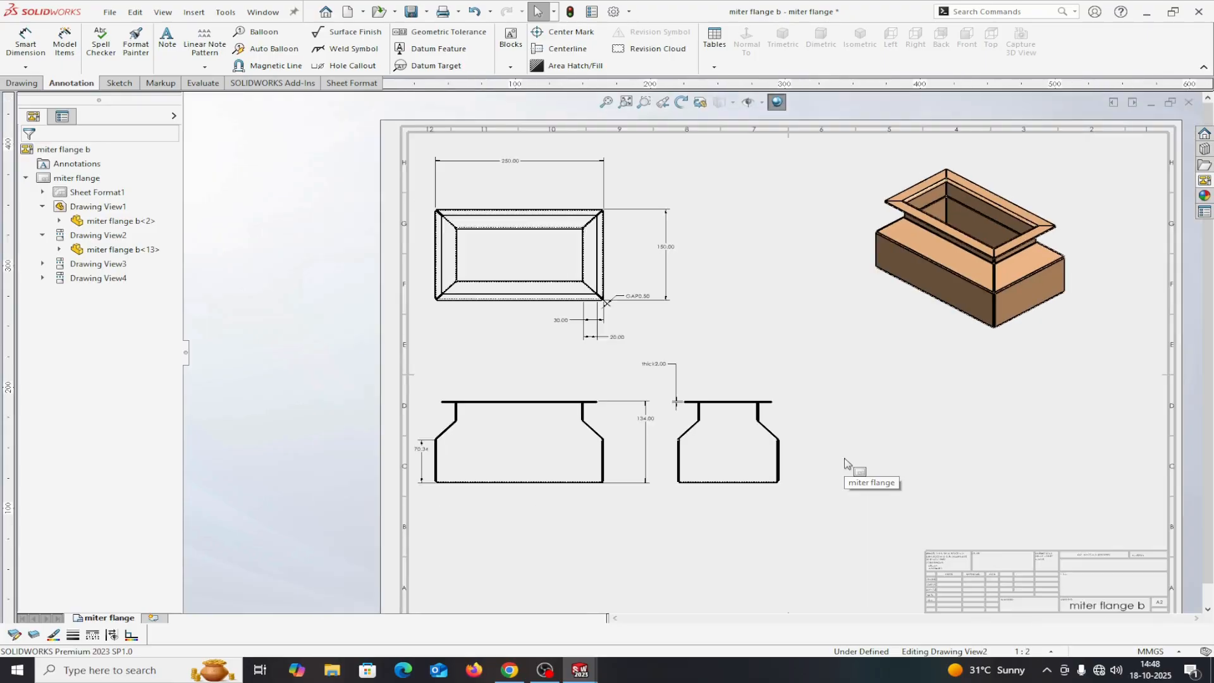
pyautogui.click(27, 45)
pyautogui.scroll(-5, 689, 487)
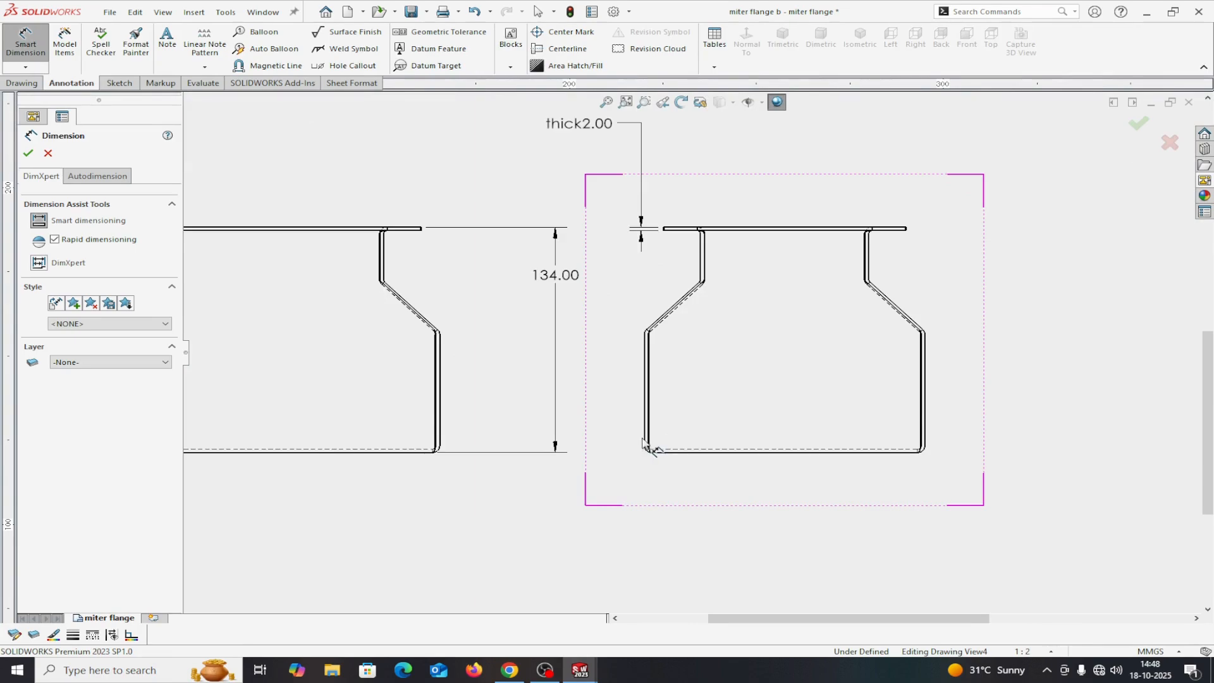
pyautogui.click(646, 441)
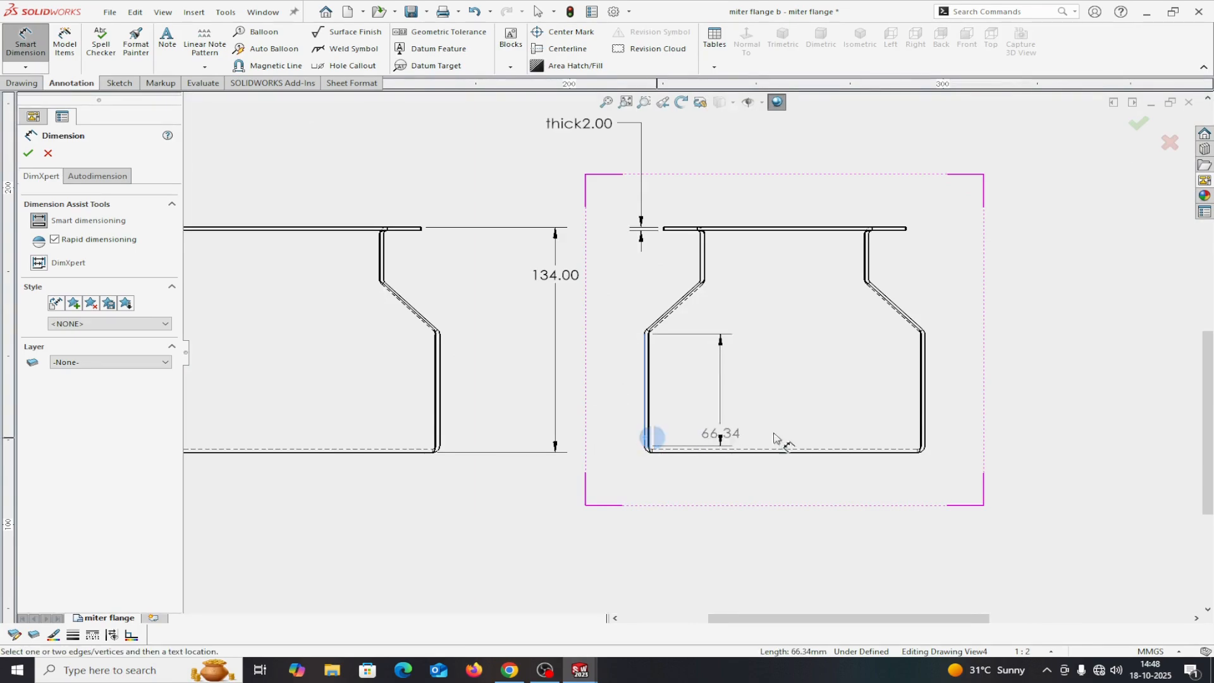
pyautogui.click(925, 437)
pyautogui.click(843, 549)
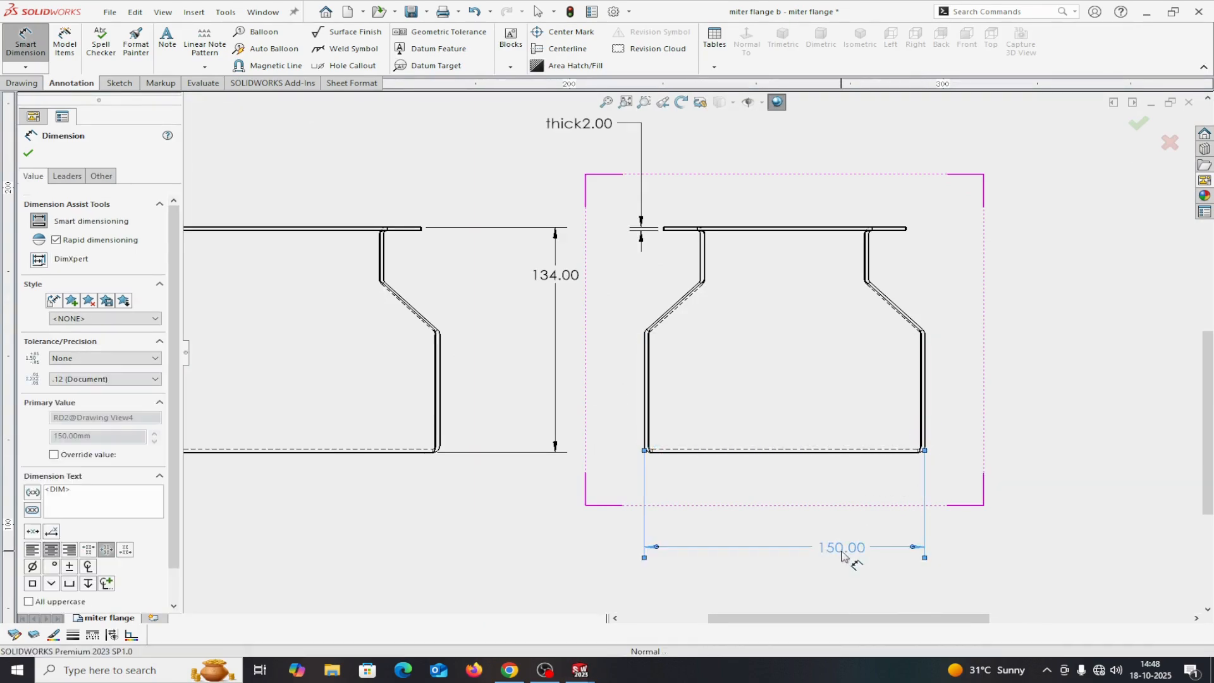
pyautogui.click(29, 154)
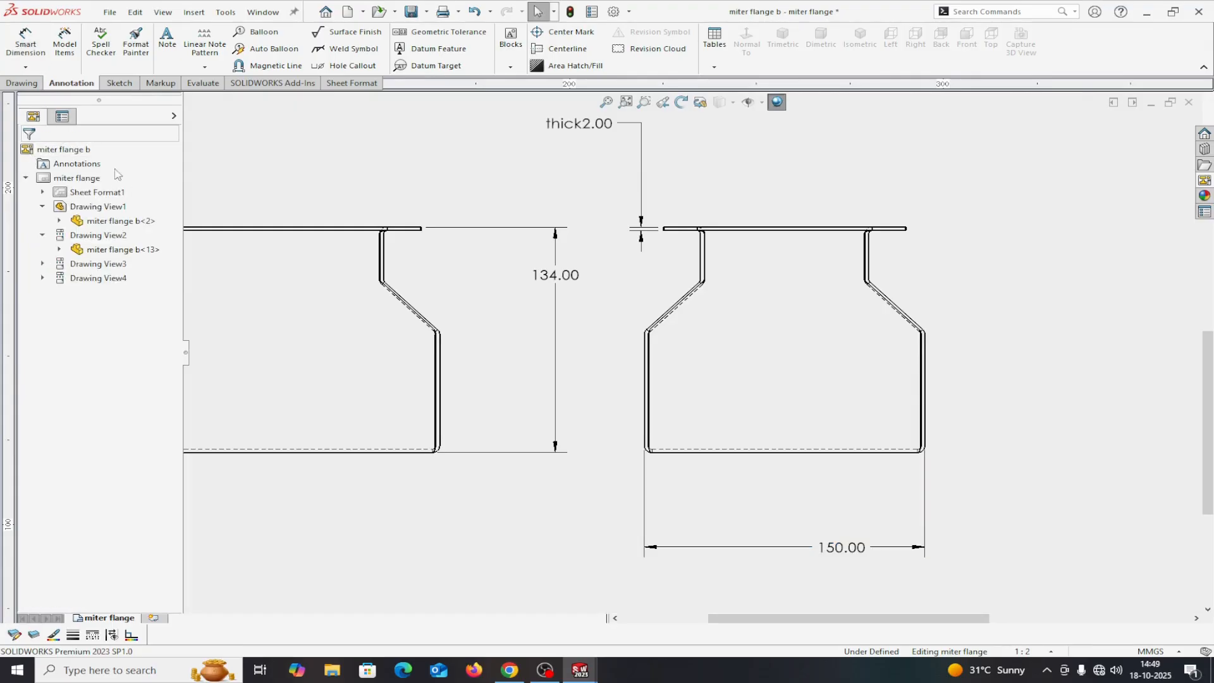
pyautogui.scroll(5, 542, 385)
pyautogui.scroll(2, 756, 366)
pyautogui.scroll(-2, 753, 301)
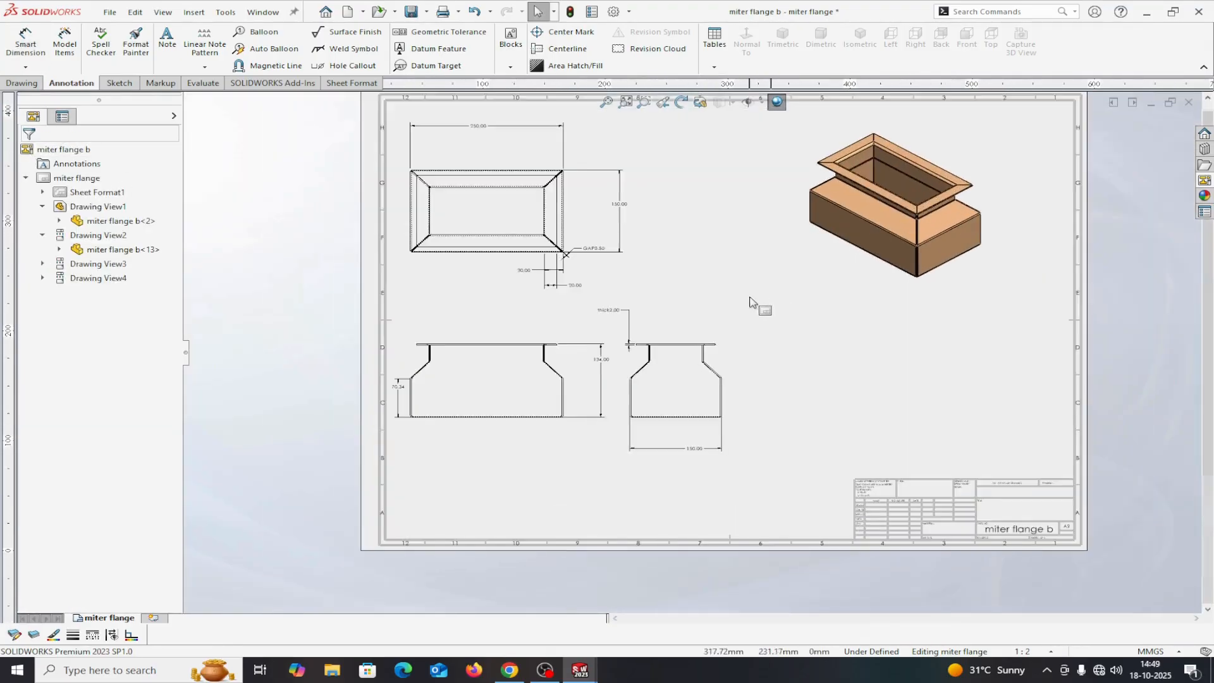
pyautogui.scroll(2, 738, 300)
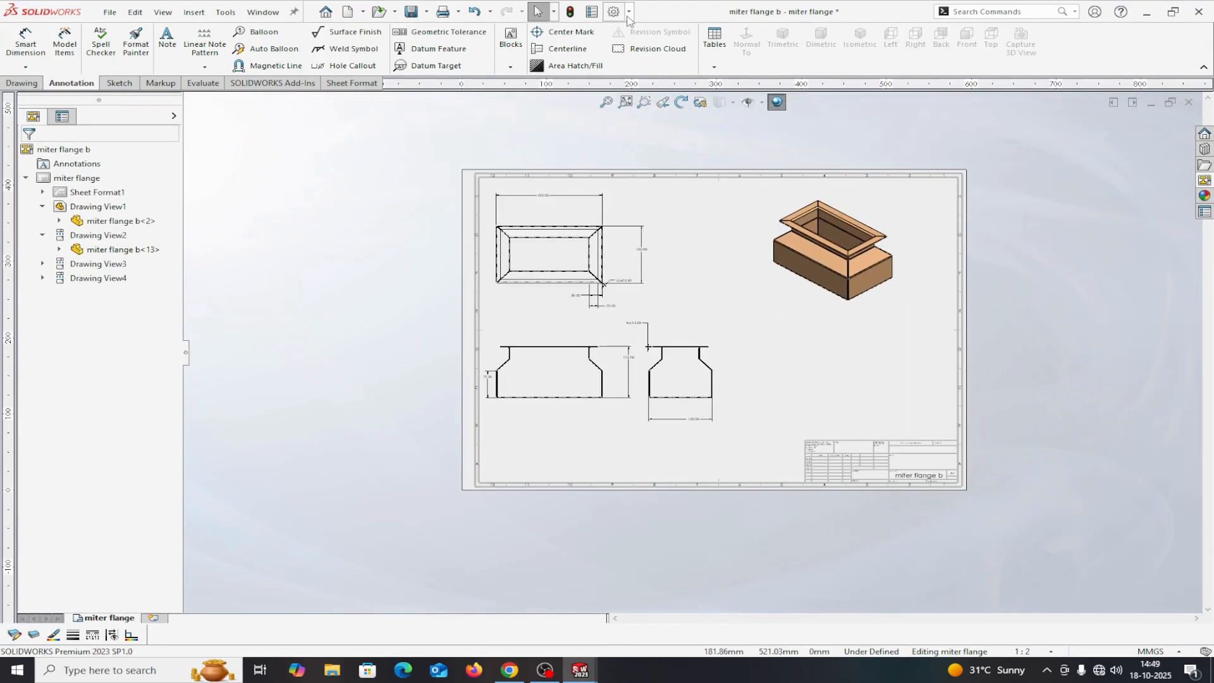
pyautogui.click(629, 12)
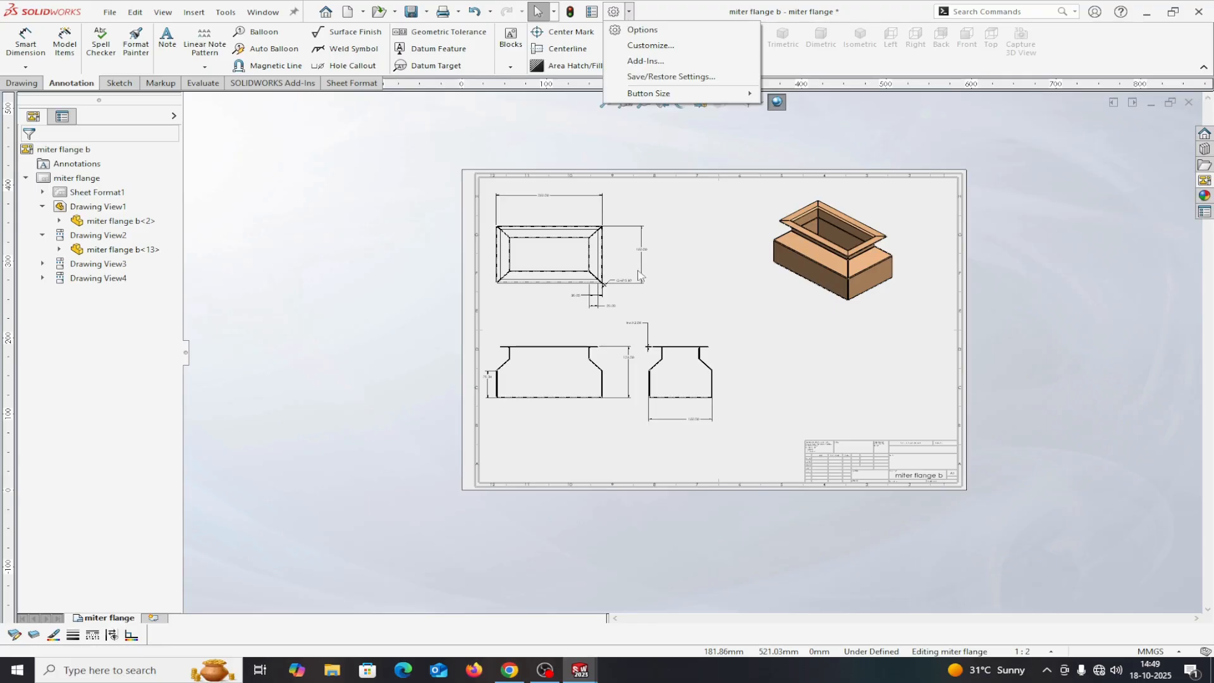
pyautogui.click(704, 127)
pyautogui.scroll(-6, 690, 497)
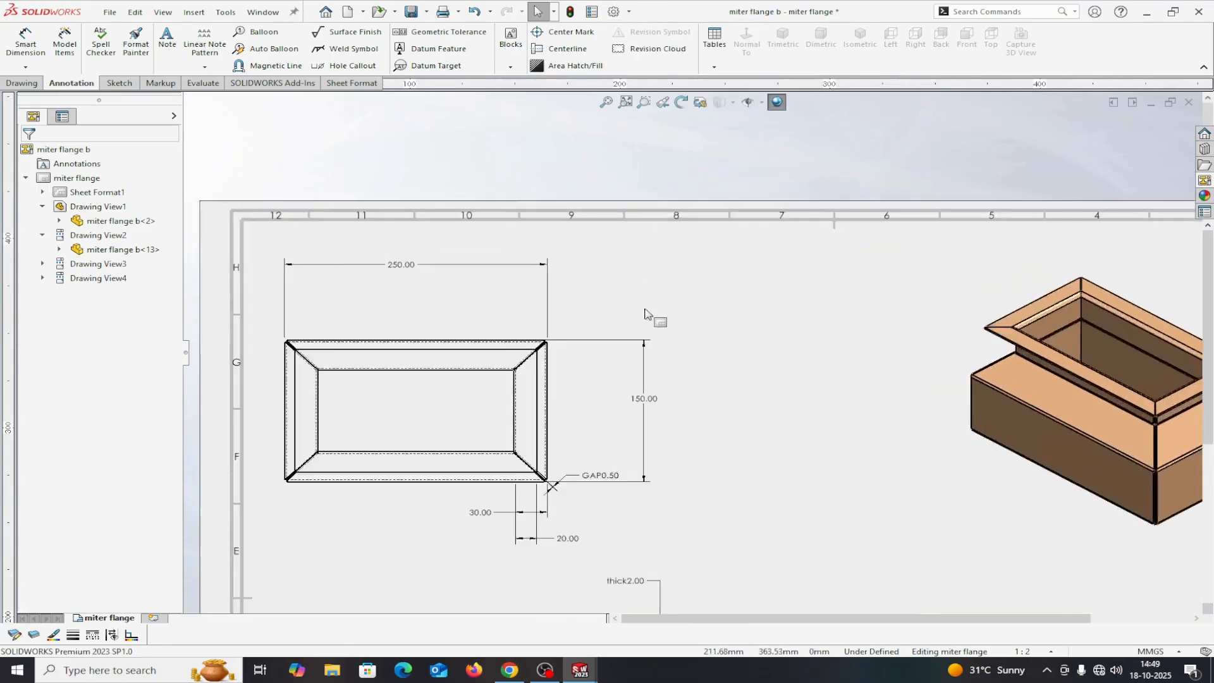
# Step: Set the primary dimension precision to None in the drawing's document properties and apply the change
pyautogui.click(629, 13)
pyautogui.click(642, 28)
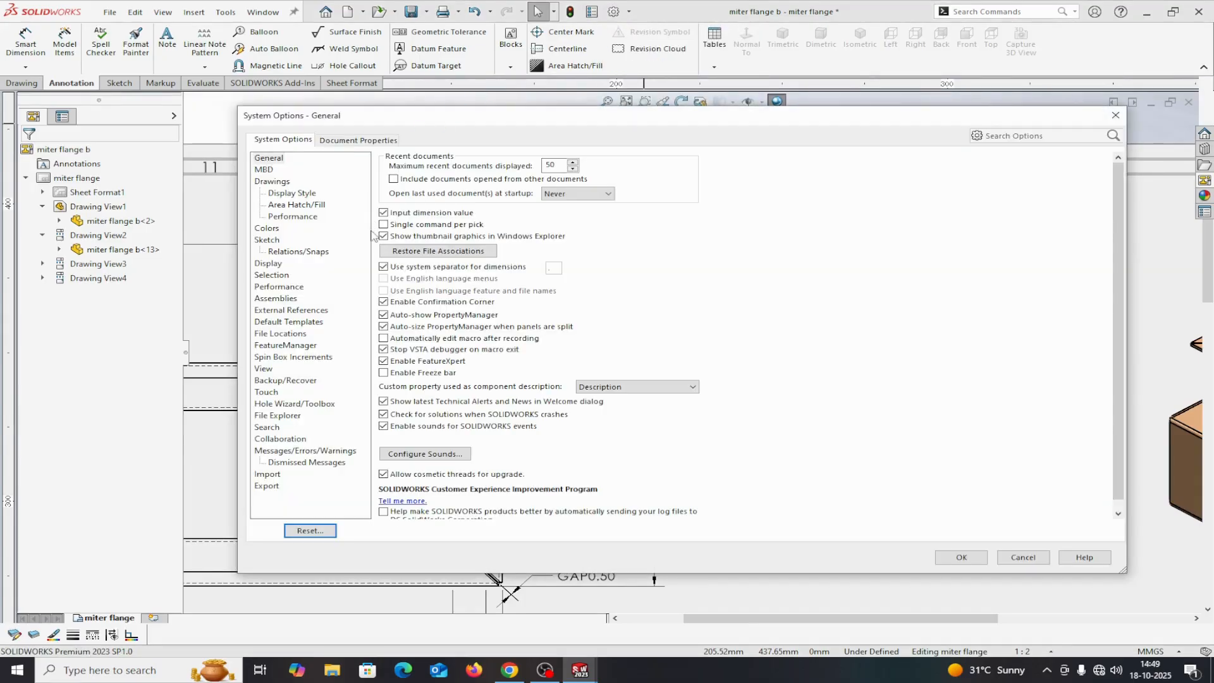
pyautogui.click(353, 142)
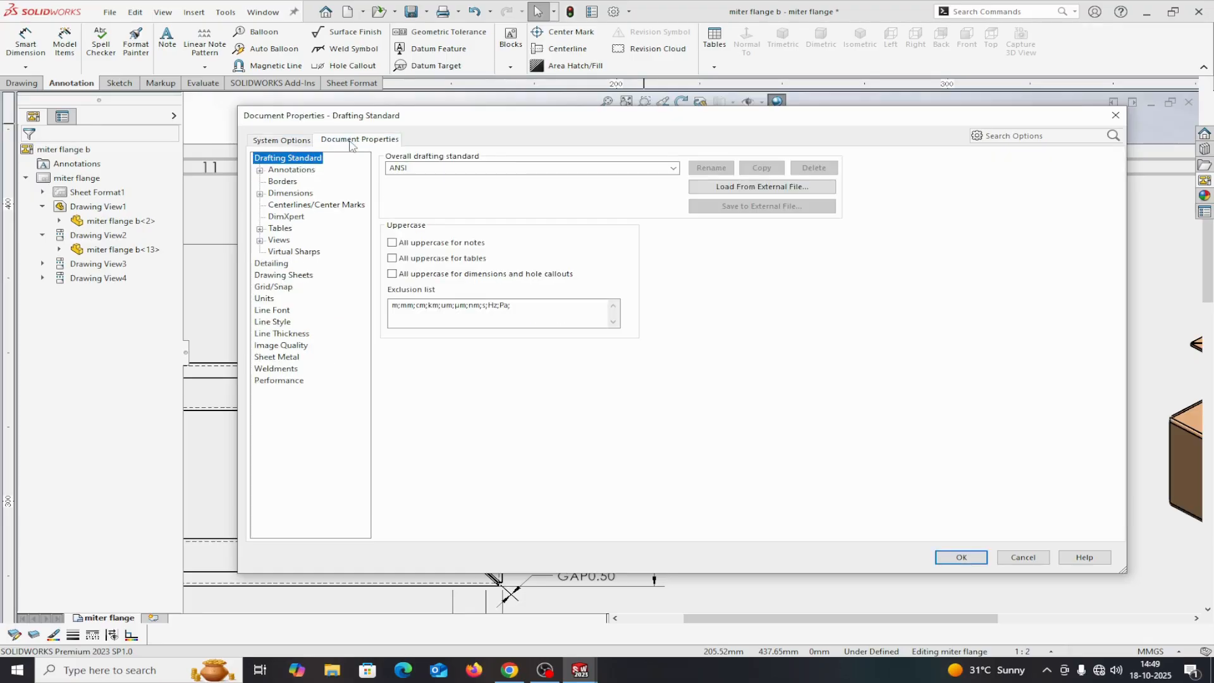
pyautogui.click(292, 193)
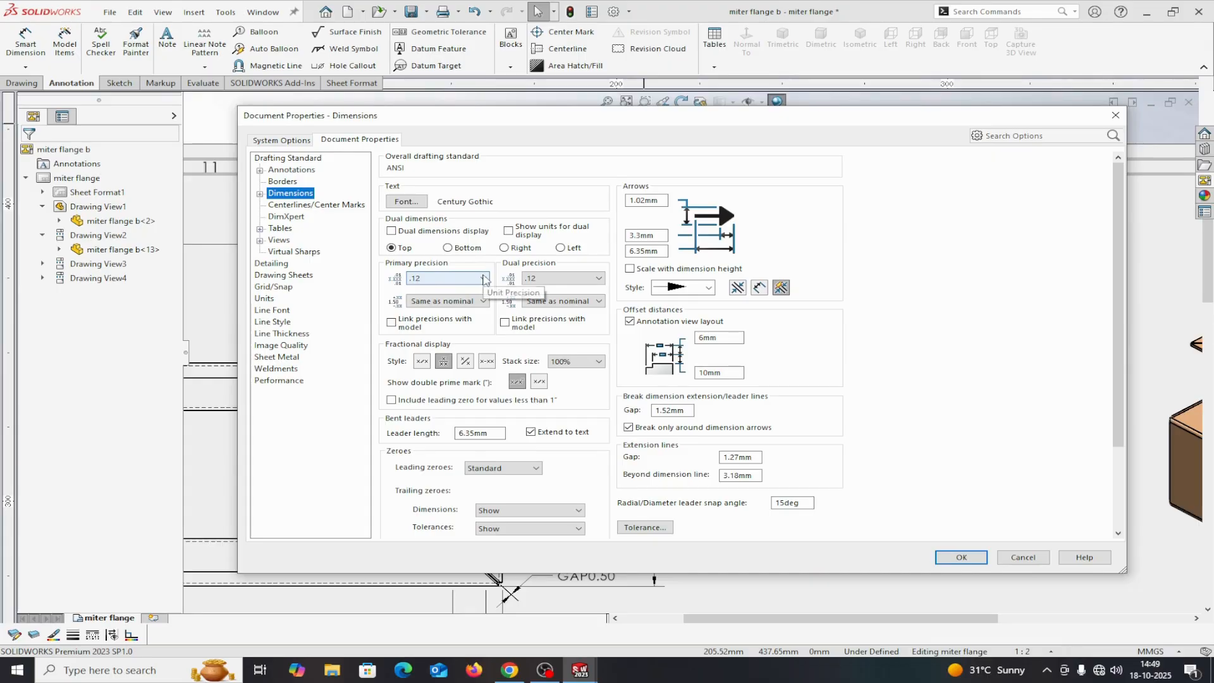
pyautogui.click(484, 279)
pyautogui.click(453, 293)
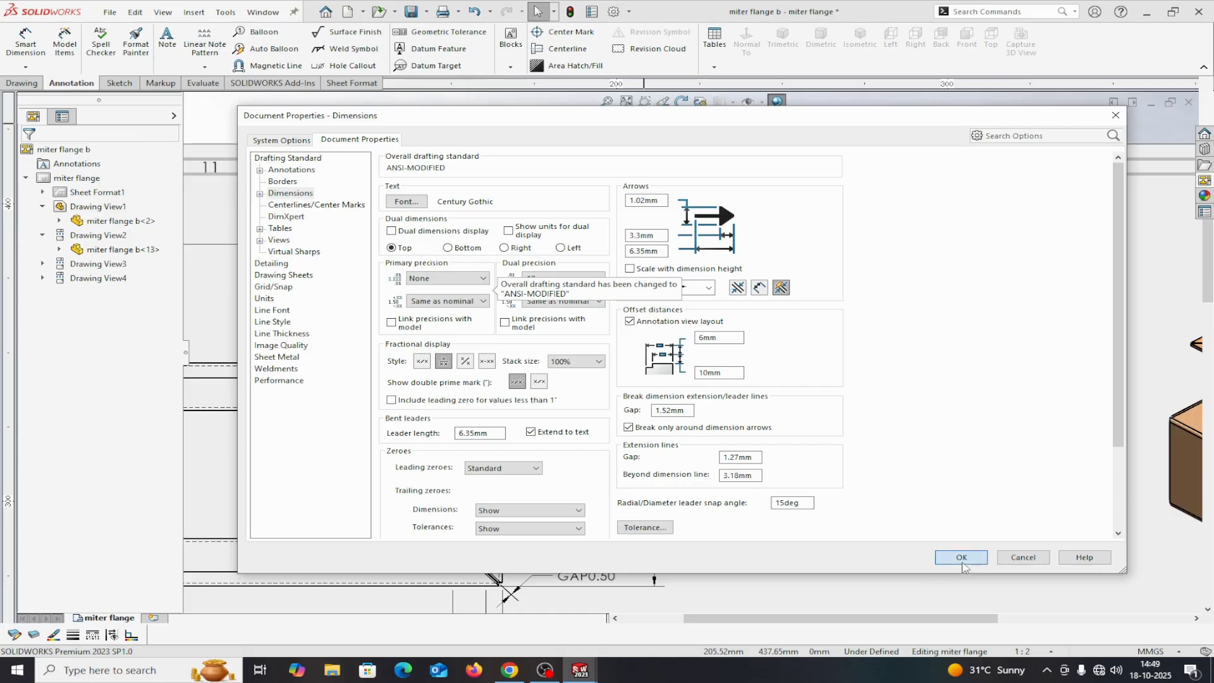
pyautogui.click(962, 562)
# Step: Examine the dimension text across the top, front and side views of the drawing sheet
pyautogui.scroll(9, 930, 541)
pyautogui.scroll(-1, 666, 343)
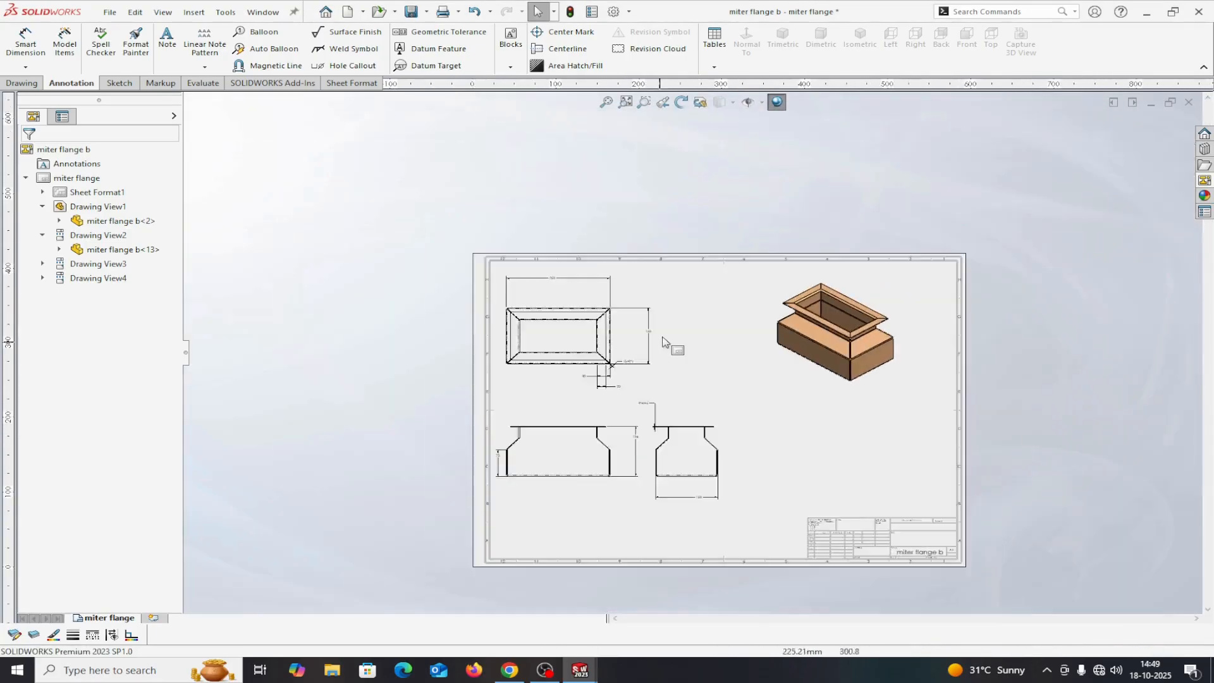
pyautogui.scroll(-7, 665, 342)
pyautogui.scroll(8, 665, 412)
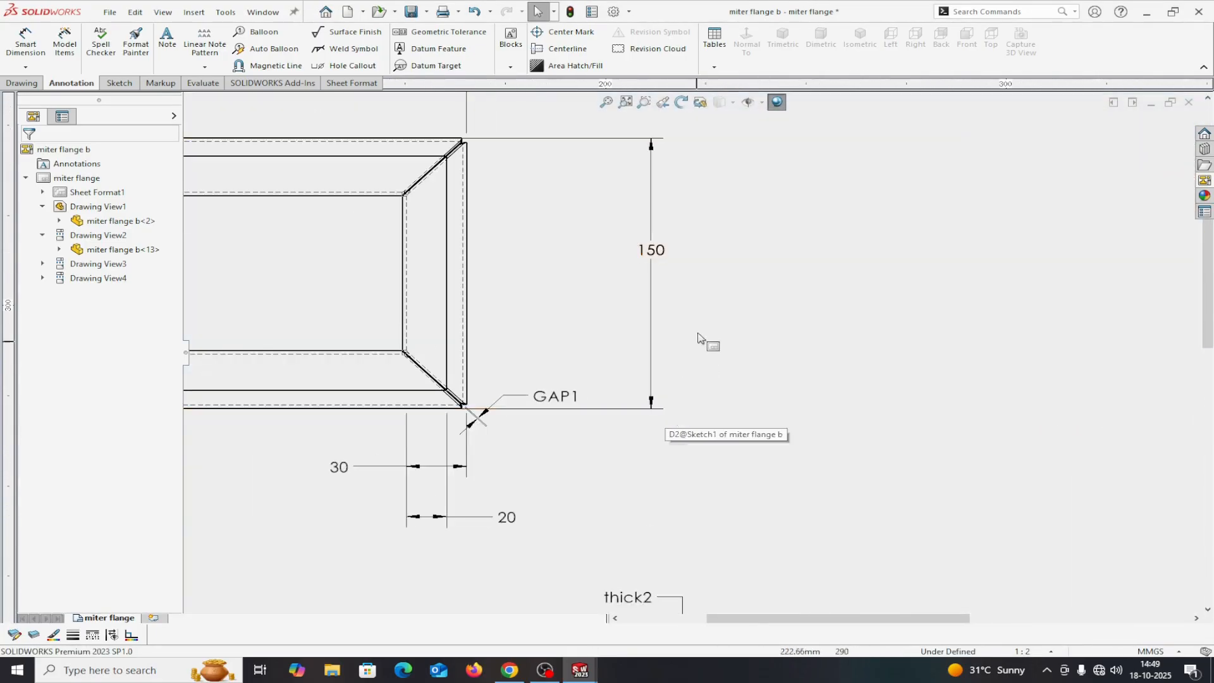
pyautogui.scroll(4, 805, 481)
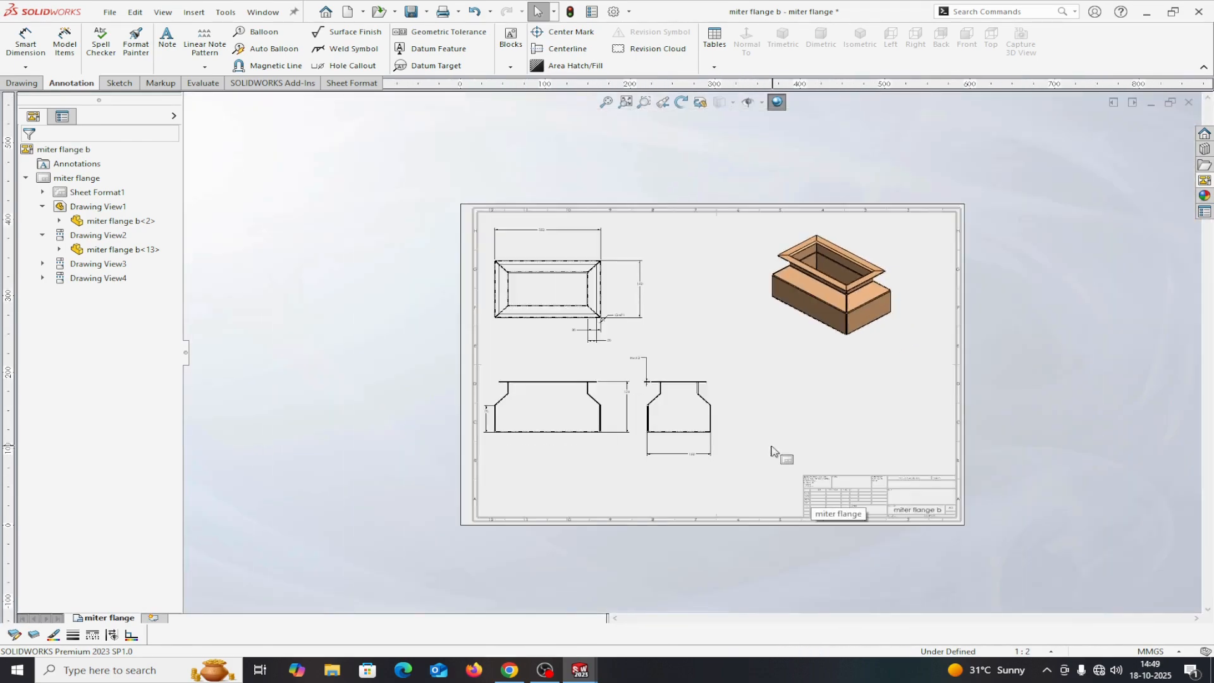
pyautogui.scroll(-3, 740, 407)
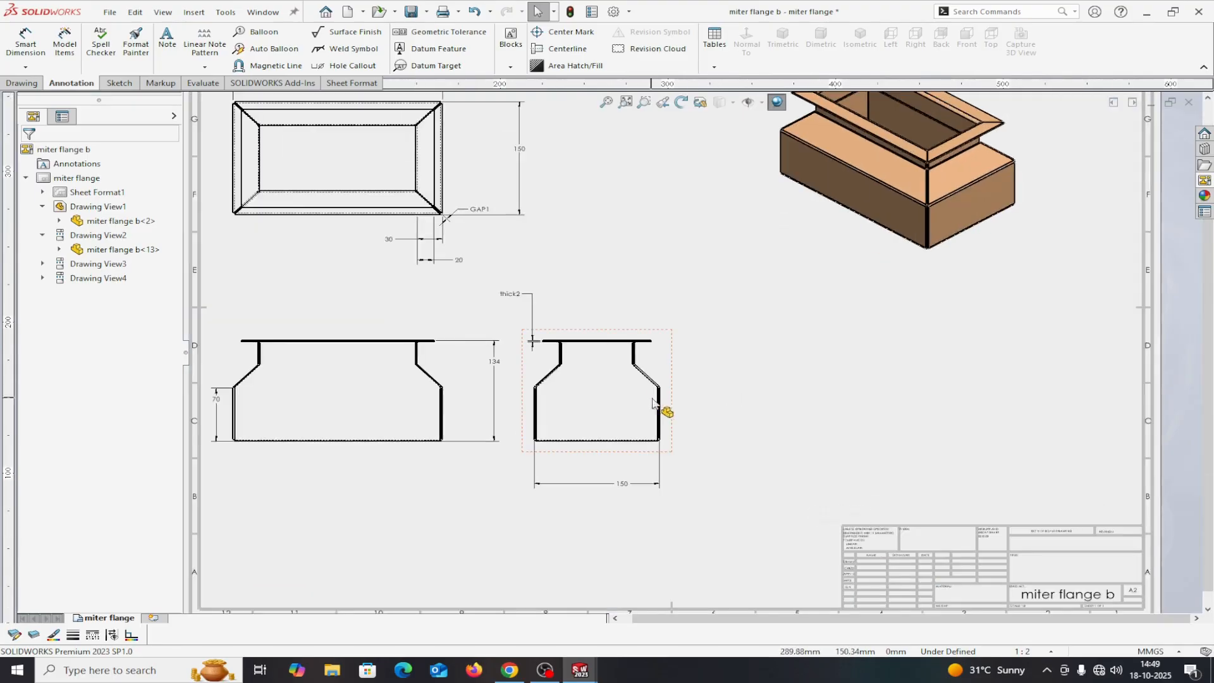
pyautogui.scroll(-5, 670, 386)
pyautogui.scroll(3, 663, 376)
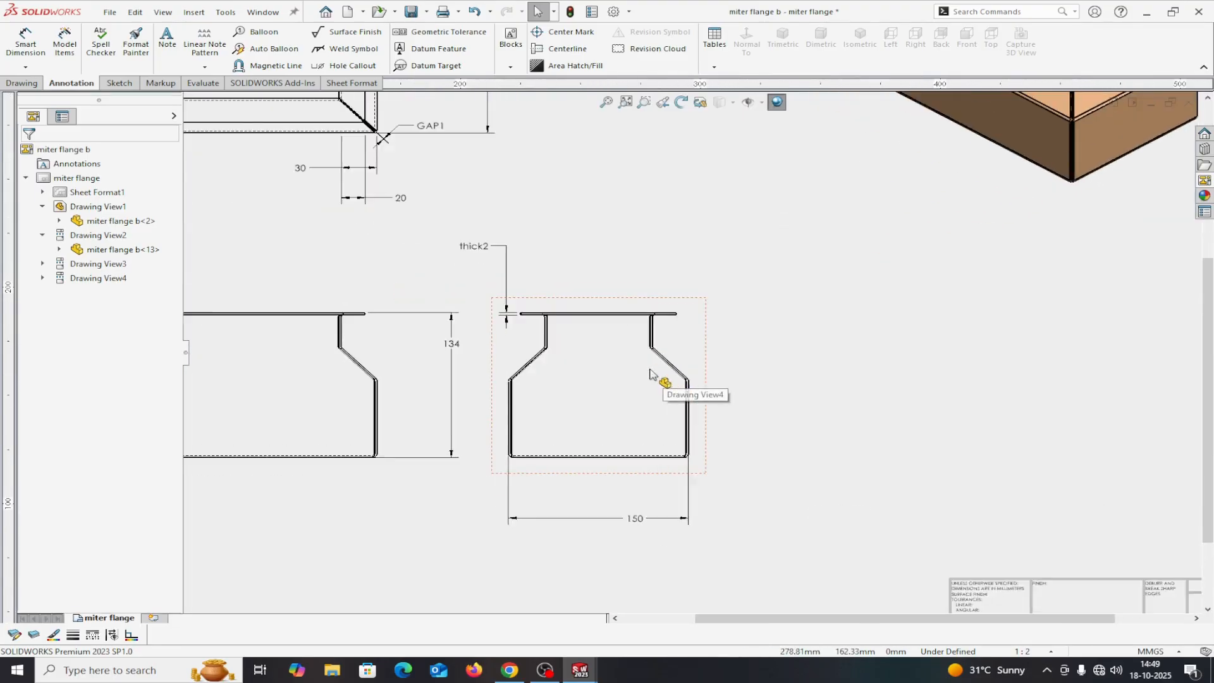
# Step: Dimension the front view's overall height from its bottom edge to the top flange edge, placing it outside the 70 mm dimension
pyautogui.scroll(4, 653, 378)
pyautogui.scroll(-4, 650, 374)
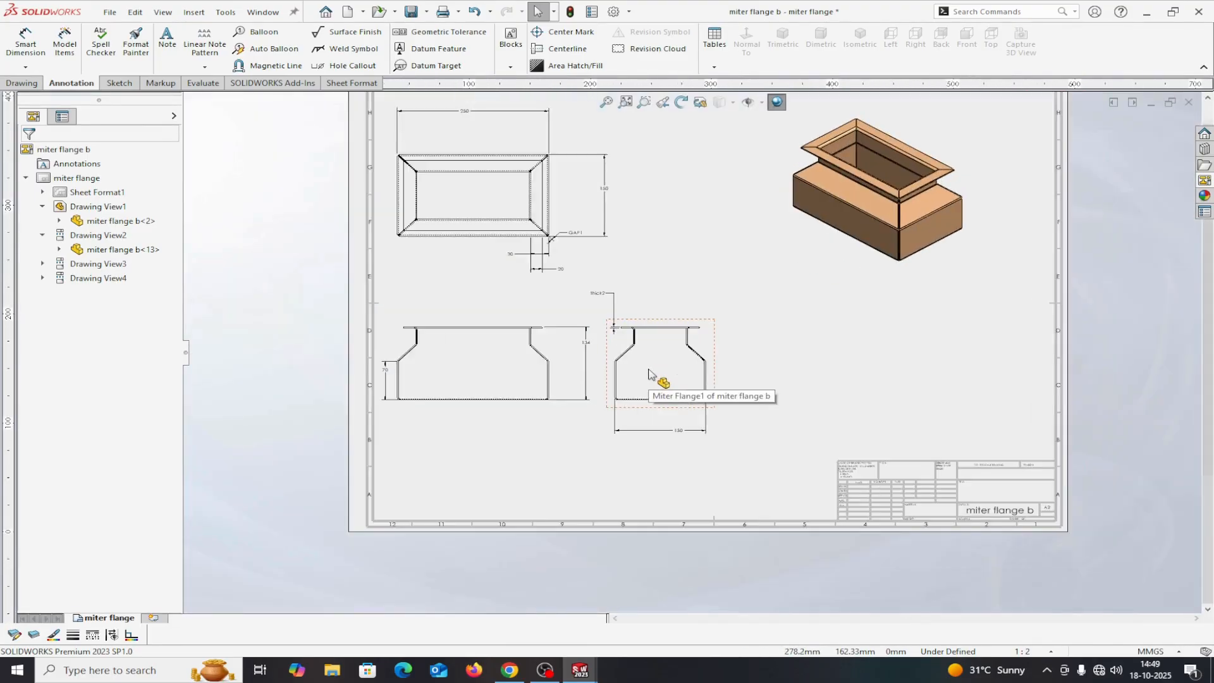
pyautogui.scroll(2, 683, 373)
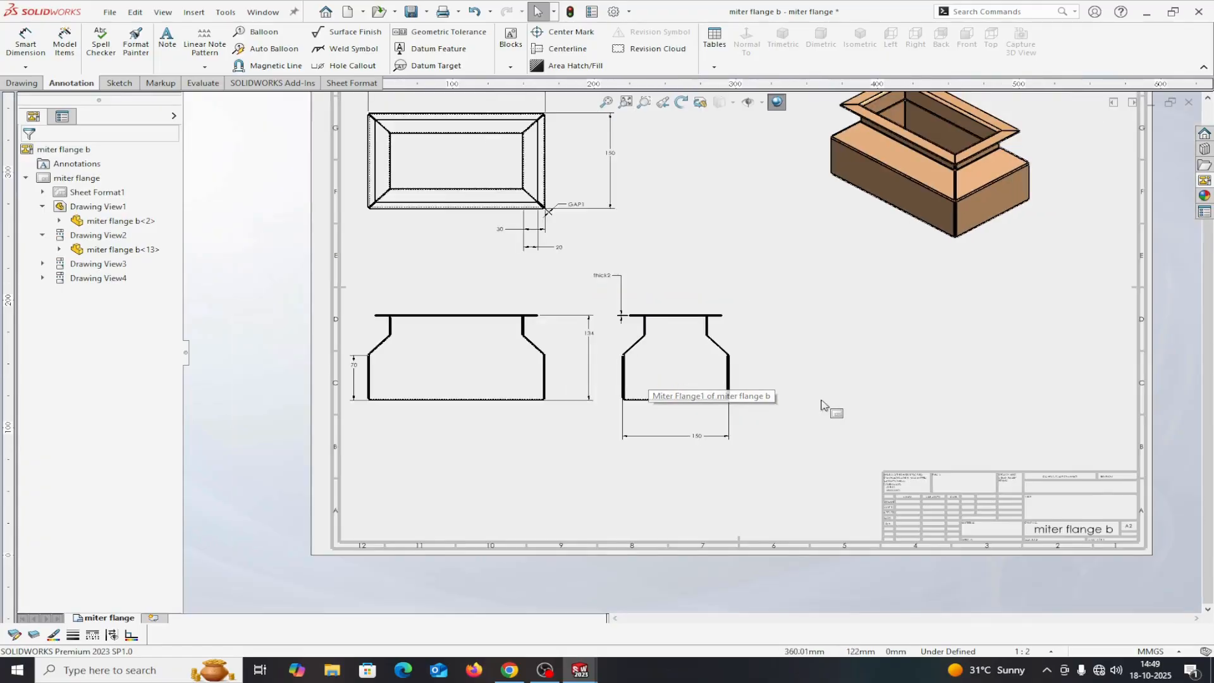
pyautogui.click(25, 47)
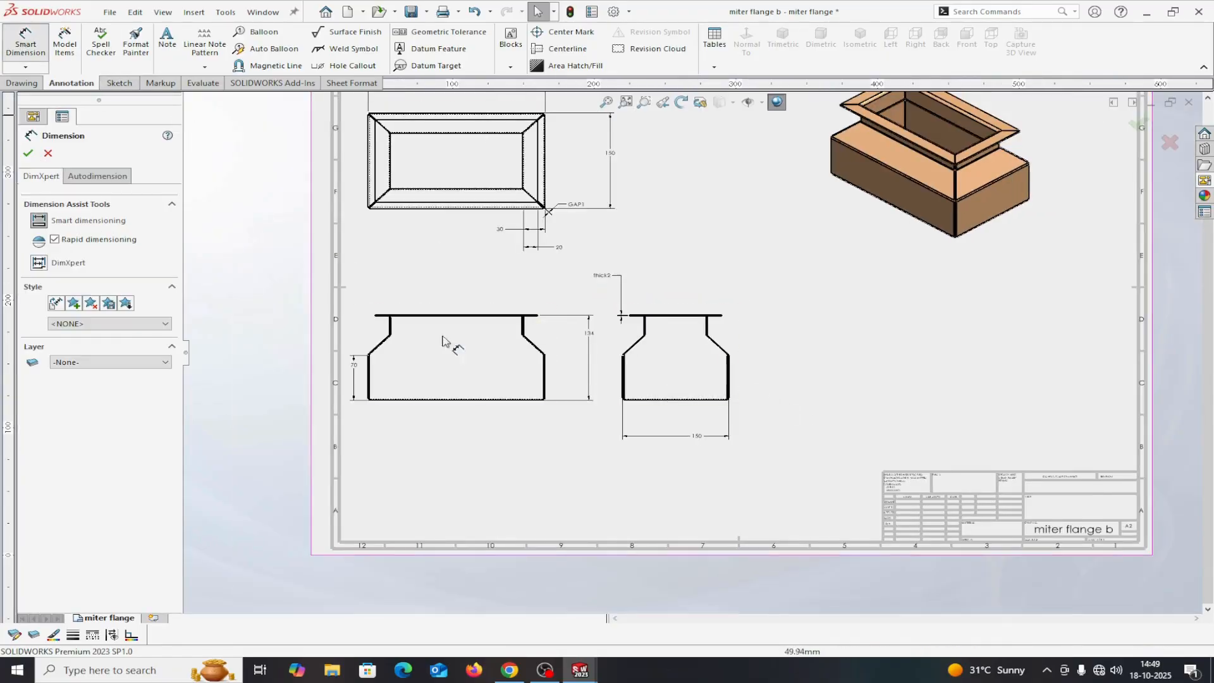
pyautogui.scroll(-3, 477, 411)
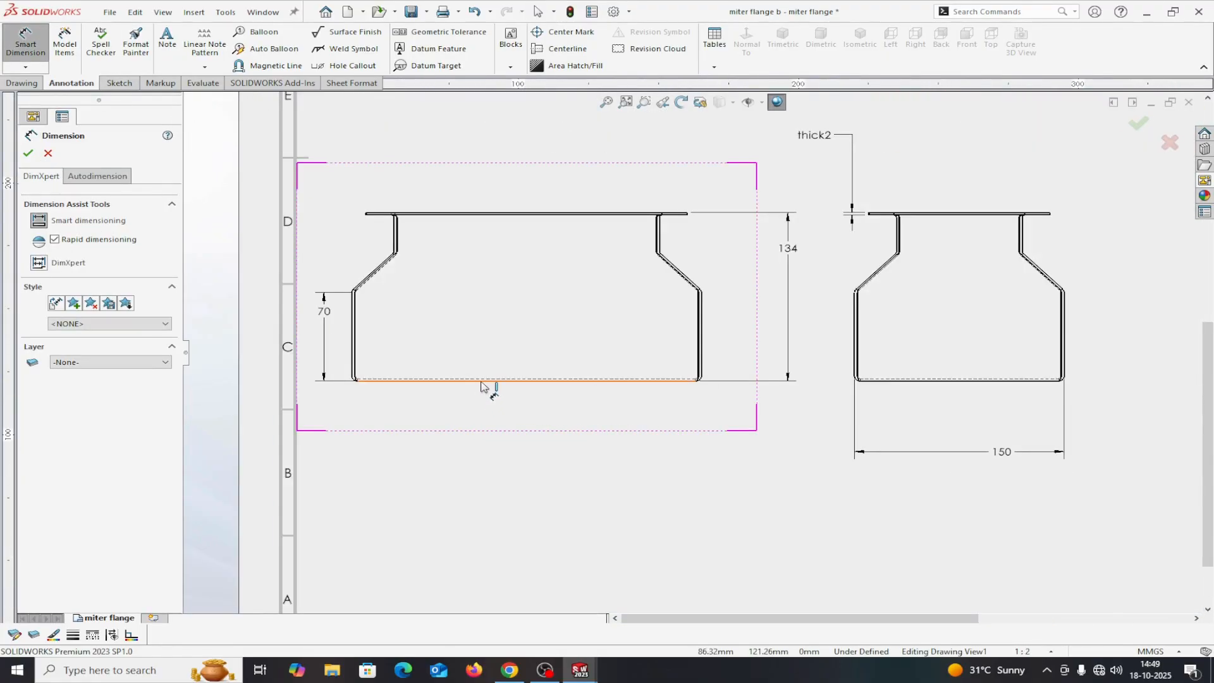
pyautogui.click(482, 379)
pyautogui.scroll(-3, 466, 217)
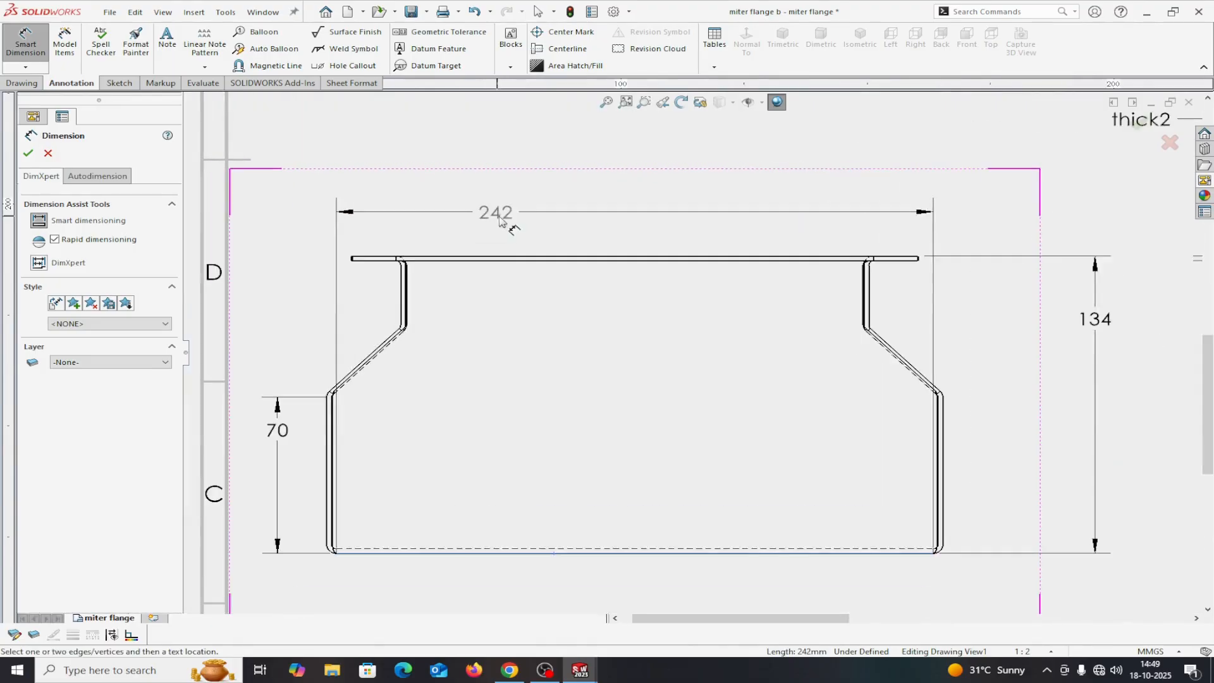
pyautogui.click(494, 270)
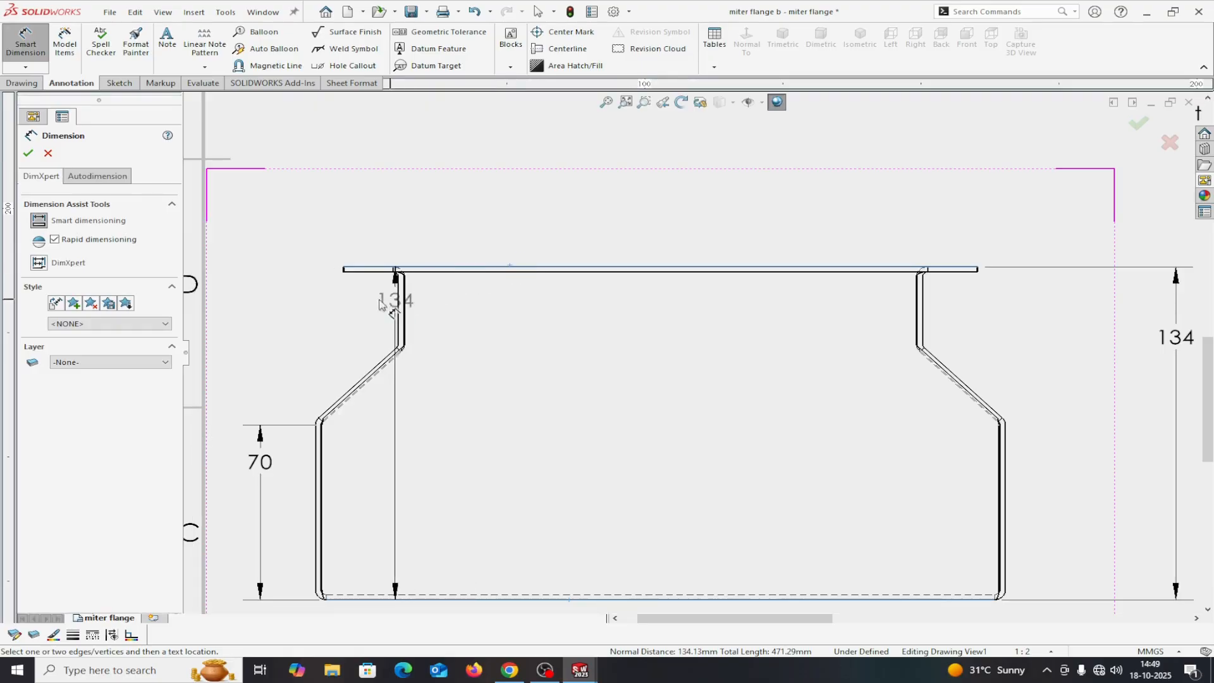
pyautogui.click(240, 322)
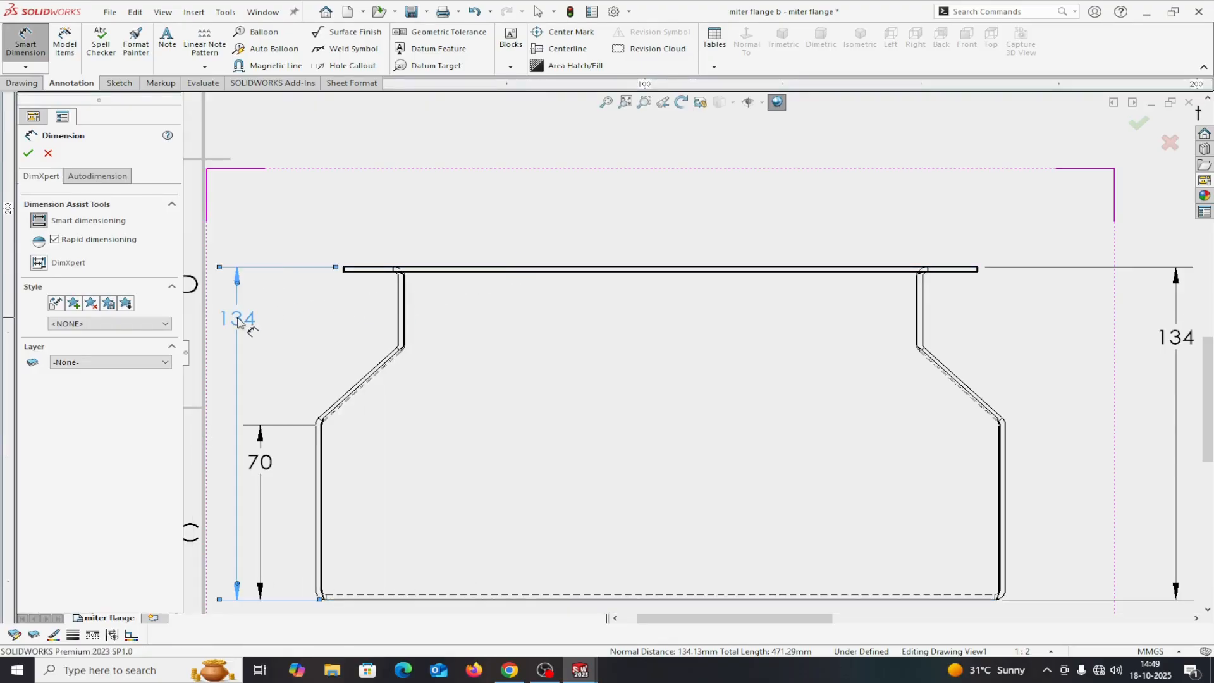
pyautogui.click(27, 154)
# Step: Add a note reading "TOP VIEW" in the space between the top view and the front view
pyautogui.scroll(8, 620, 423)
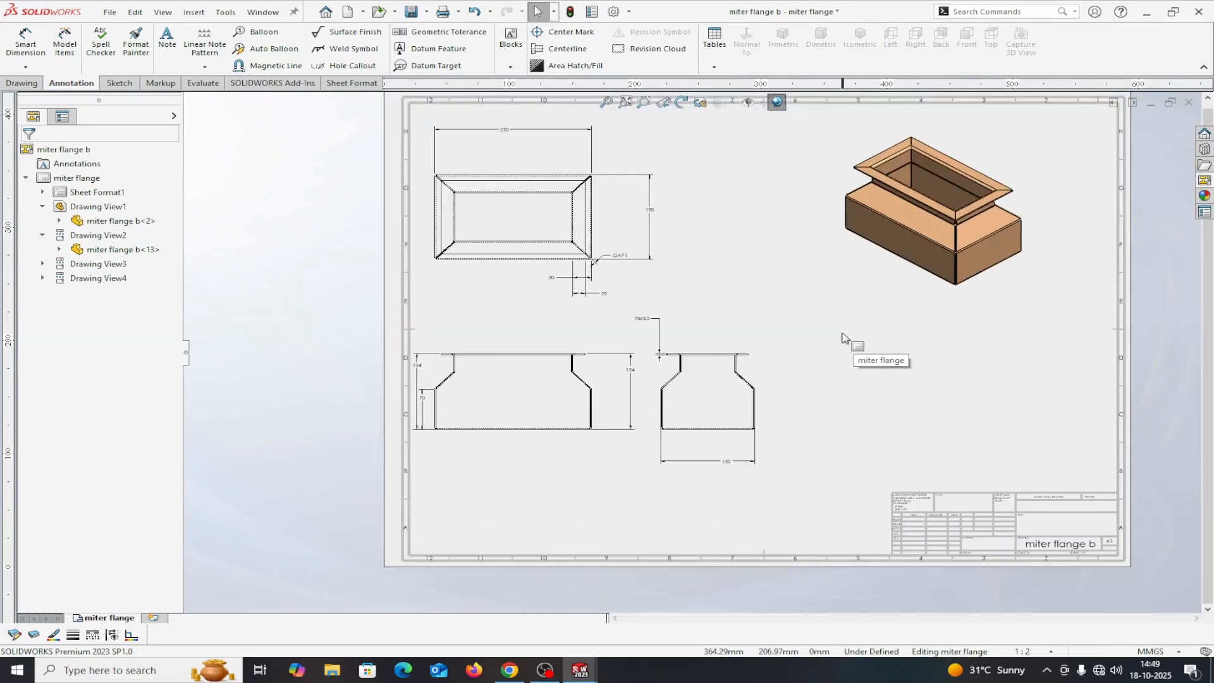
pyautogui.scroll(2, 845, 338)
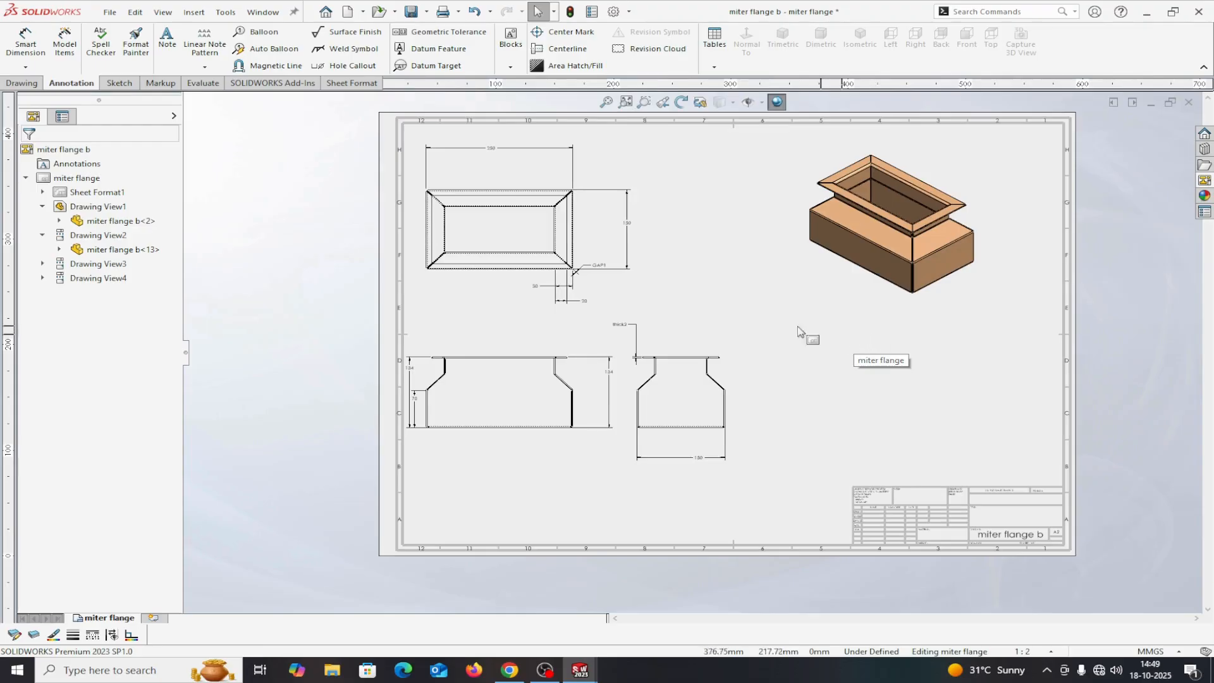
pyautogui.click(175, 65)
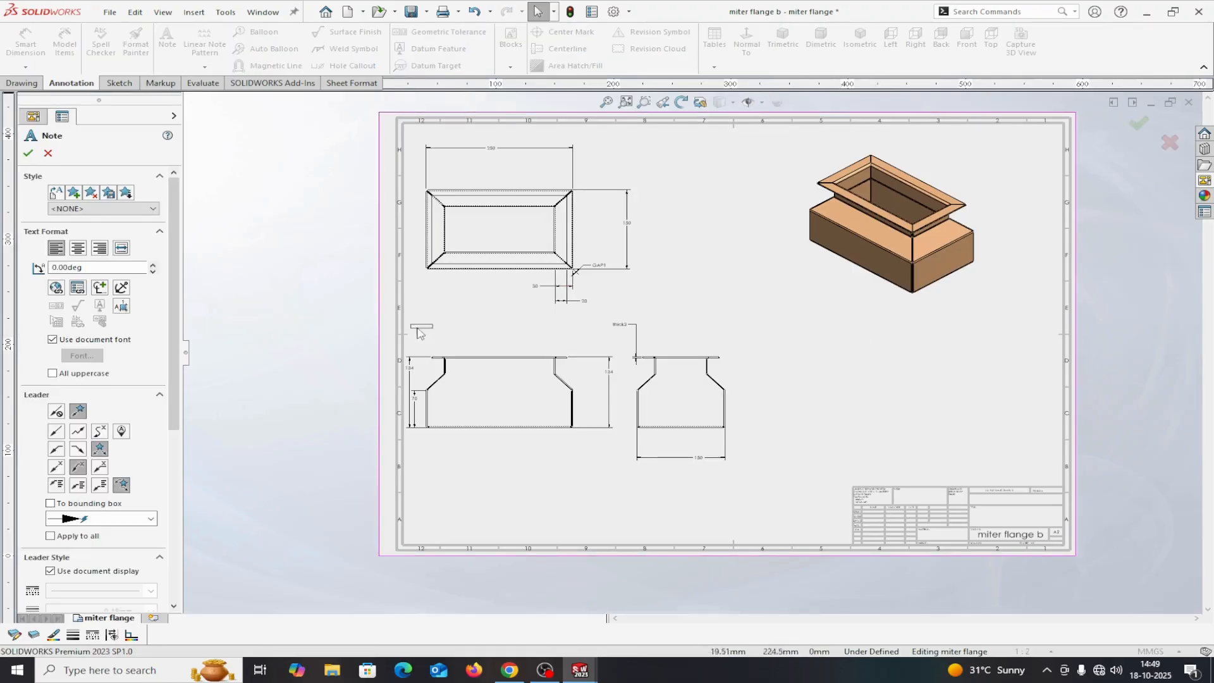
pyautogui.click(464, 314)
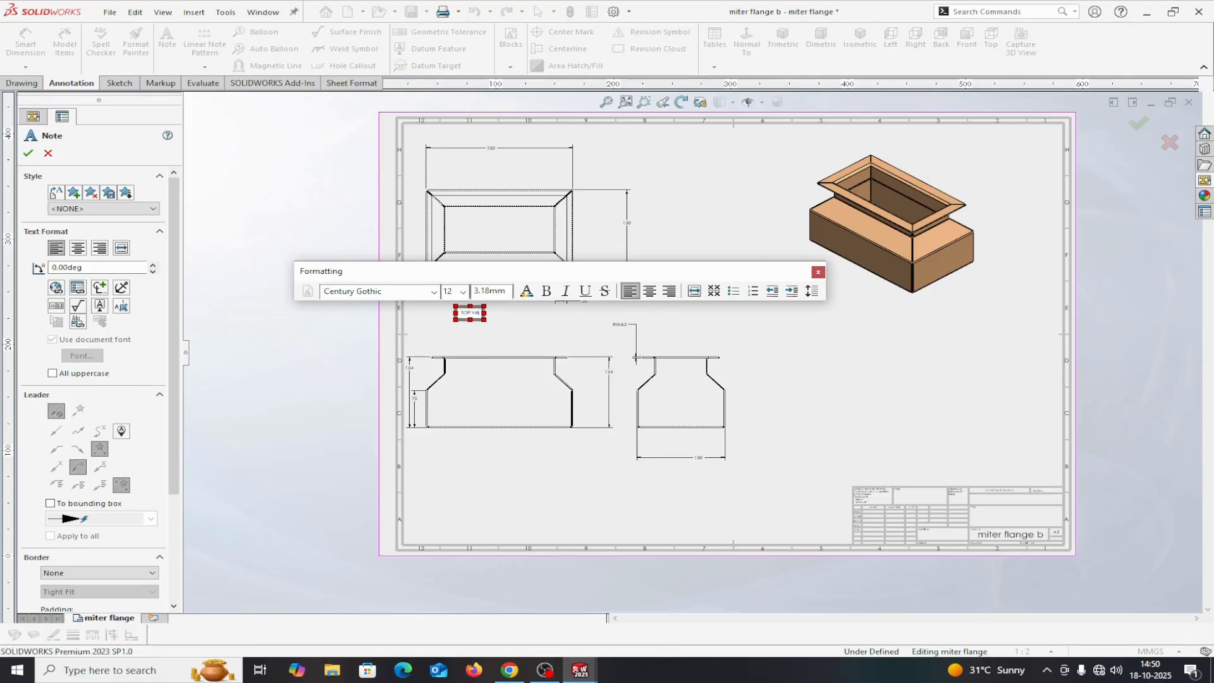
pyautogui.write('W')
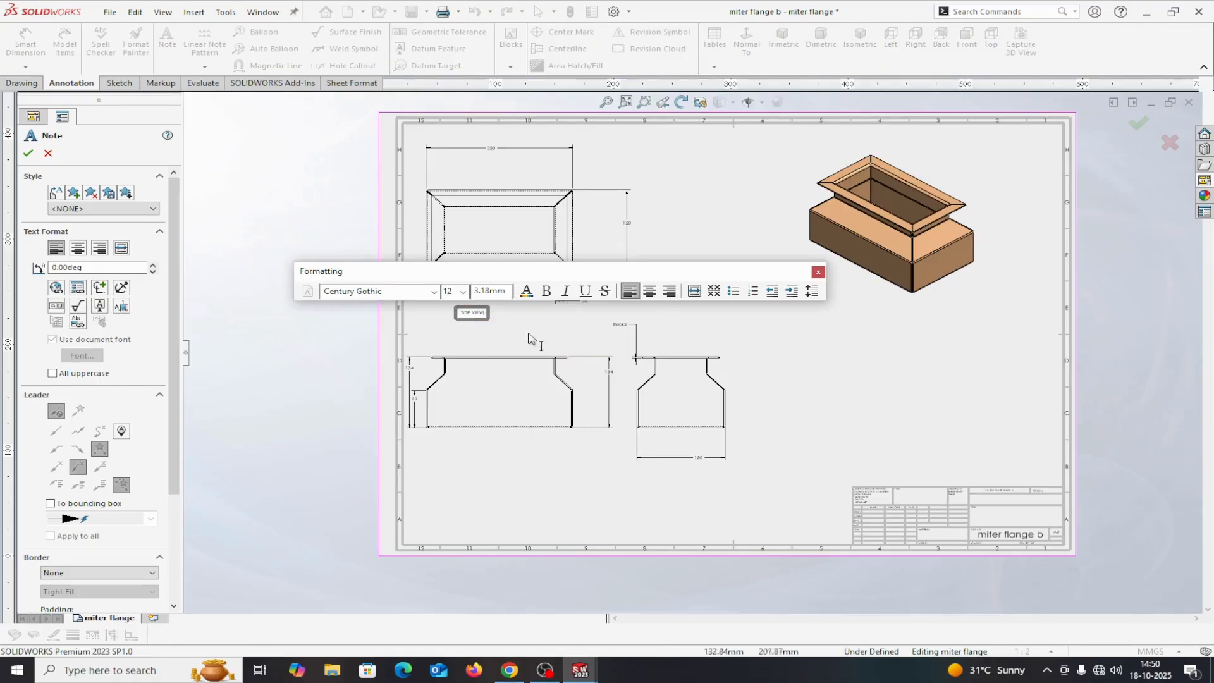
# Step: Set the "TOP VIEW" note's font size to 20 and its text colour to red
pyautogui.doubleClick(462, 316)
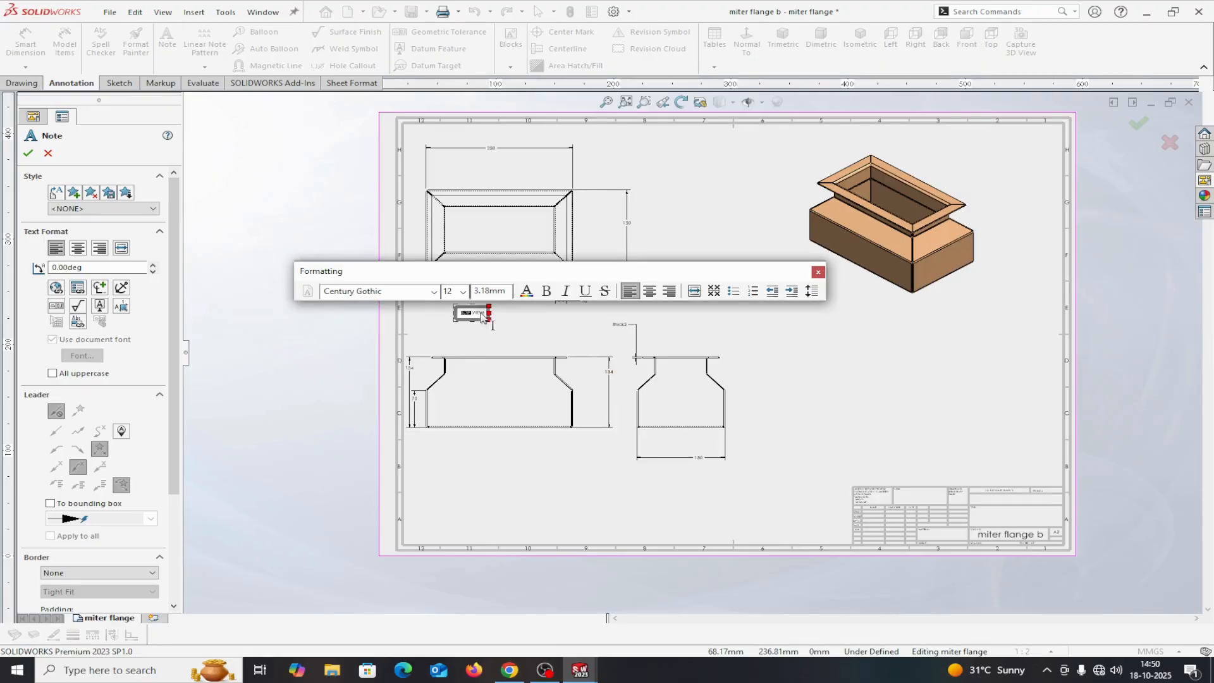
pyautogui.click(463, 292)
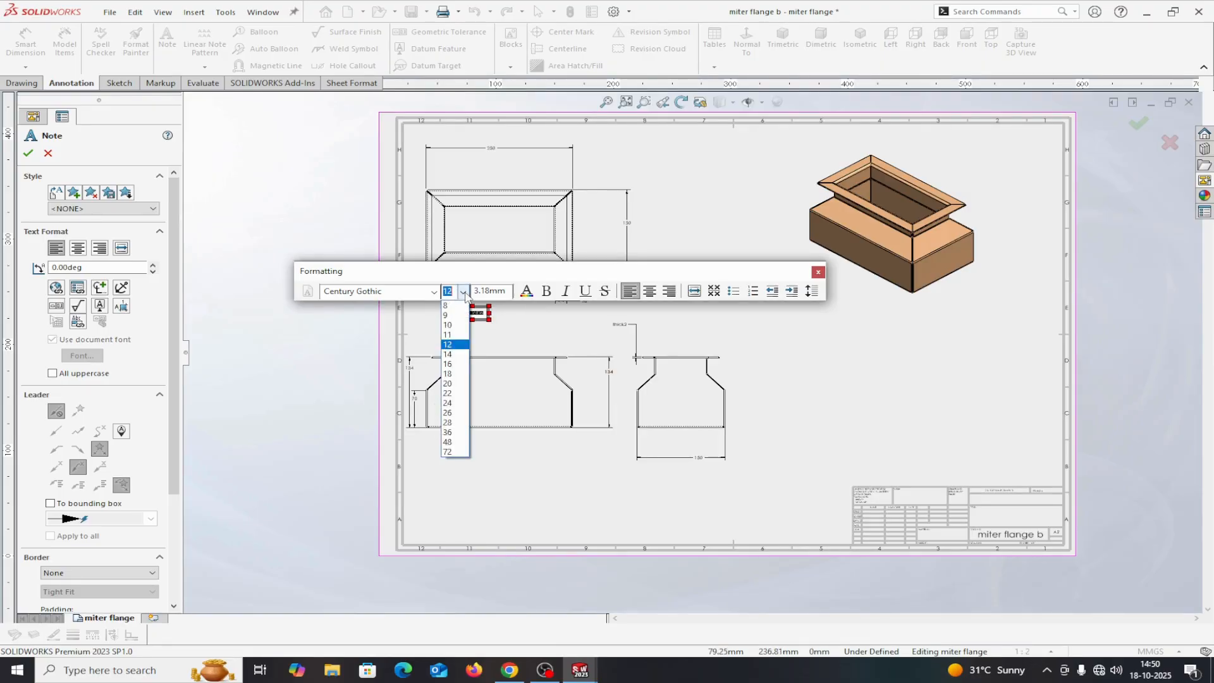
pyautogui.click(454, 384)
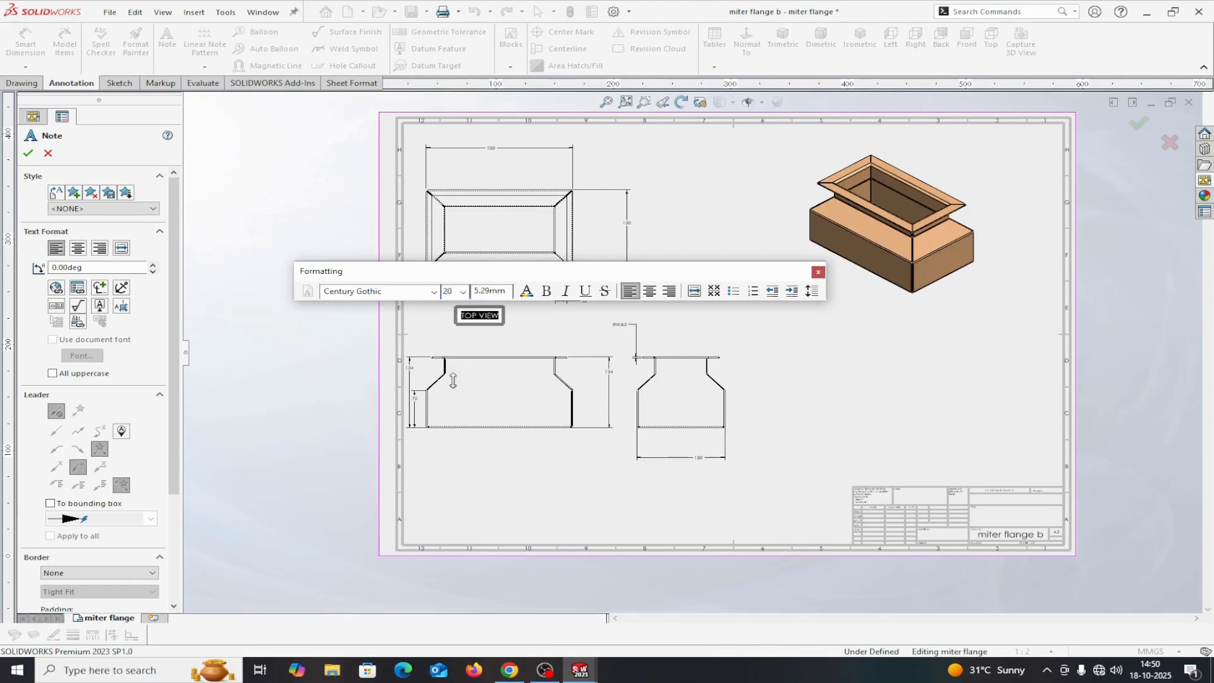
pyautogui.click(526, 291)
pyautogui.click(540, 264)
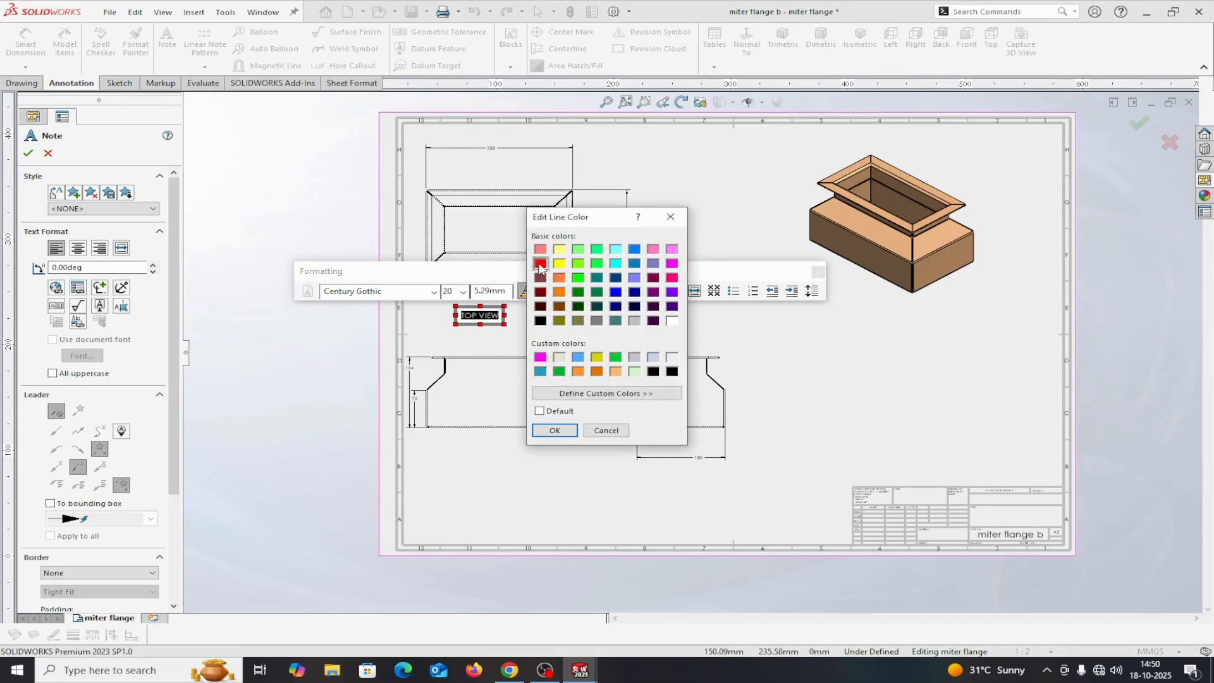
pyautogui.click(554, 430)
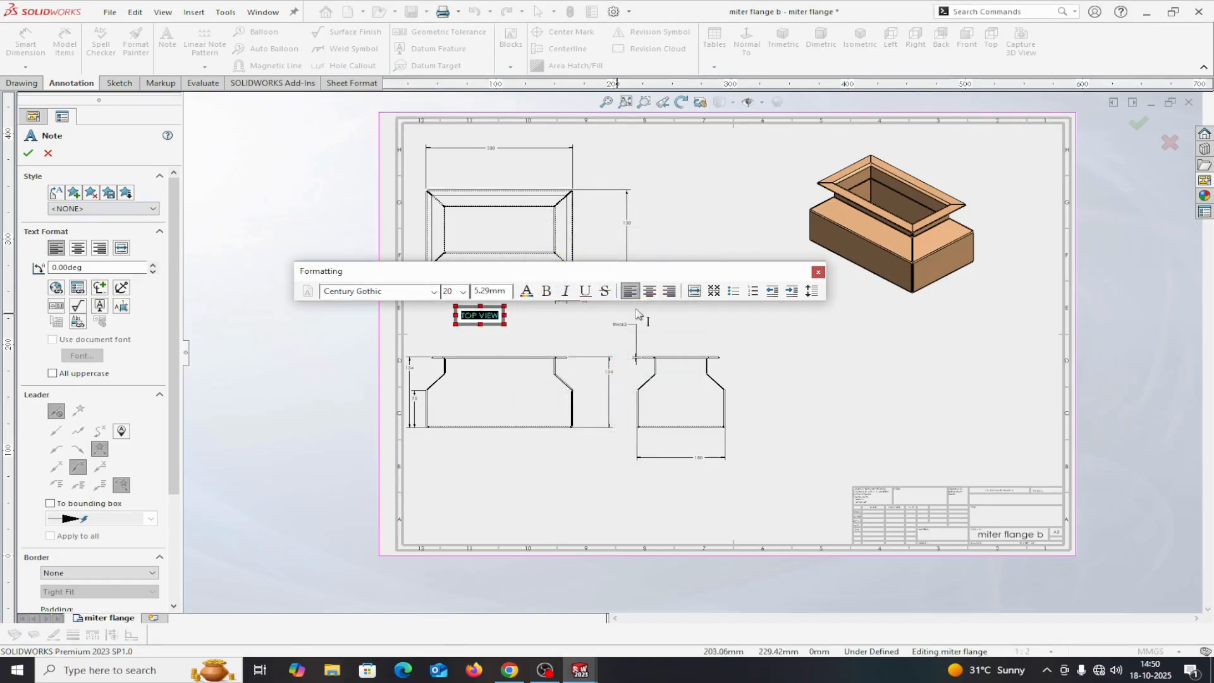
pyautogui.click(28, 151)
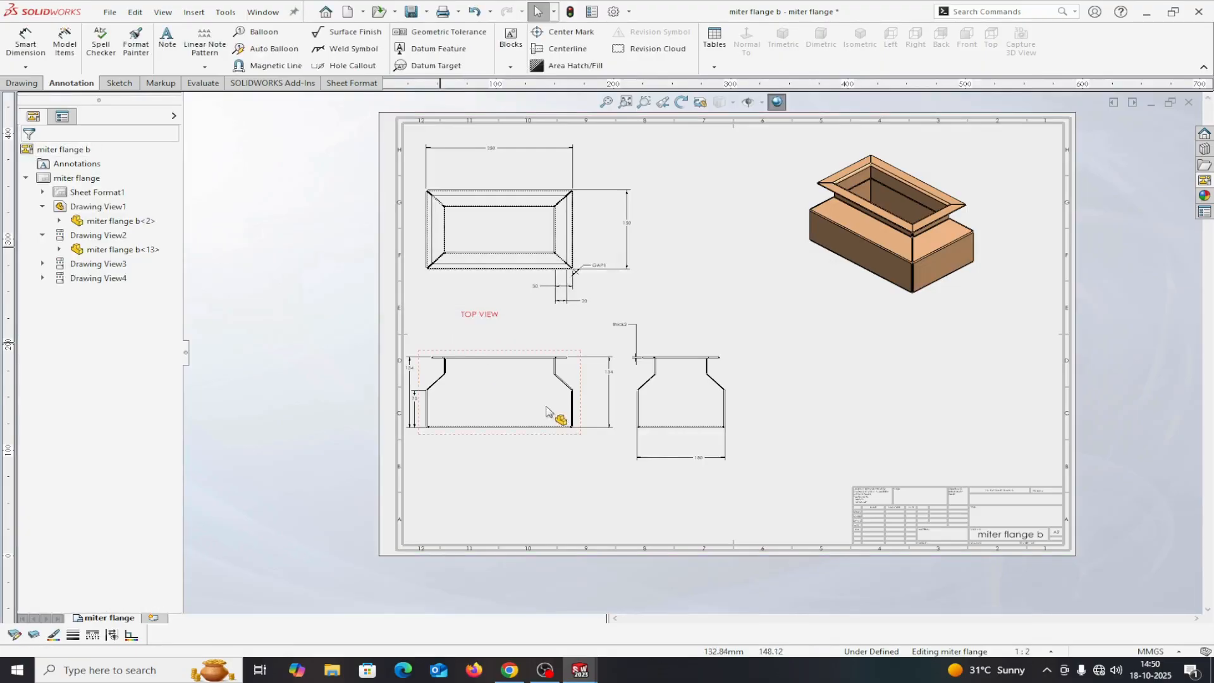
# Step: Copy the "TOP VIEW" note to below the front view and change the copy's text to "FRONT VIEW"
pyautogui.scroll(-3, 535, 345)
pyautogui.scroll(3, 528, 342)
pyautogui.scroll(-4, 532, 351)
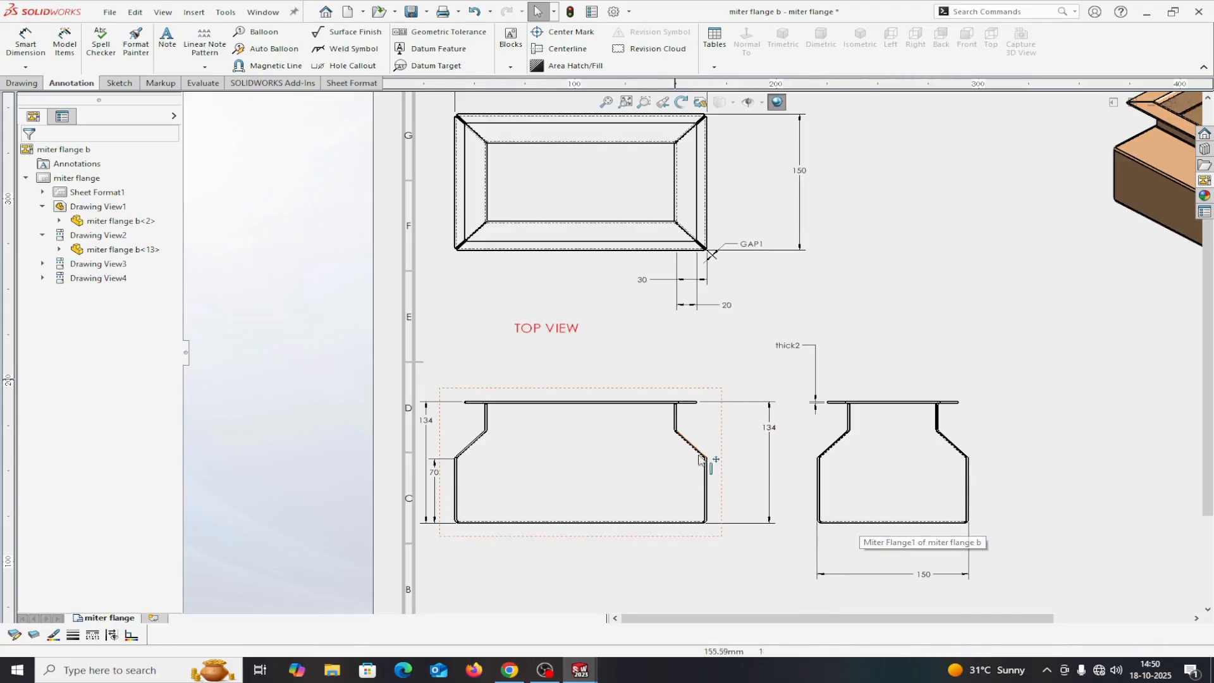
pyautogui.click(559, 332)
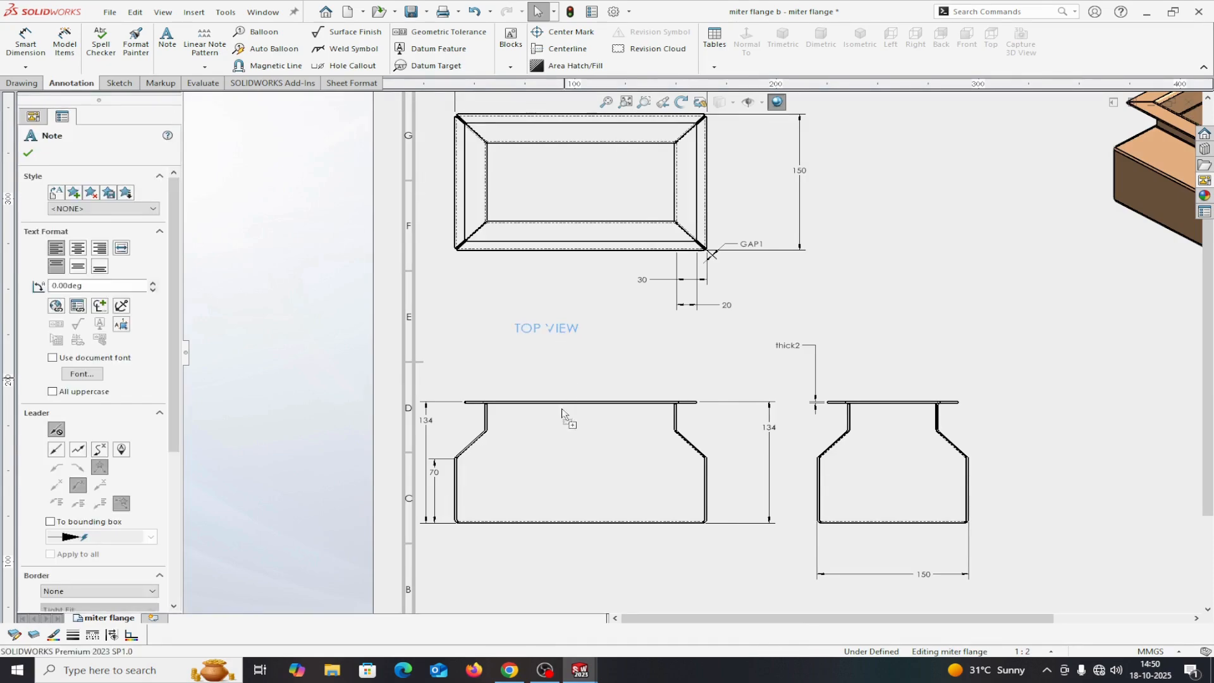
pyautogui.keyDown('ctrl'); pyautogui.moveTo(562, 567); pyautogui.dragTo(561, 568); pyautogui.keyUp('ctrl')
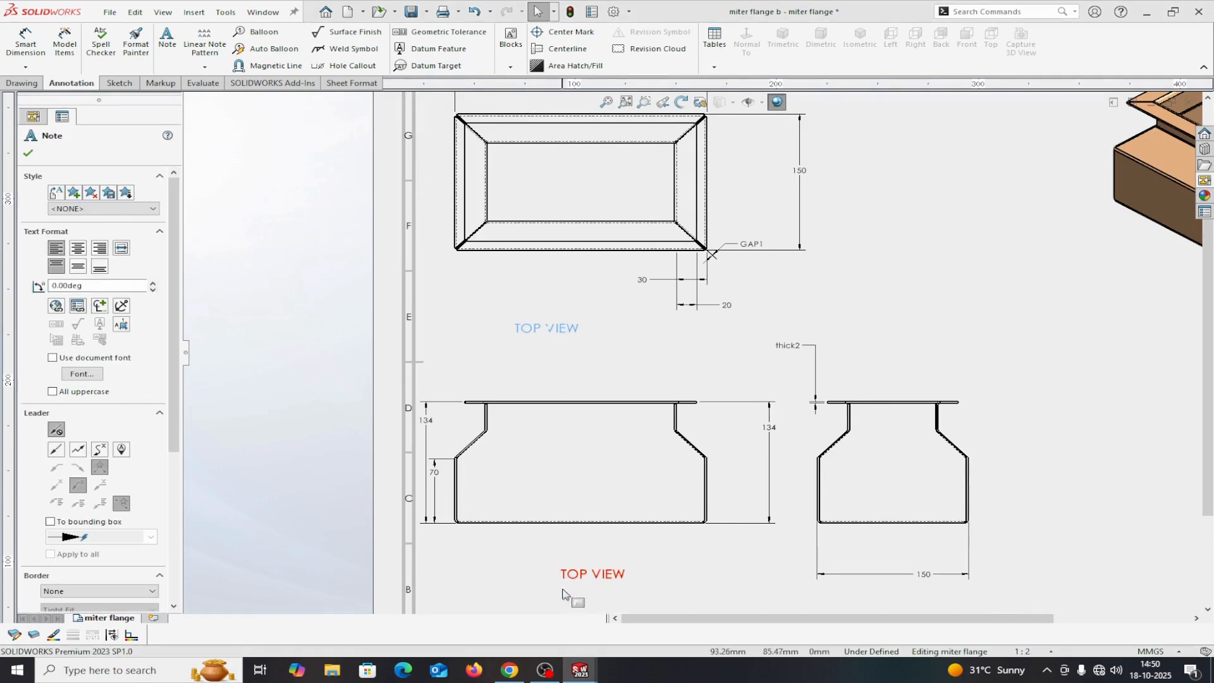
pyautogui.doubleClick(593, 577)
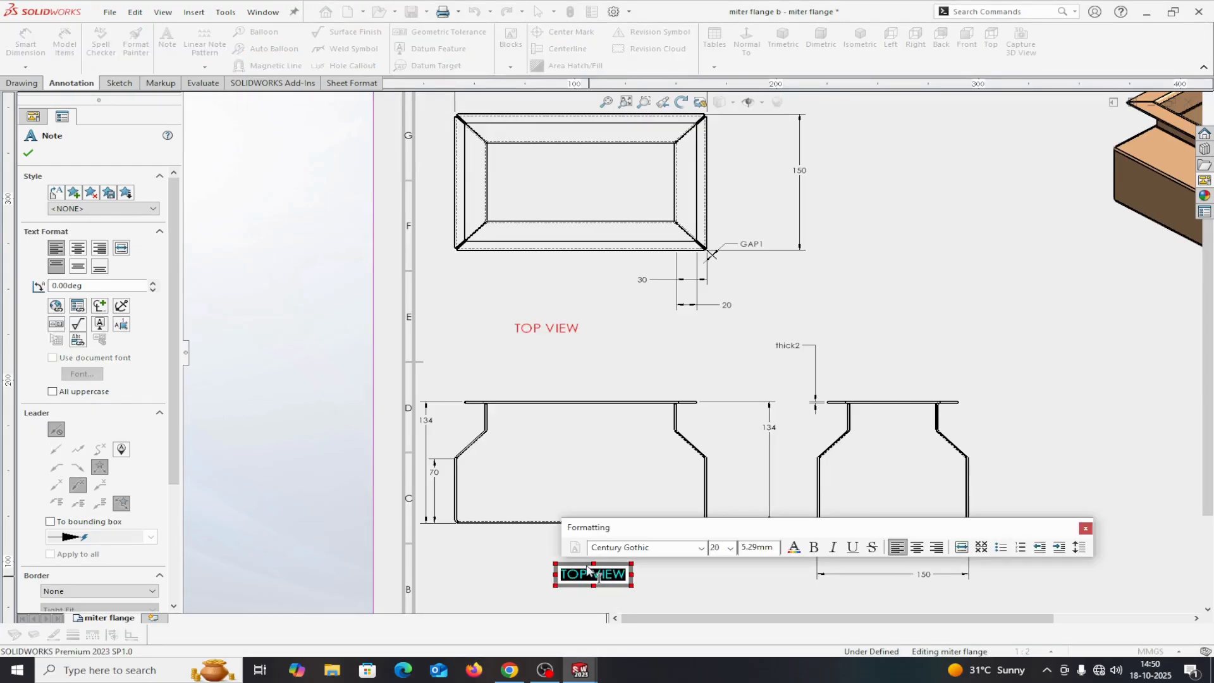
pyautogui.write('FRON')
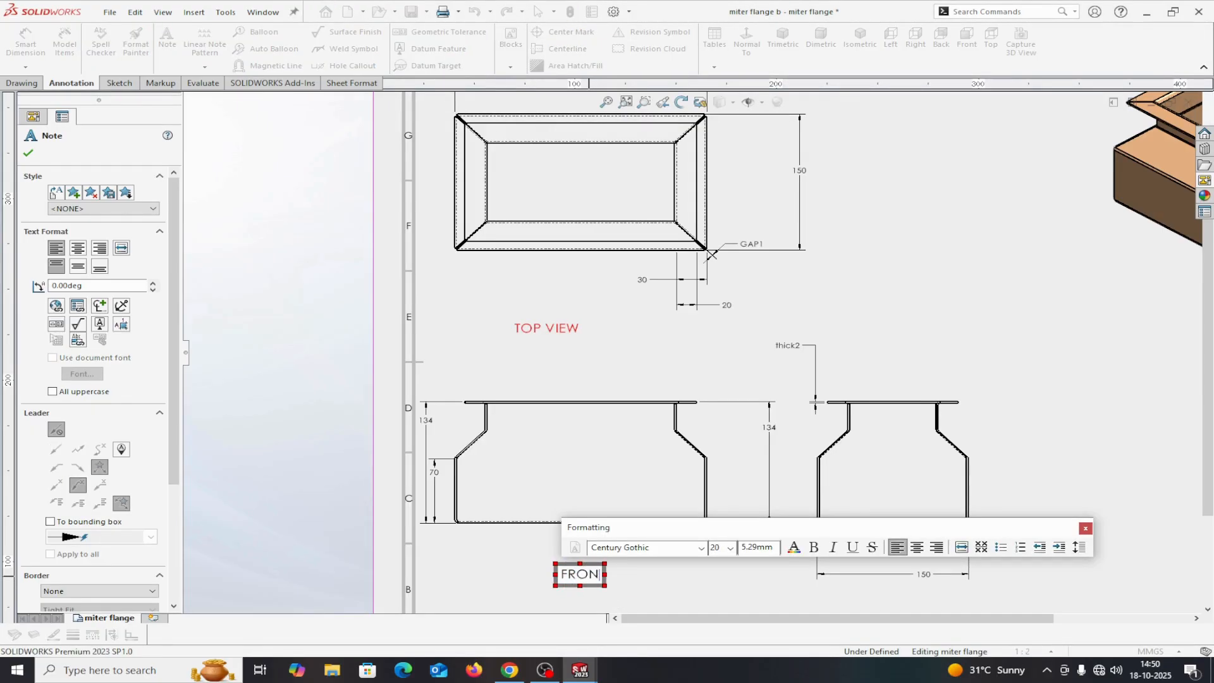
pyautogui.write('T VIEW')
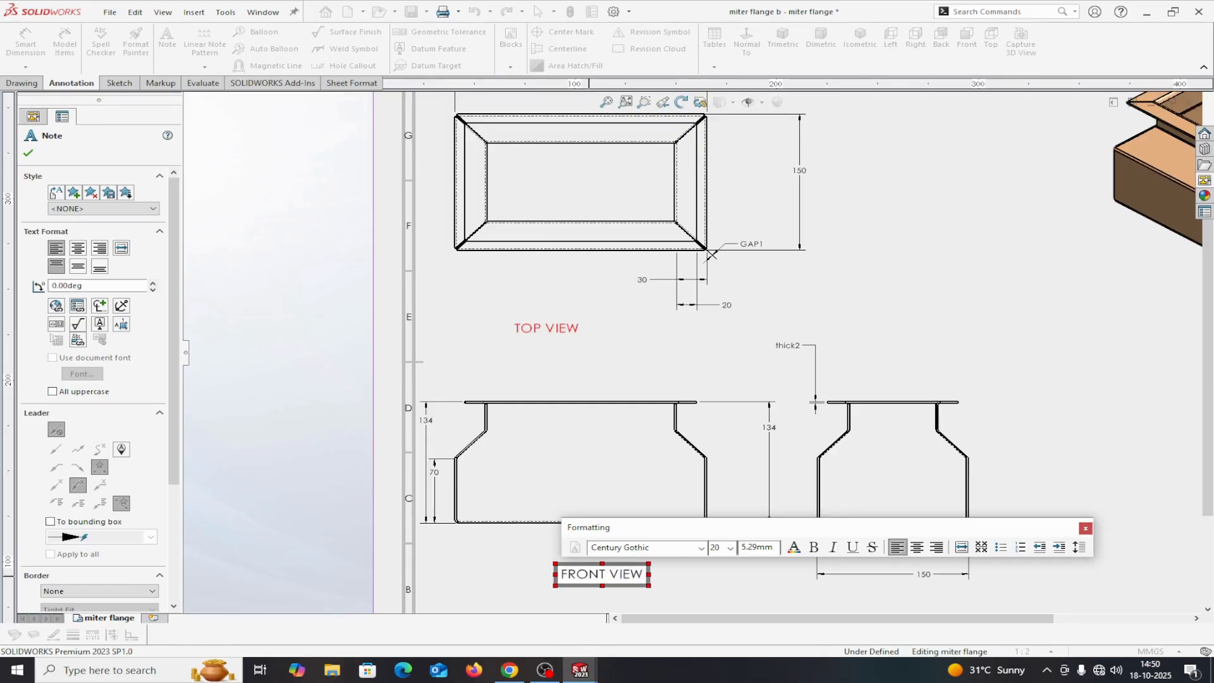
# Step: Make the "FRONT VIEW" note text bold and colour it bright green
pyautogui.moveTo(563, 579); pyautogui.dragTo(661, 577)
pyautogui.click(818, 550)
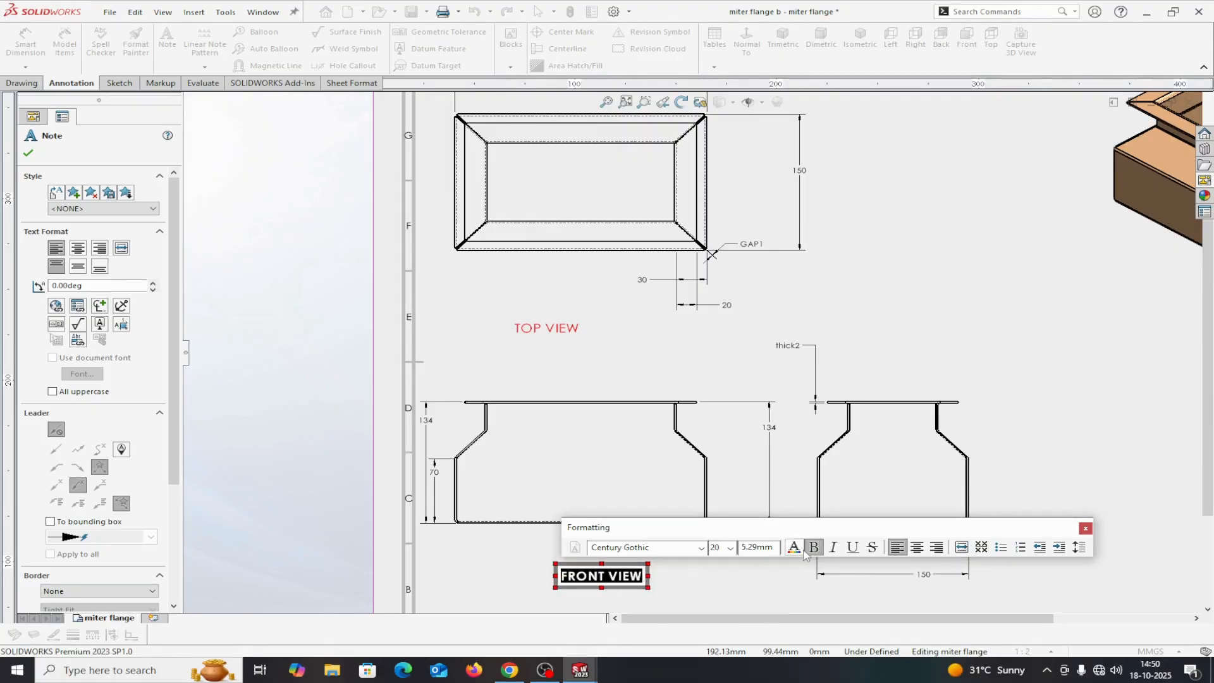
pyautogui.click(796, 555)
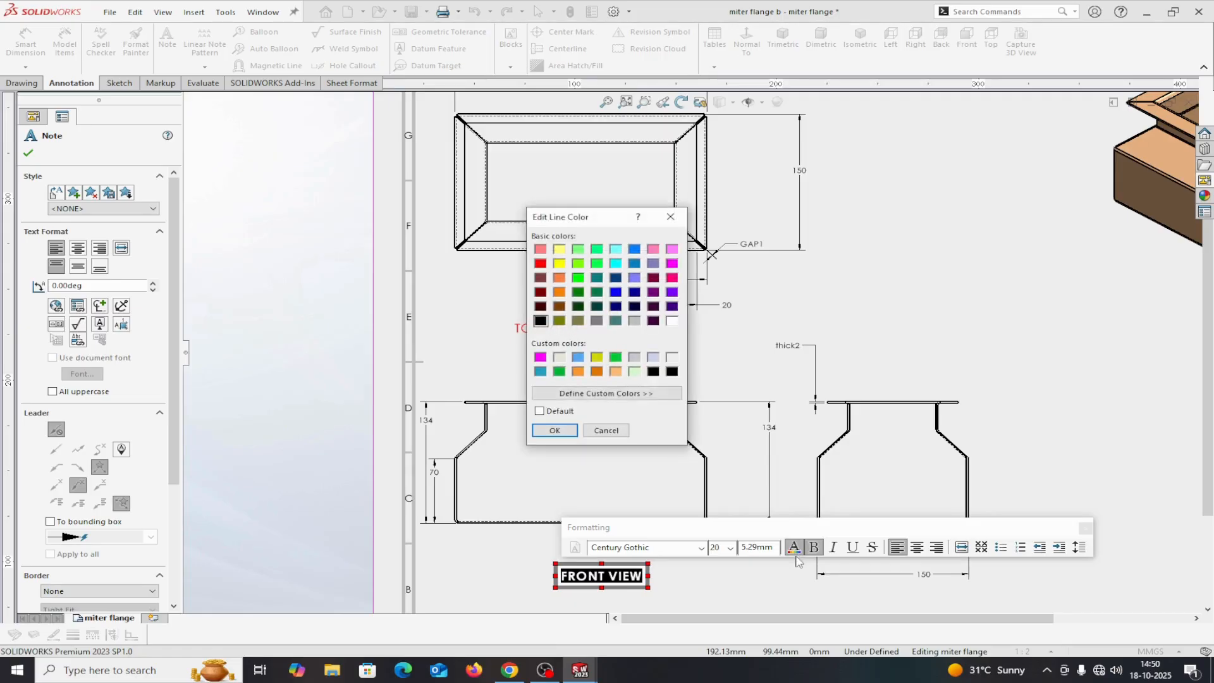
pyautogui.click(578, 278)
pyautogui.click(532, 429)
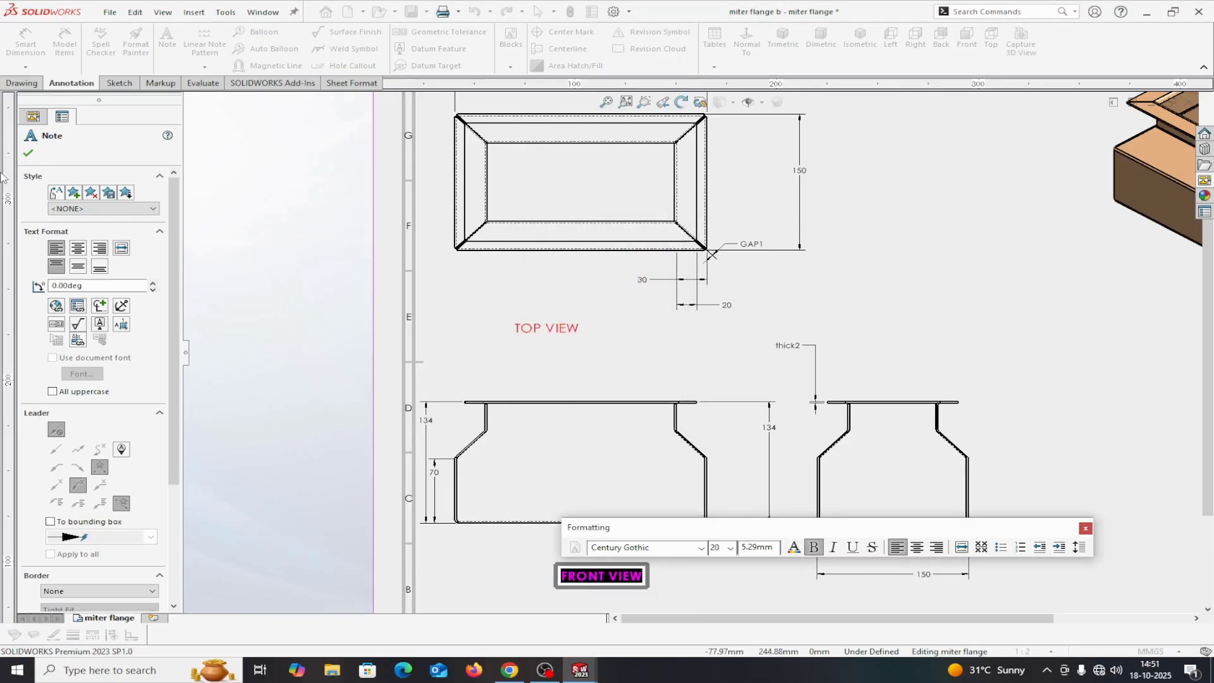
pyautogui.click(28, 154)
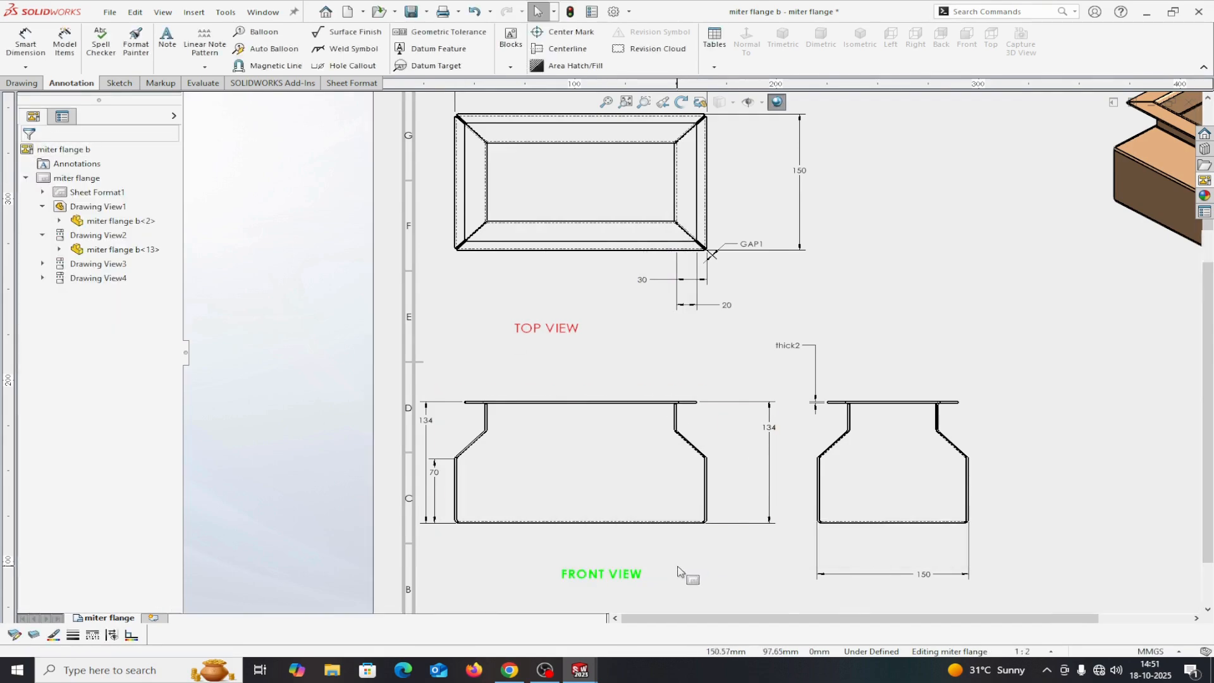
# Step: Refresh the View Palette for the miter flange b part and add a new sheet to the drawing
pyautogui.press('f')
pyautogui.scroll(-2, 812, 391)
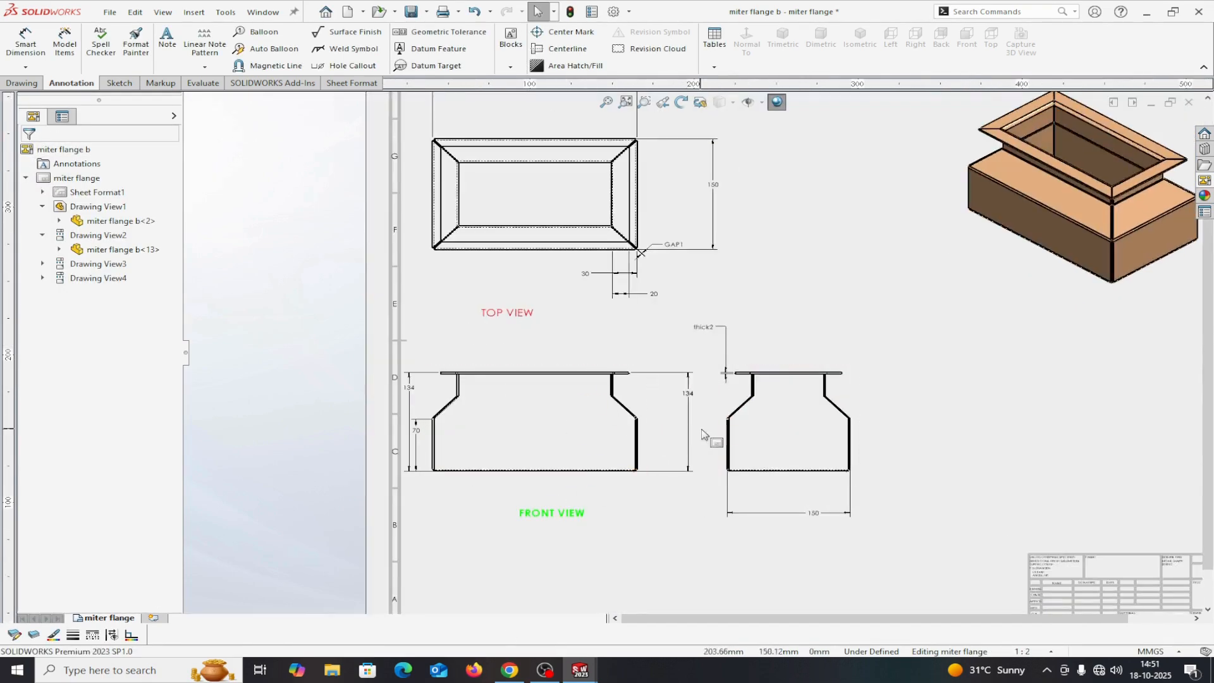
pyautogui.scroll(3, 904, 380)
pyautogui.scroll(-1, 873, 386)
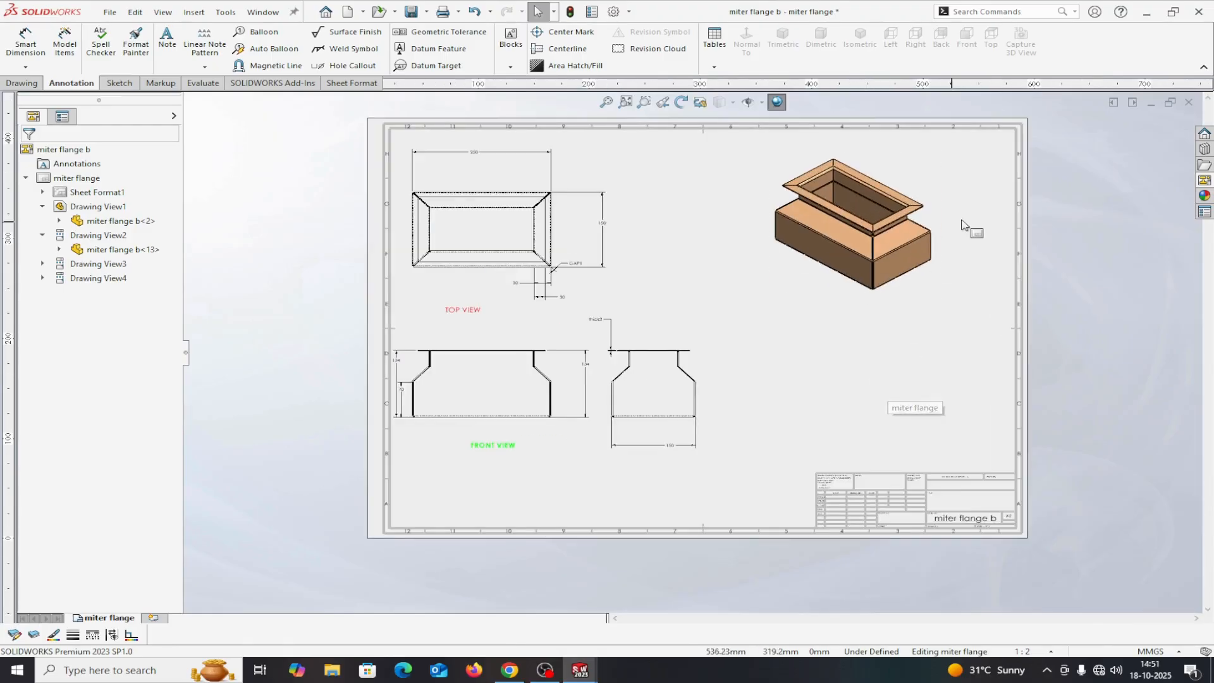
pyautogui.click(1206, 183)
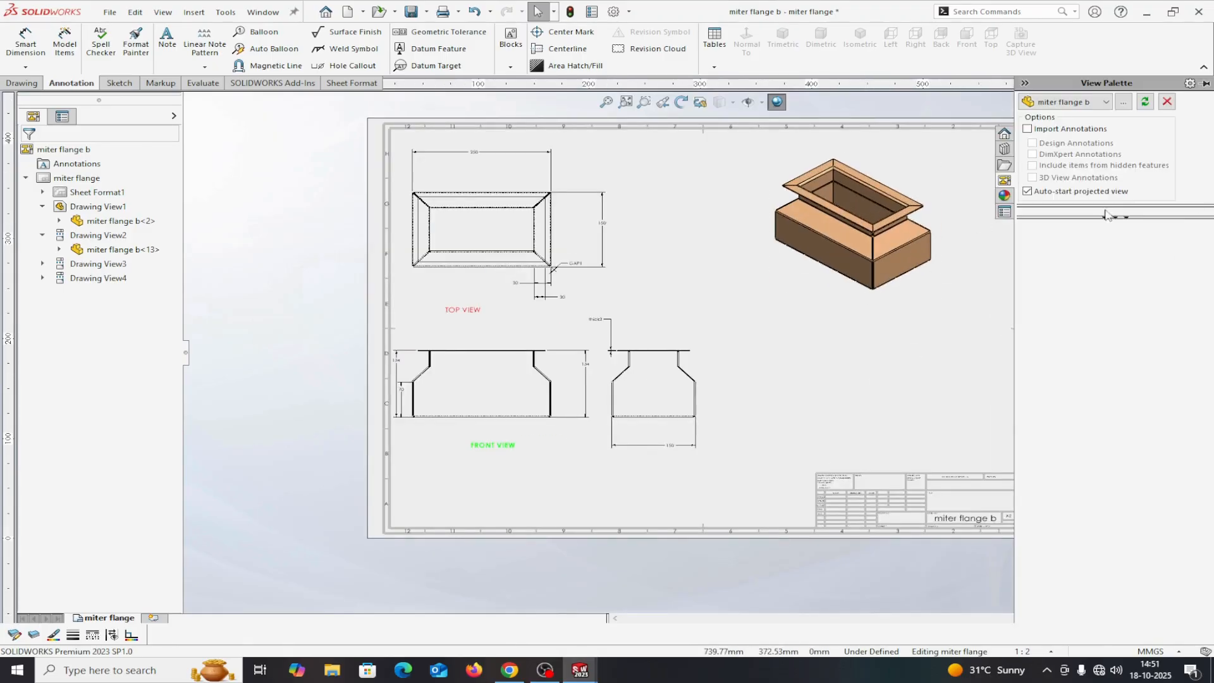
pyautogui.click(1145, 102)
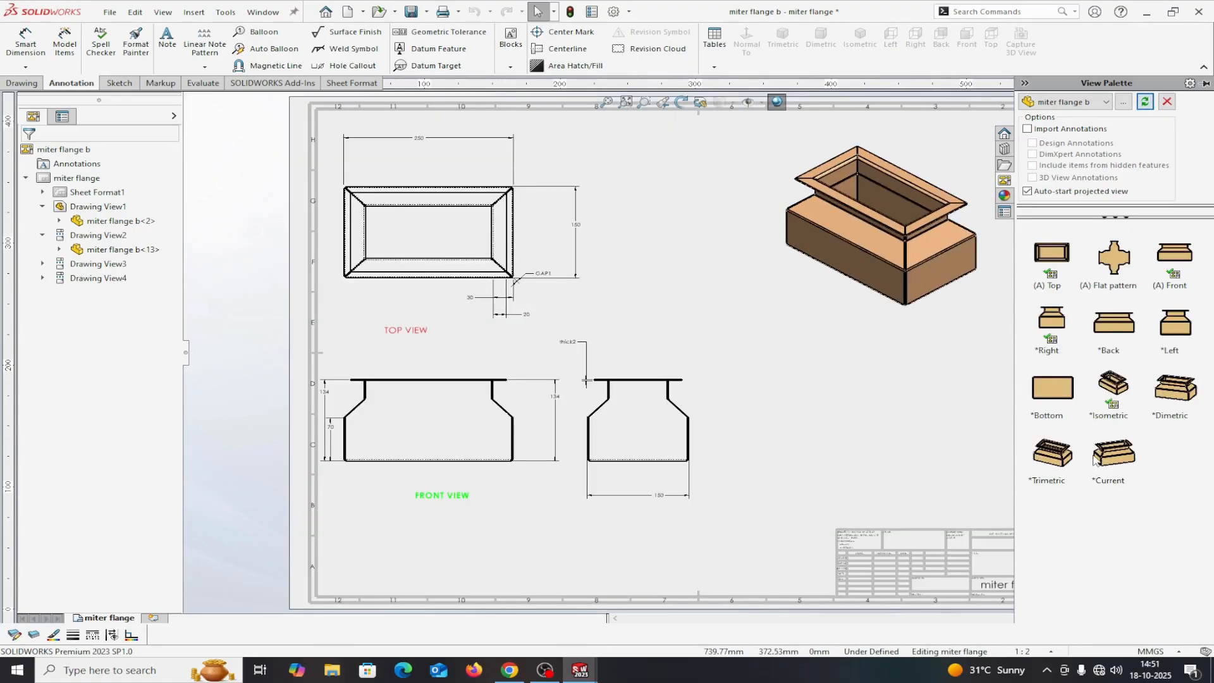
pyautogui.scroll(-2, 924, 412)
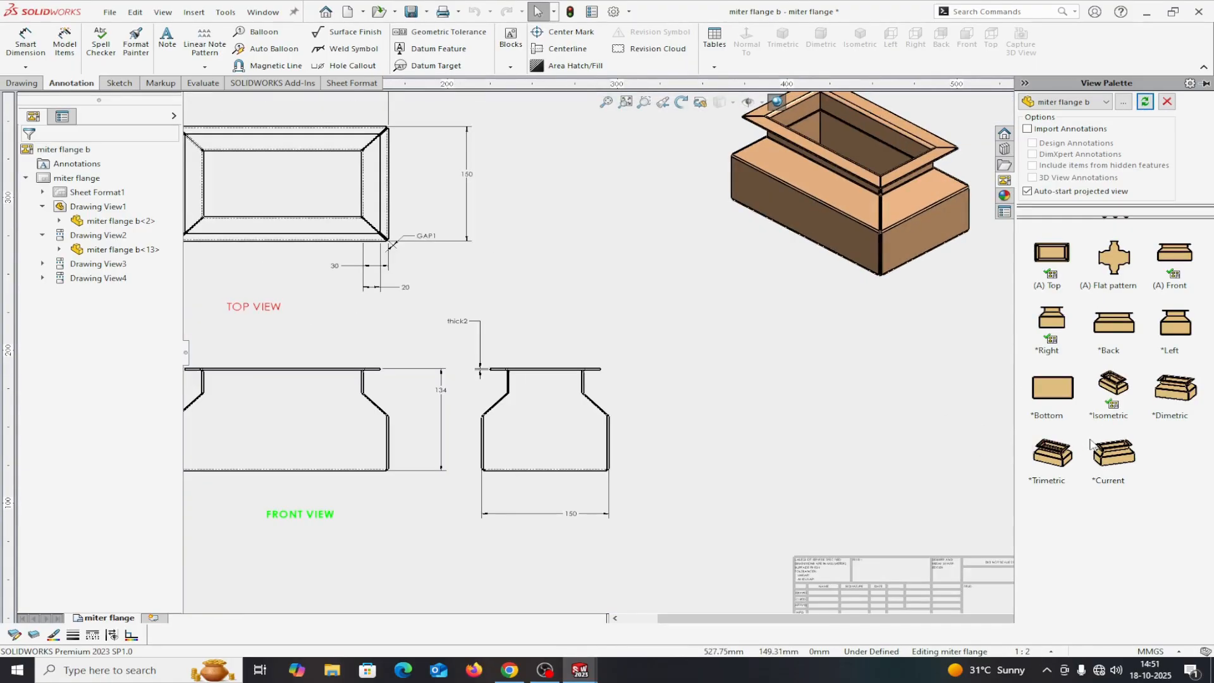
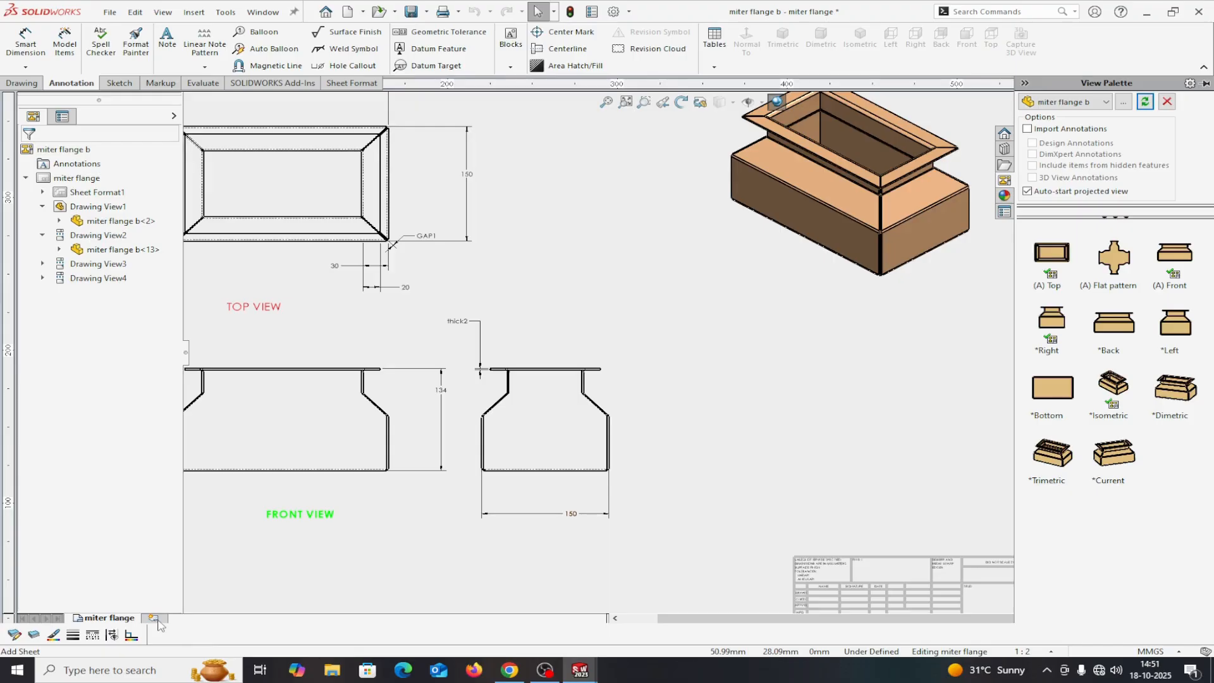
pyautogui.click(157, 623)
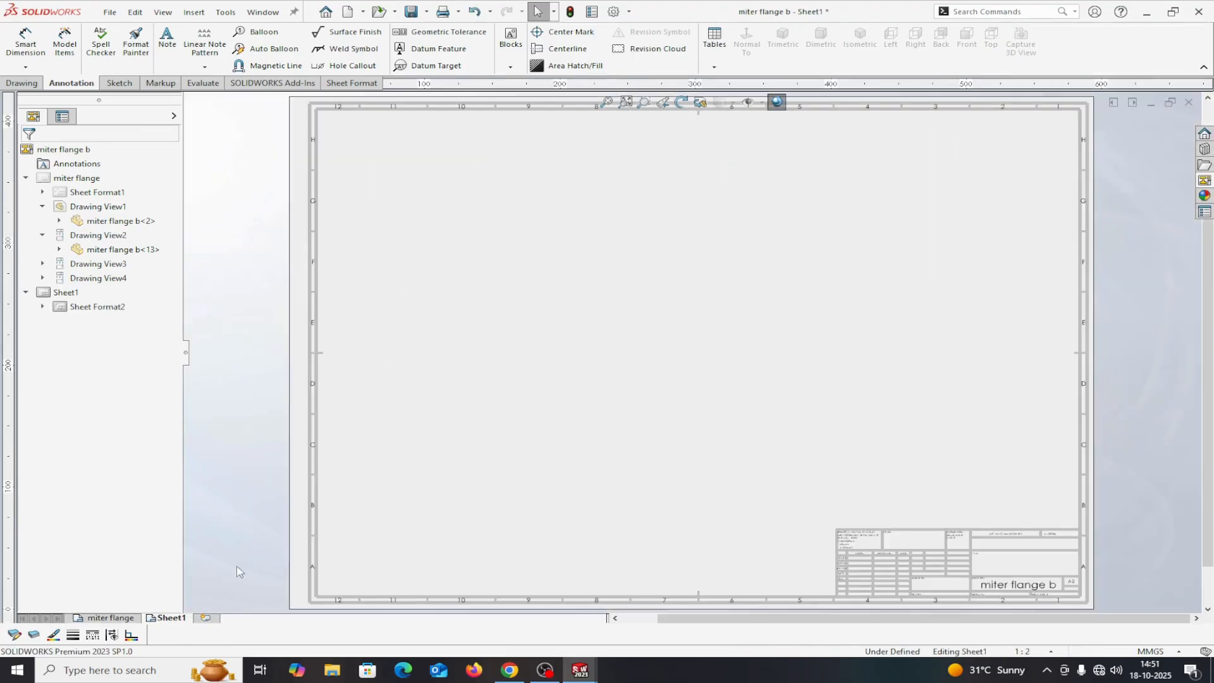
# Step: Place the flat pattern view of miter flange b on the new sheet and rotate the view by 90 degrees
pyautogui.click(1204, 183)
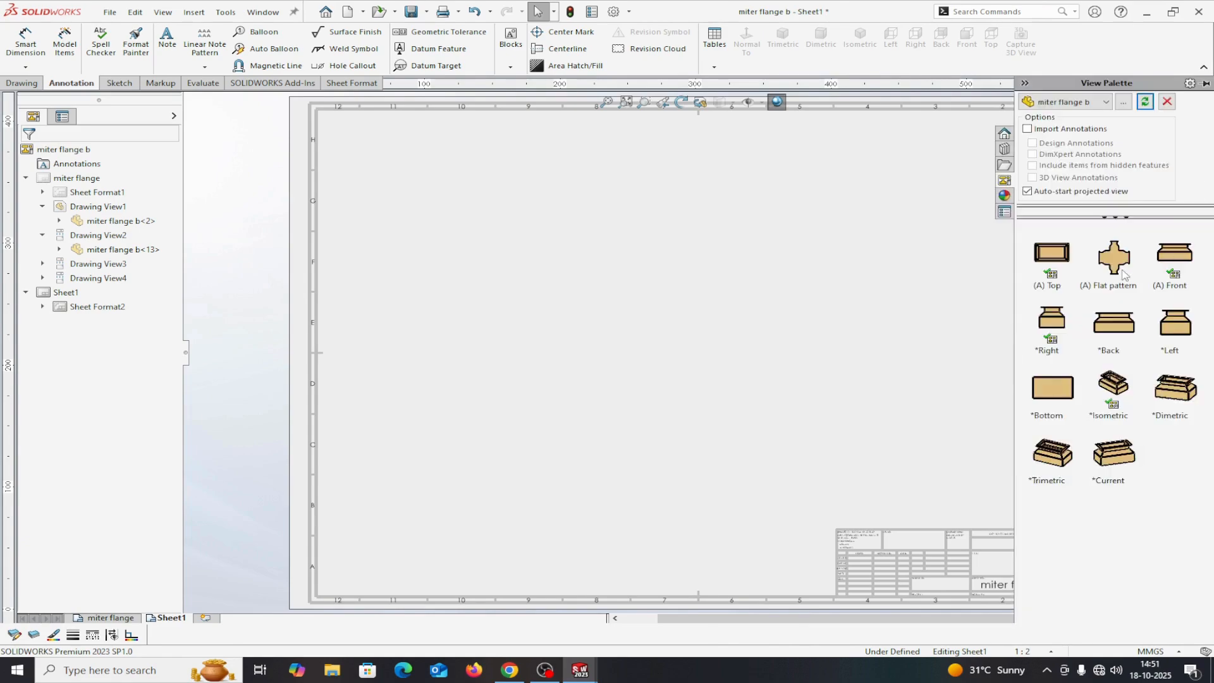
pyautogui.moveTo(1123, 274); pyautogui.dragTo(644, 332)
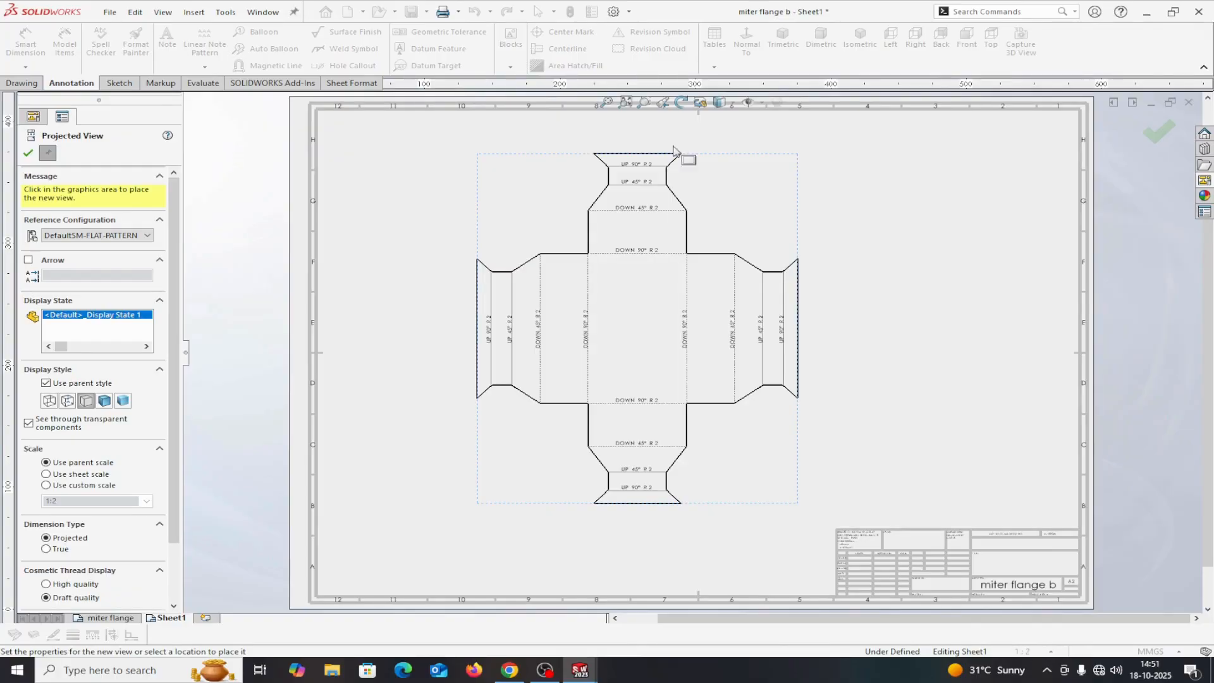
pyautogui.click(681, 102)
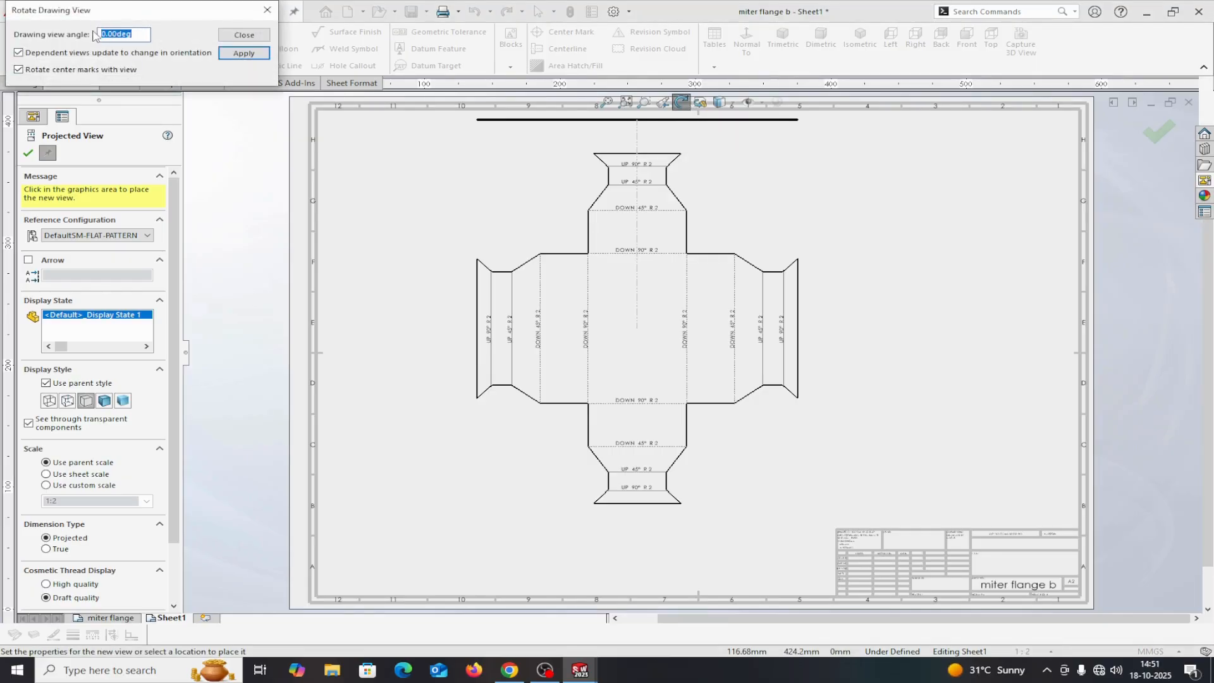
pyautogui.write('90')
pyautogui.click(244, 53)
pyautogui.click(242, 35)
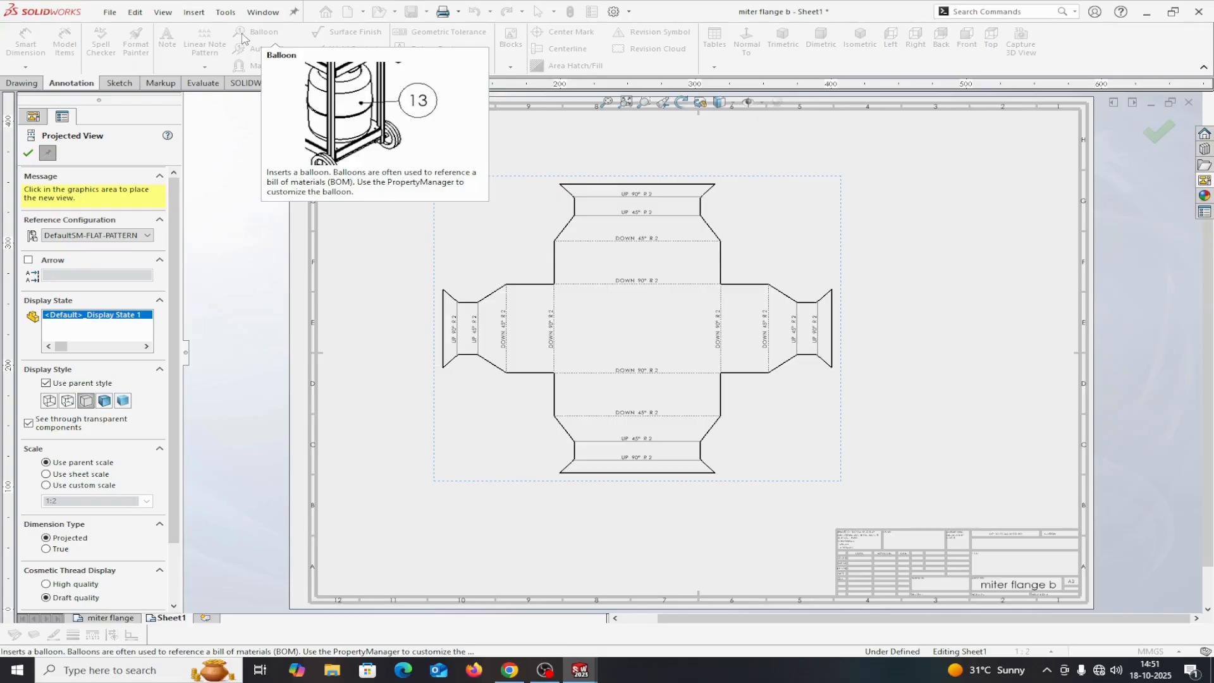
pyautogui.click(329, 239)
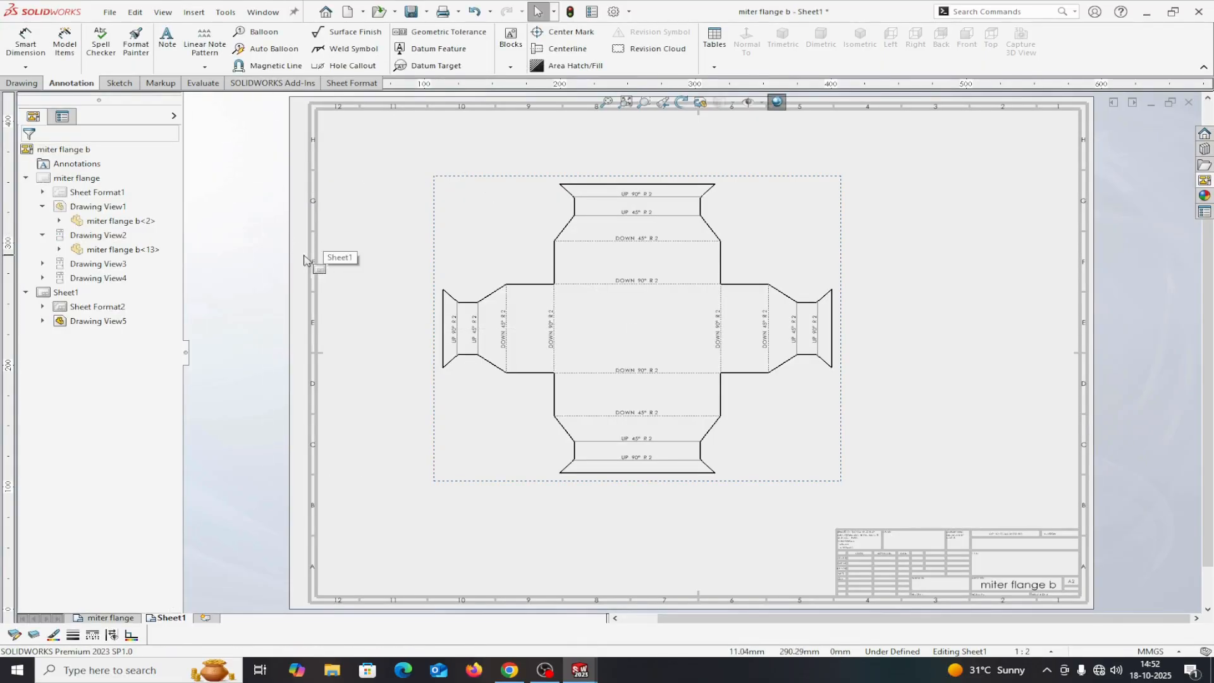
# Step: Give the flat pattern view a custom scale of 1:2.5
pyautogui.scroll(2, 685, 306)
pyautogui.scroll(-4, 691, 306)
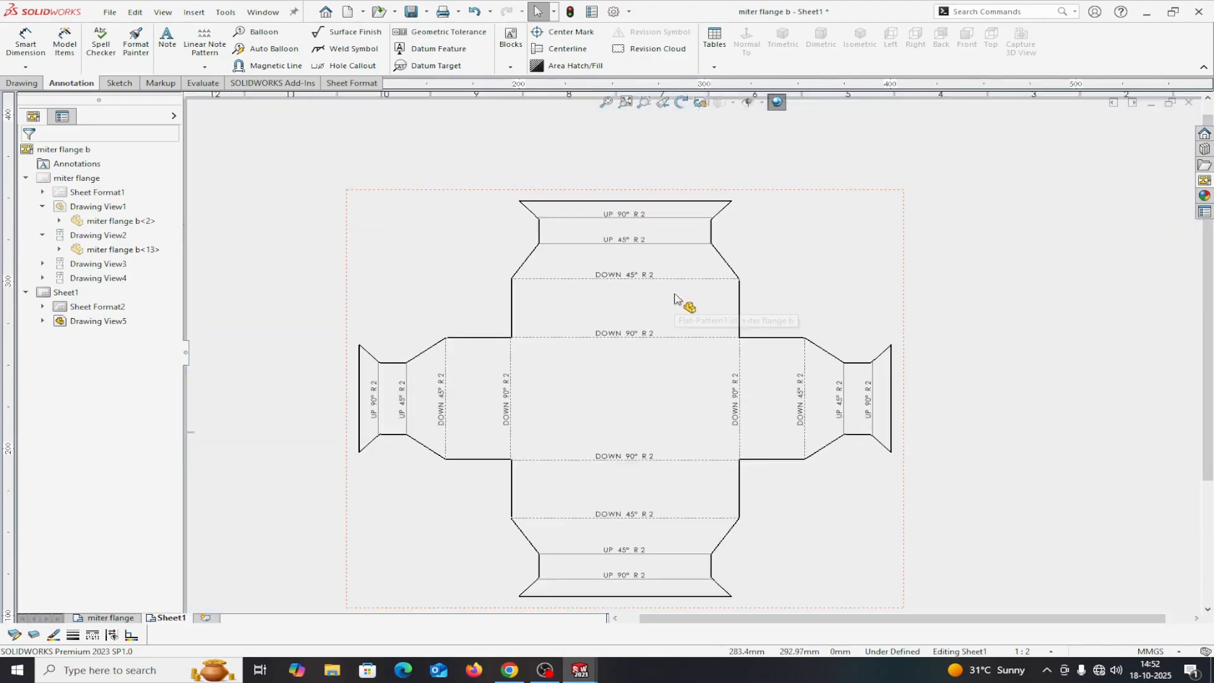
pyautogui.scroll(5, 680, 314)
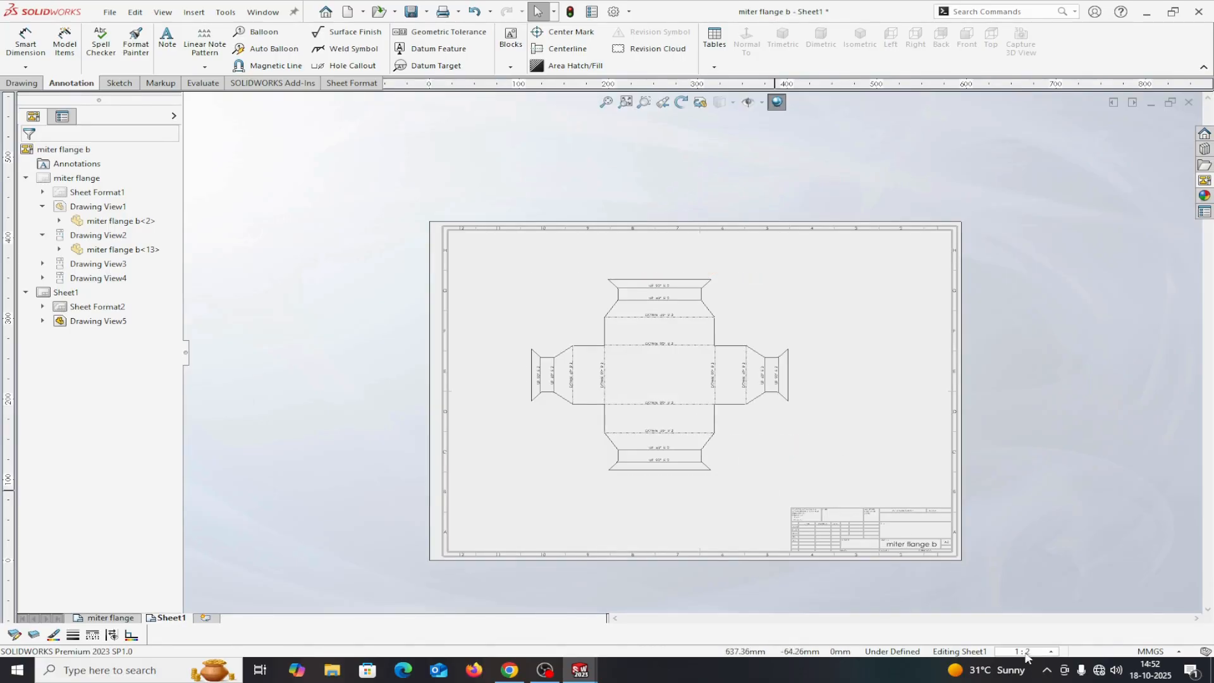
pyautogui.click(1050, 656)
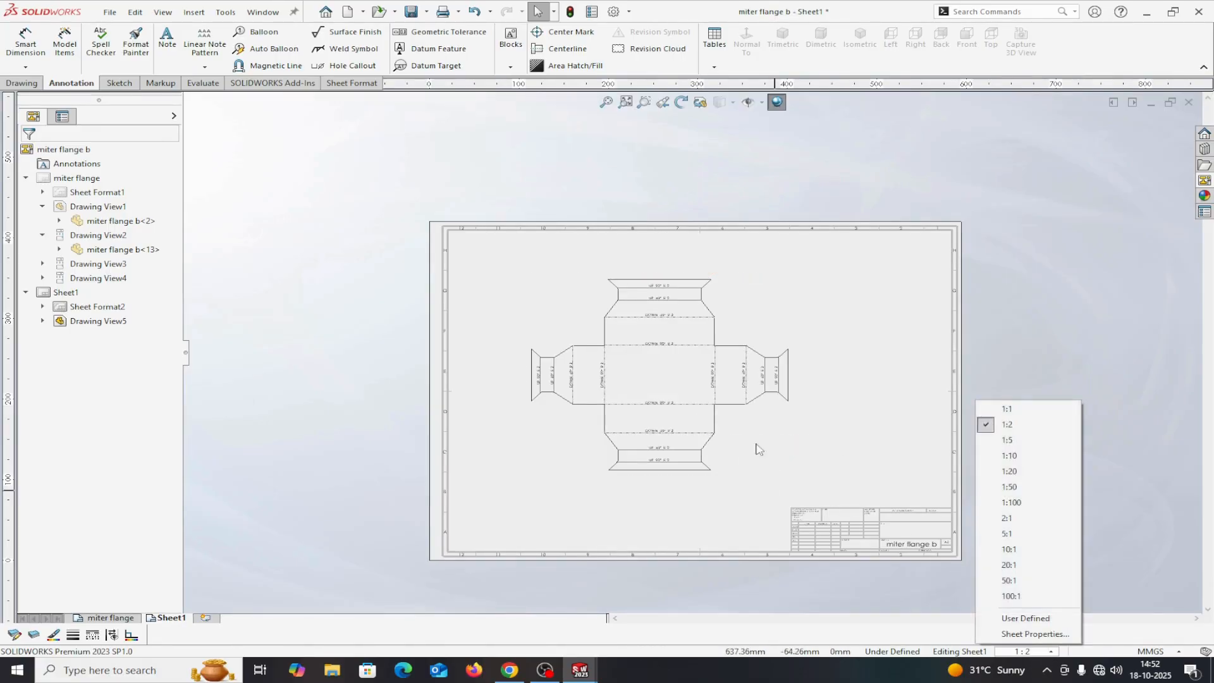
pyautogui.click(712, 430)
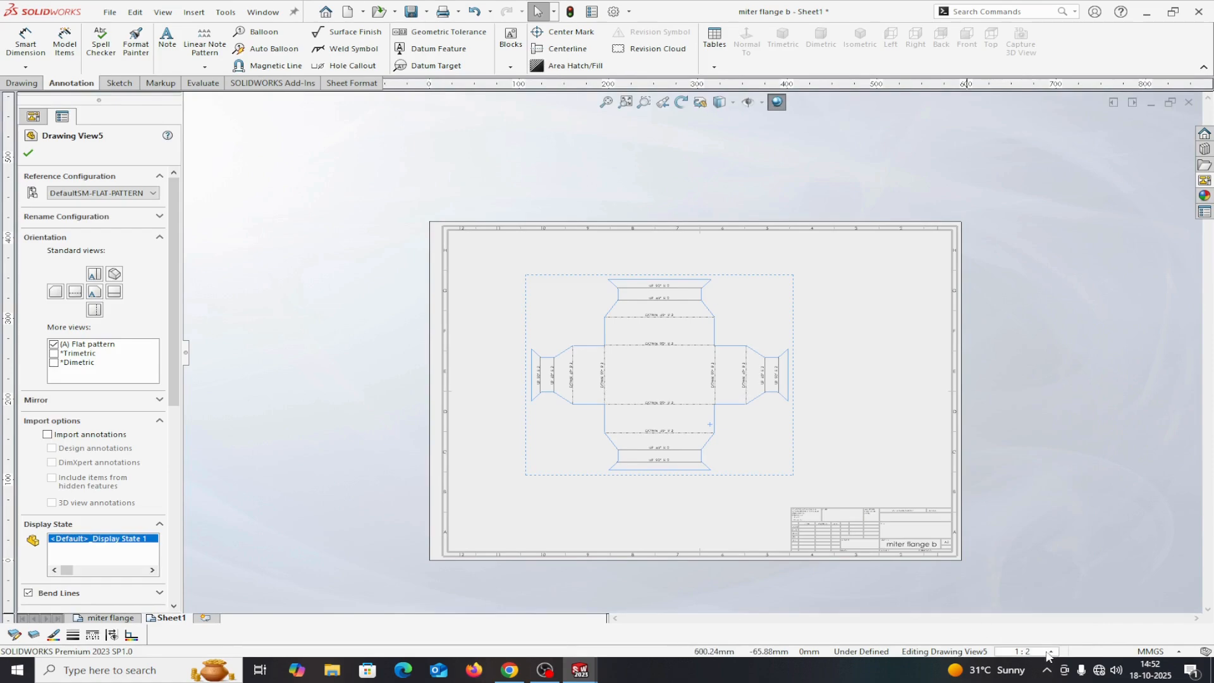
pyautogui.click(1050, 652)
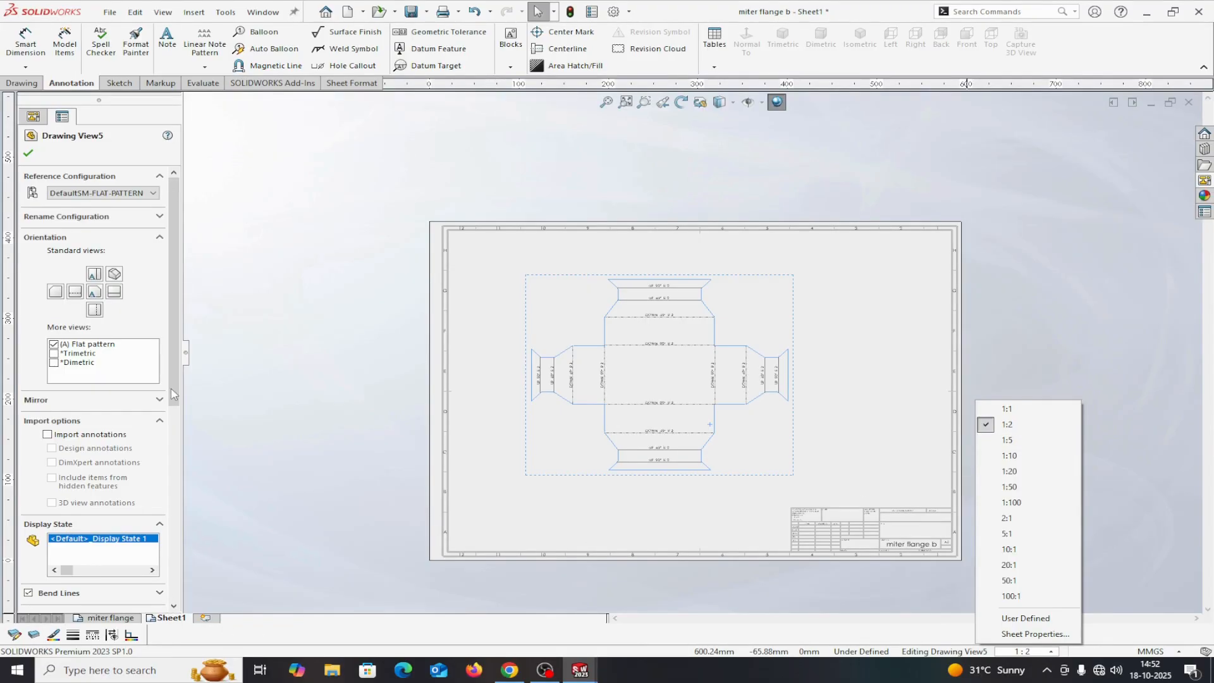
pyautogui.moveTo(174, 395); pyautogui.dragTo(168, 503)
pyautogui.scroll(-4, 101, 528)
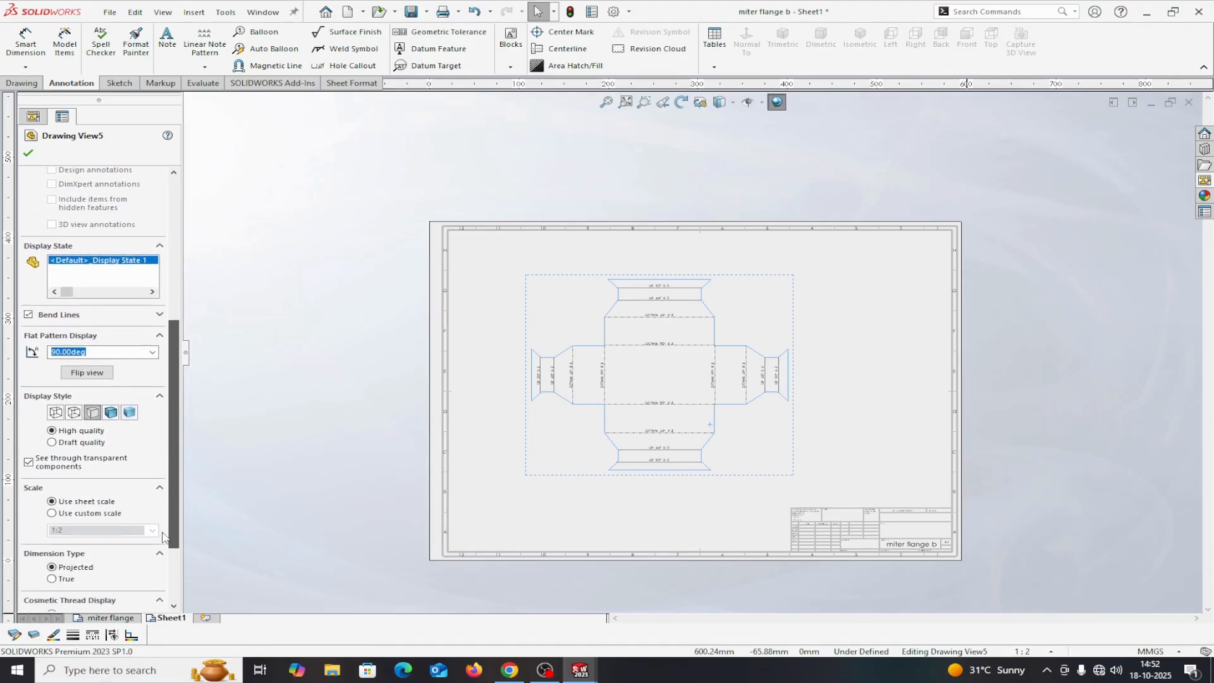
pyautogui.click(52, 499)
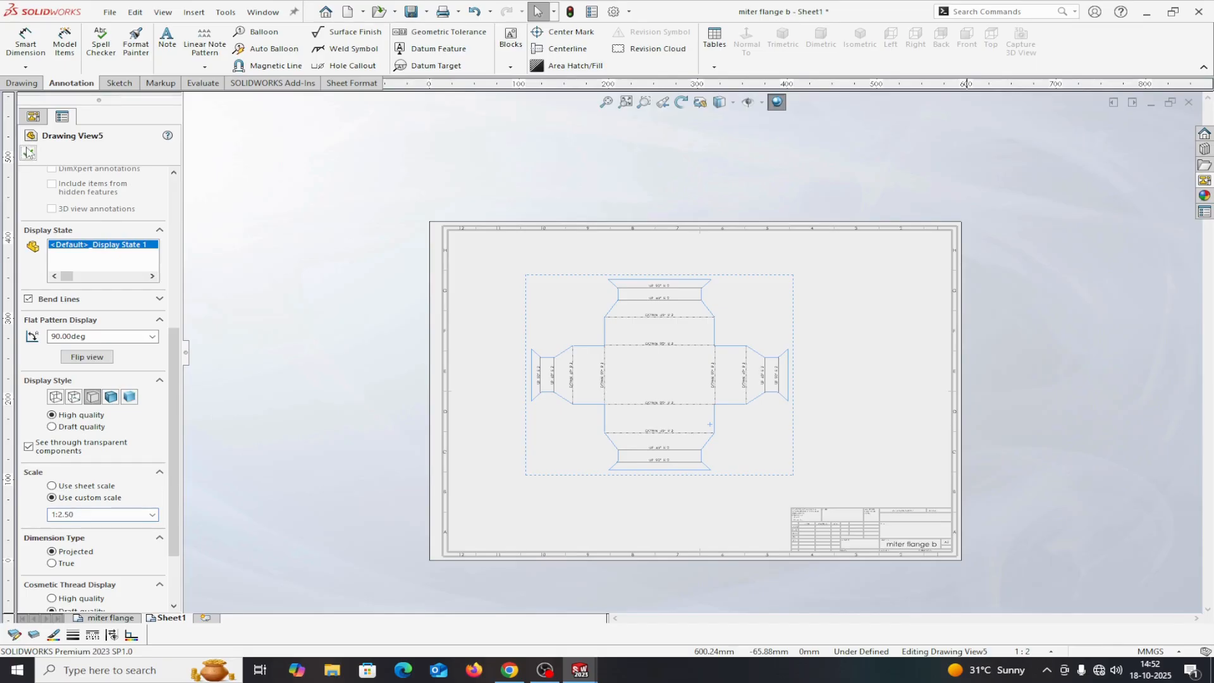
pyautogui.click(29, 153)
pyautogui.scroll(-6, 691, 379)
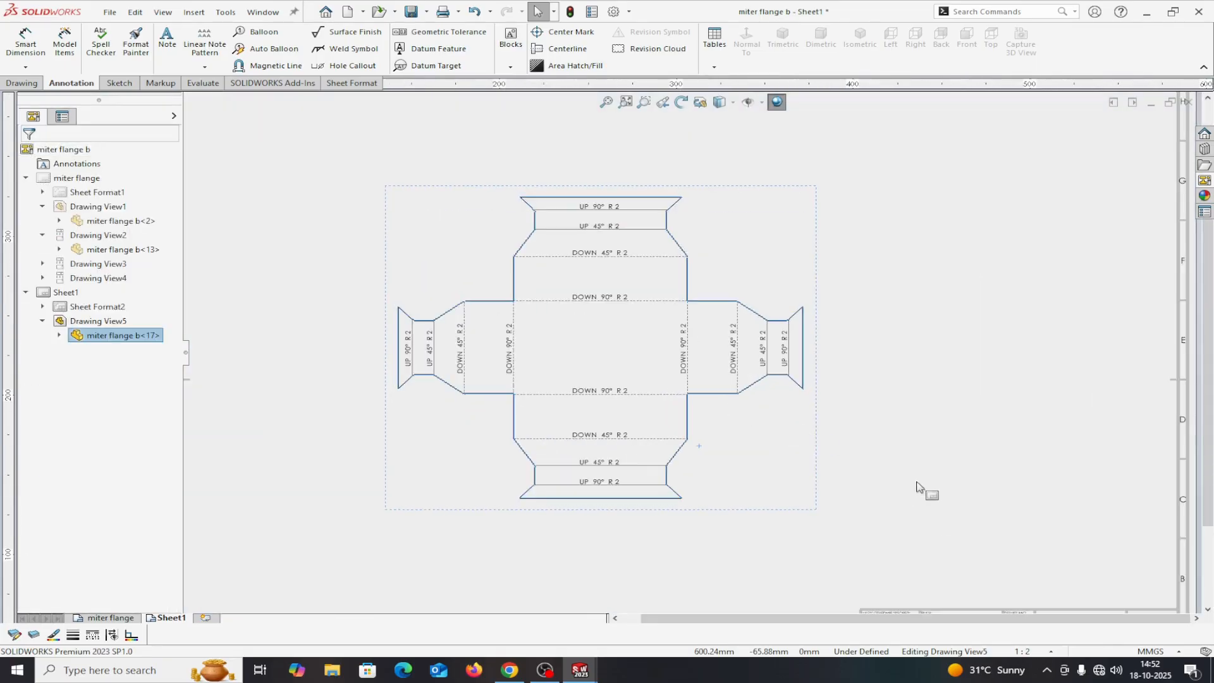
pyautogui.click(919, 486)
# Step: Dimension the flat pattern's overall width between its outermost vertical edges and place the dimension below the view
pyautogui.press('f')
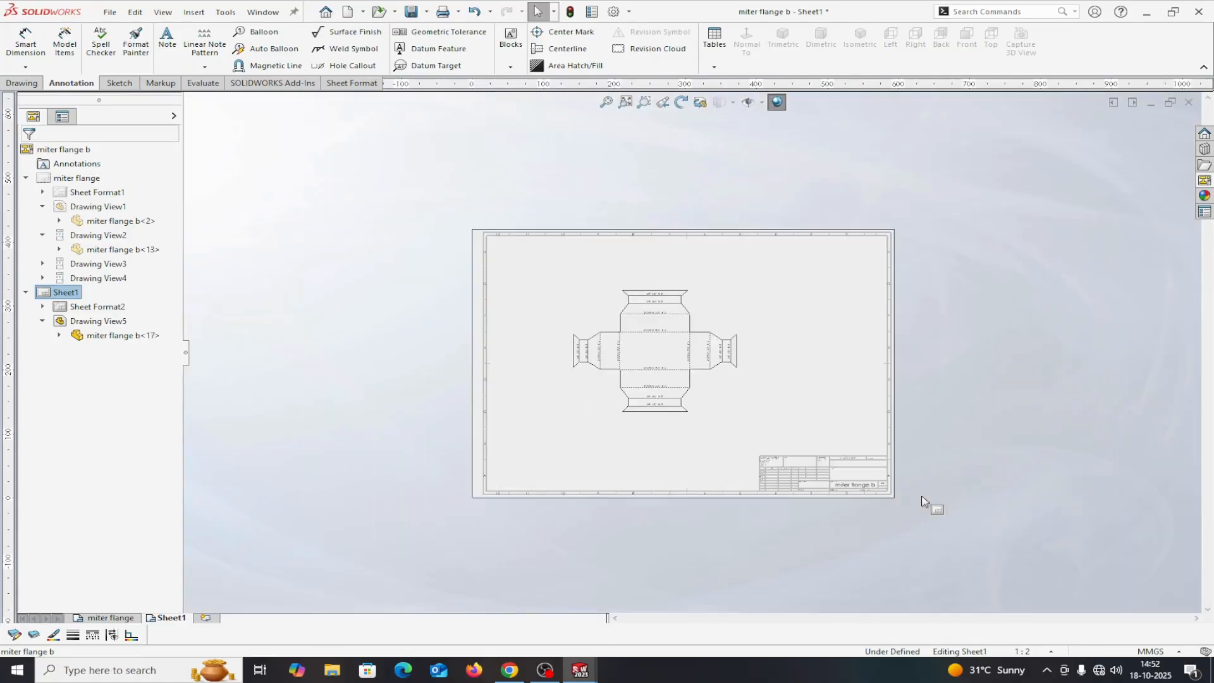
pyautogui.scroll(-3, 854, 405)
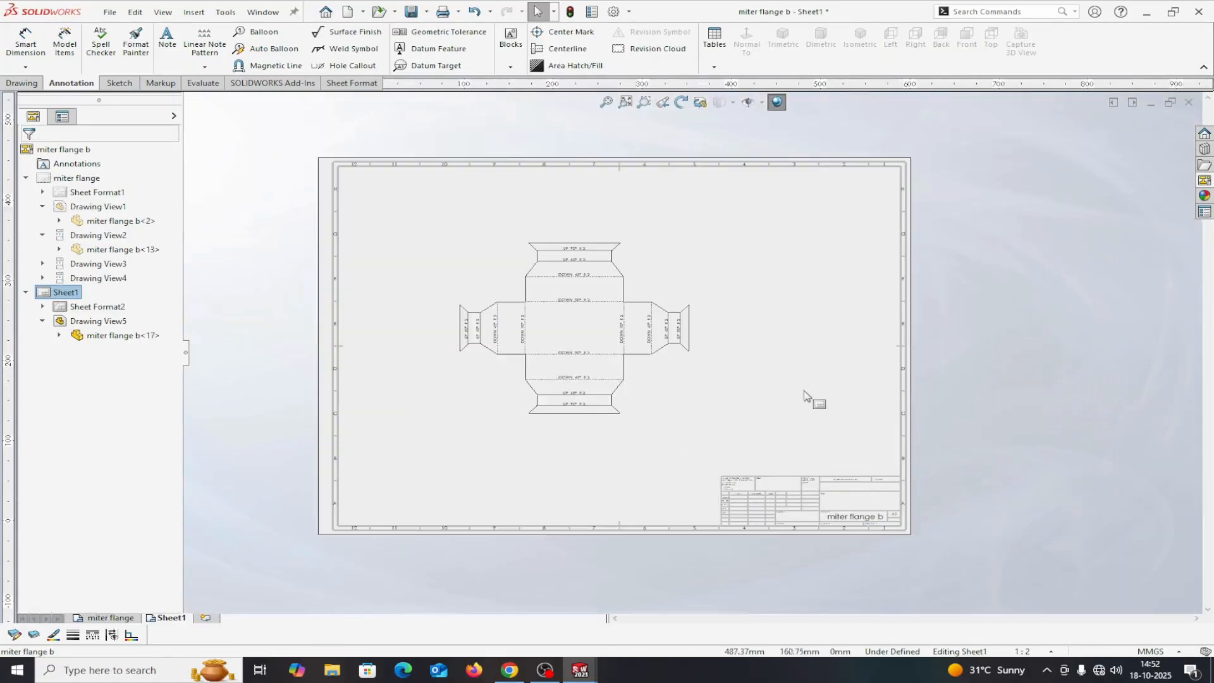
pyautogui.click(26, 39)
pyautogui.scroll(-4, 618, 336)
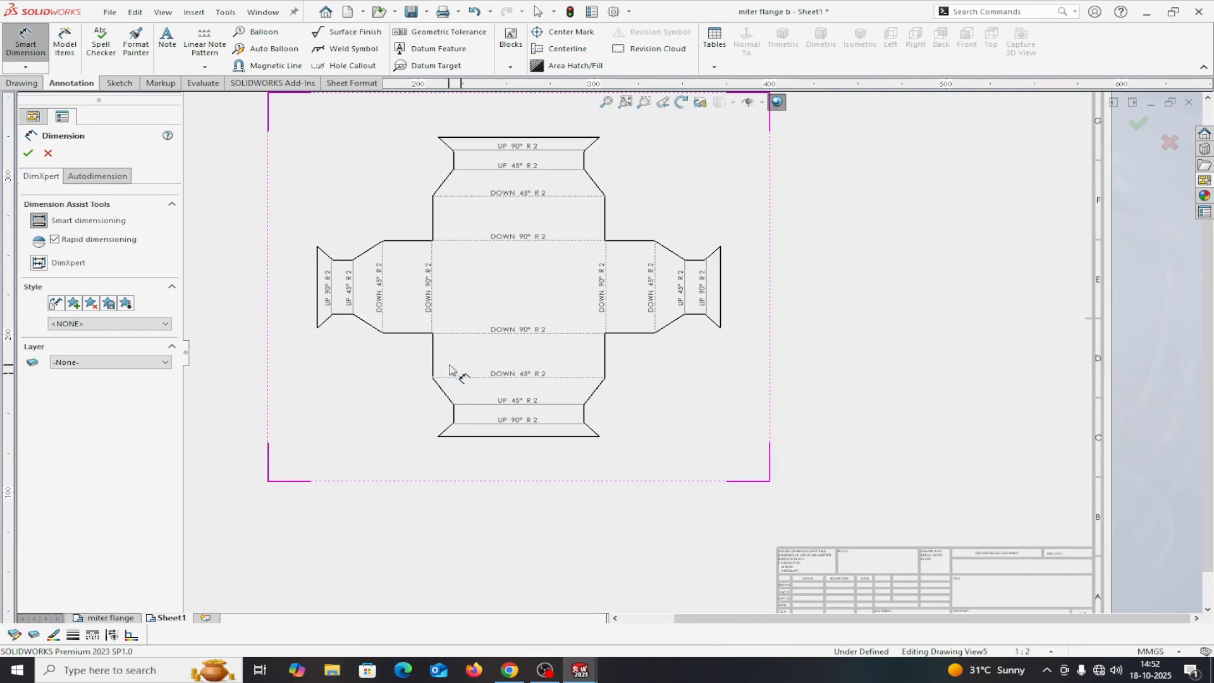
pyautogui.click(318, 304)
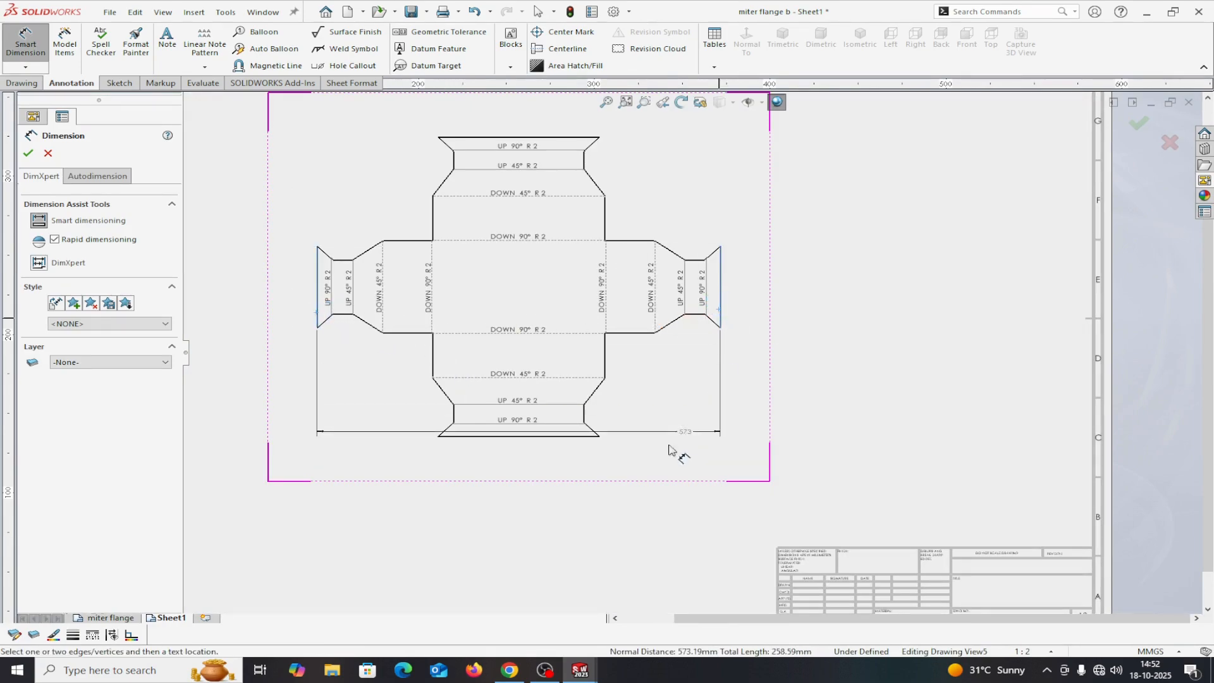
pyautogui.click(635, 457)
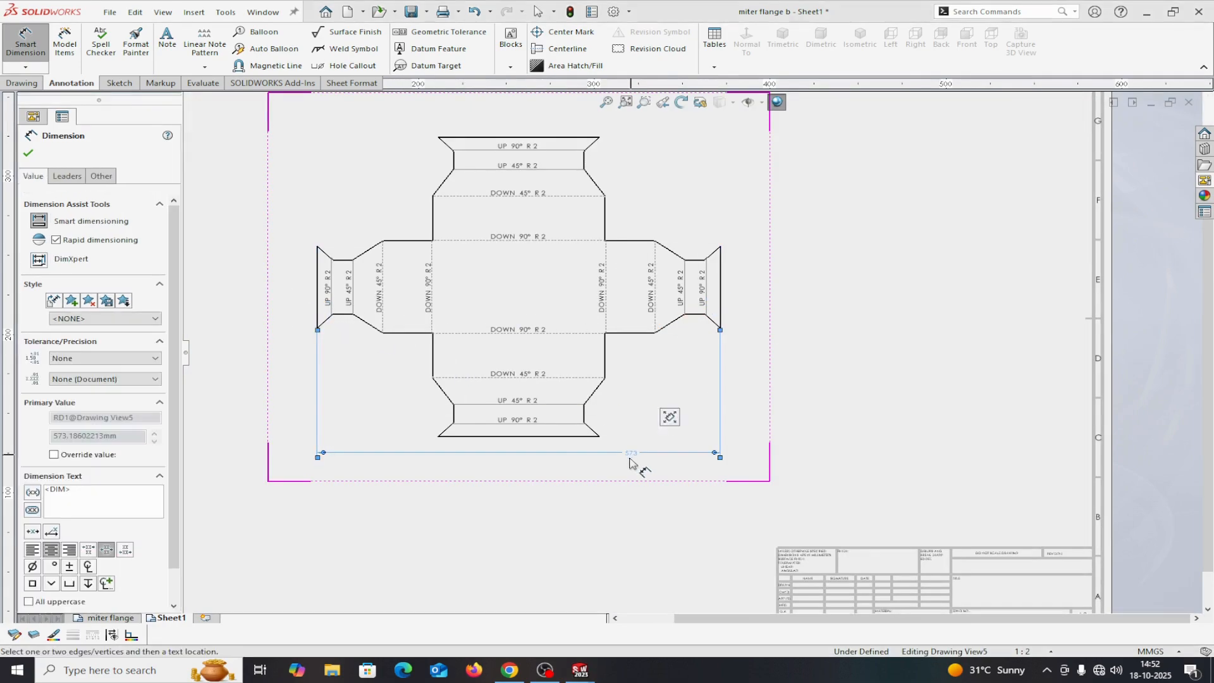
pyautogui.click(27, 154)
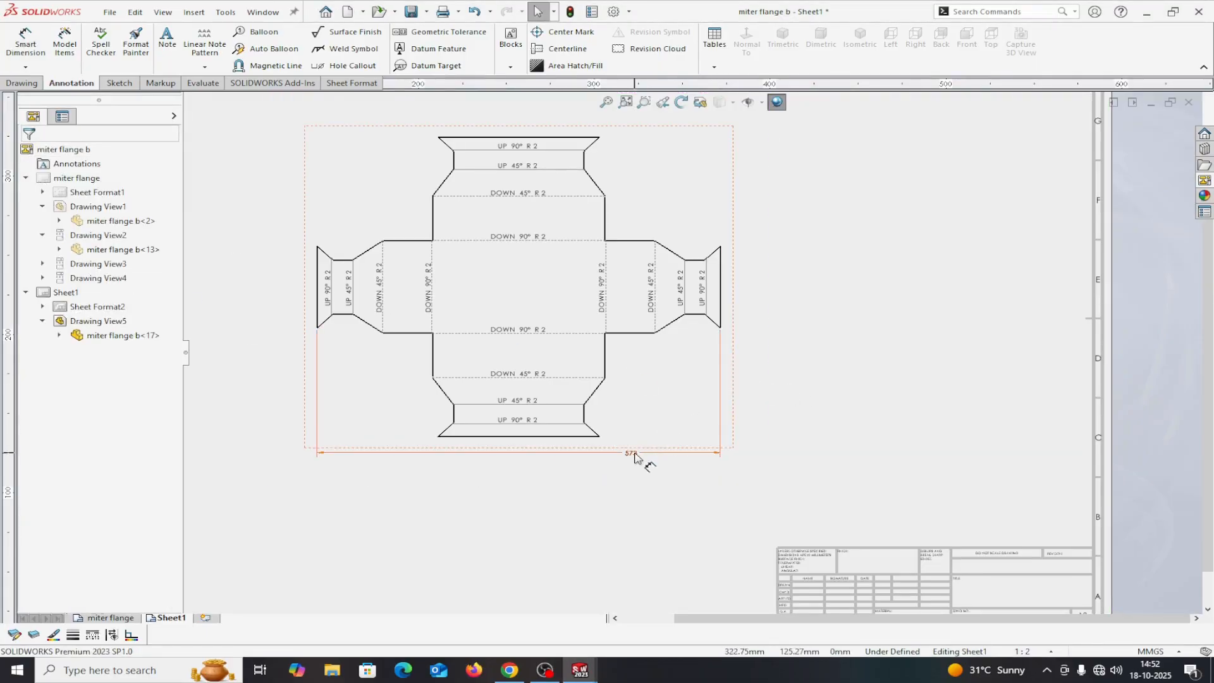
pyautogui.moveTo(634, 457); pyautogui.dragTo(595, 475)
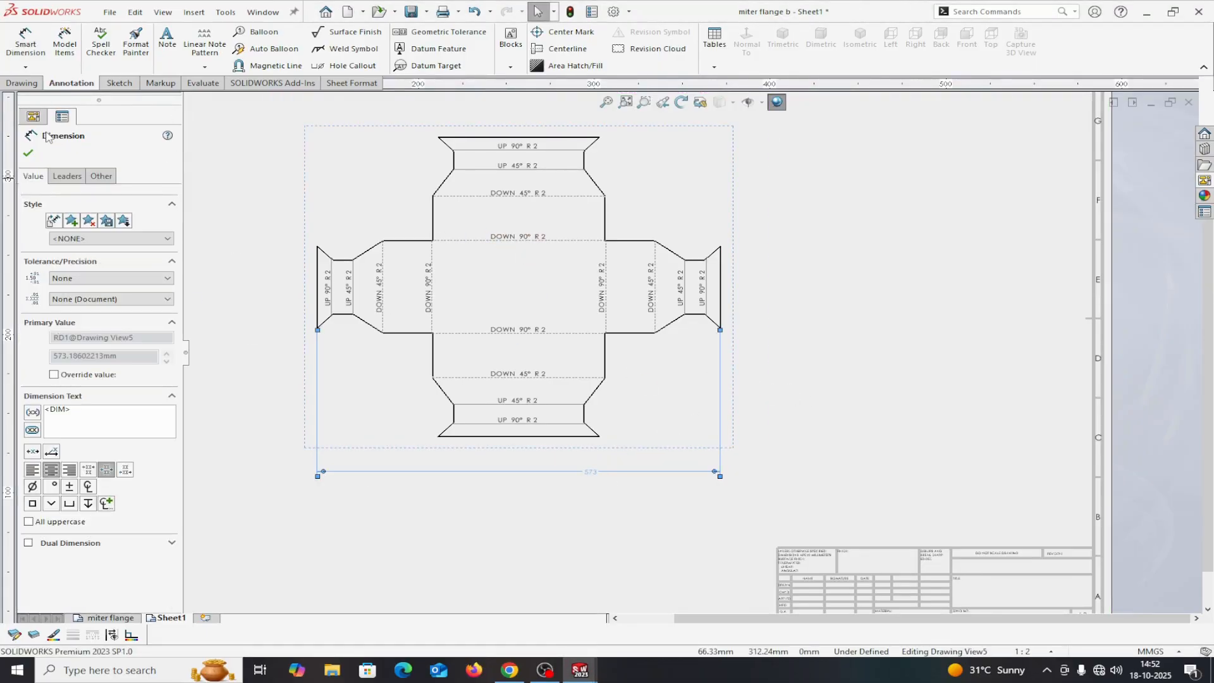
# Step: Dimension the flat pattern's overall height between its top and bottom edges, placing the dimension to the right of the view
pyautogui.click(25, 41)
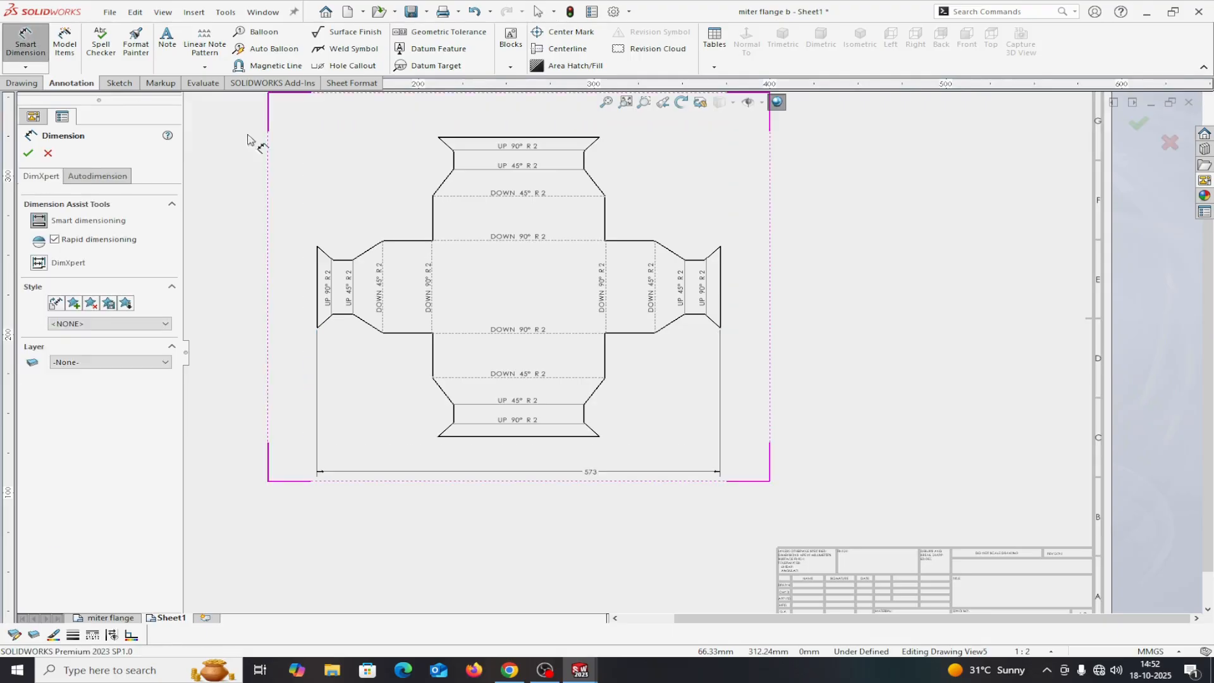
pyautogui.click(573, 137)
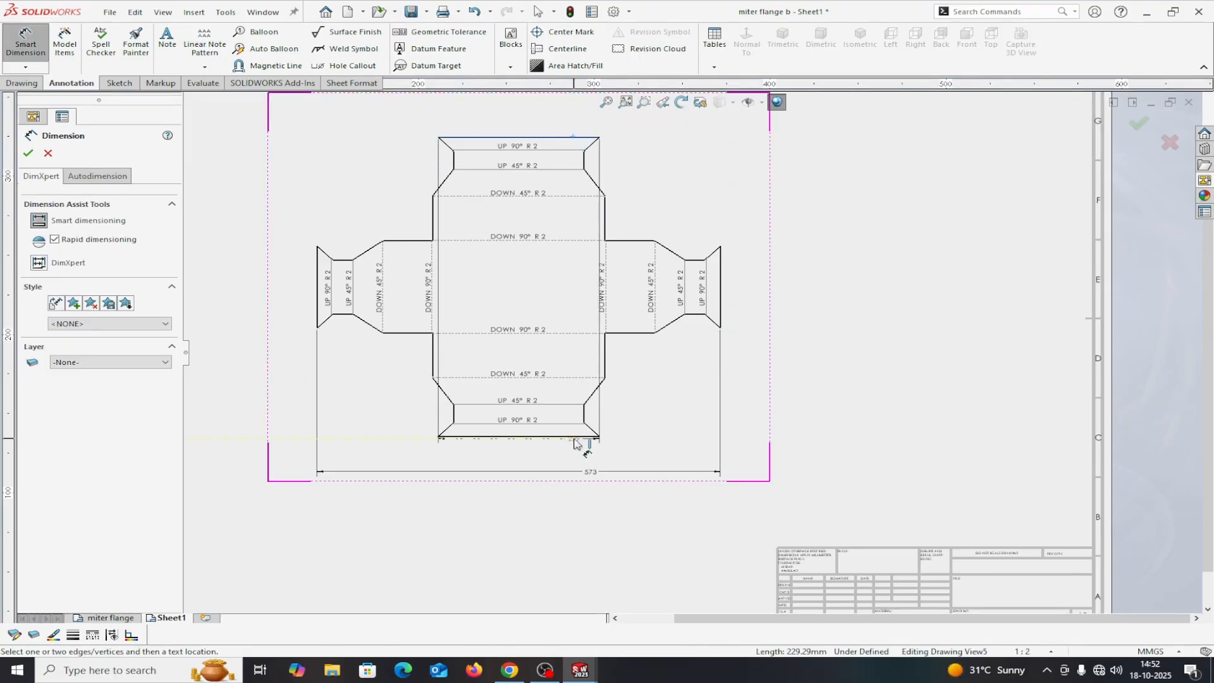
pyautogui.click(573, 437)
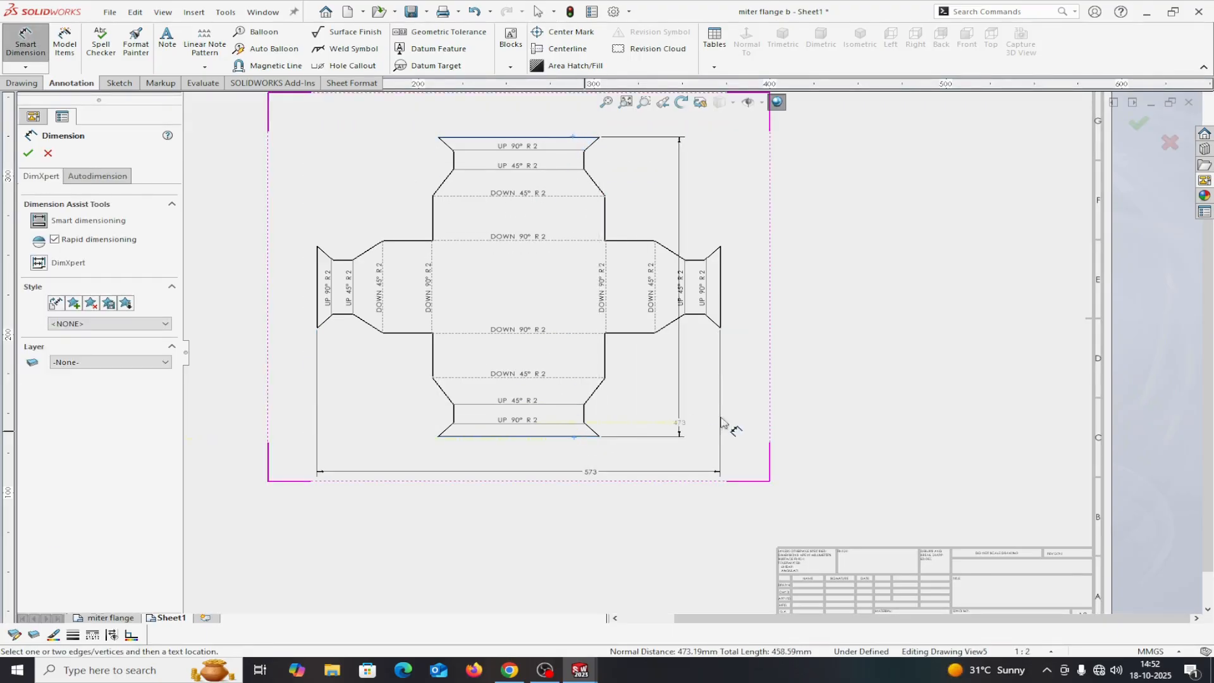
pyautogui.click(830, 406)
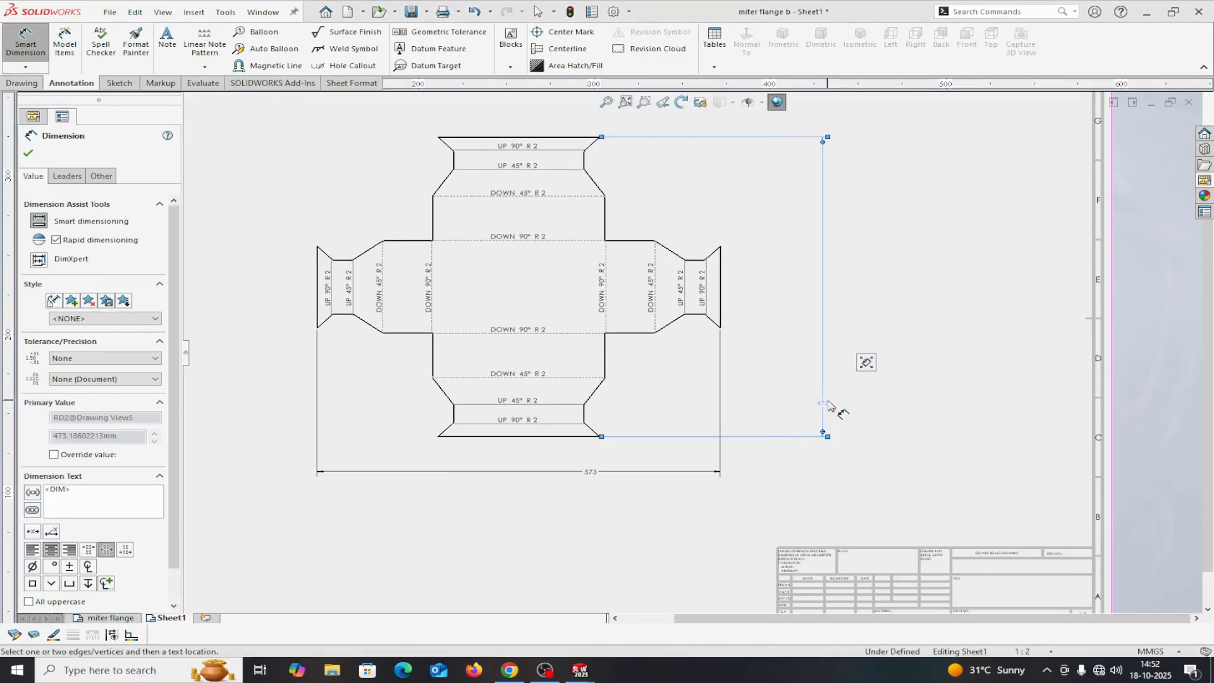
pyautogui.click(28, 154)
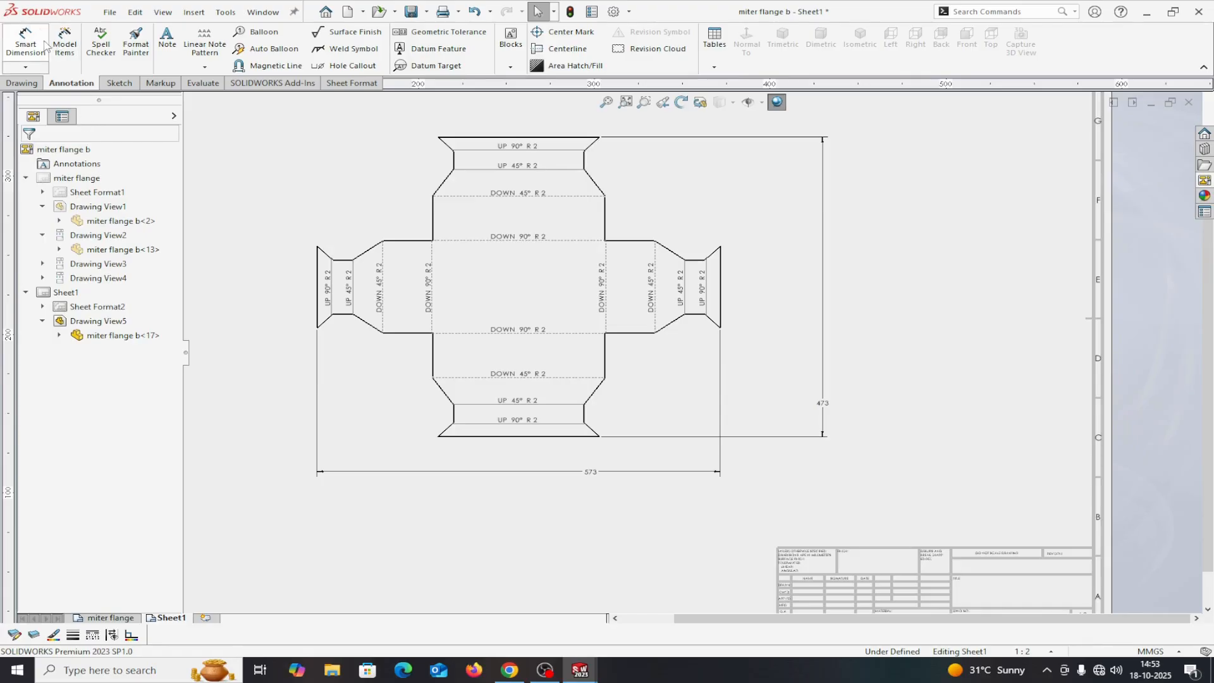
# Step: Add an angle dimension between the horizontal upper edge and the adjoining slanted edge of the flat pattern's right flap
pyautogui.click(25, 42)
pyautogui.scroll(-3, 680, 240)
pyautogui.scroll(-1, 675, 243)
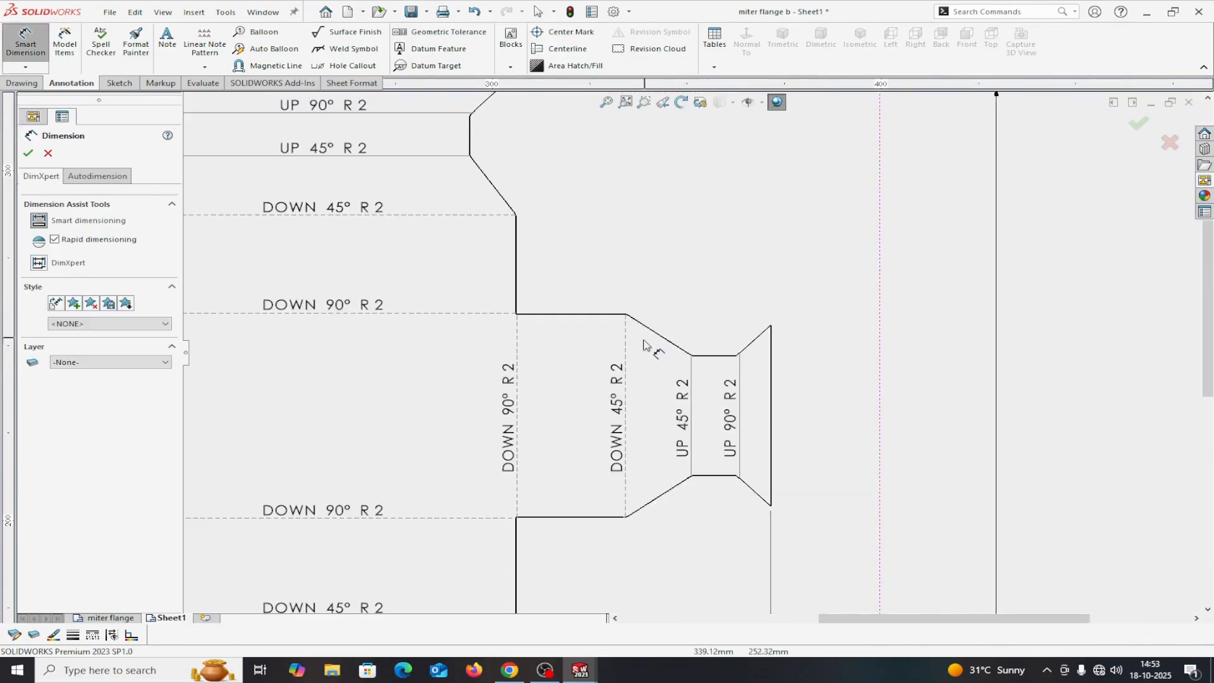
pyautogui.click(610, 316)
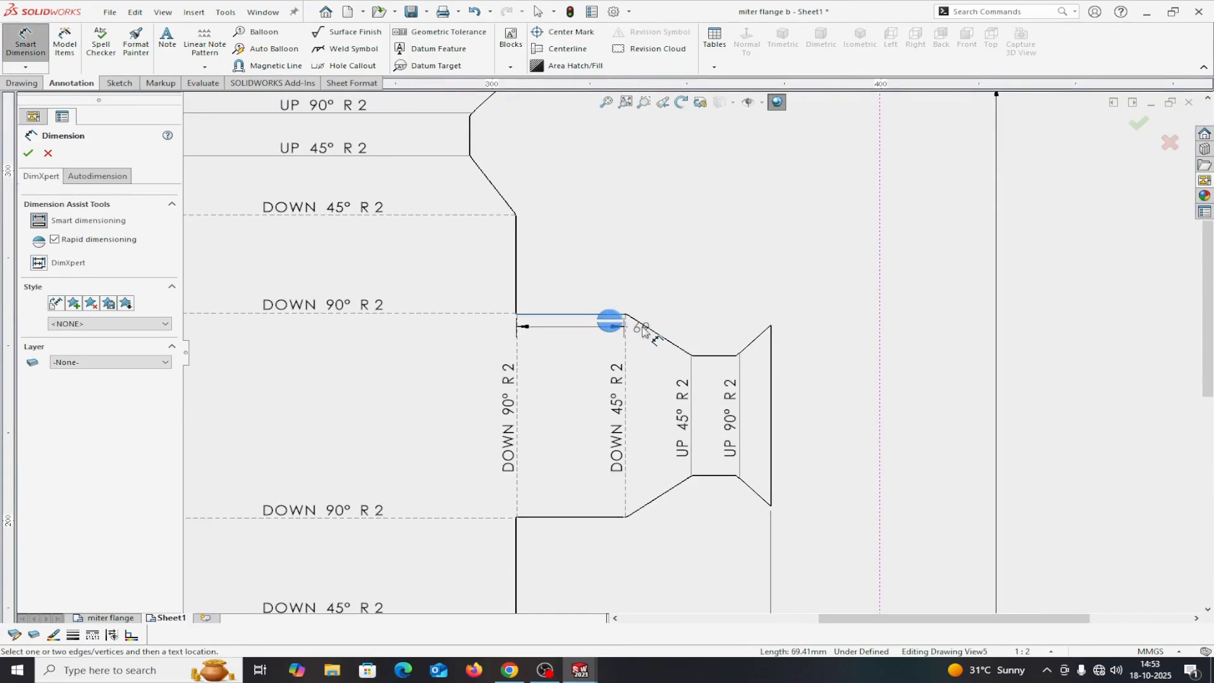
pyautogui.click(646, 330)
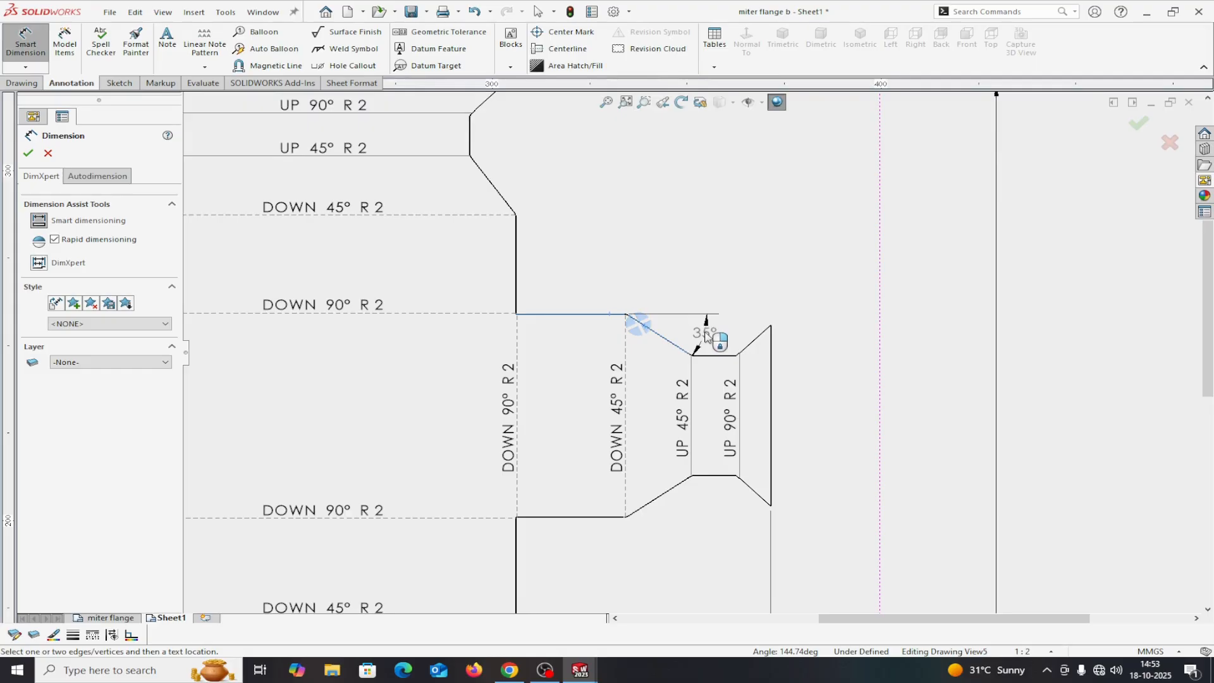
pyautogui.click(707, 335)
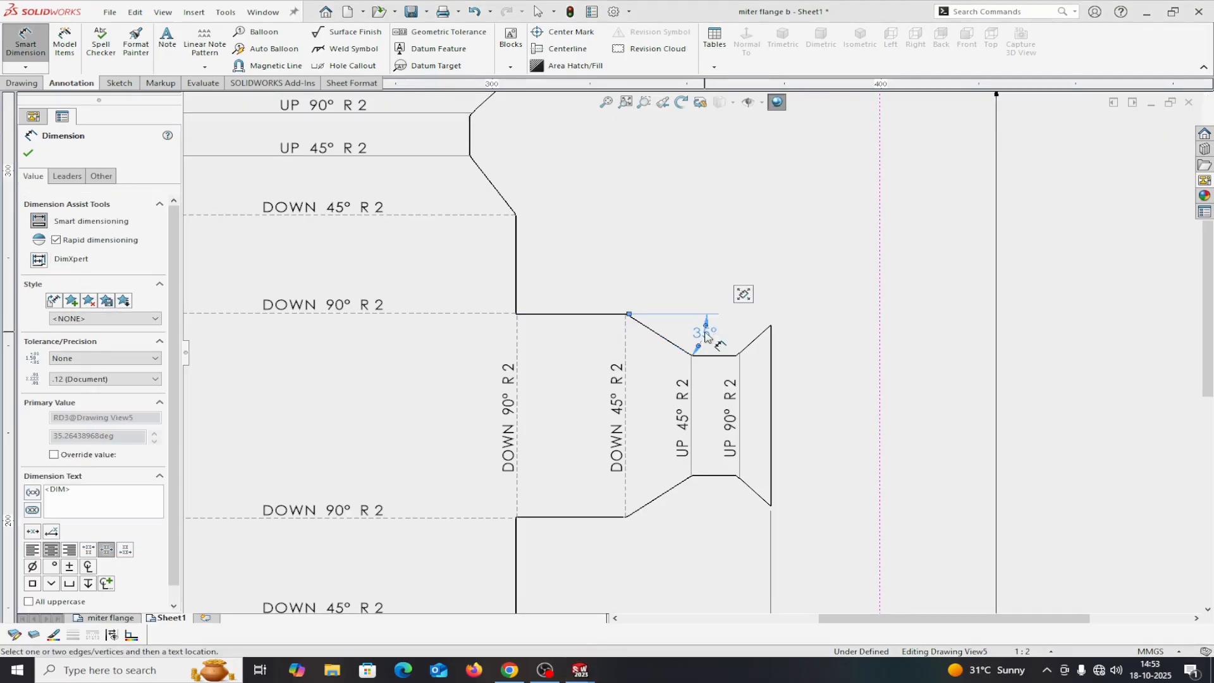
pyautogui.click(28, 153)
pyautogui.scroll(3, 711, 322)
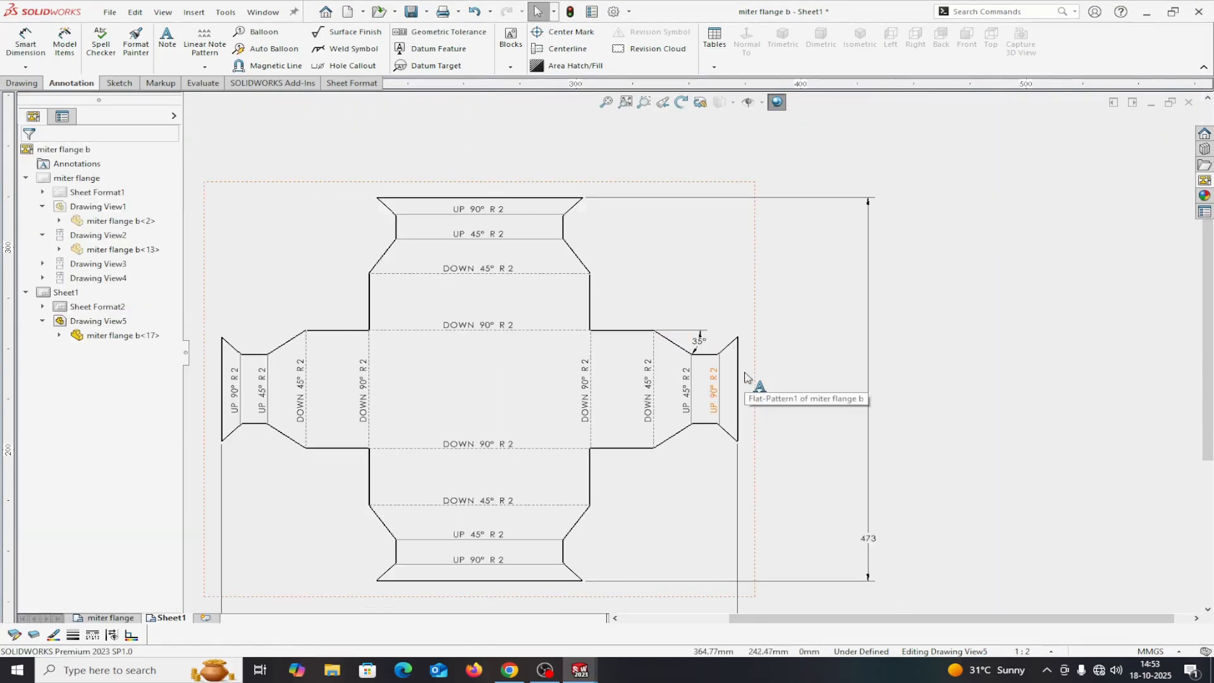
pyautogui.scroll(2, 695, 389)
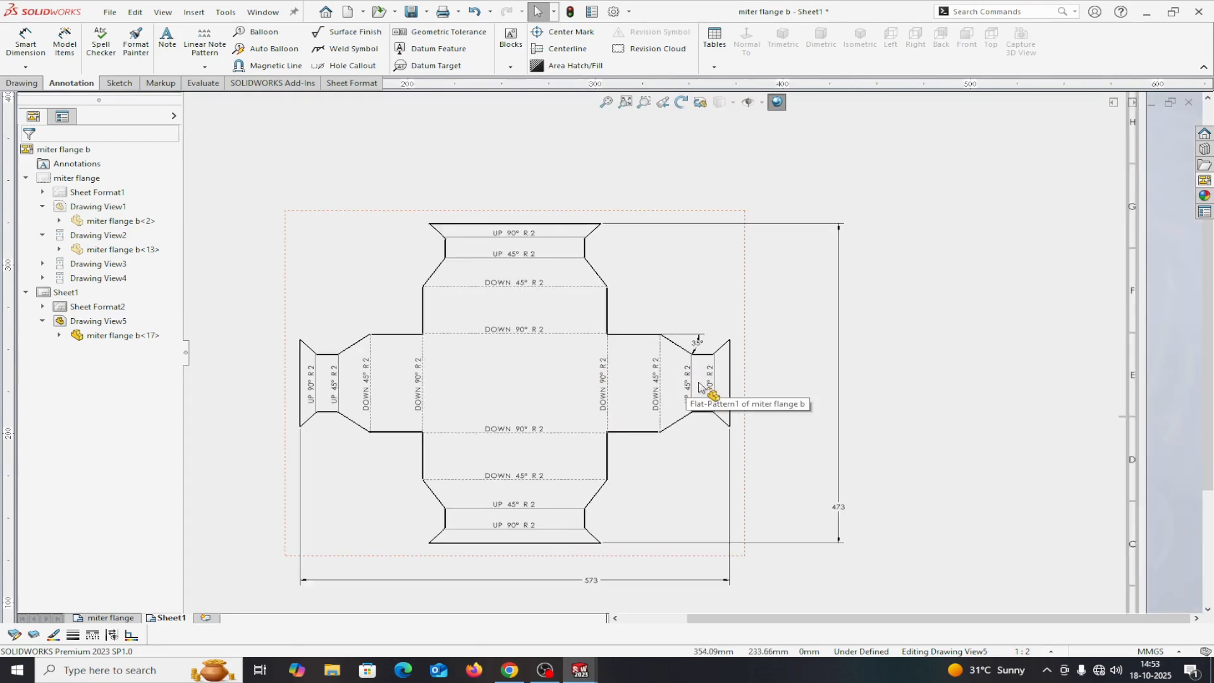
pyautogui.scroll(3, 696, 471)
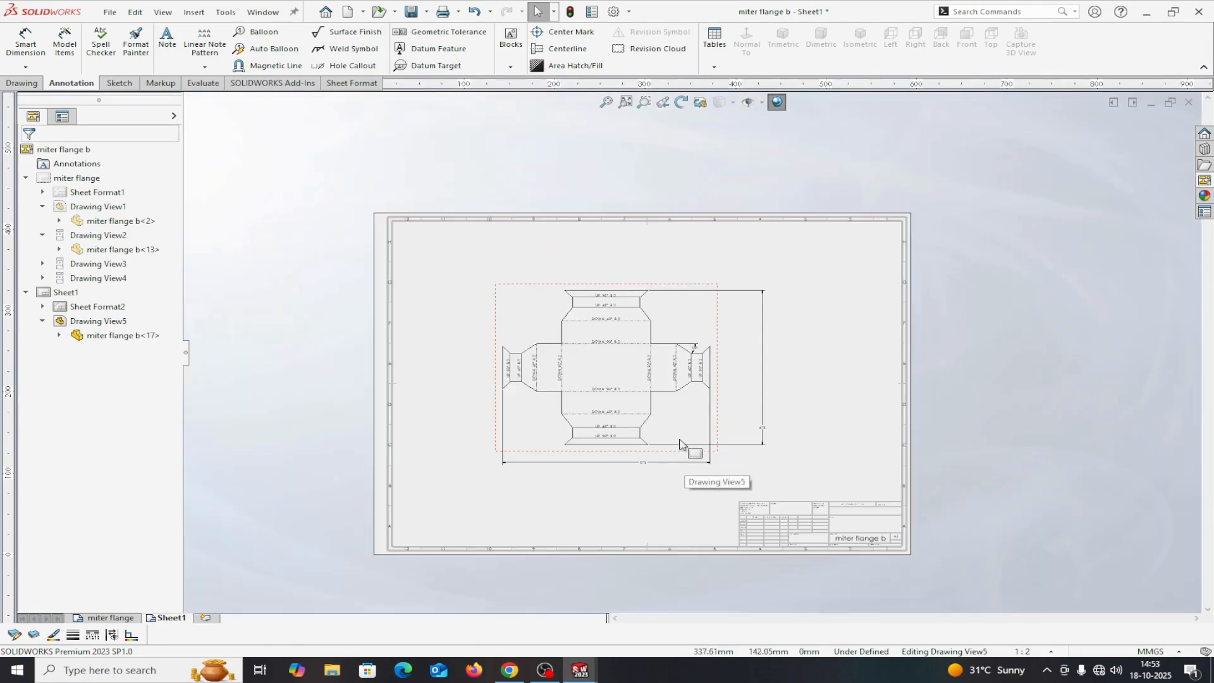
# Step: Set the flat pattern view's display style to Hidden Lines Visible
pyautogui.scroll(-2, 628, 373)
pyautogui.scroll(-2, 628, 373)
pyautogui.scroll(-1, 617, 253)
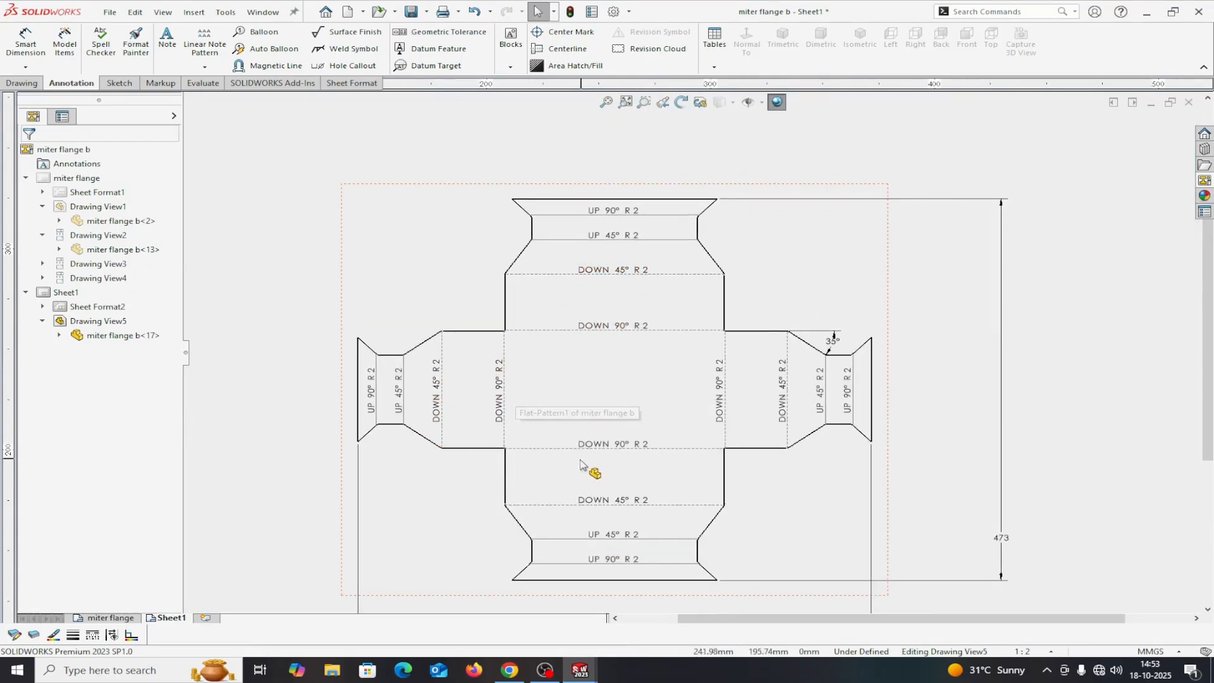
pyautogui.click(492, 511)
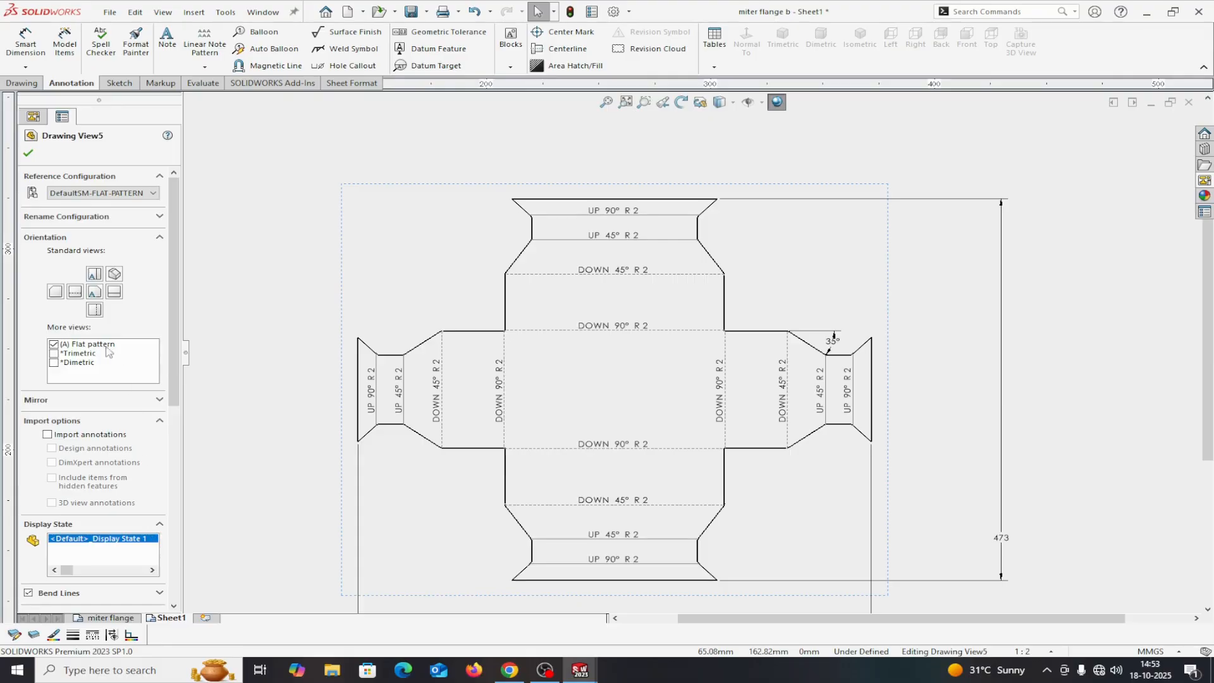
pyautogui.scroll(-5, 88, 443)
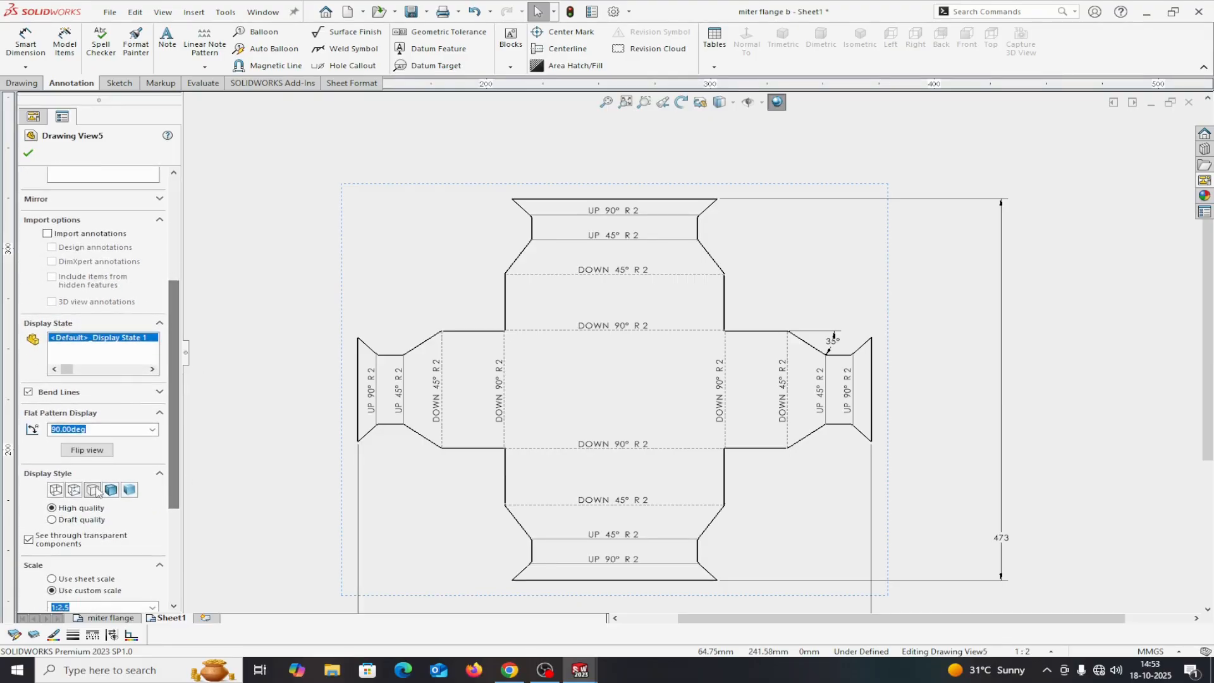
pyautogui.click(74, 492)
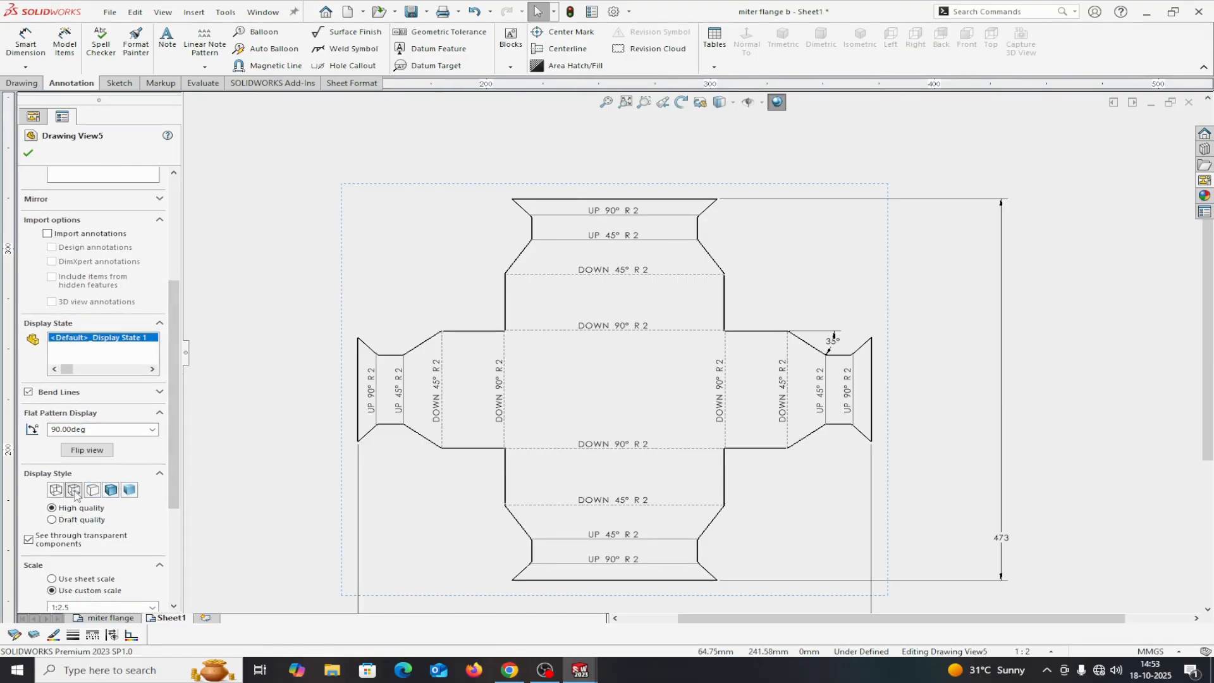
pyautogui.click(28, 153)
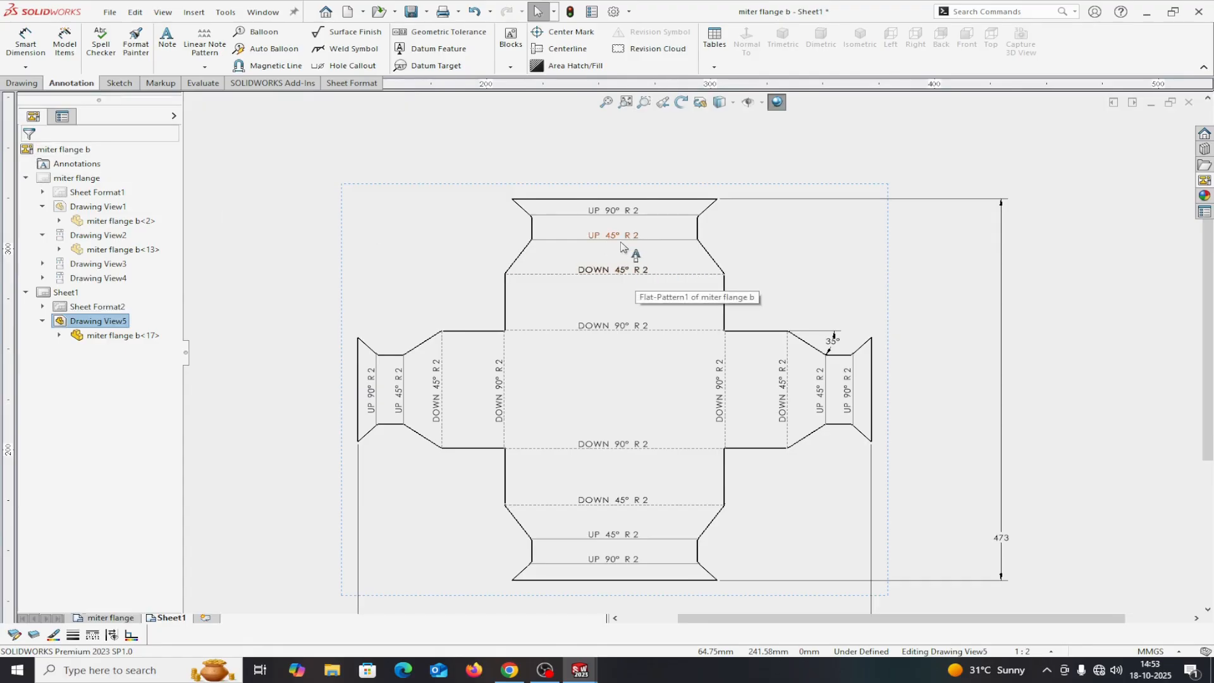
# Step: Move the flat pattern view to the left on the sheet to free space beside it for a table
pyautogui.scroll(4, 849, 325)
pyautogui.scroll(-3, 885, 347)
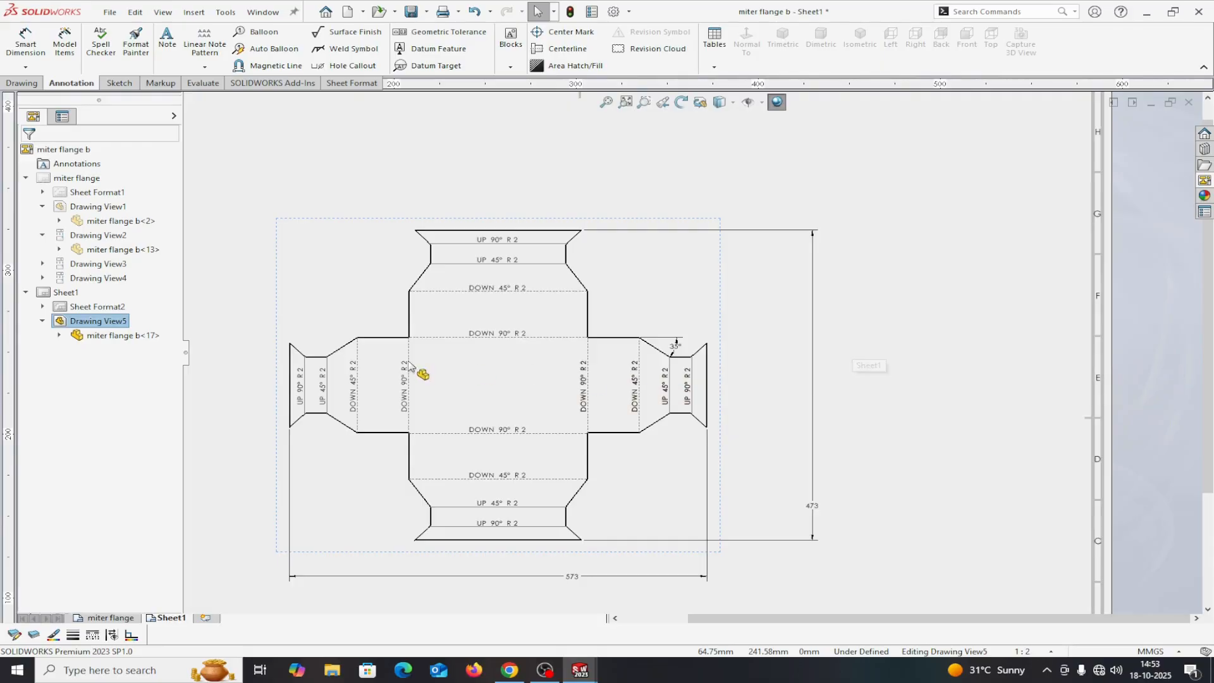
pyautogui.moveTo(279, 272); pyautogui.dragTo(215, 273)
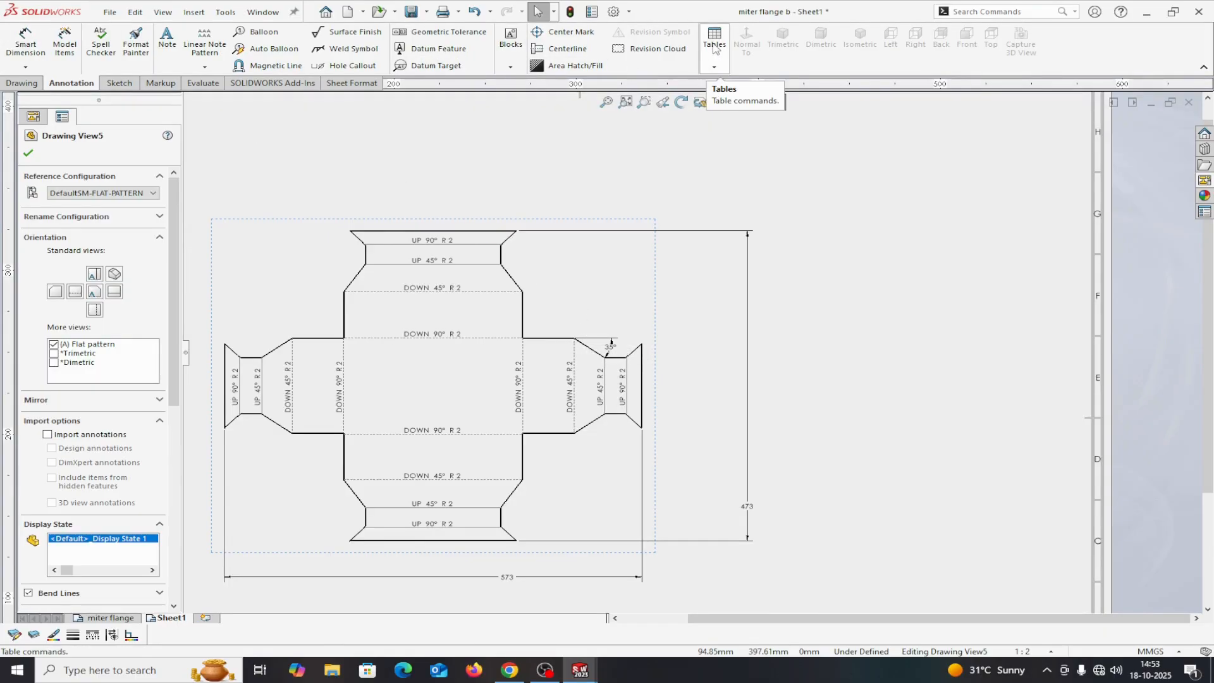
# Step: Start a bend table for the flat pattern view with a 0.25 mm outer border and 0.18 mm inner grid lines
pyautogui.click(721, 70)
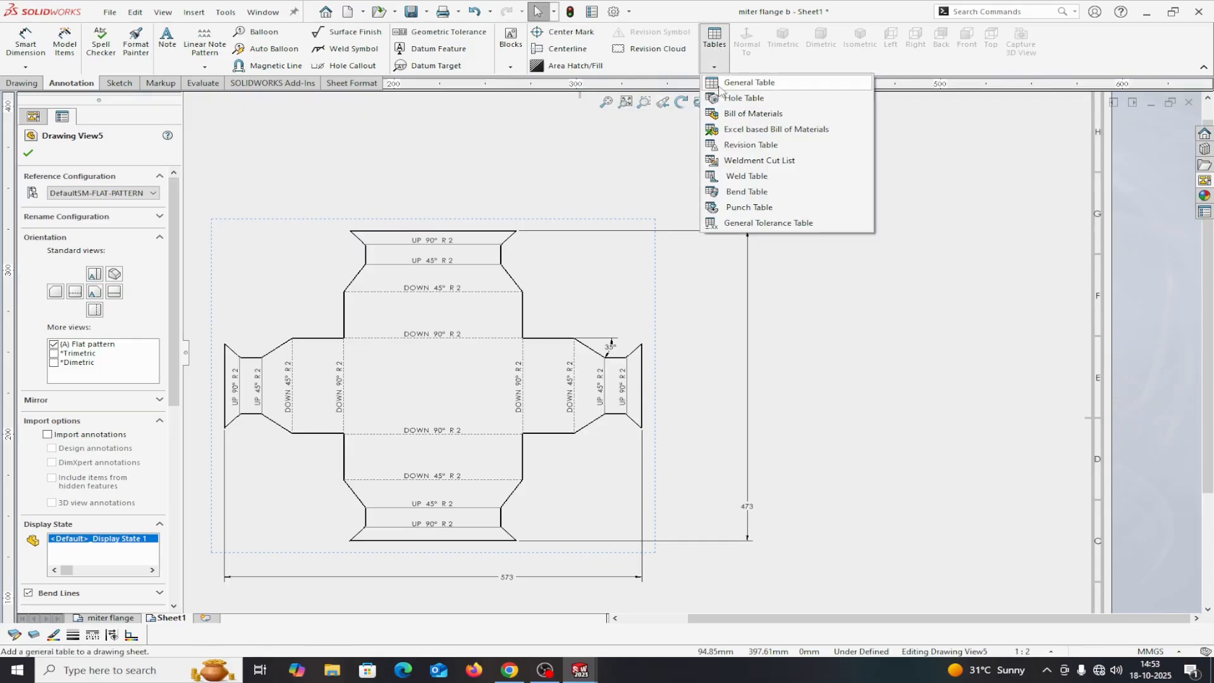
pyautogui.click(734, 192)
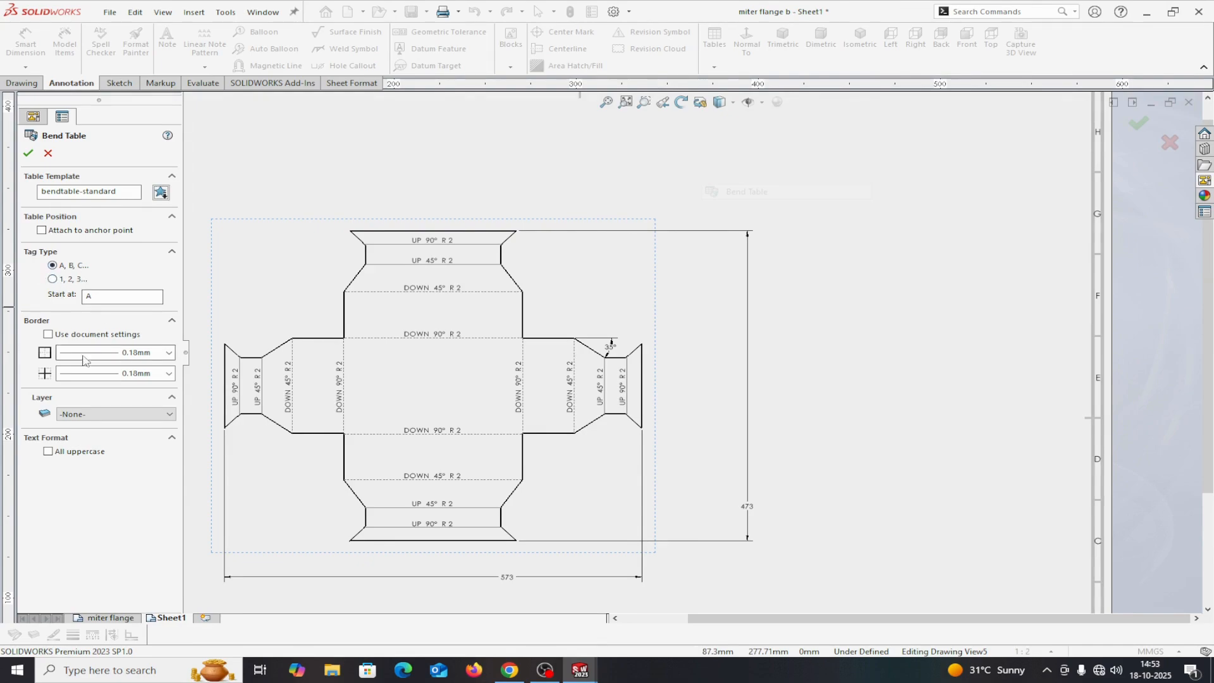
pyautogui.click(169, 353)
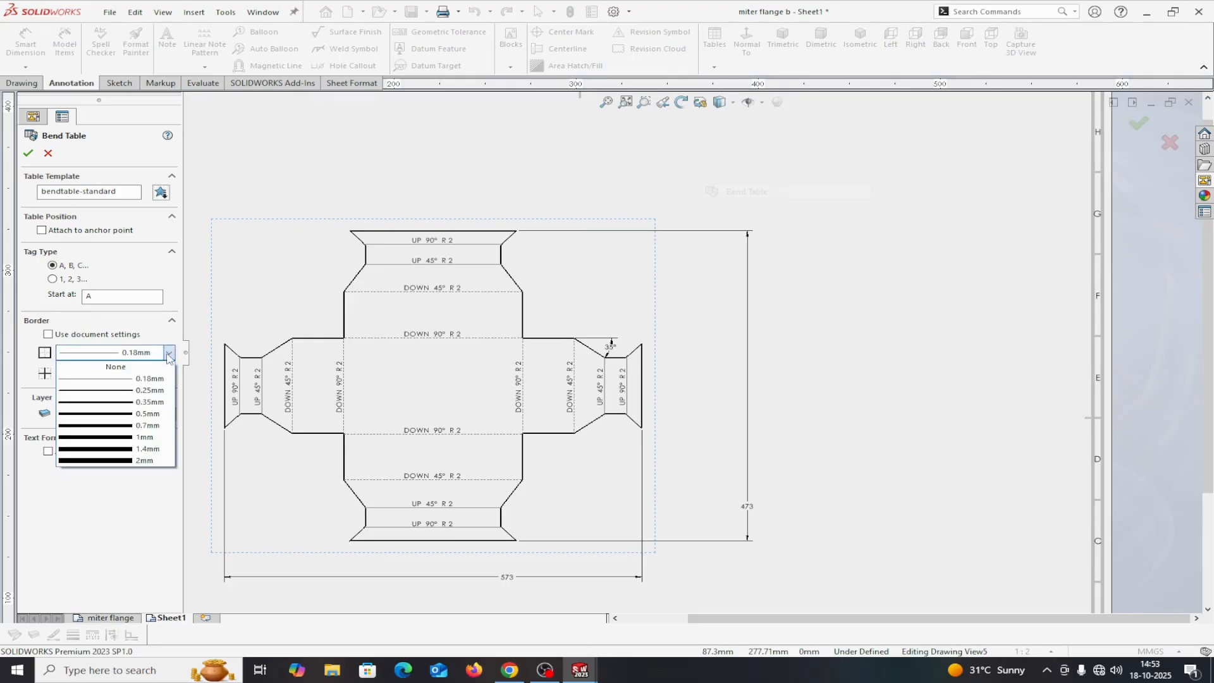
pyautogui.click(122, 391)
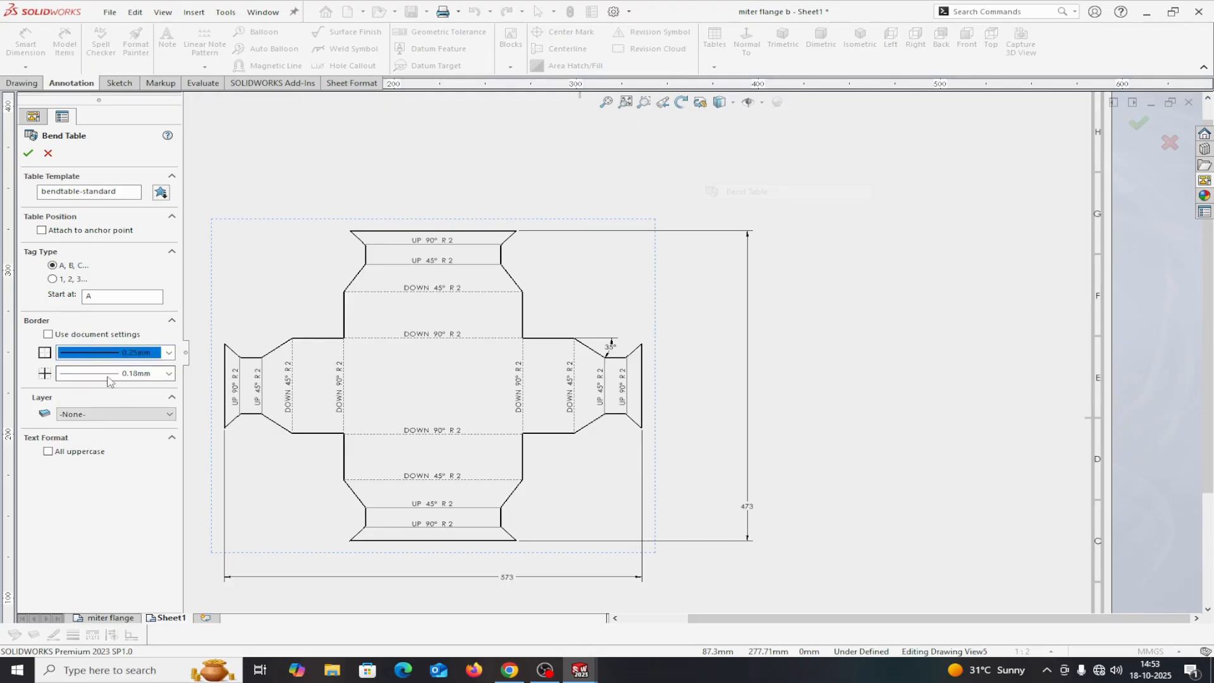
pyautogui.click(170, 374)
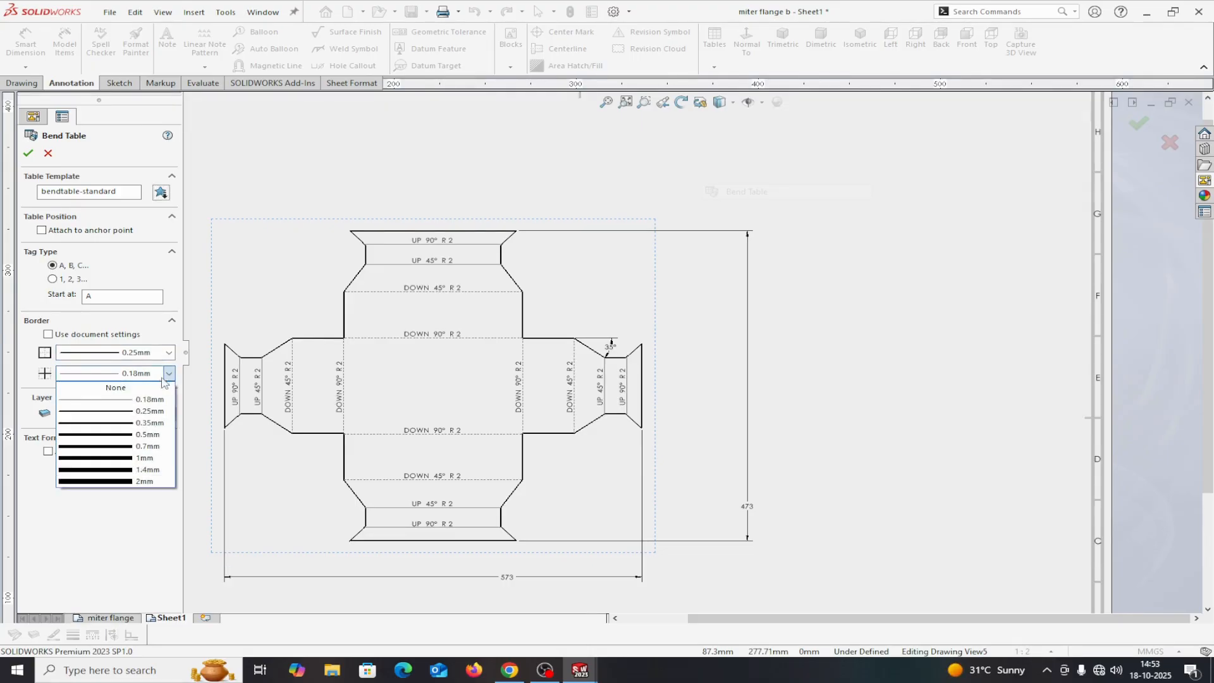
pyautogui.click(139, 413)
pyautogui.click(167, 373)
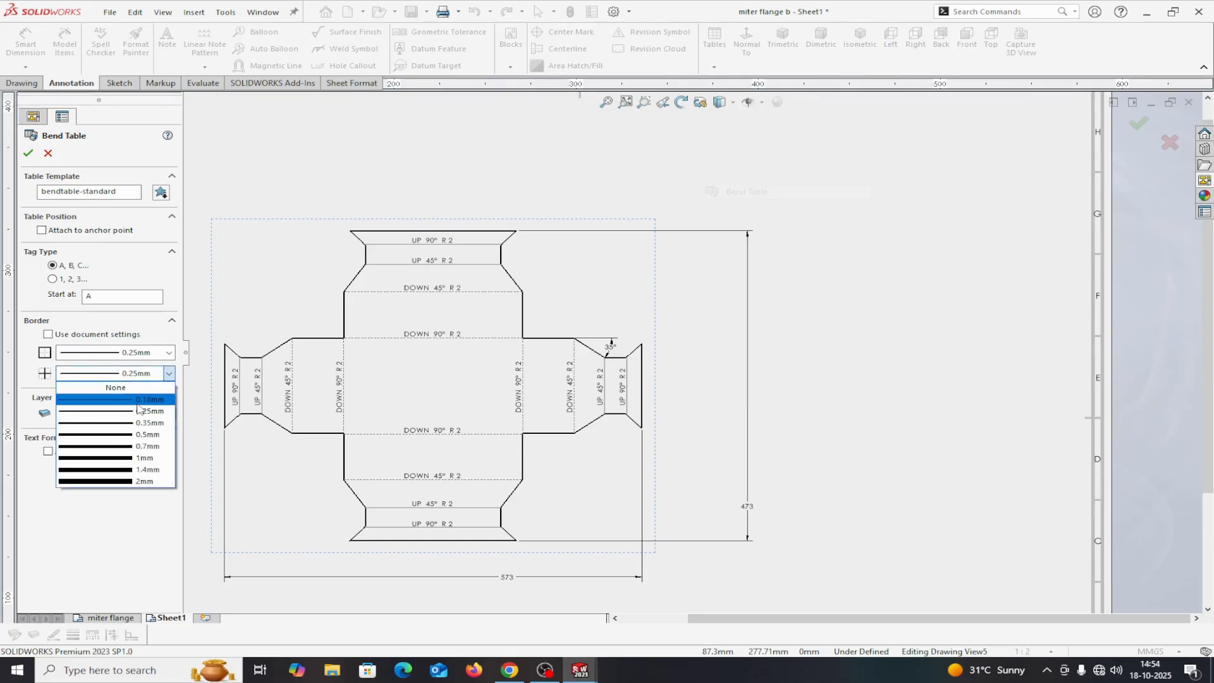
pyautogui.click(137, 402)
# Step: Assign the bend table to the FORMAT layer and place it to the right of the flat pattern's height dimension
pyautogui.click(138, 413)
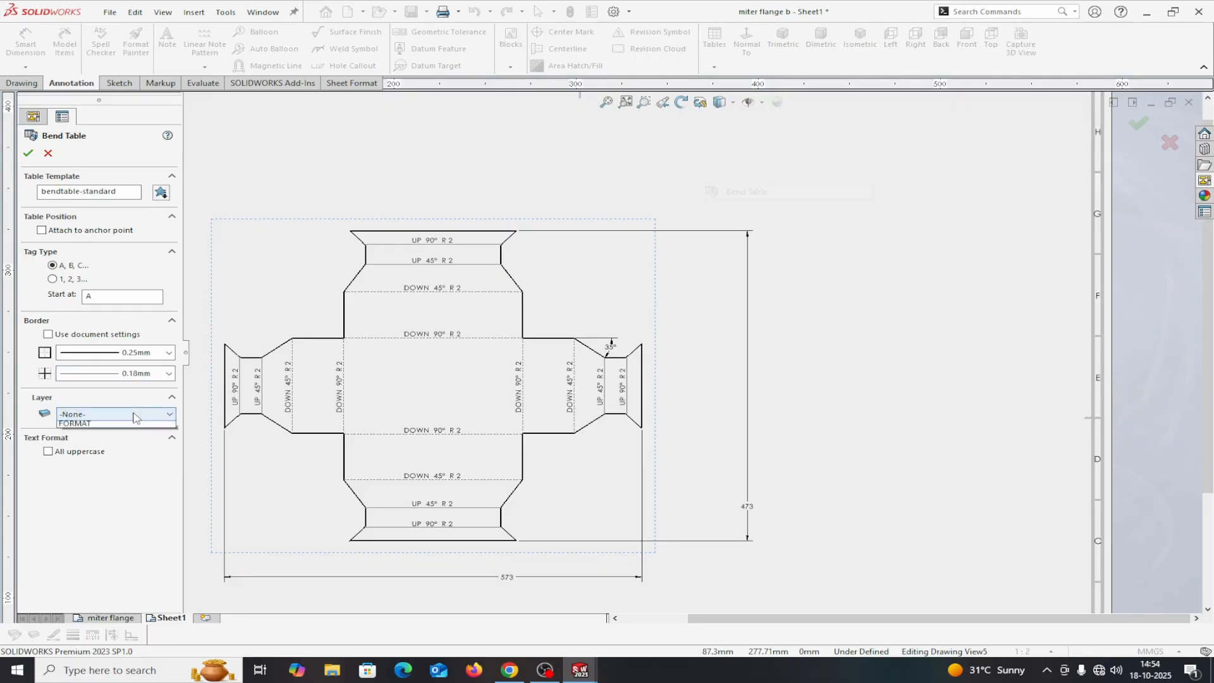
pyautogui.click(124, 436)
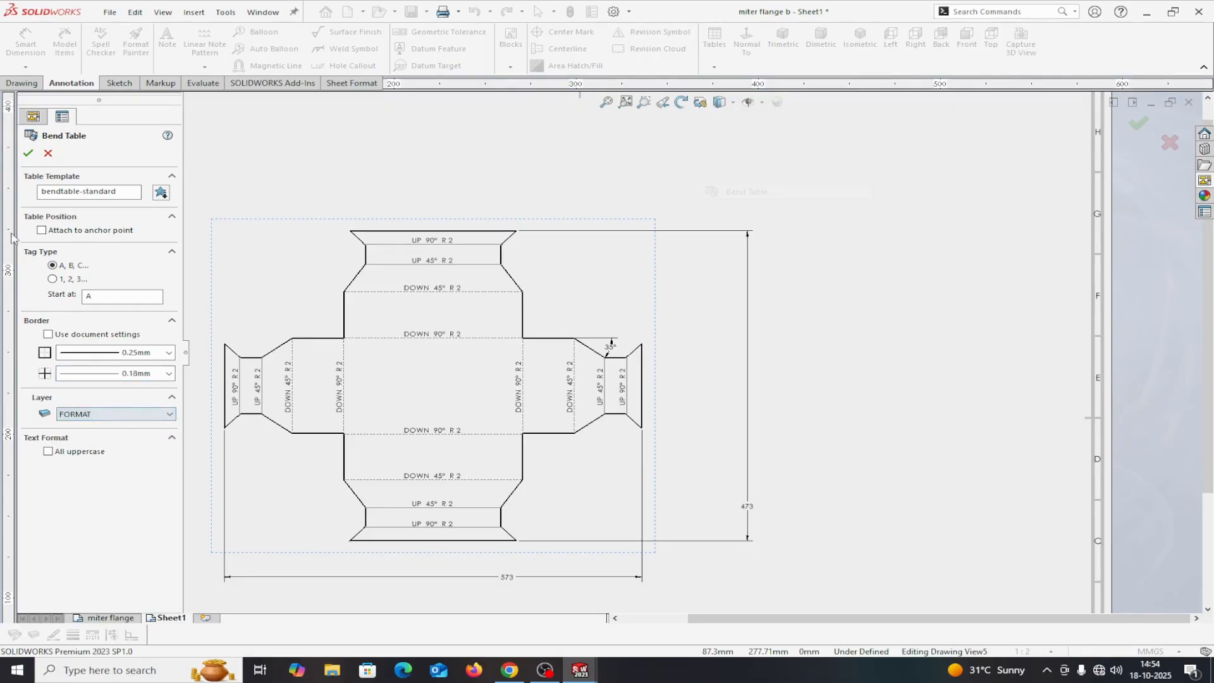
pyautogui.click(30, 155)
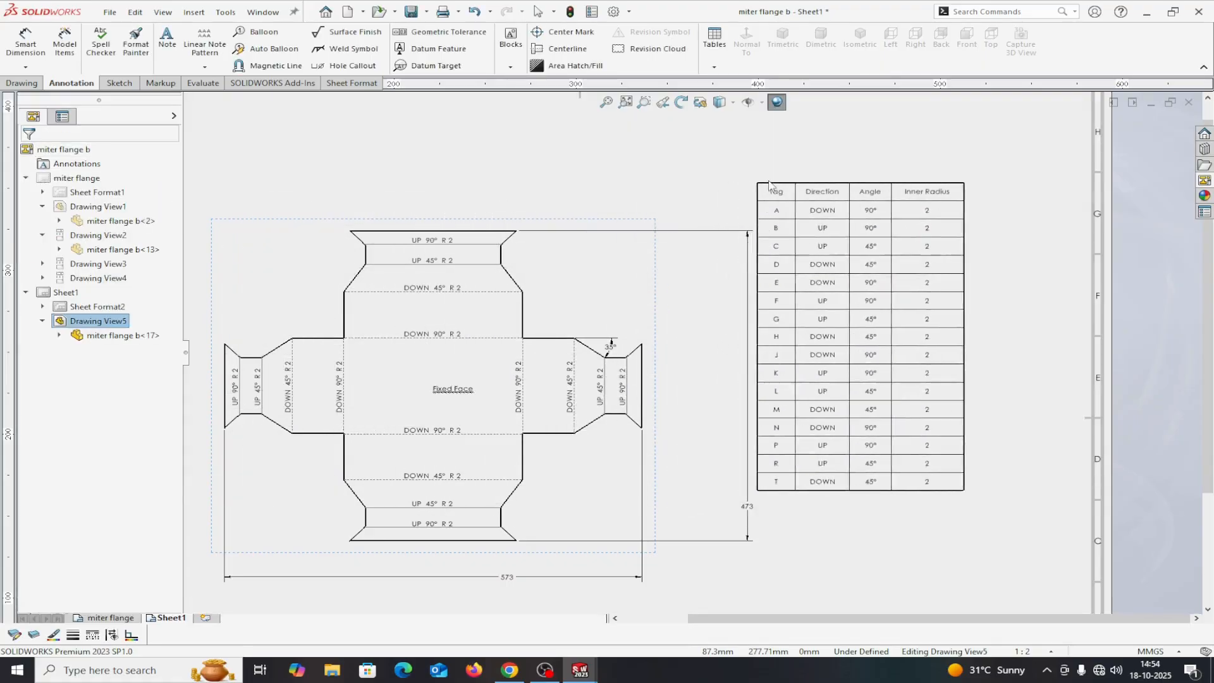
pyautogui.click(794, 164)
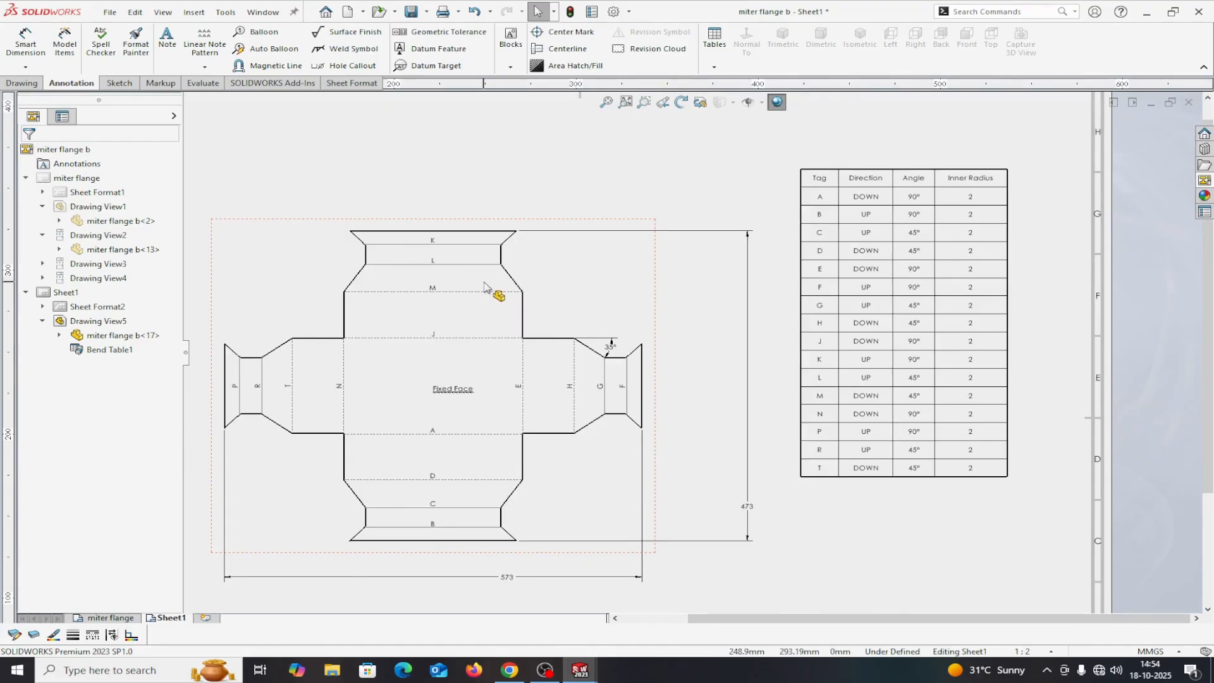
# Step: Format all text in the bend table as bold with a font size of 14
pyautogui.scroll(-1, 484, 296)
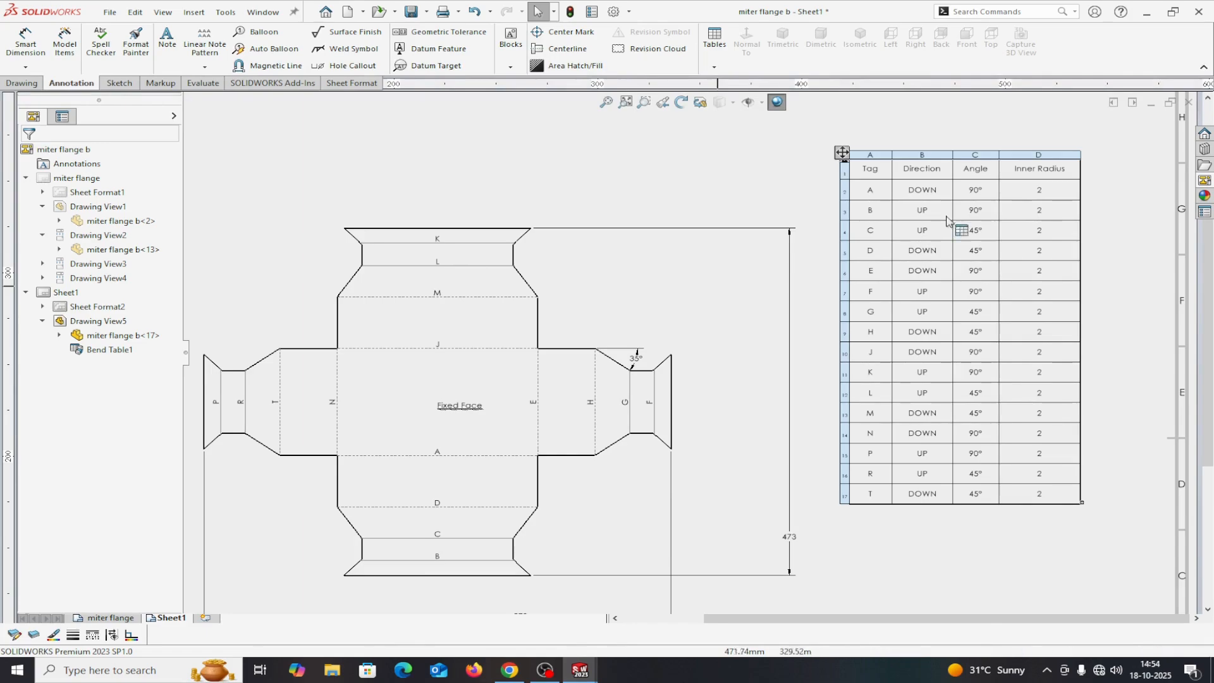
pyautogui.click(843, 154)
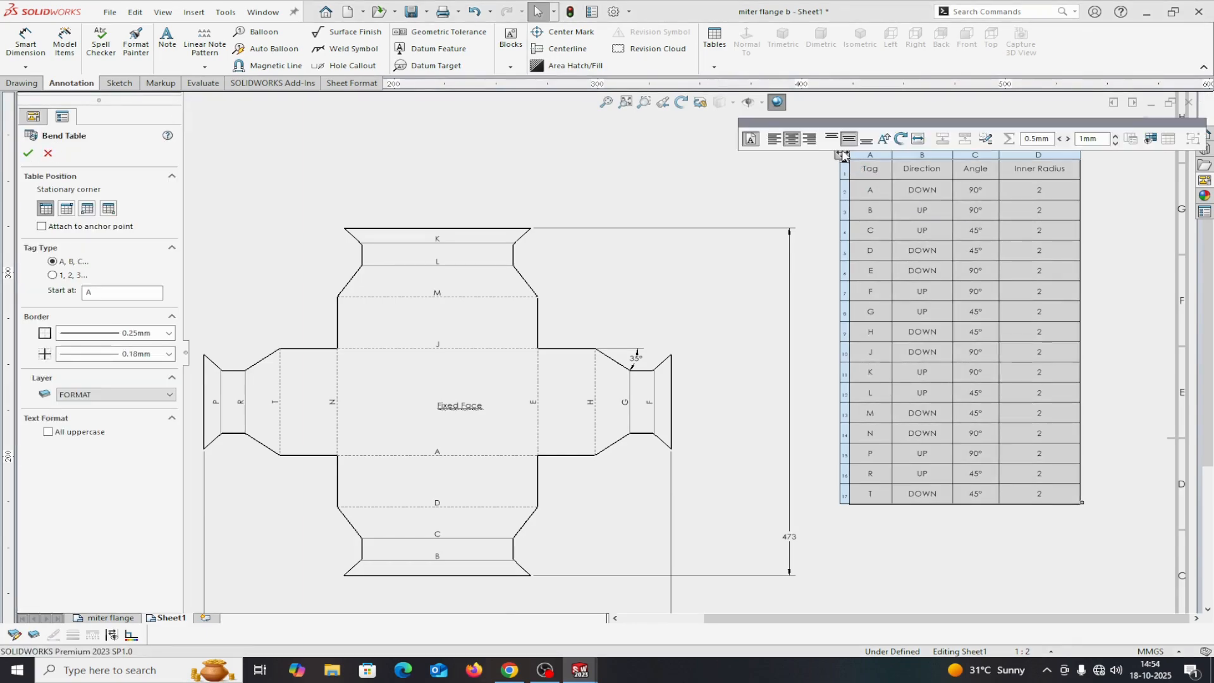
pyautogui.click(757, 145)
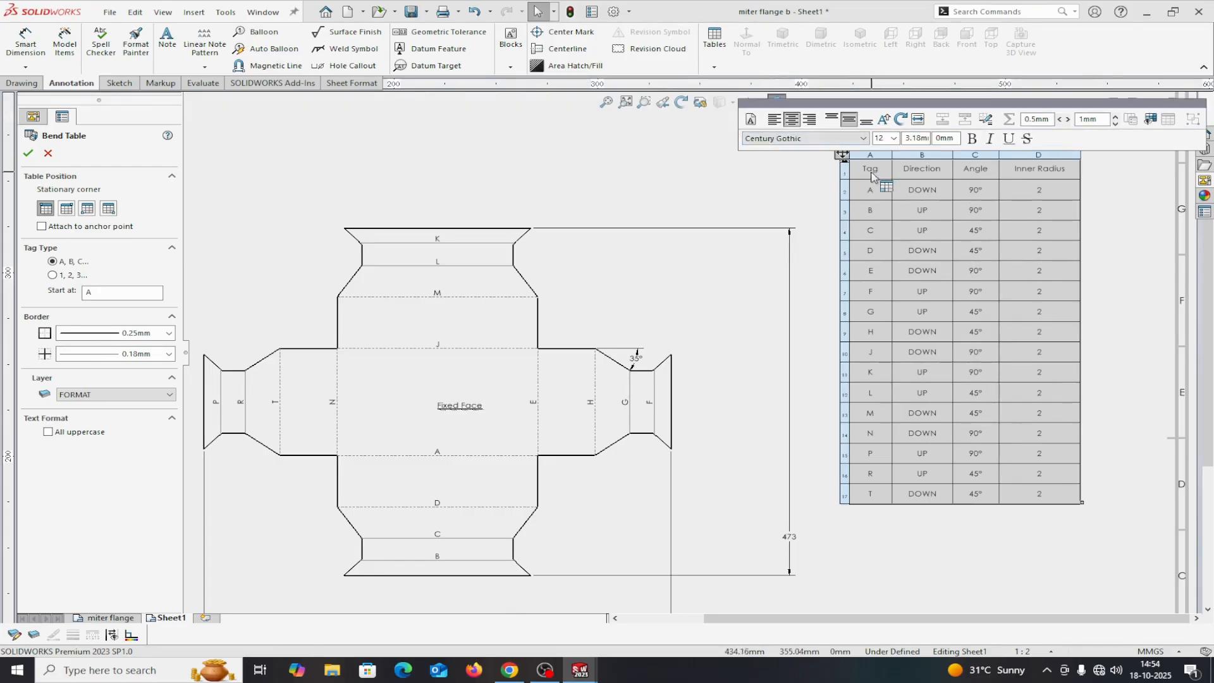
pyautogui.moveTo(871, 190)
pyautogui.mouseDown()
pyautogui.moveTo(923, 250)
pyautogui.moveTo(977, 378)
pyautogui.moveTo(1060, 495)
pyautogui.mouseUp()
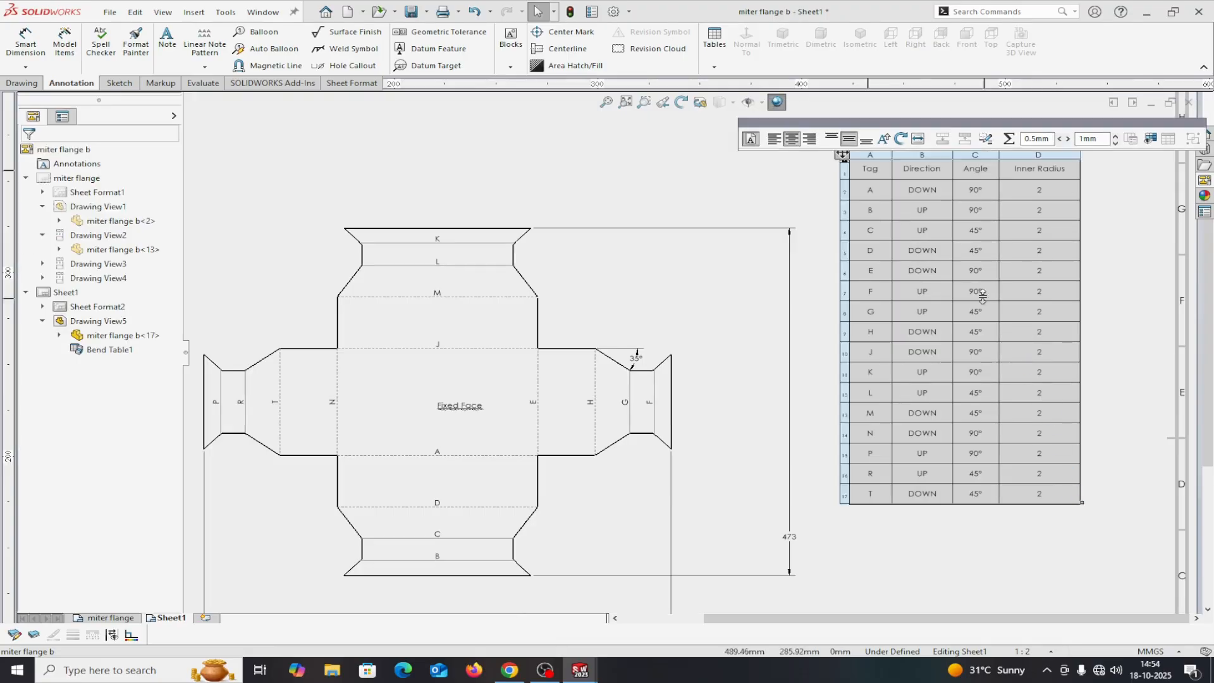
pyautogui.click(752, 142)
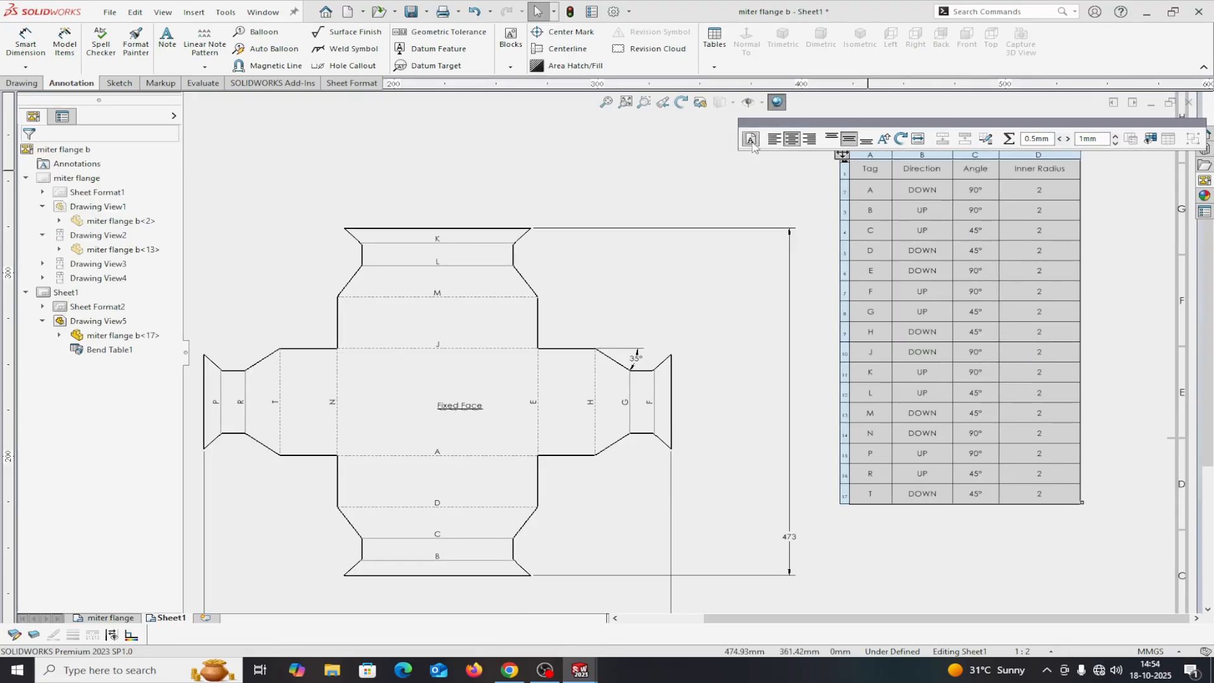
pyautogui.click(972, 139)
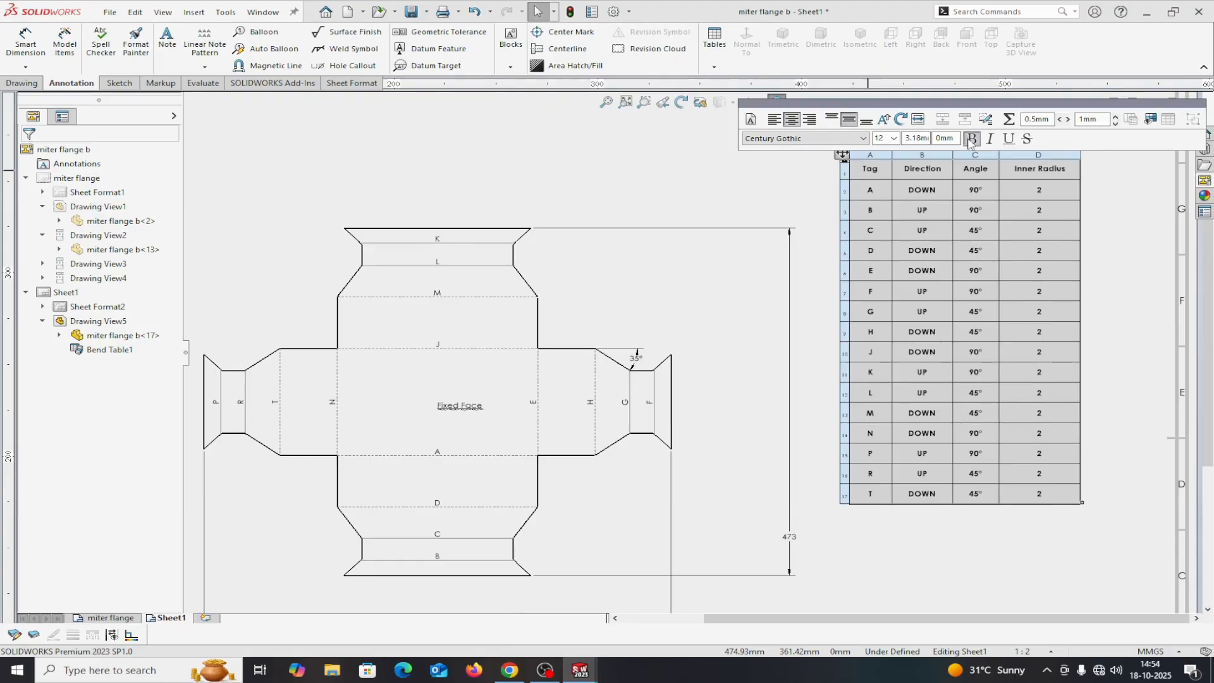
pyautogui.click(894, 140)
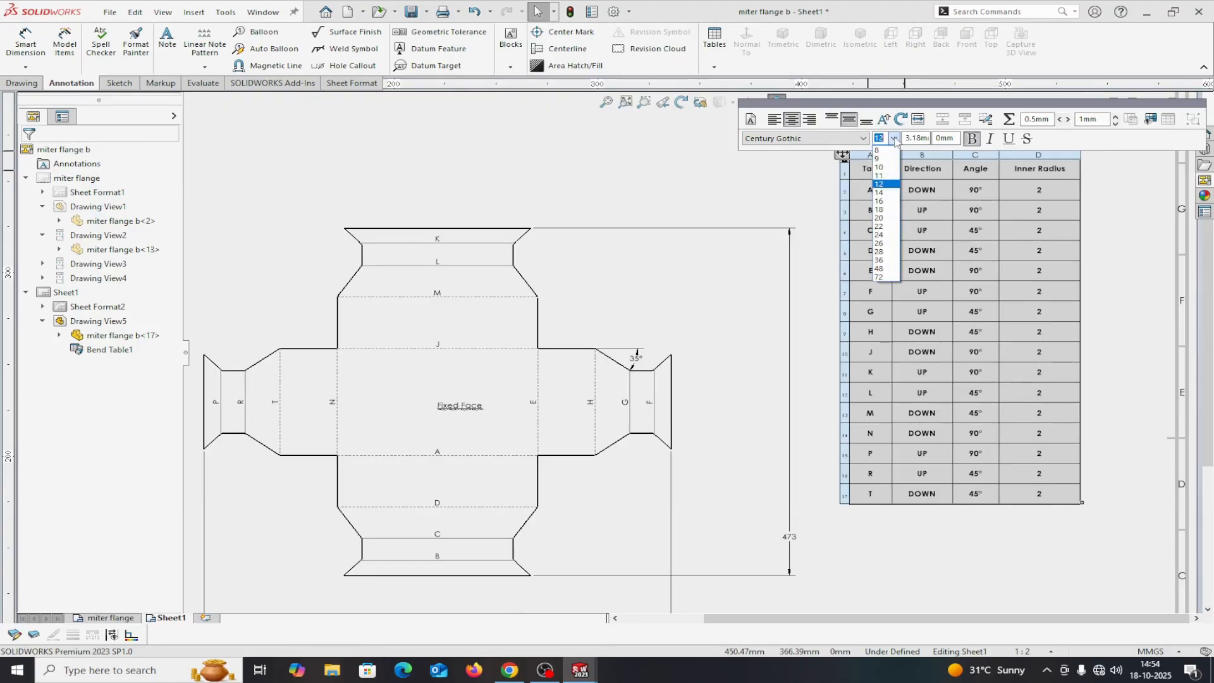
pyautogui.click(883, 193)
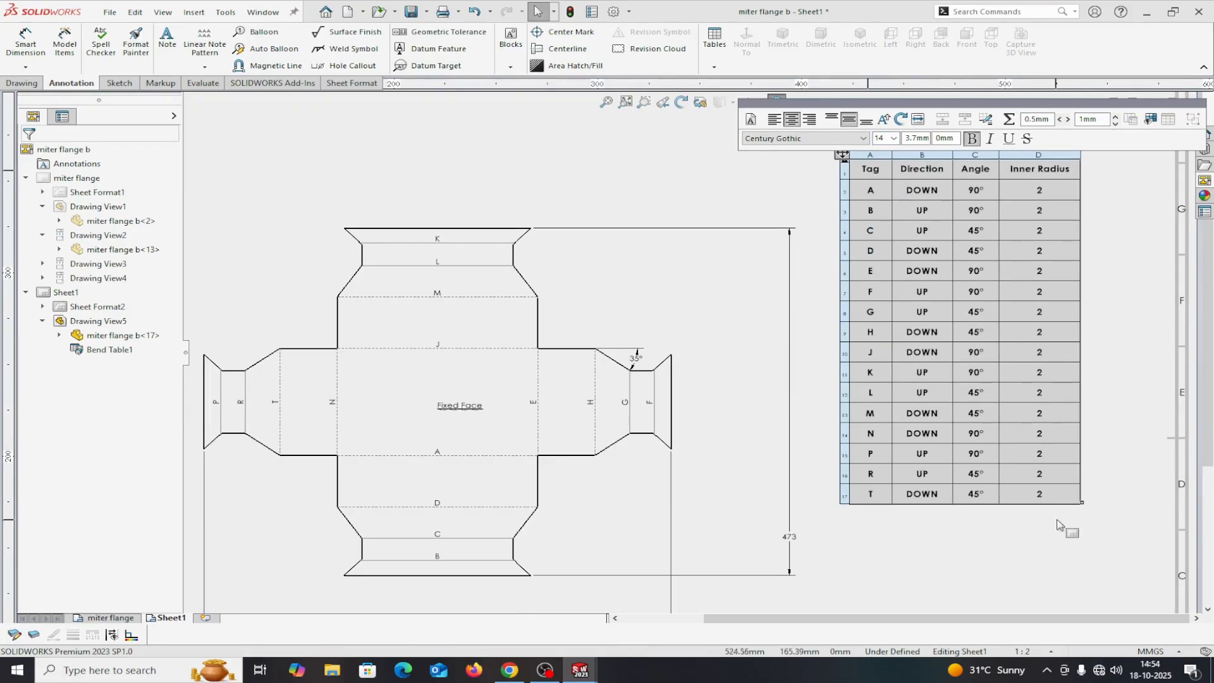
# Step: Enlarge the bend table from its lower-right corner so its columns and rows fill more of the sheet's right side
pyautogui.moveTo(1081, 501); pyautogui.dragTo(1154, 574)
pyautogui.click(1154, 574)
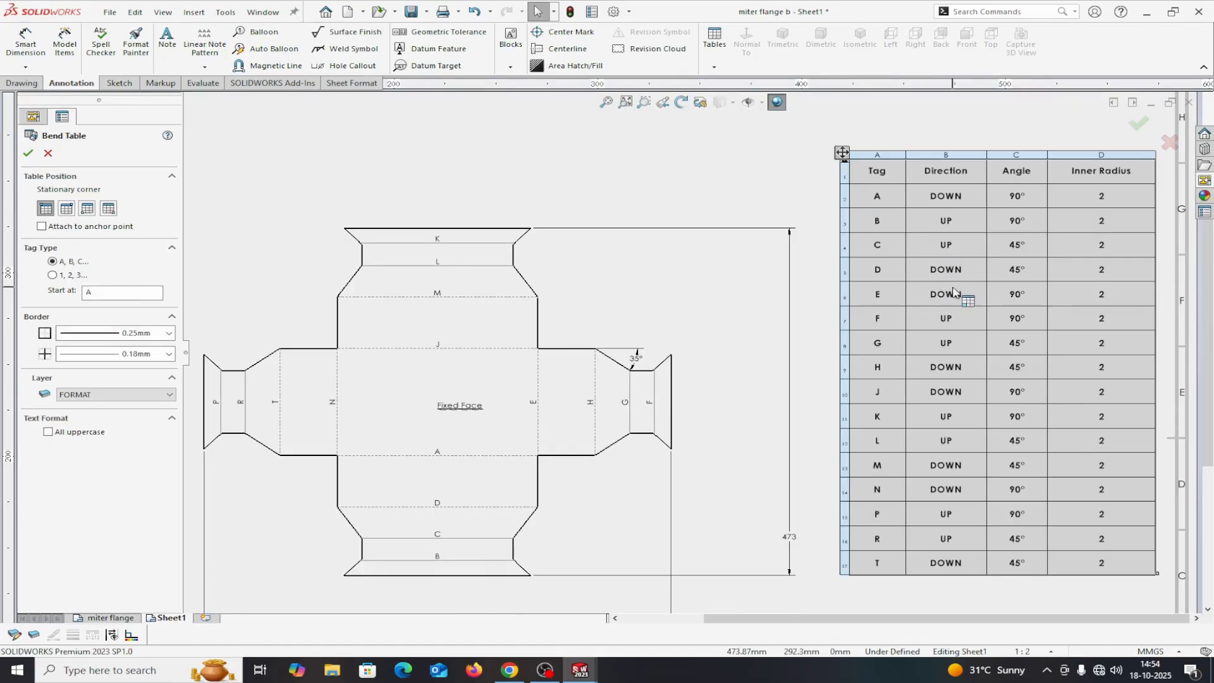
pyautogui.press('z')
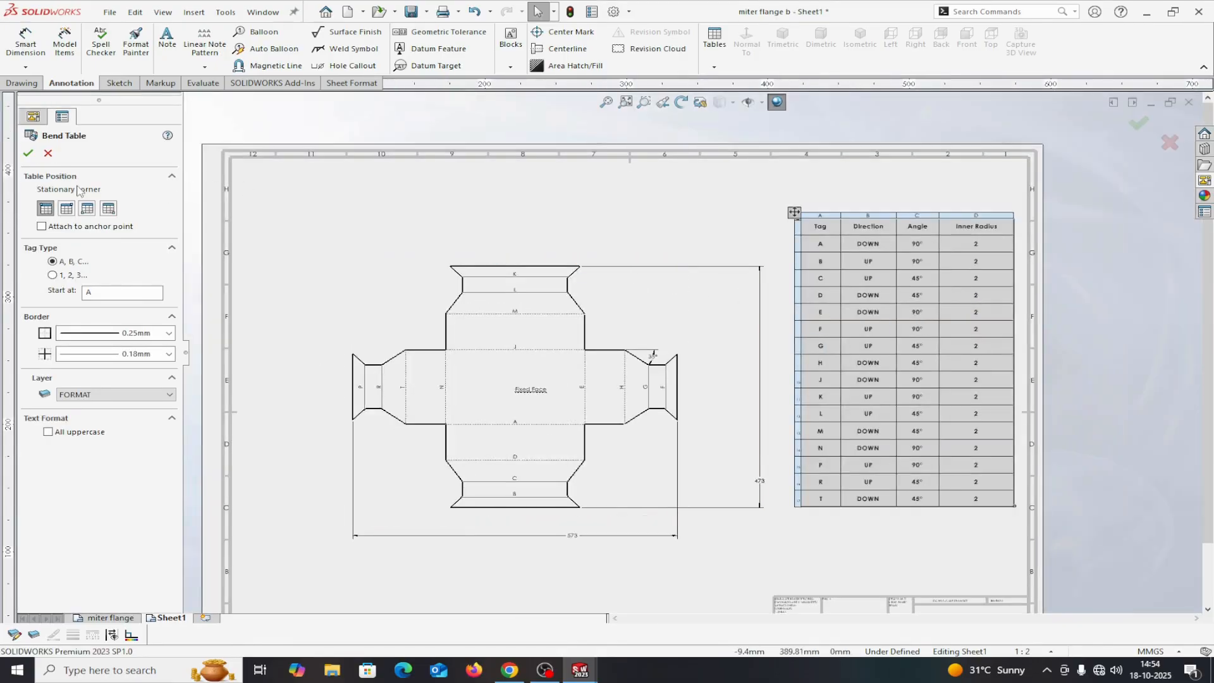
pyautogui.click(28, 154)
# Step: Add an underlined leader to the flat pattern's bend tag L and move the tag above the view's upper edge
pyautogui.scroll(-2, 512, 310)
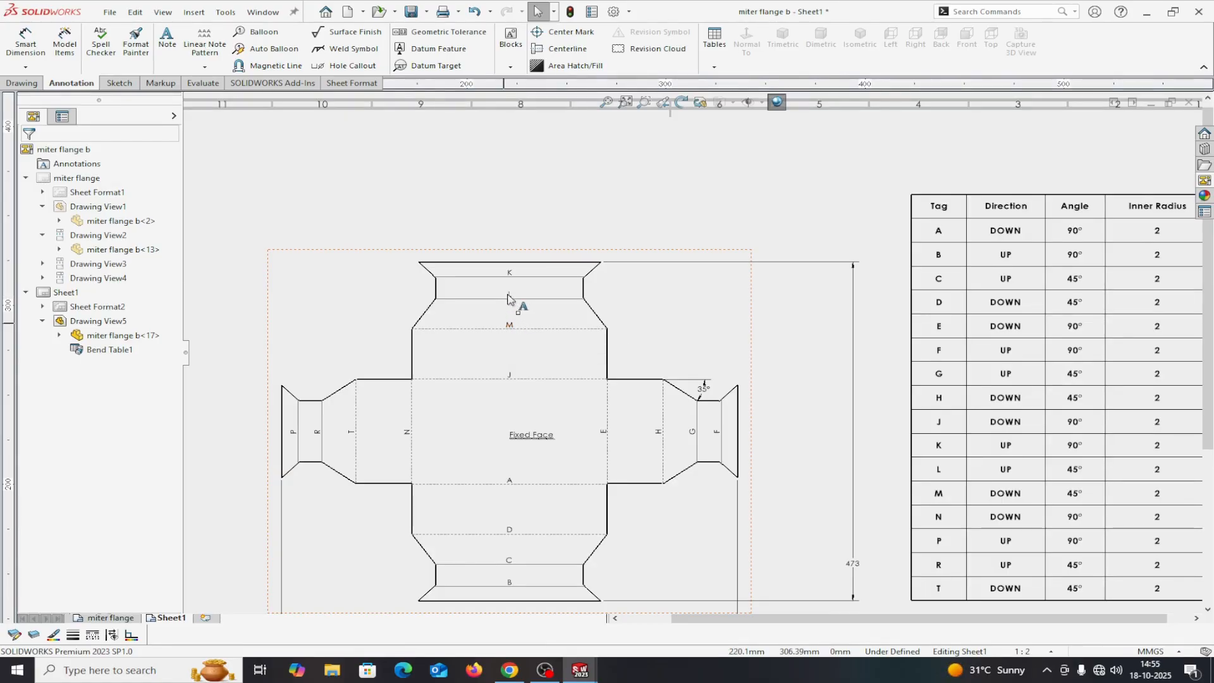
pyautogui.click(508, 299)
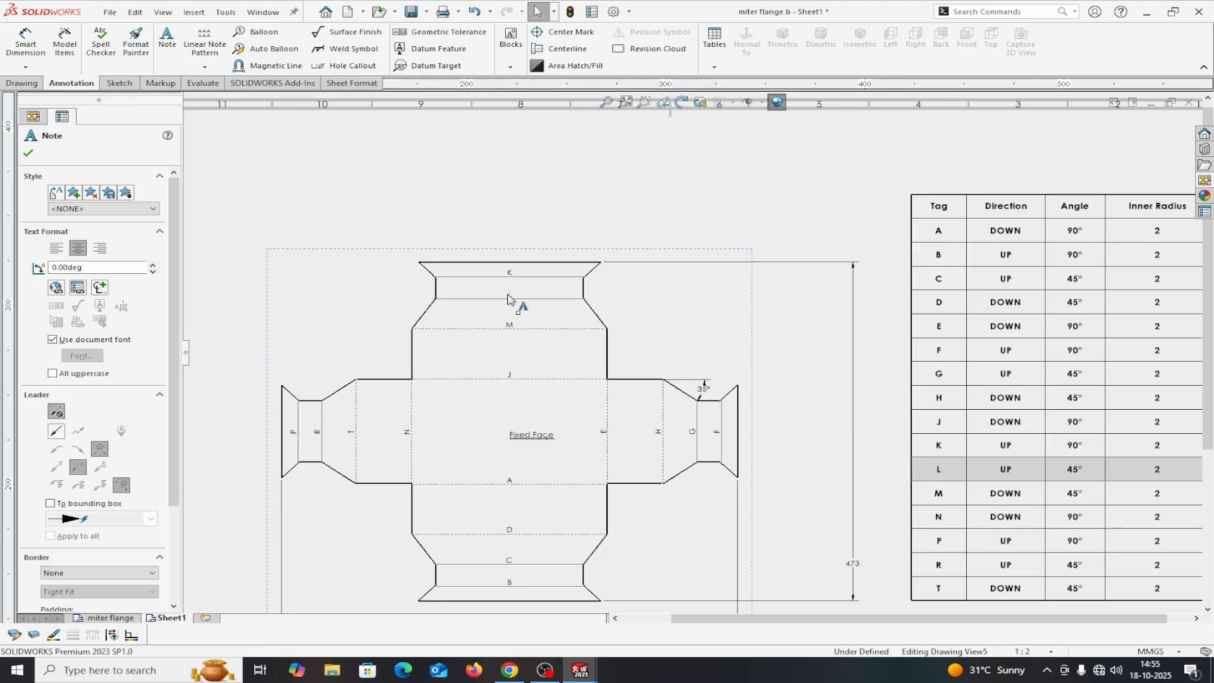
pyautogui.click(55, 432)
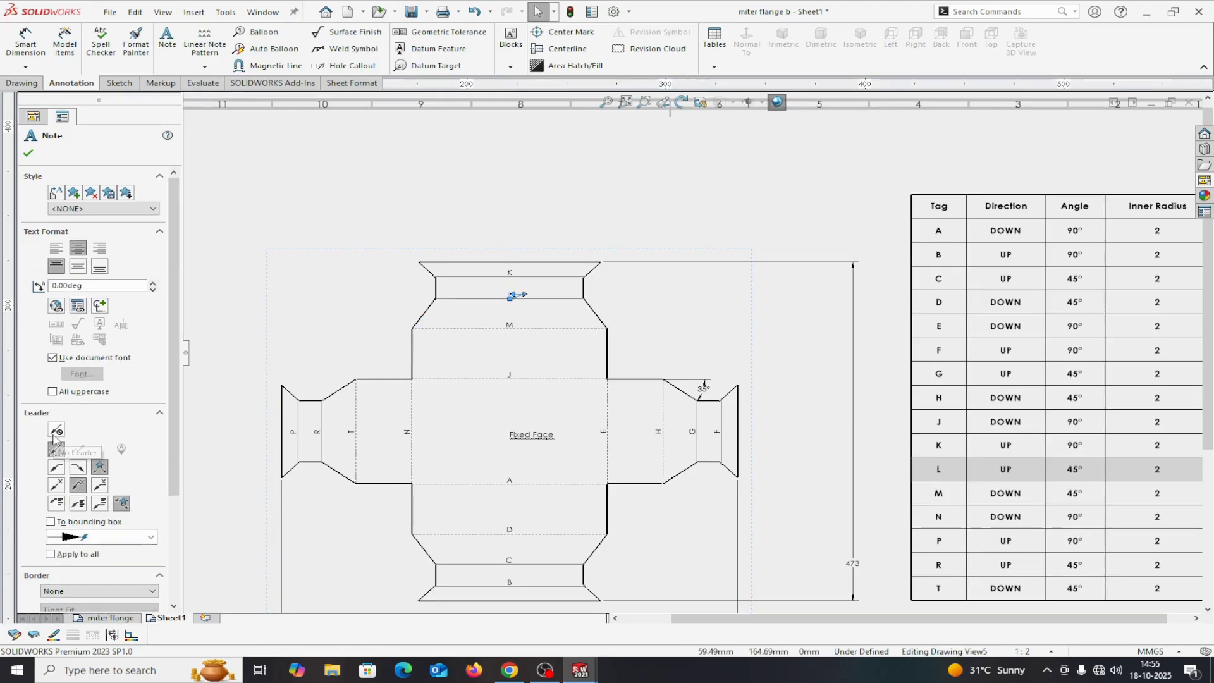
pyautogui.click(99, 487)
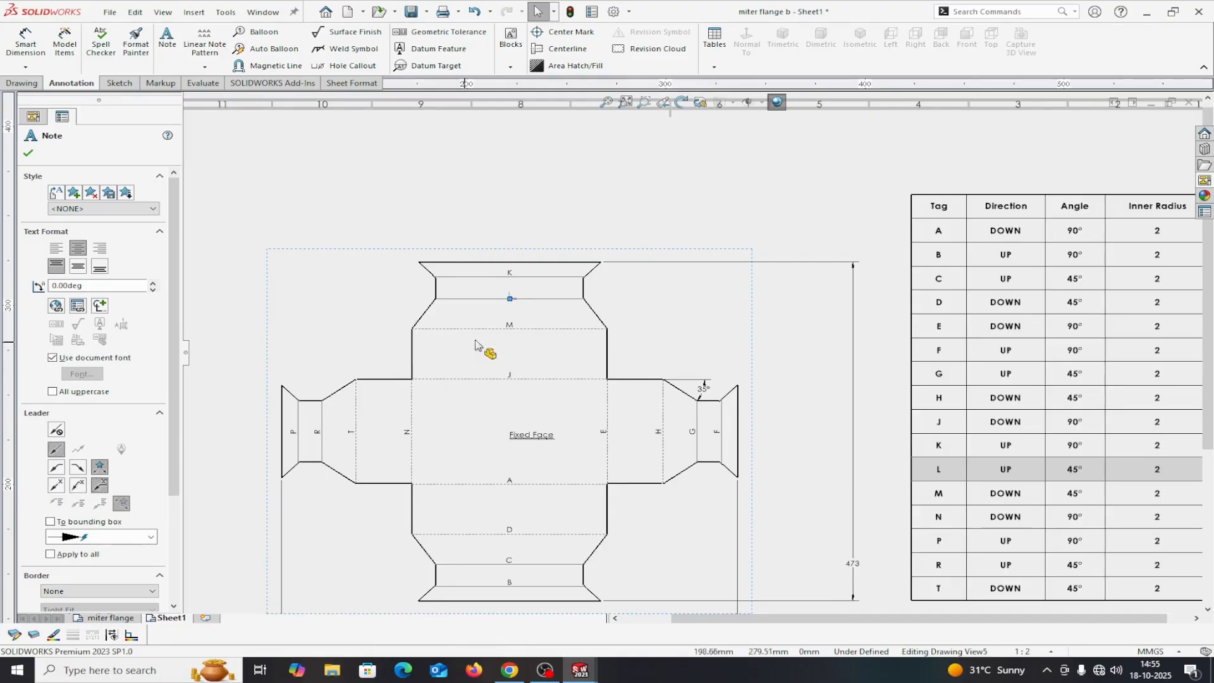
pyautogui.click(515, 301)
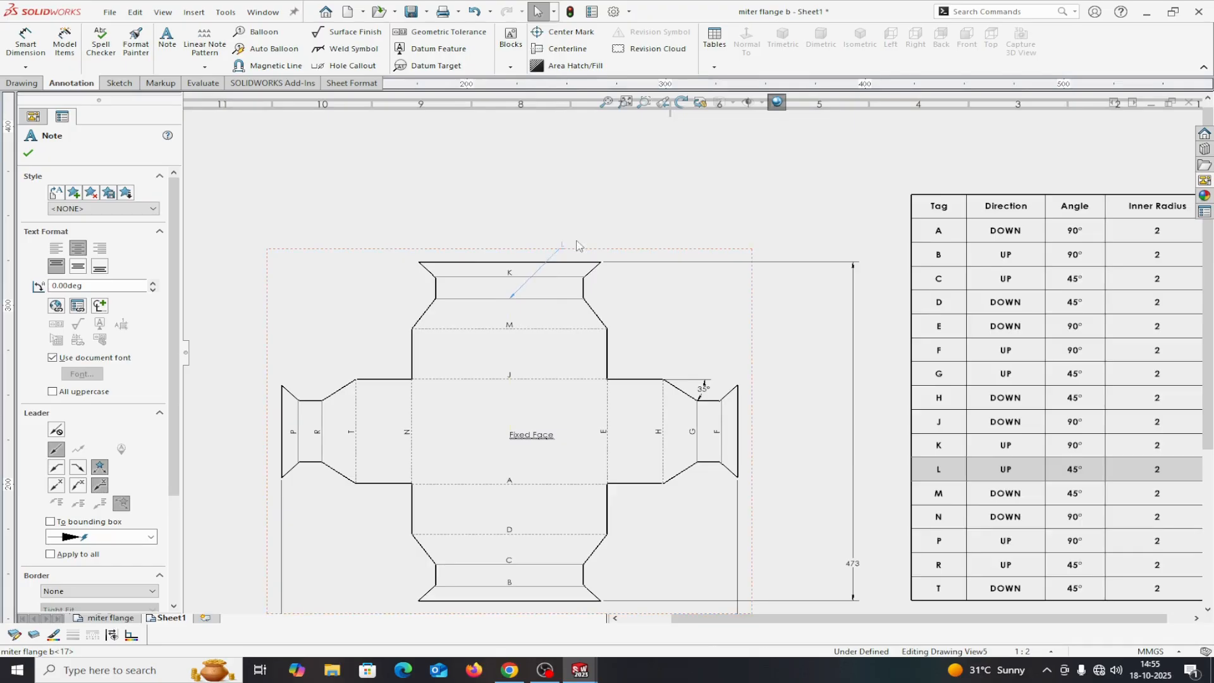
pyautogui.click(622, 198)
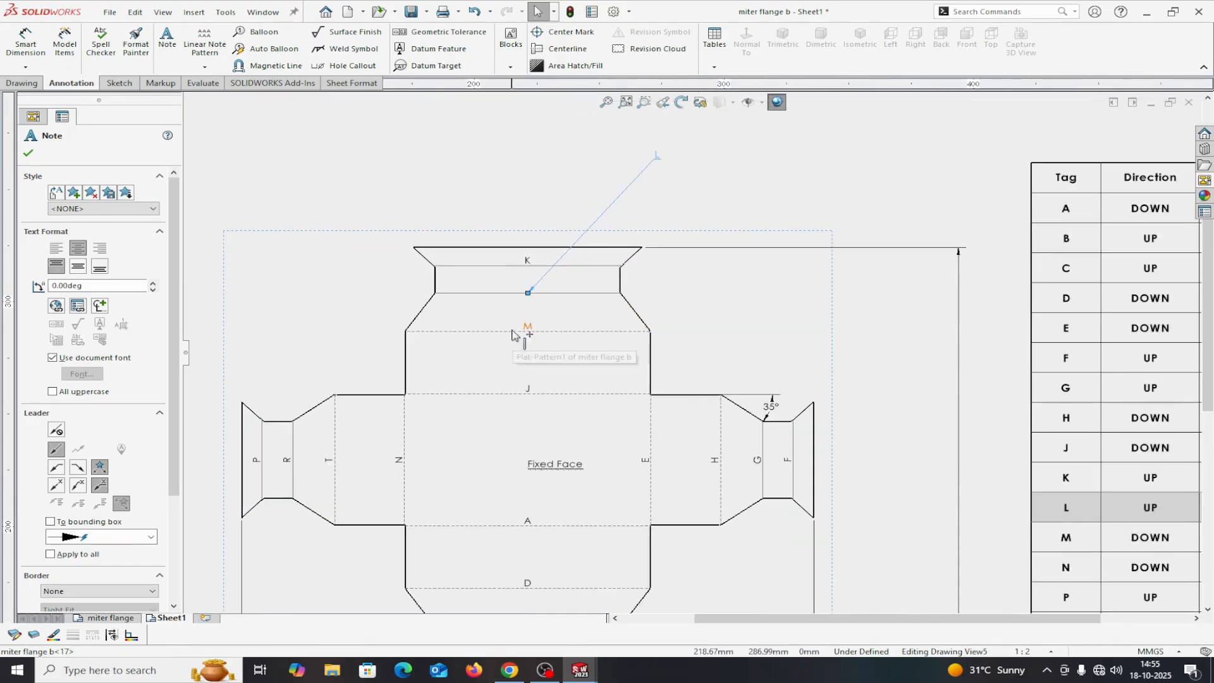
pyautogui.scroll(-1, 515, 332)
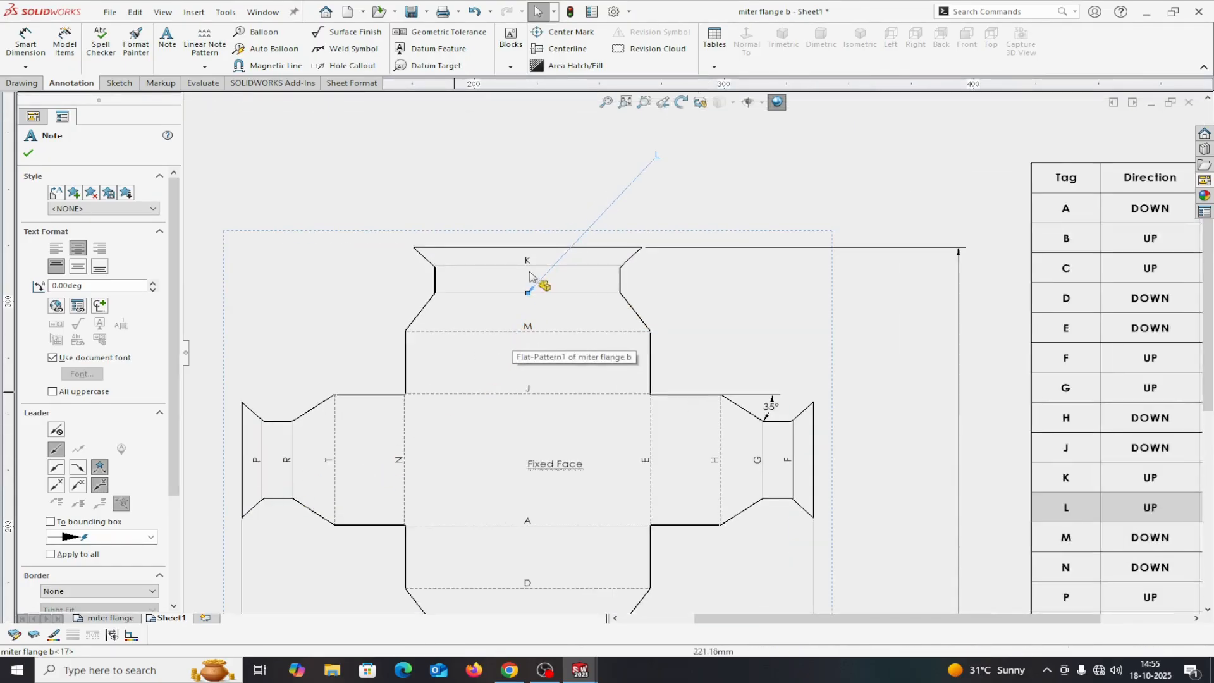
pyautogui.scroll(2, 599, 349)
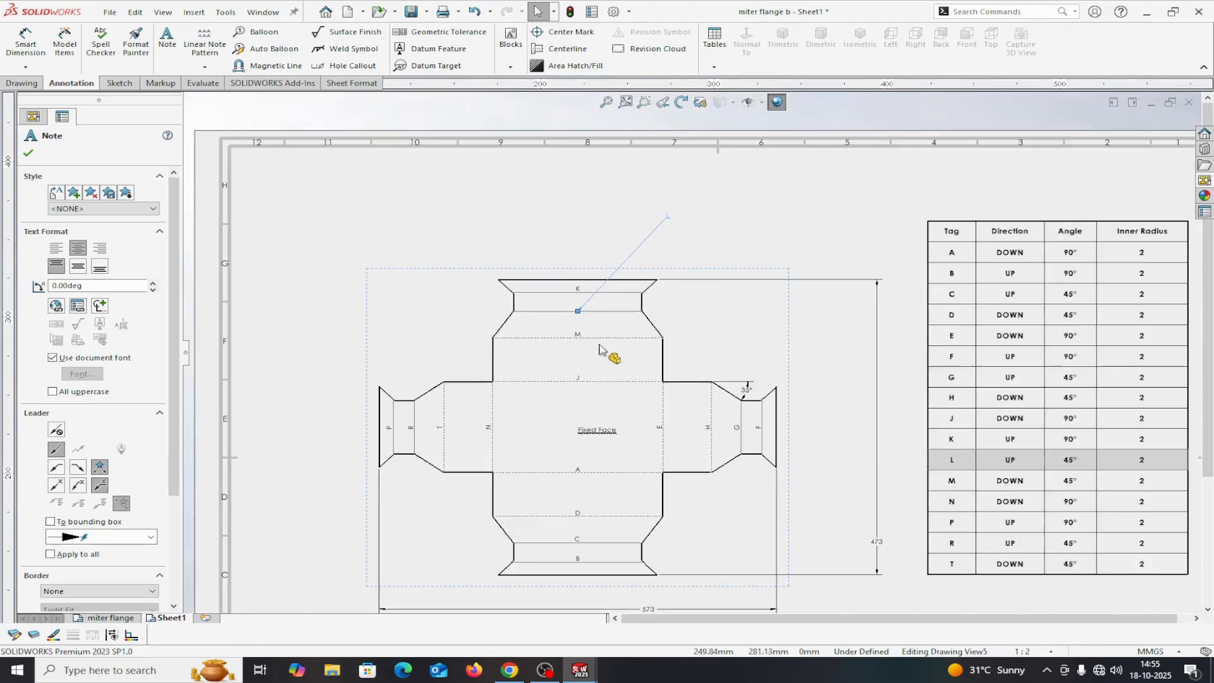
# Step: Add straight underlined leaders to bend tags P, R, T and N on the flat pattern's left arm
pyautogui.click(388, 432)
pyautogui.keyDown('ctrl'); pyautogui.click(410, 430); pyautogui.keyUp('ctrl')
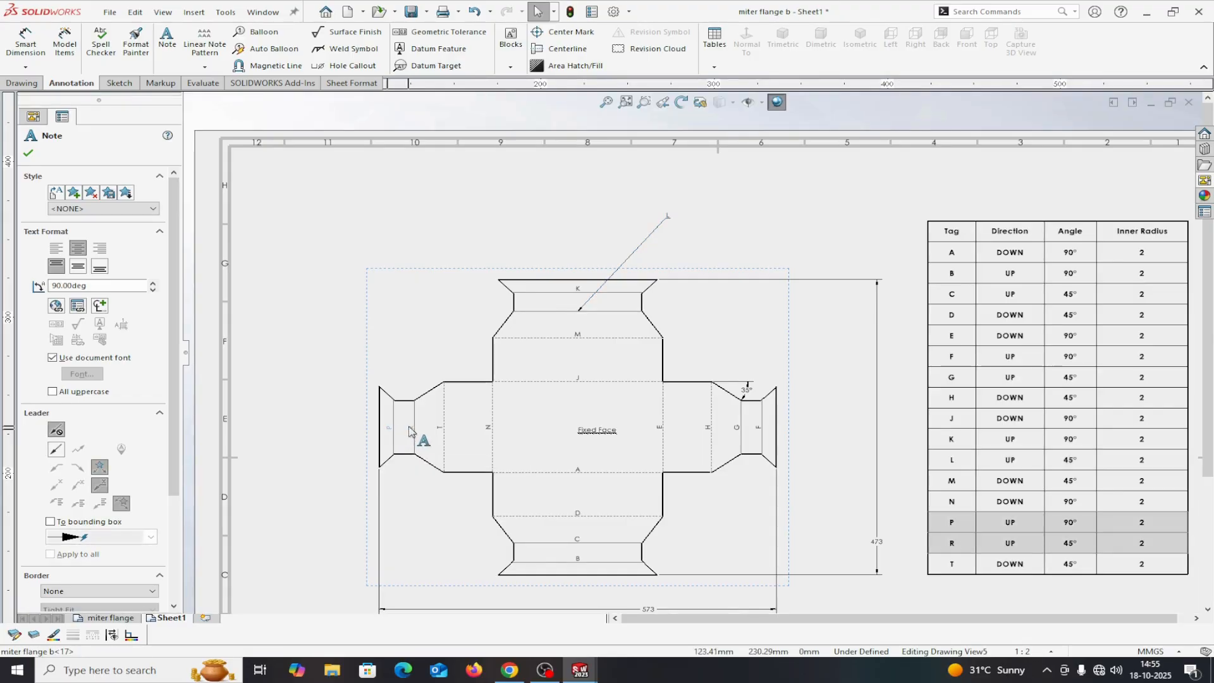
pyautogui.keyDown('ctrl'); pyautogui.click(436, 430); pyautogui.keyUp('ctrl')
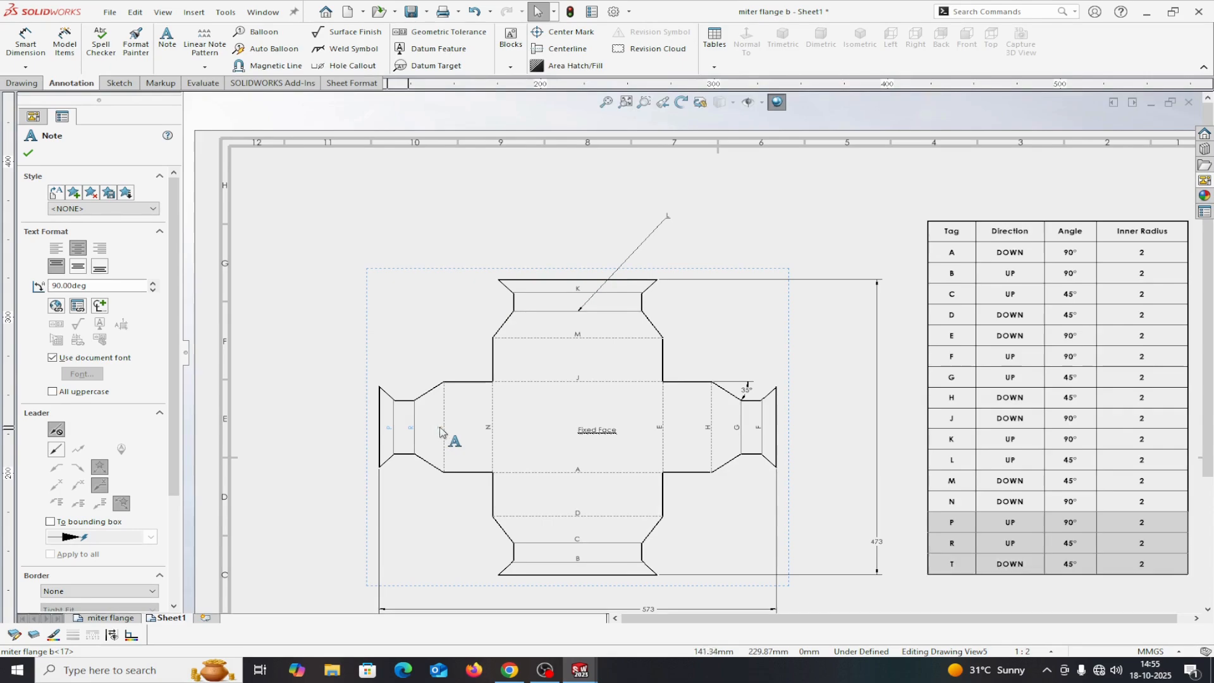
pyautogui.keyDown('ctrl'); pyautogui.click(488, 430); pyautogui.keyUp('ctrl')
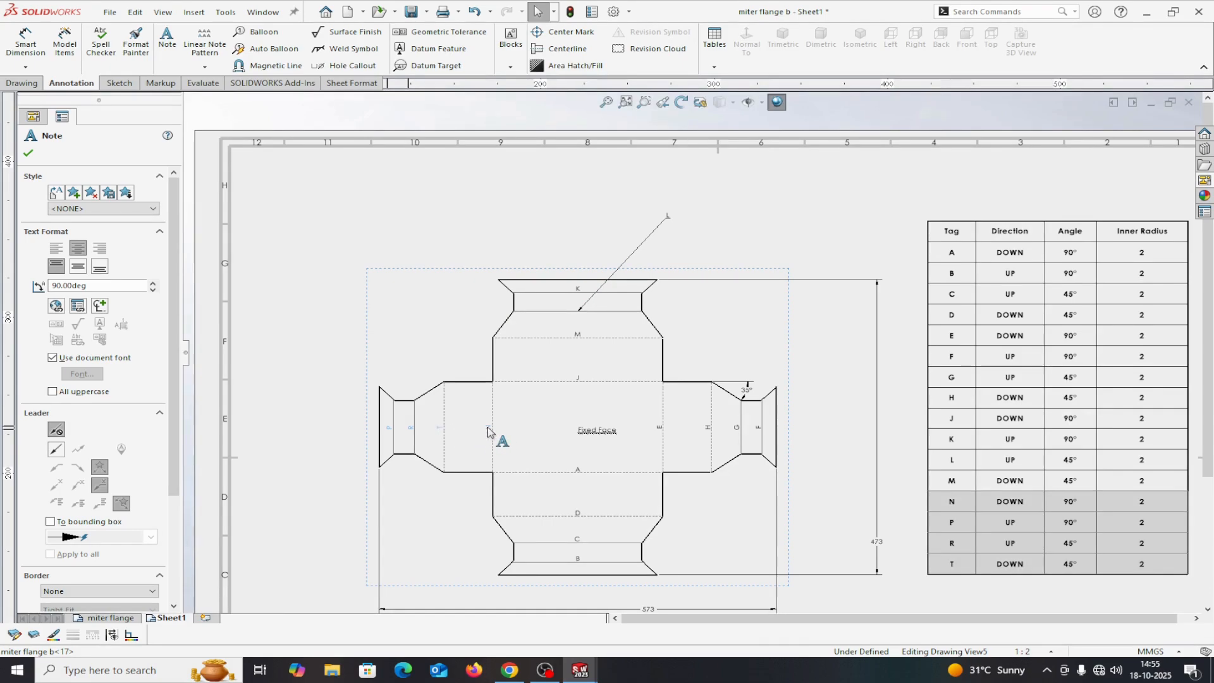
pyautogui.click(57, 450)
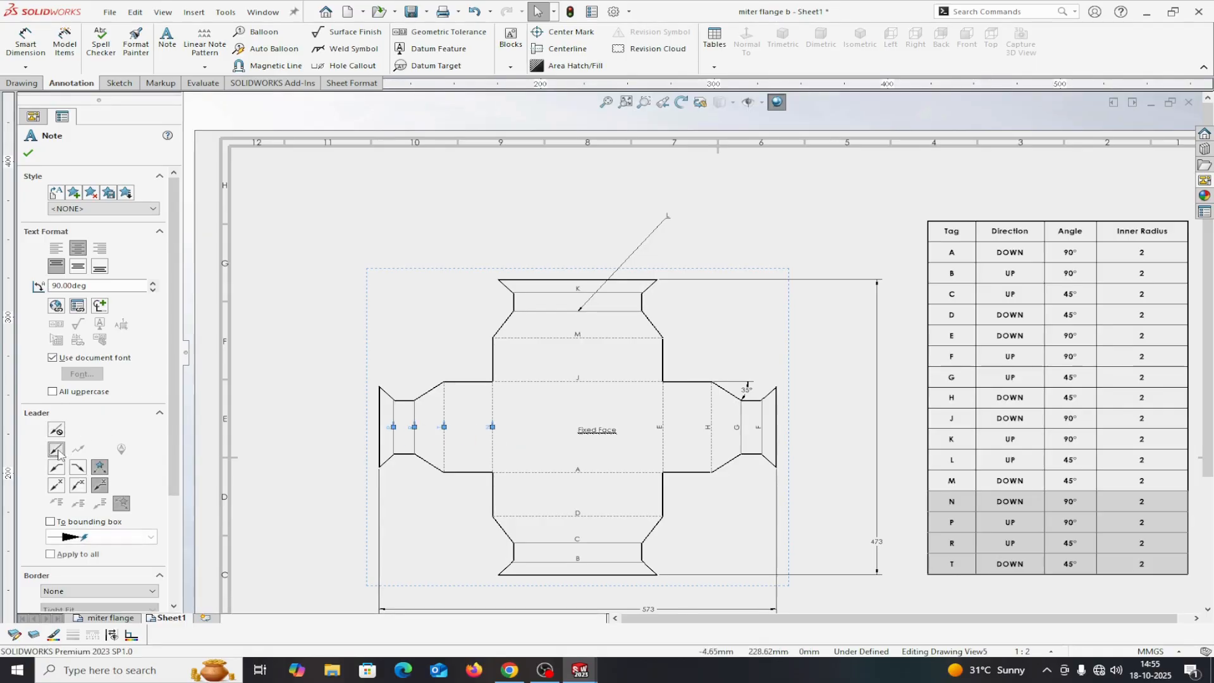
pyautogui.click(82, 488)
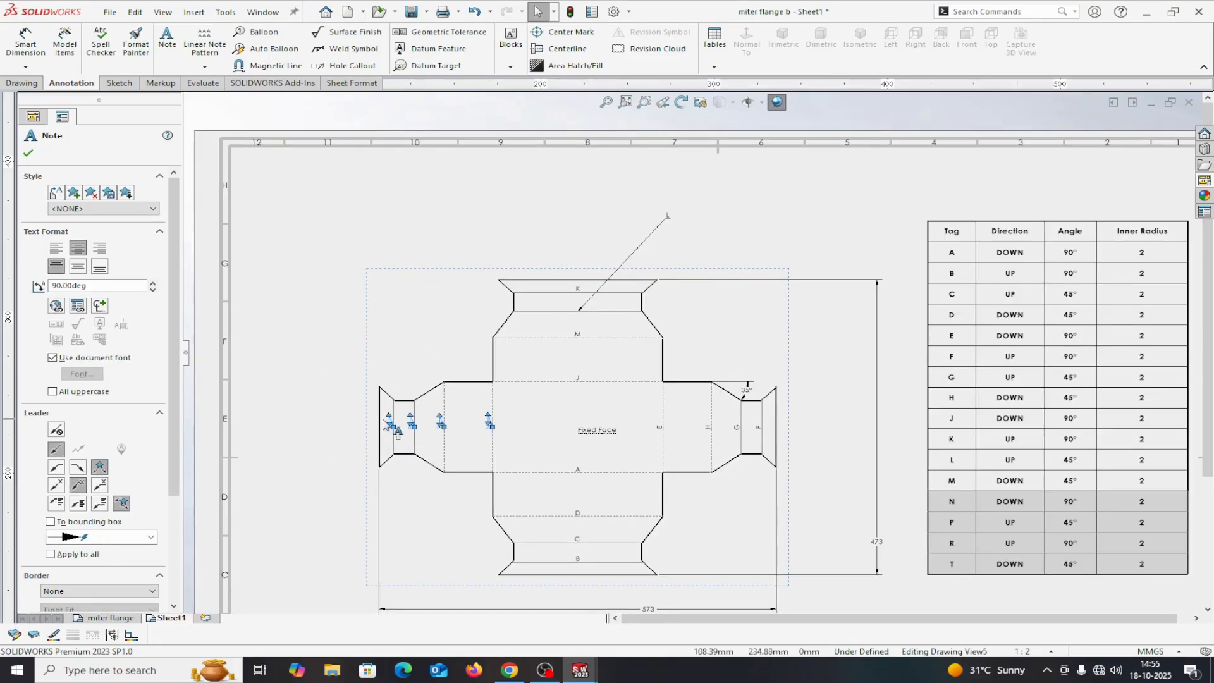
pyautogui.click(387, 424)
pyautogui.moveTo(298, 241); pyautogui.dragTo(389, 367)
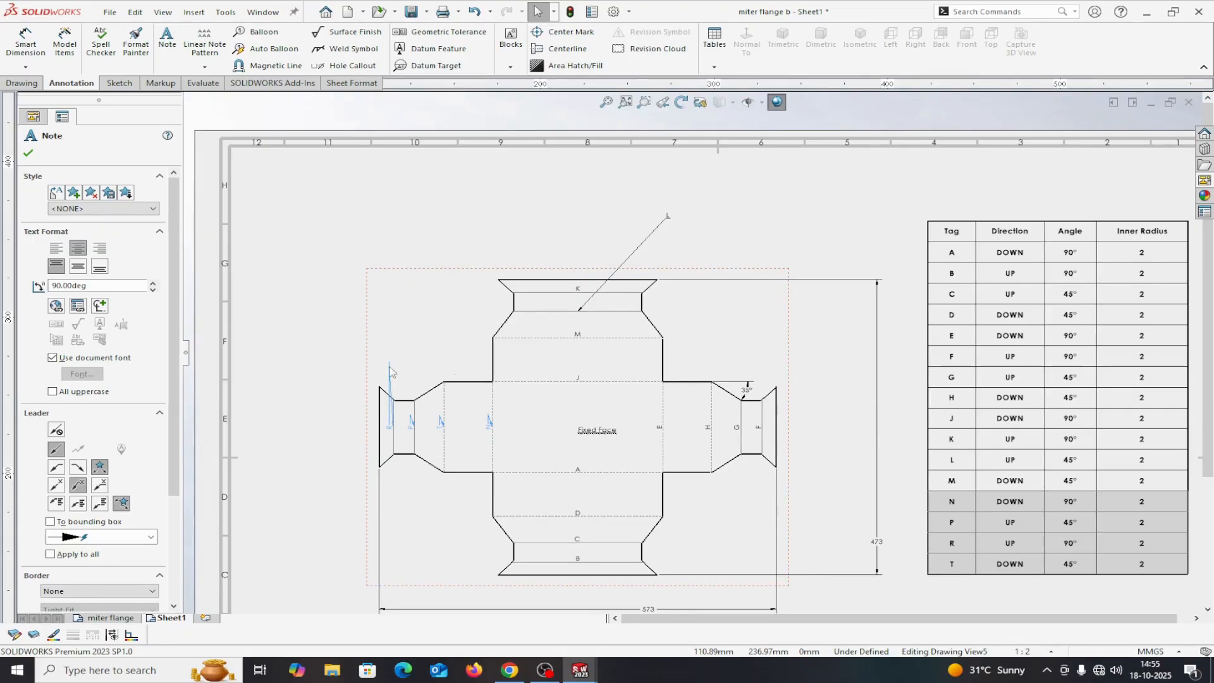
pyautogui.click(99, 488)
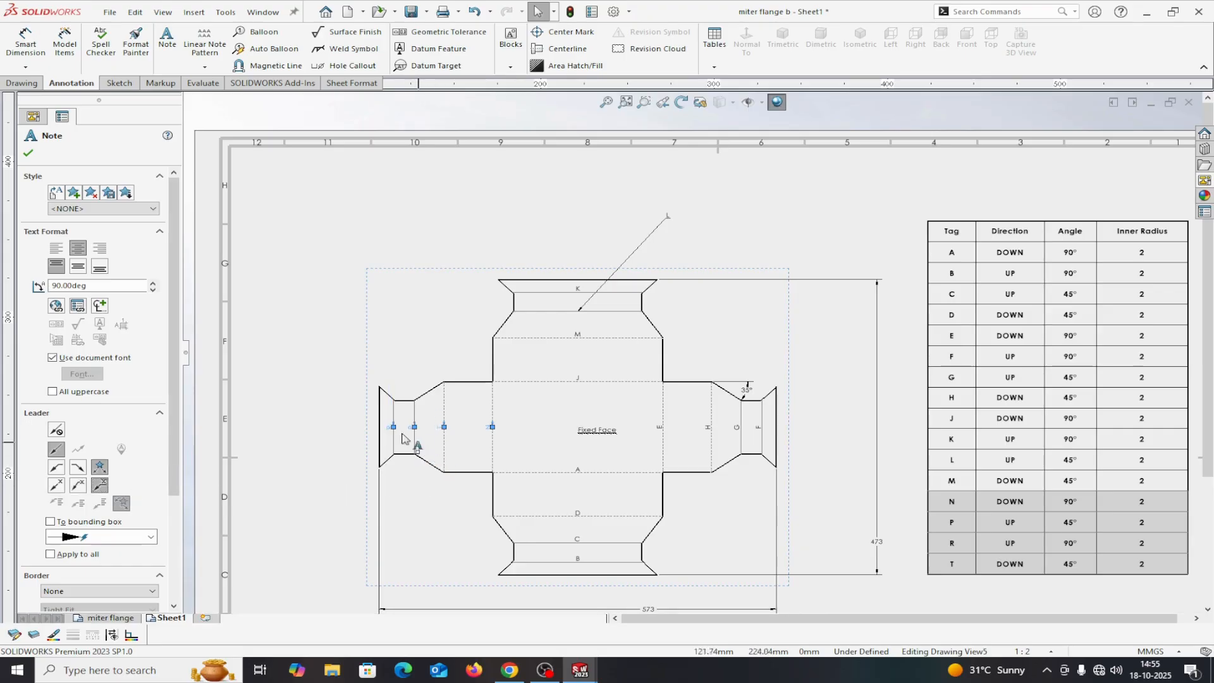
# Step: Move bend tags P, R, T and N together diagonally down and outward, clear of the flat pattern's left arm
pyautogui.moveTo(392, 427); pyautogui.dragTo(297, 530)
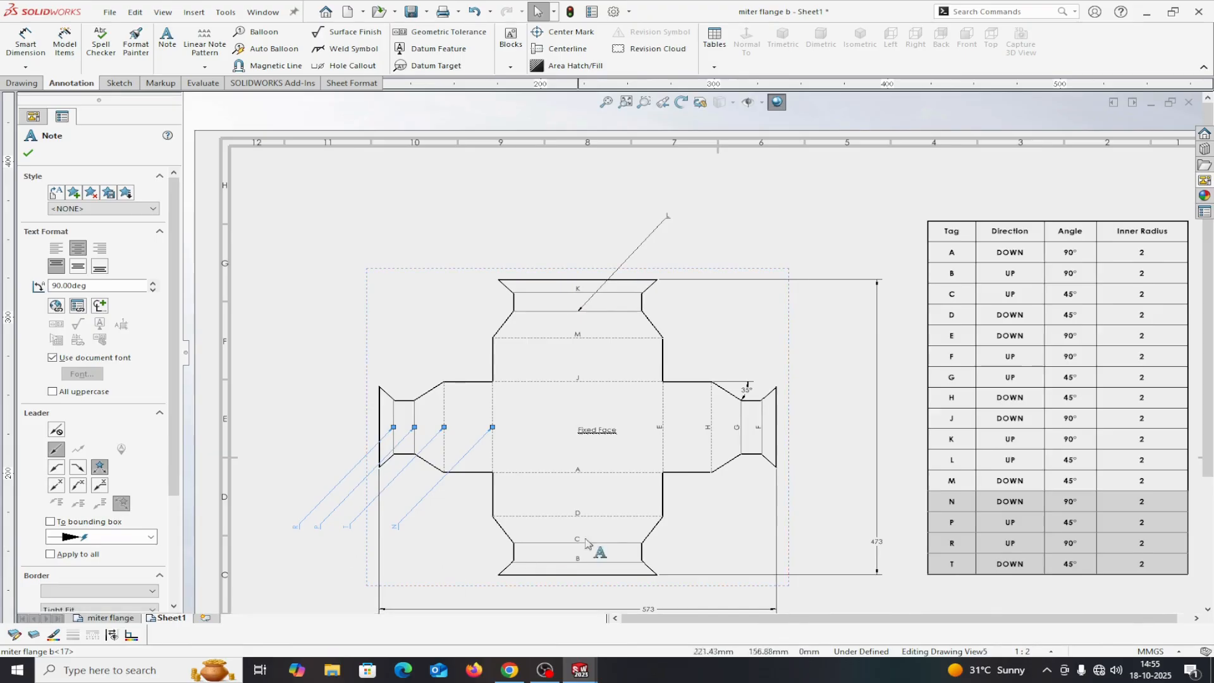
pyautogui.press('z')
pyautogui.scroll(-1, 921, 475)
pyautogui.scroll(2, 842, 456)
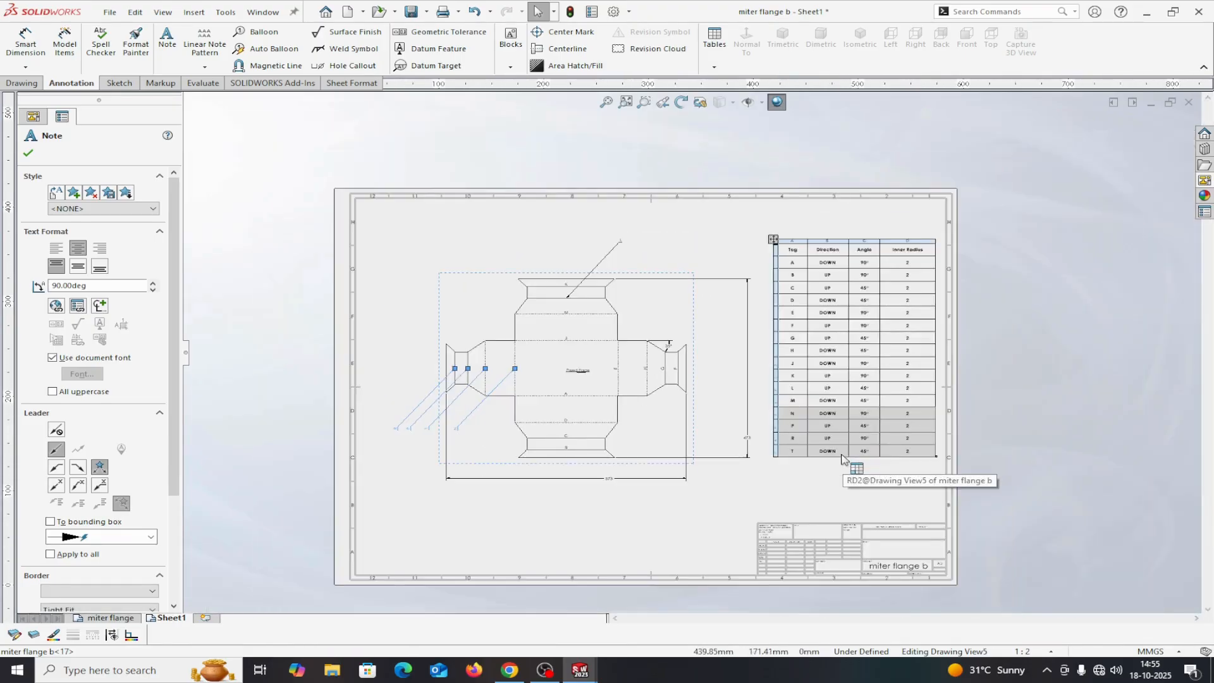
pyautogui.scroll(-1, 841, 455)
pyautogui.scroll(1, 841, 455)
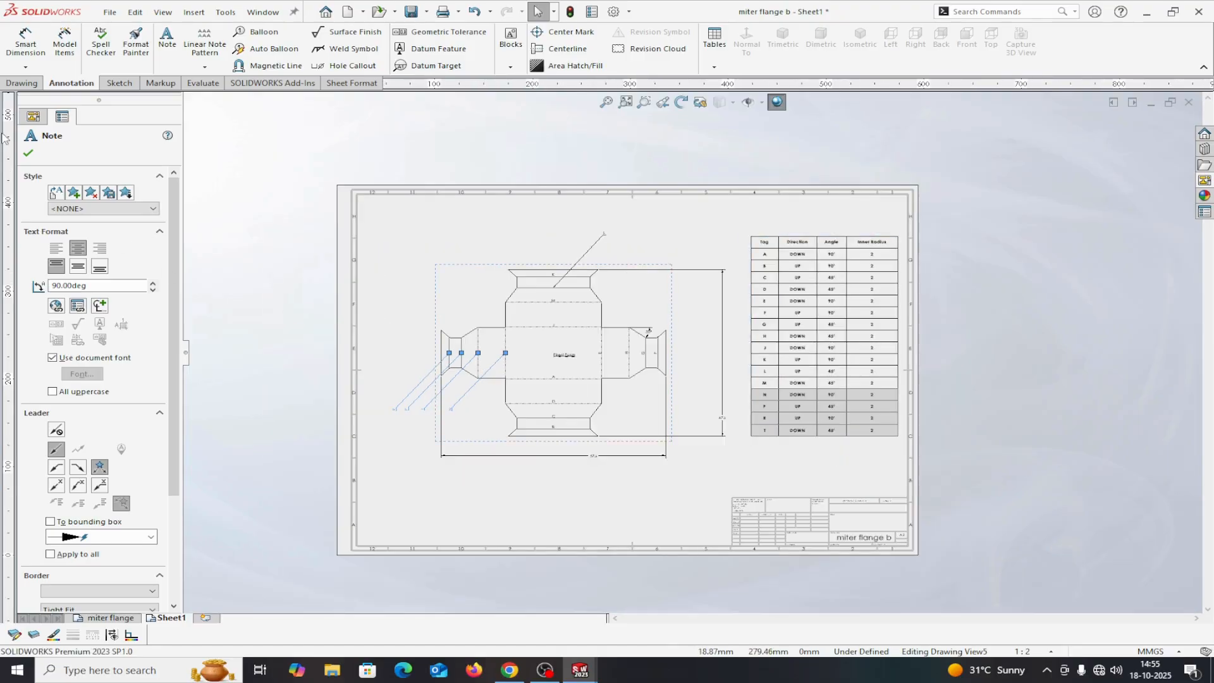
pyautogui.click(29, 154)
# Step: Open the flat pattern sheet's format for editing
pyautogui.scroll(-3, 894, 496)
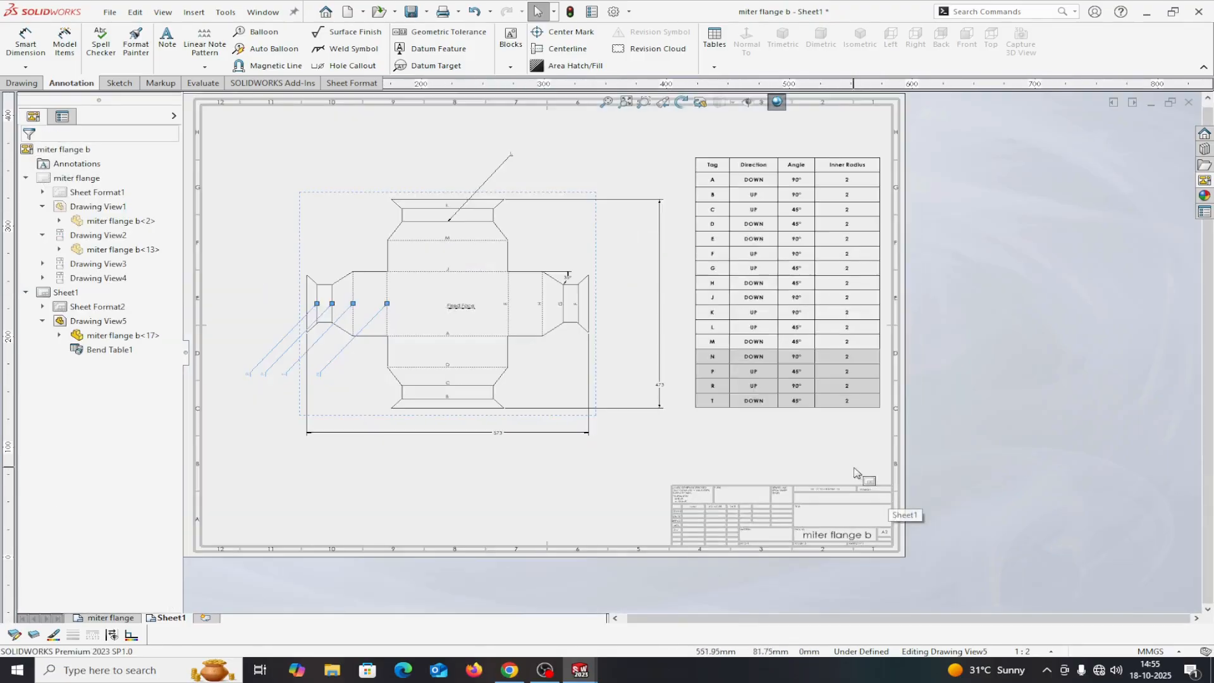
pyautogui.scroll(2, 701, 585)
pyautogui.scroll(-1, 675, 443)
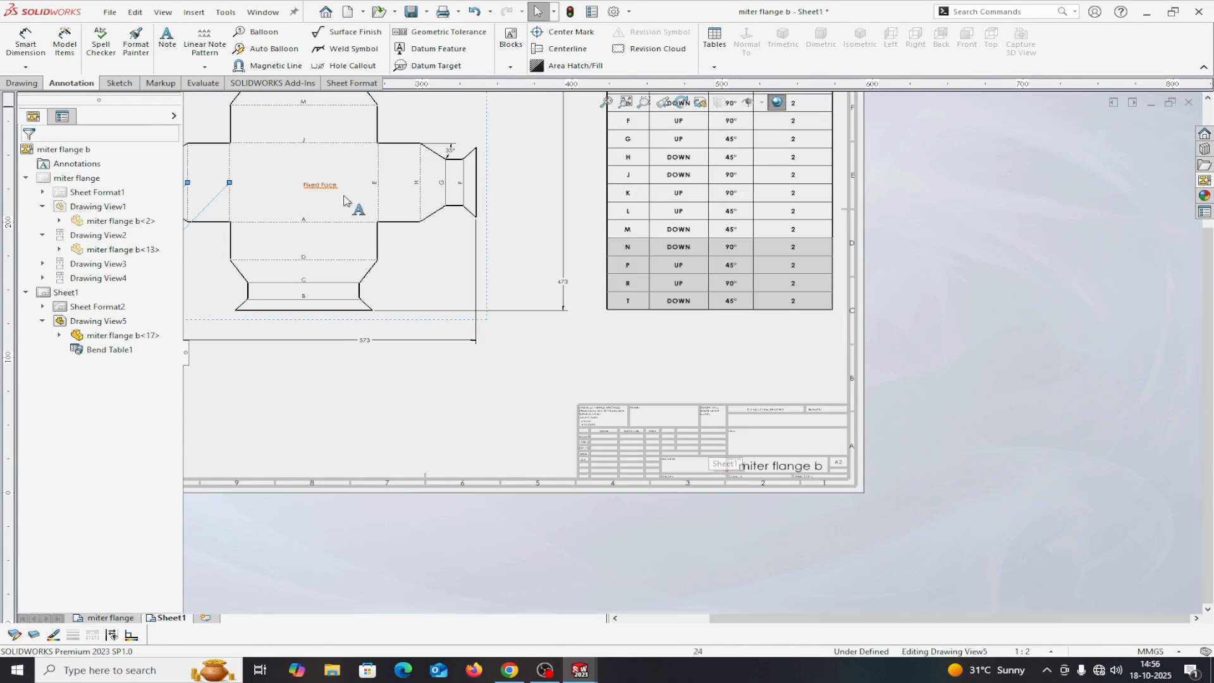
pyautogui.rightClick(472, 395)
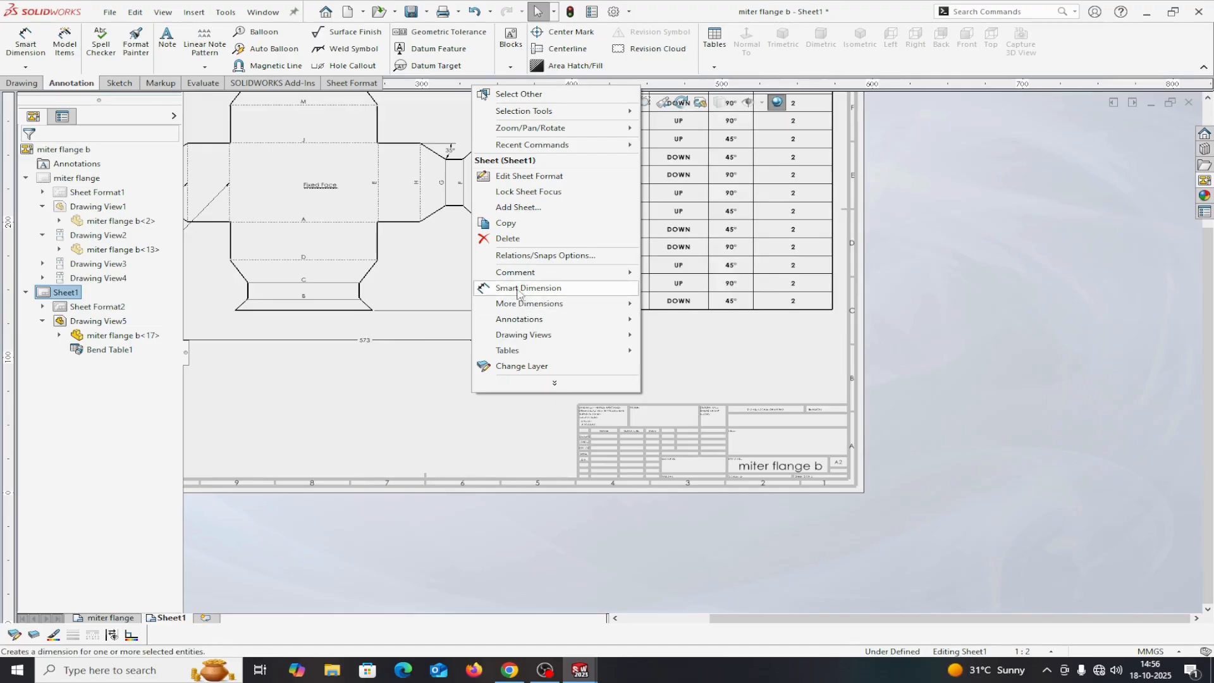
pyautogui.click(522, 178)
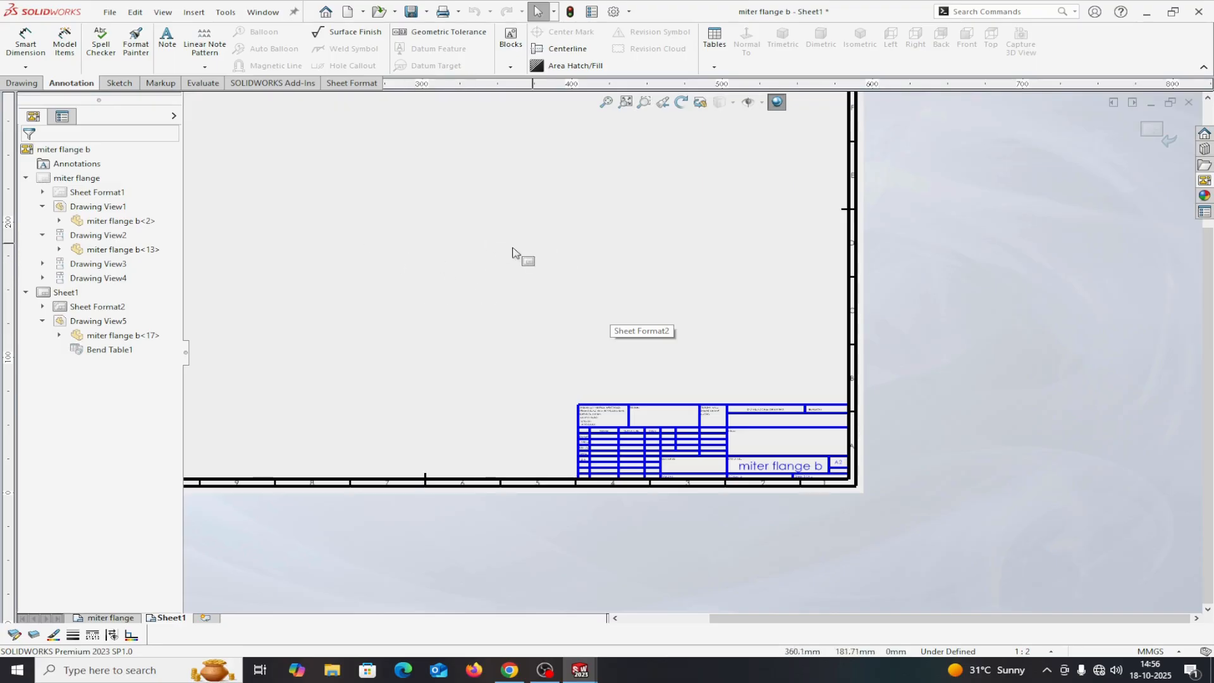
# Step: Enter MITER FLANGE in the empty TITLE field of the title block
pyautogui.scroll(-5, 740, 446)
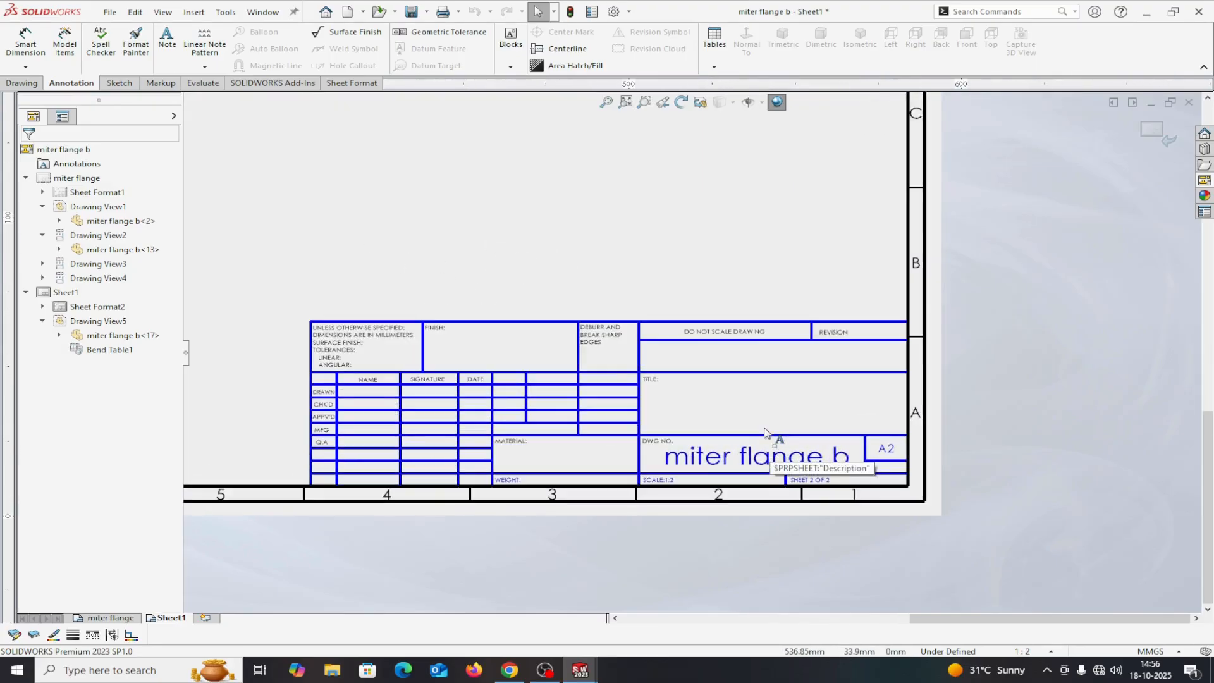
pyautogui.click(729, 408)
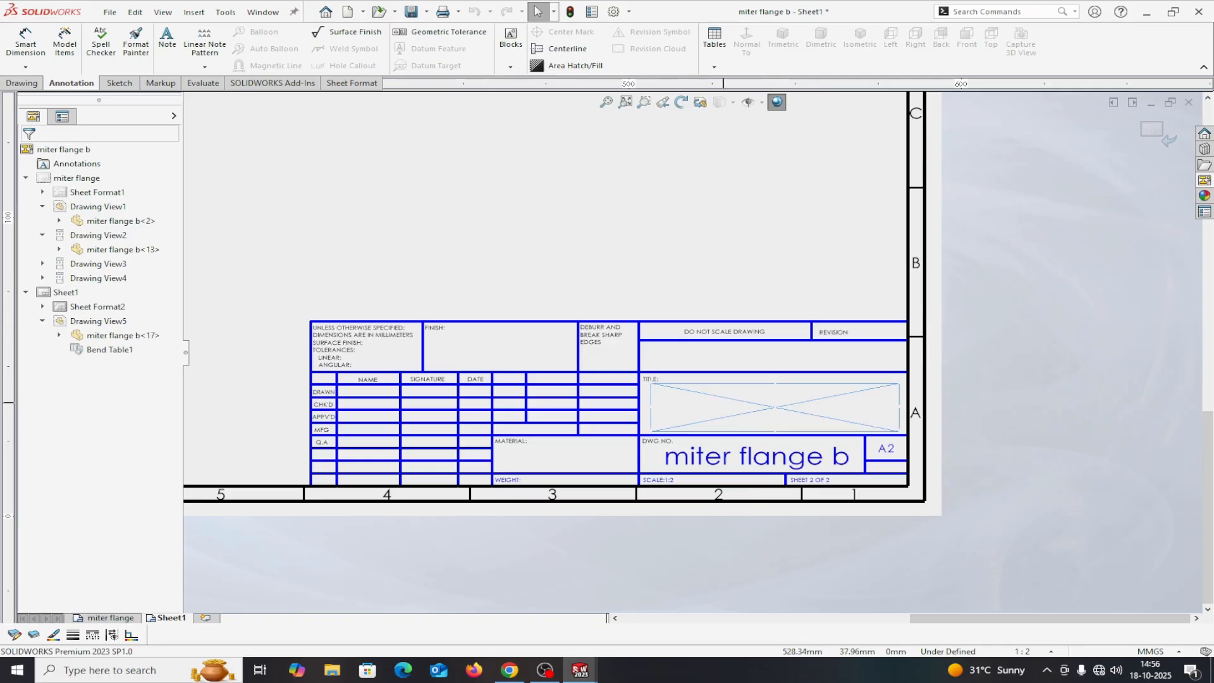
pyautogui.doubleClick(724, 404)
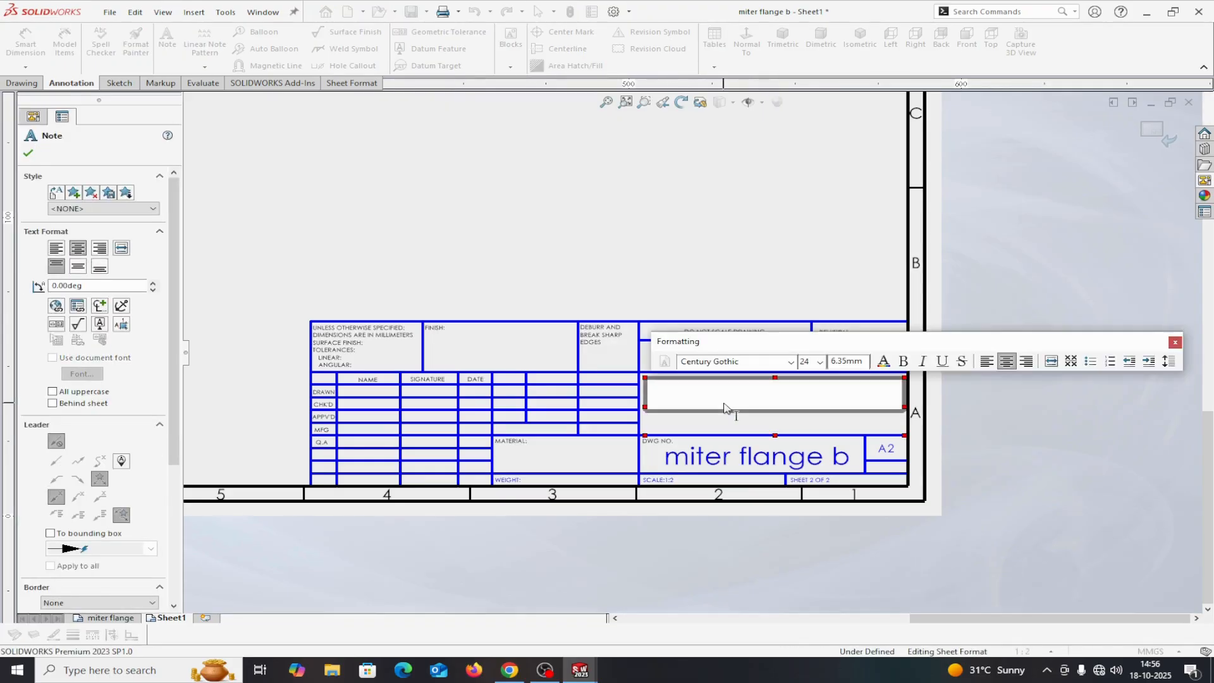
pyautogui.write('MITER FLA')
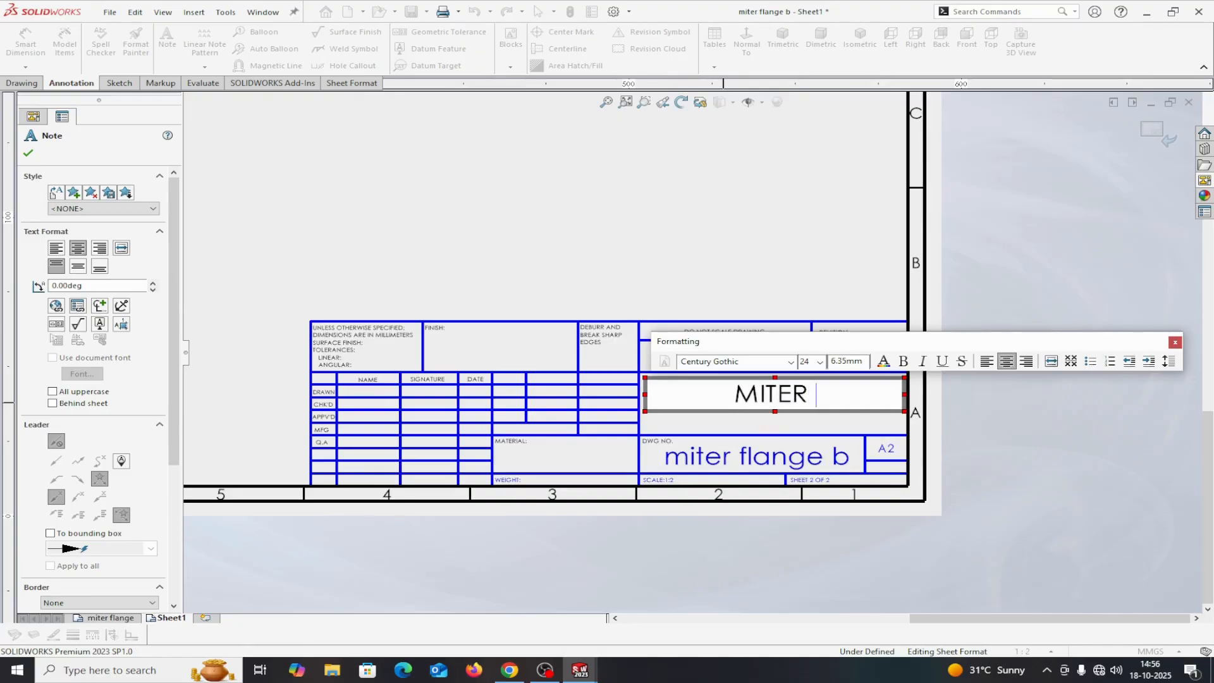
pyautogui.press('BackSpace')
pyautogui.write('NGE')
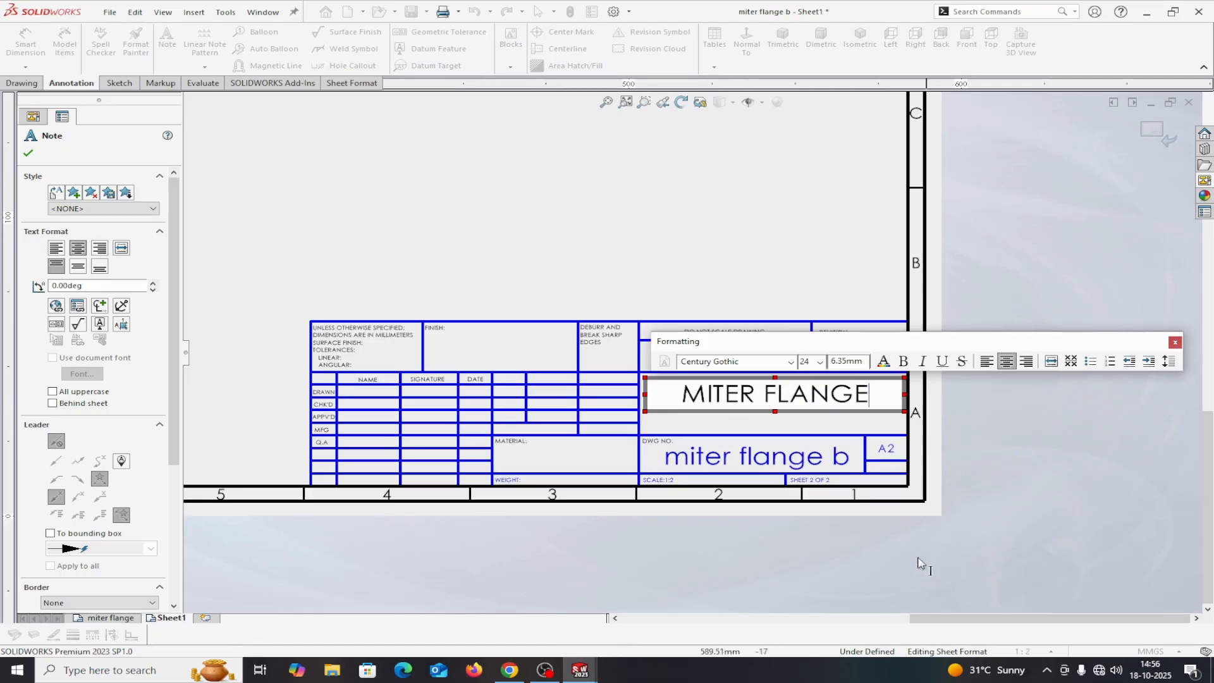
# Step: Format the MITER FLANGE title text as bold and red
pyautogui.moveTo(681, 393); pyautogui.dragTo(803, 411)
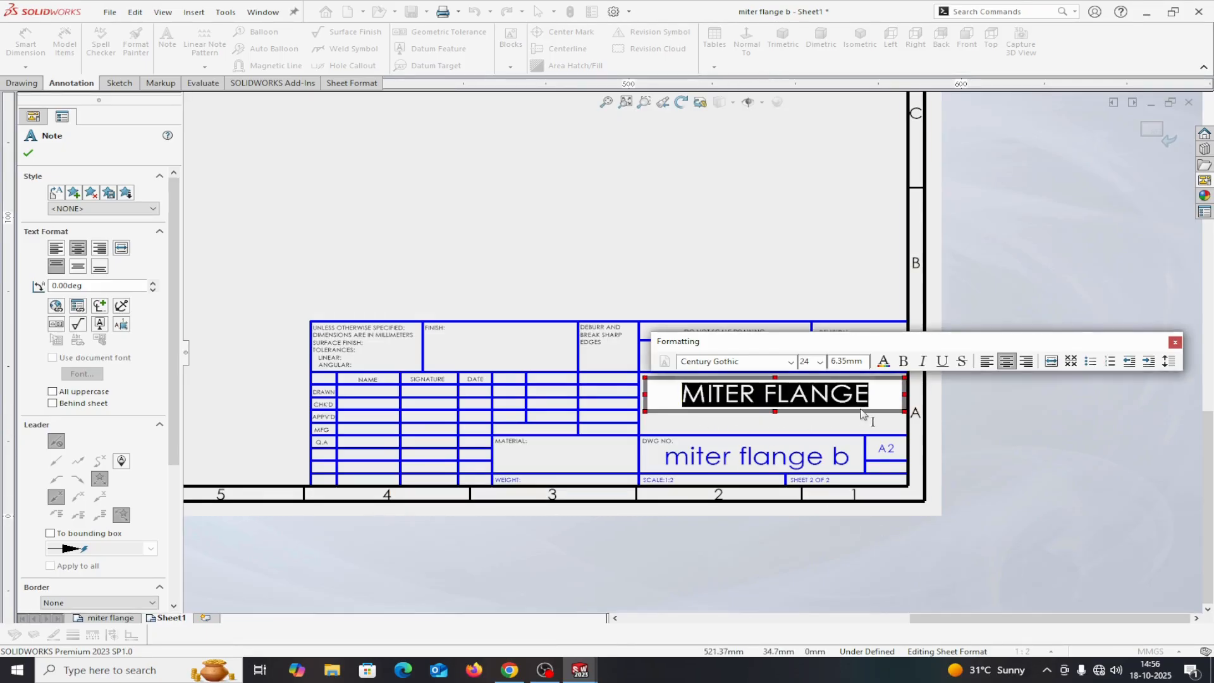
pyautogui.click(903, 361)
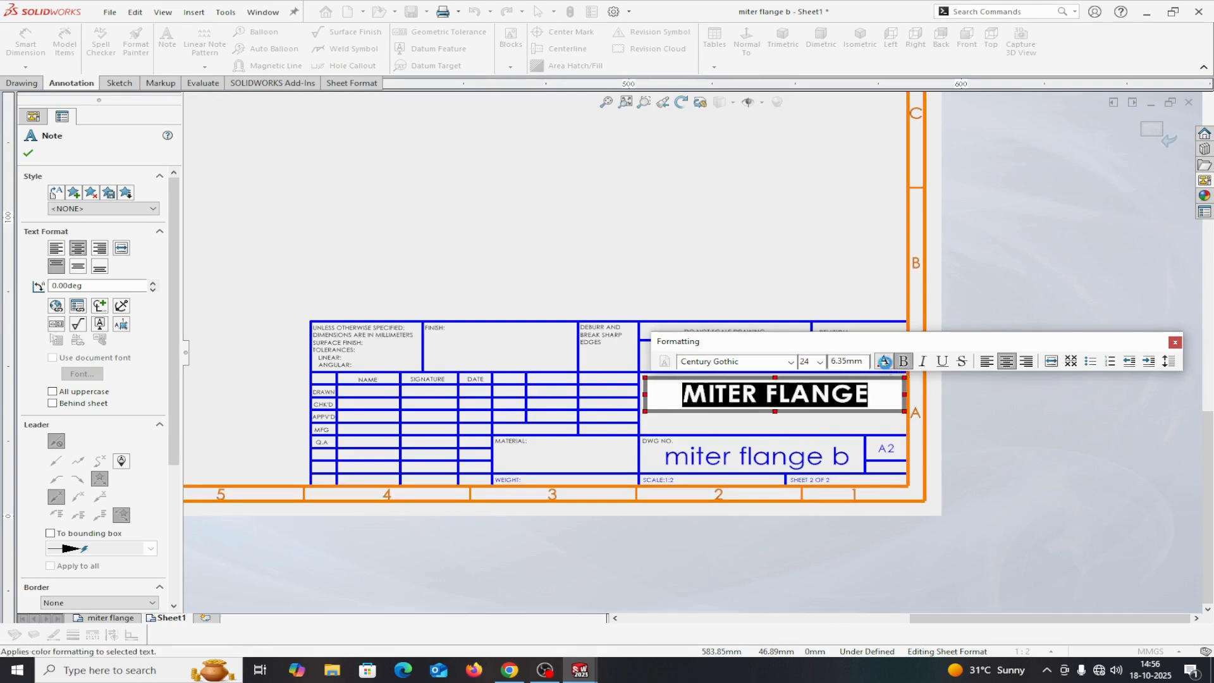
pyautogui.click(883, 361)
pyautogui.click(541, 264)
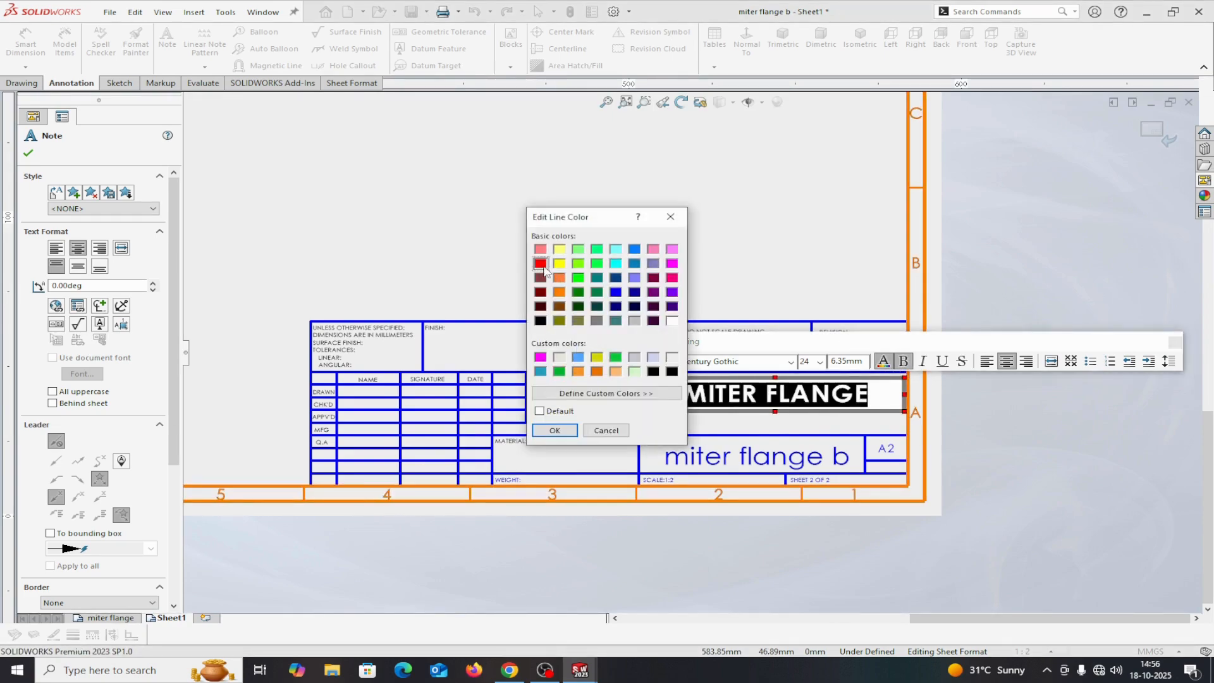
pyautogui.click(553, 431)
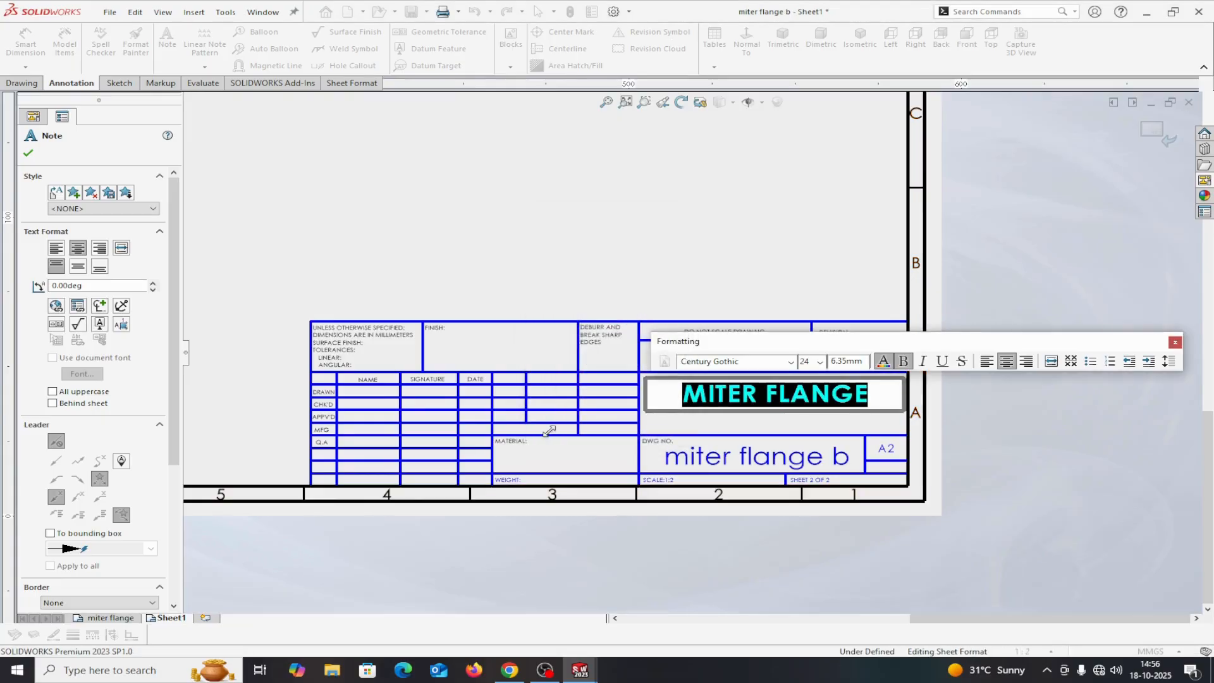
pyautogui.click(635, 580)
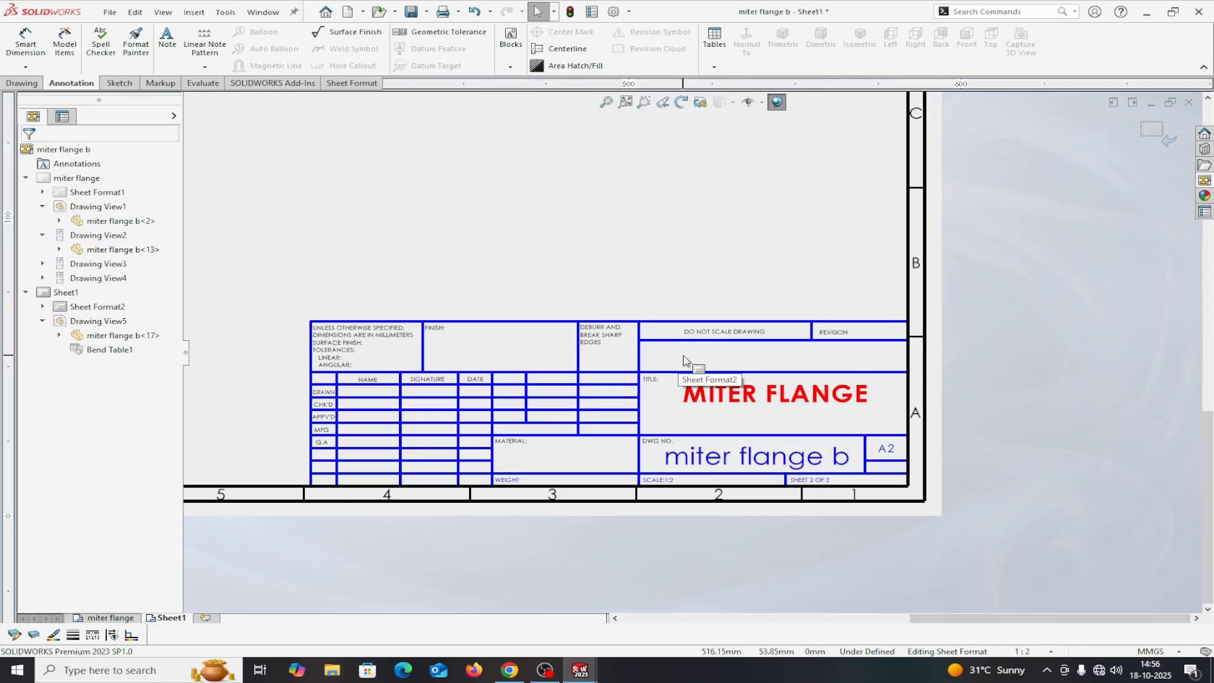
# Step: Add a note reading CAD KNOWLEDGE CENTRE in the blank title block cell above the title
pyautogui.click(166, 48)
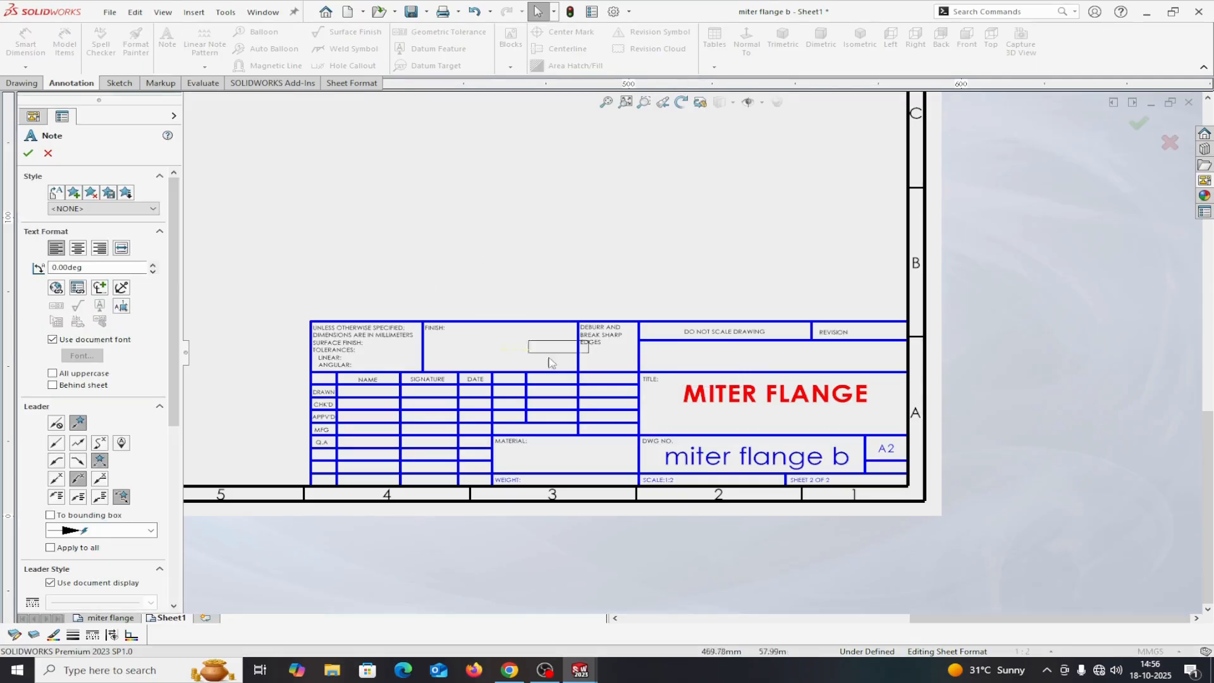
pyautogui.click(662, 357)
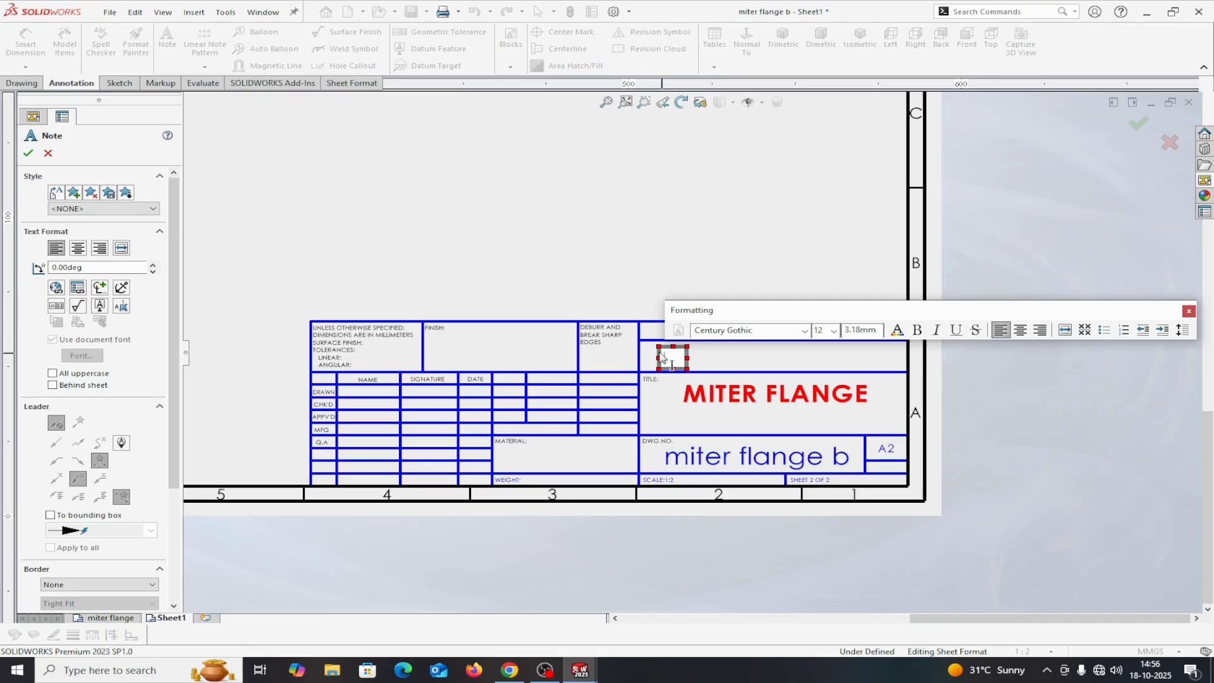
pyautogui.write('CAD')
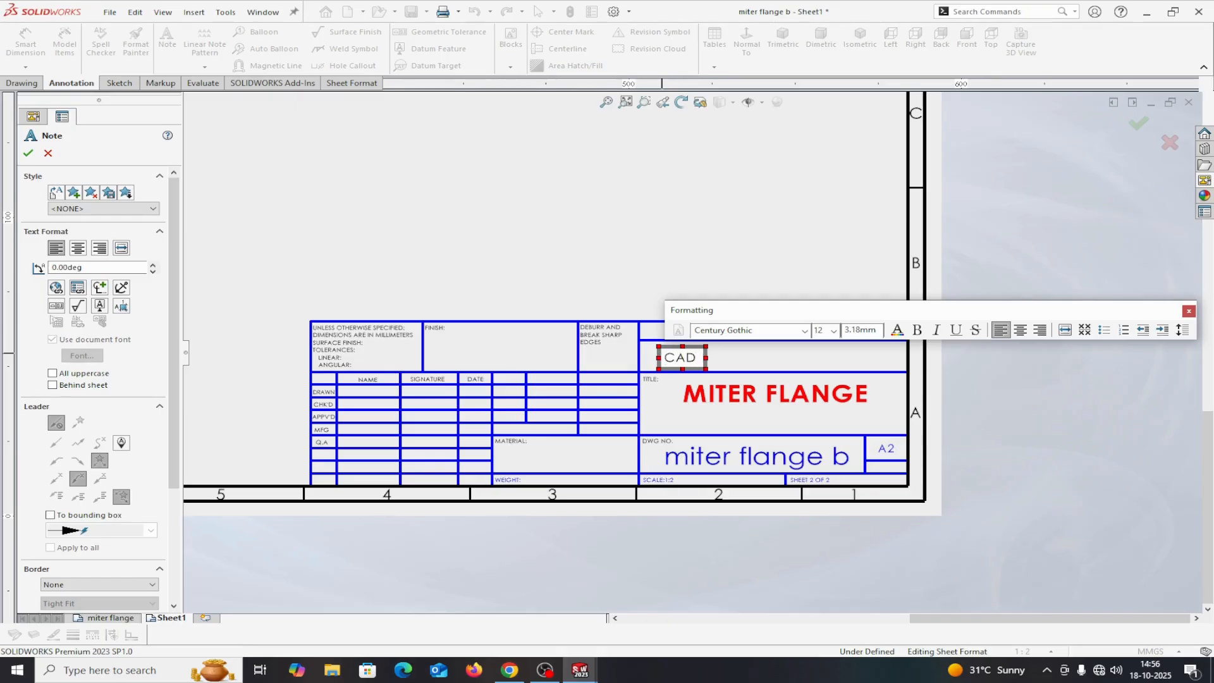
pyautogui.write(' KNOW')
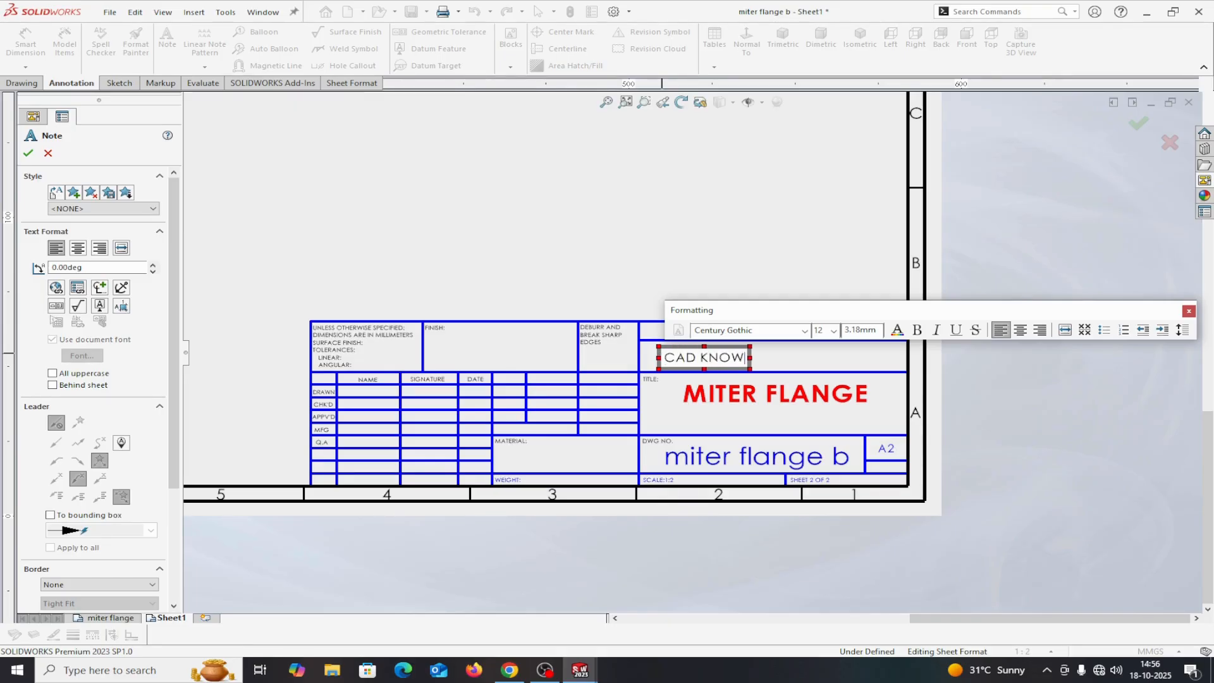
pyautogui.write('K')
pyautogui.press('BackSpace')
pyautogui.write('LEDGE')
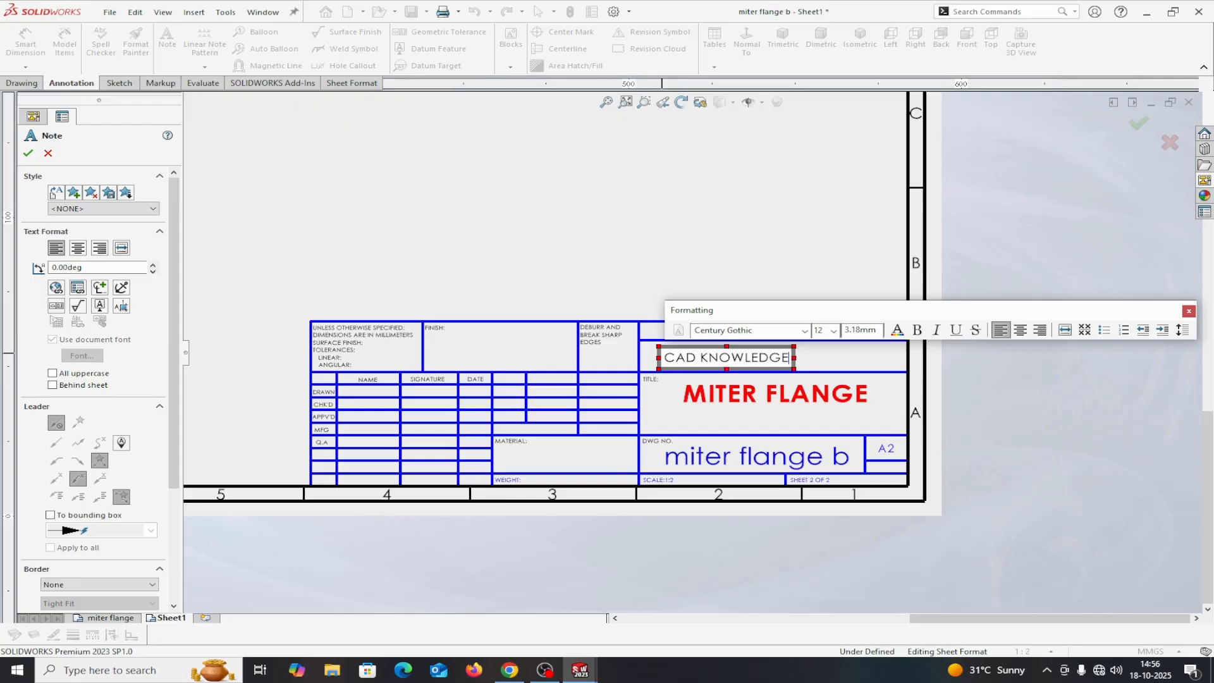
pyautogui.write(' CENTRE')
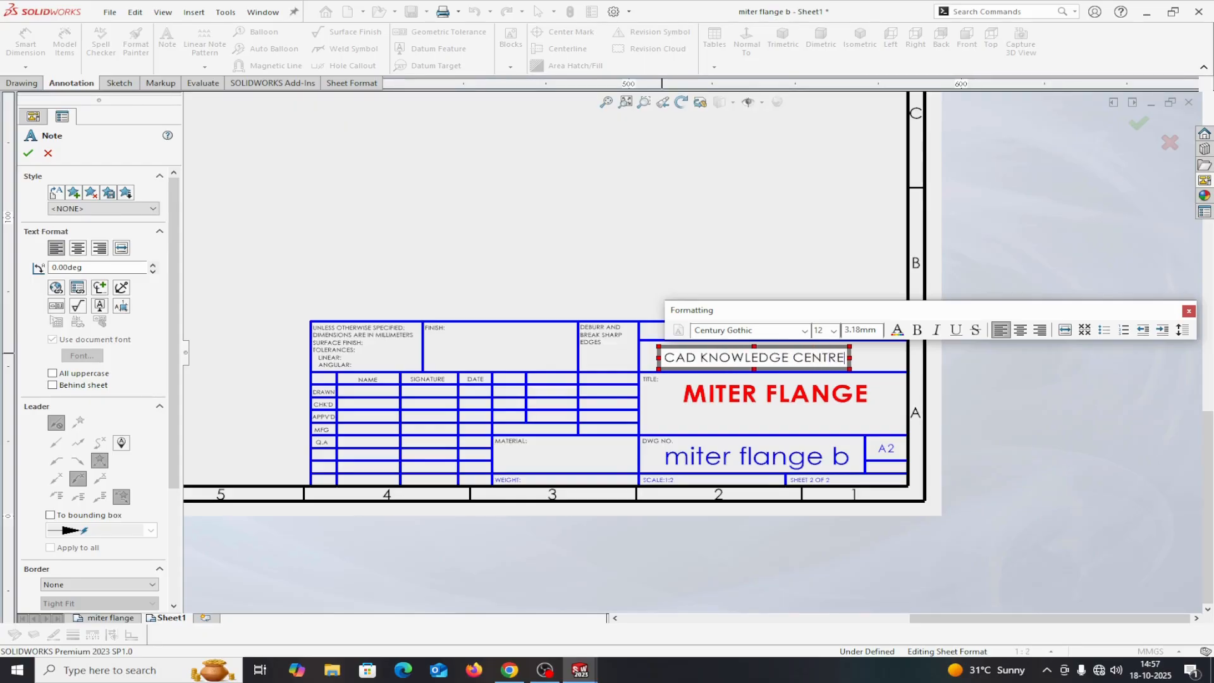
# Step: Change the font of the CAD KNOWLEDGE CENTRE note in the title block to Gabriola
pyautogui.moveTo(665, 358); pyautogui.dragTo(827, 359)
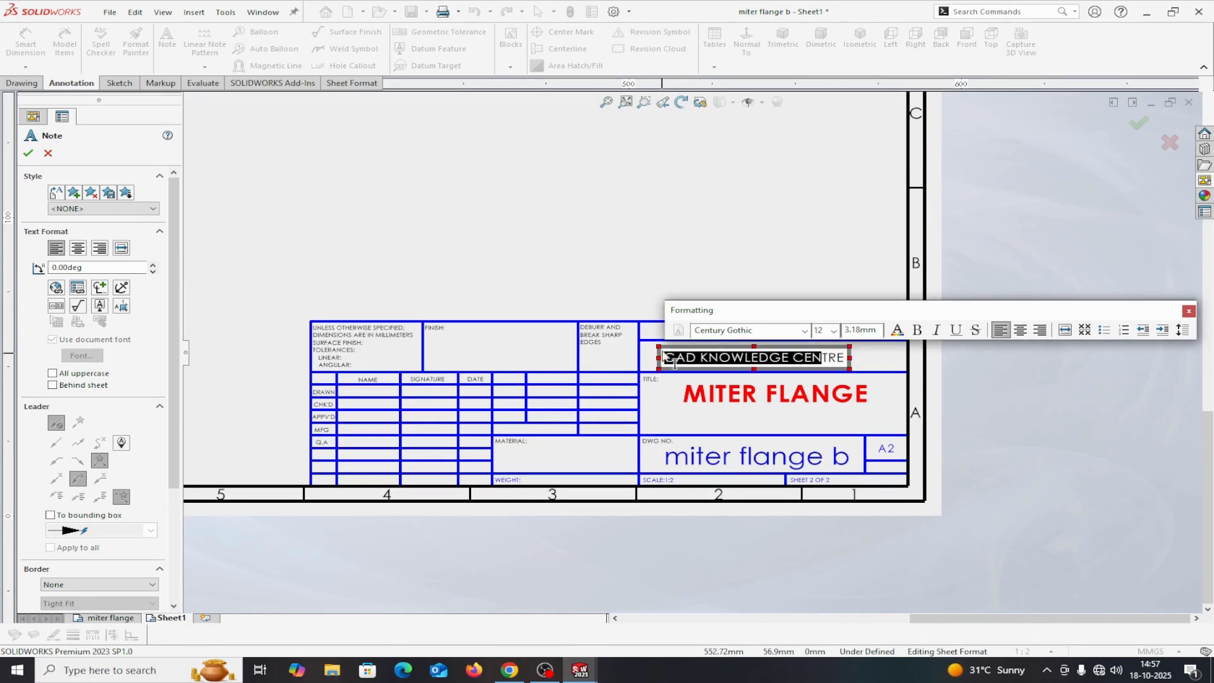
pyautogui.moveTo(664, 359); pyautogui.dragTo(848, 359)
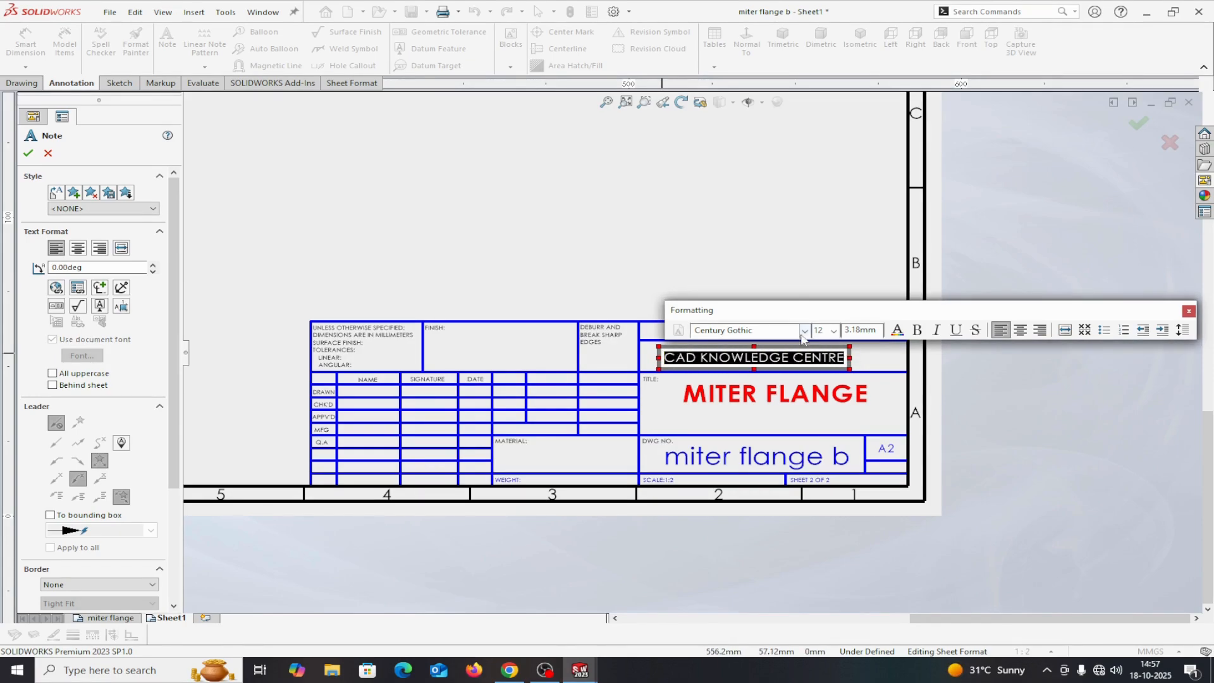
pyautogui.click(804, 331)
pyautogui.scroll(-7, 743, 482)
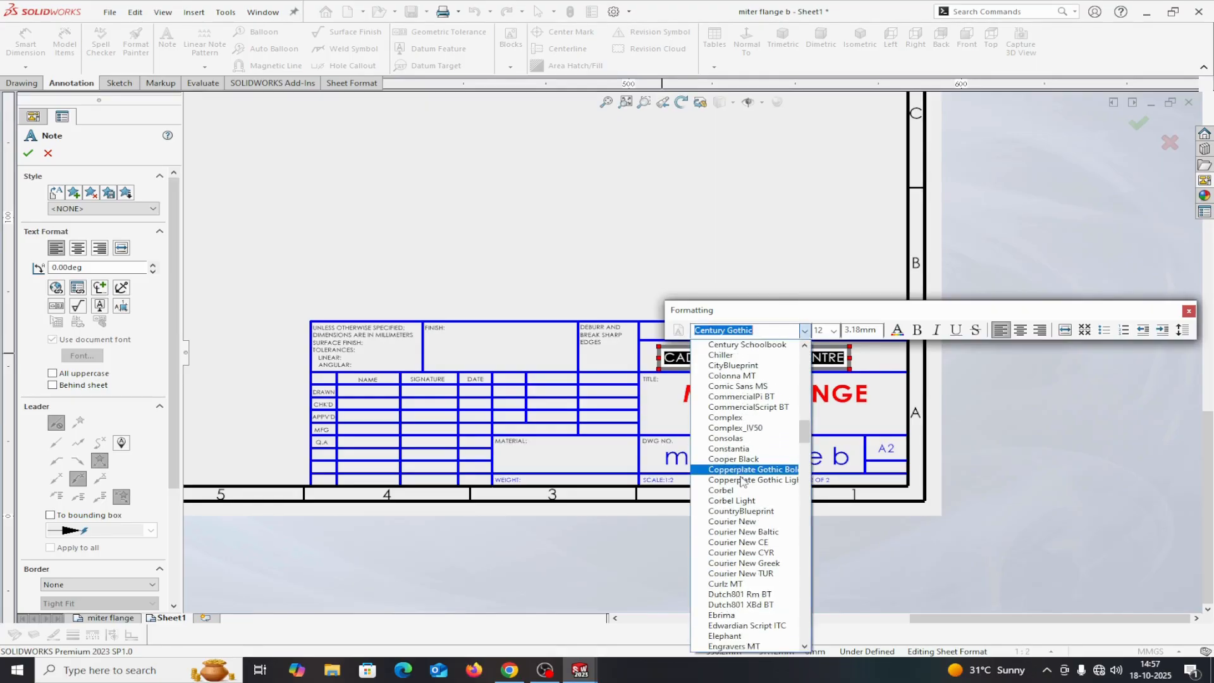
pyautogui.scroll(-2, 744, 482)
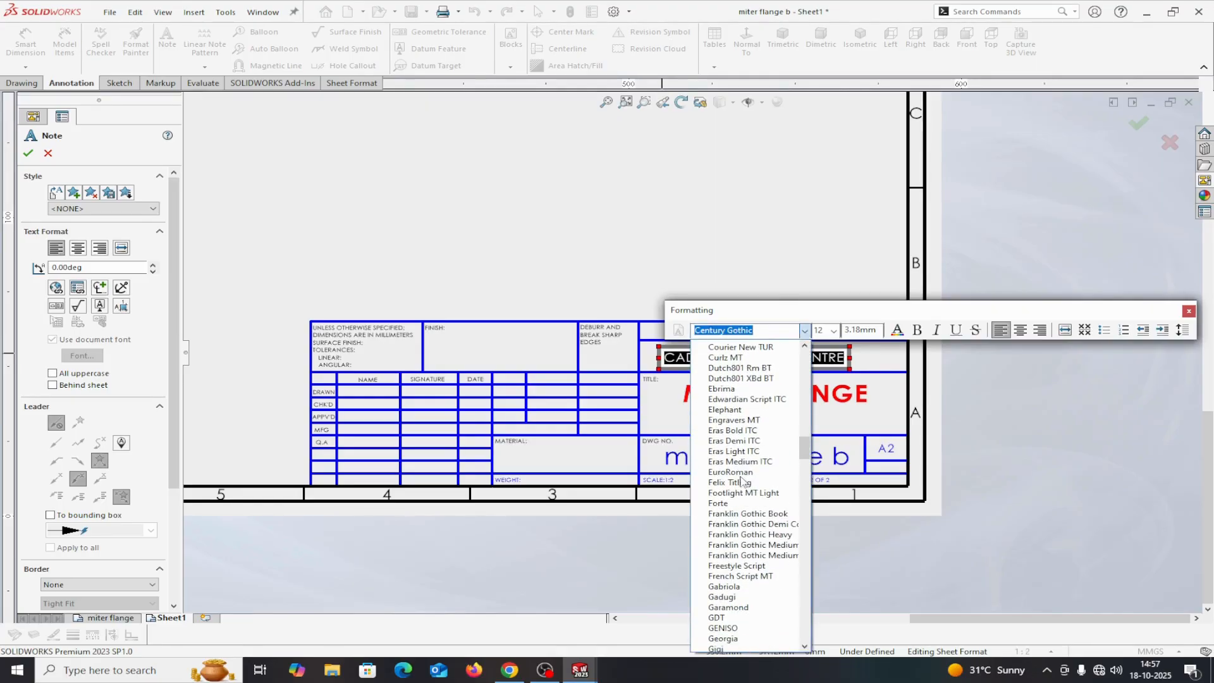
pyautogui.scroll(-5, 743, 482)
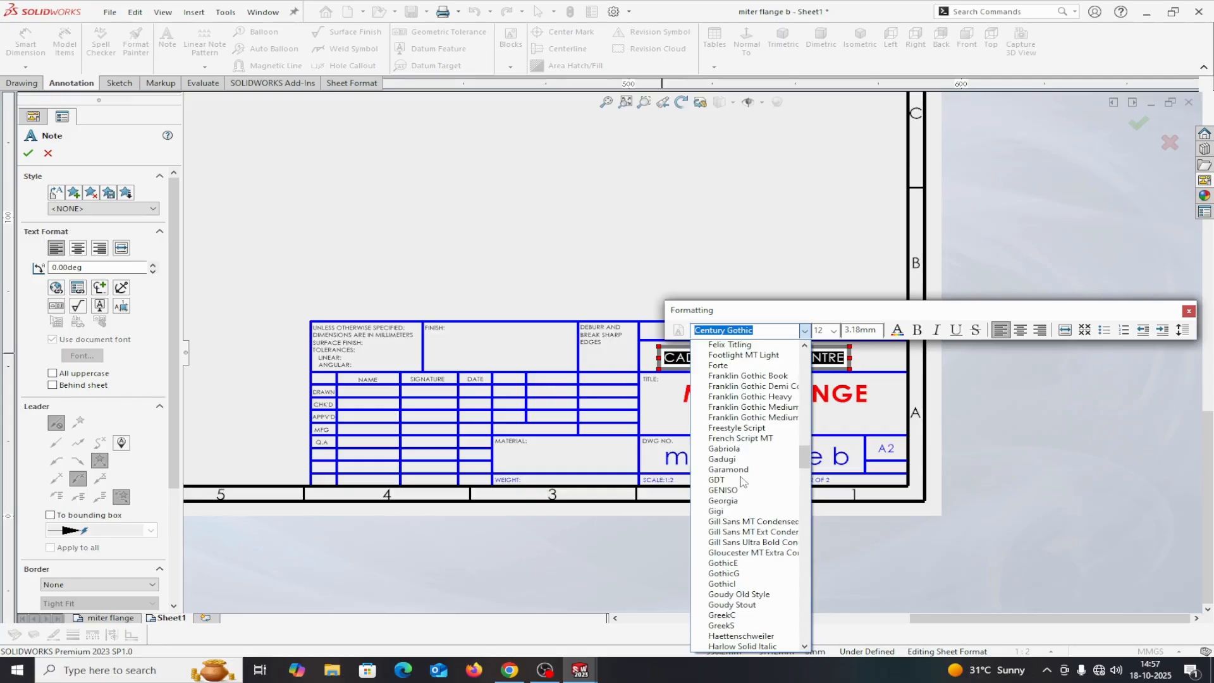
pyautogui.scroll(3, 743, 482)
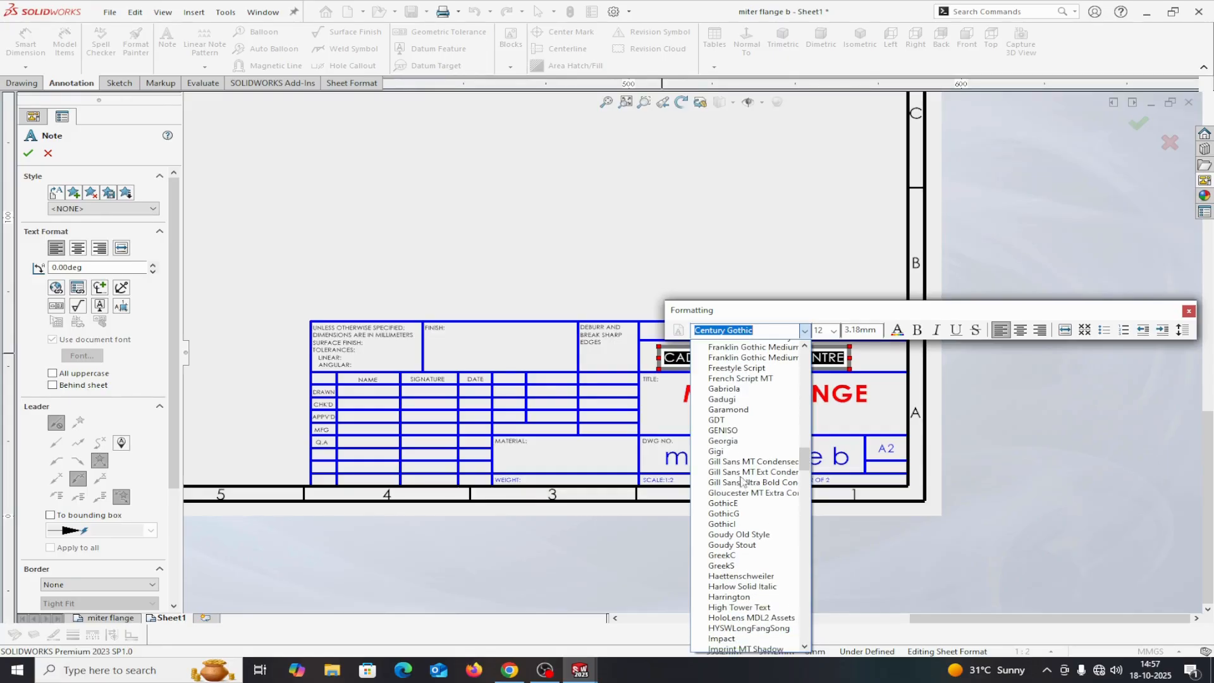
pyautogui.scroll(-4, 743, 482)
pyautogui.scroll(7, 741, 481)
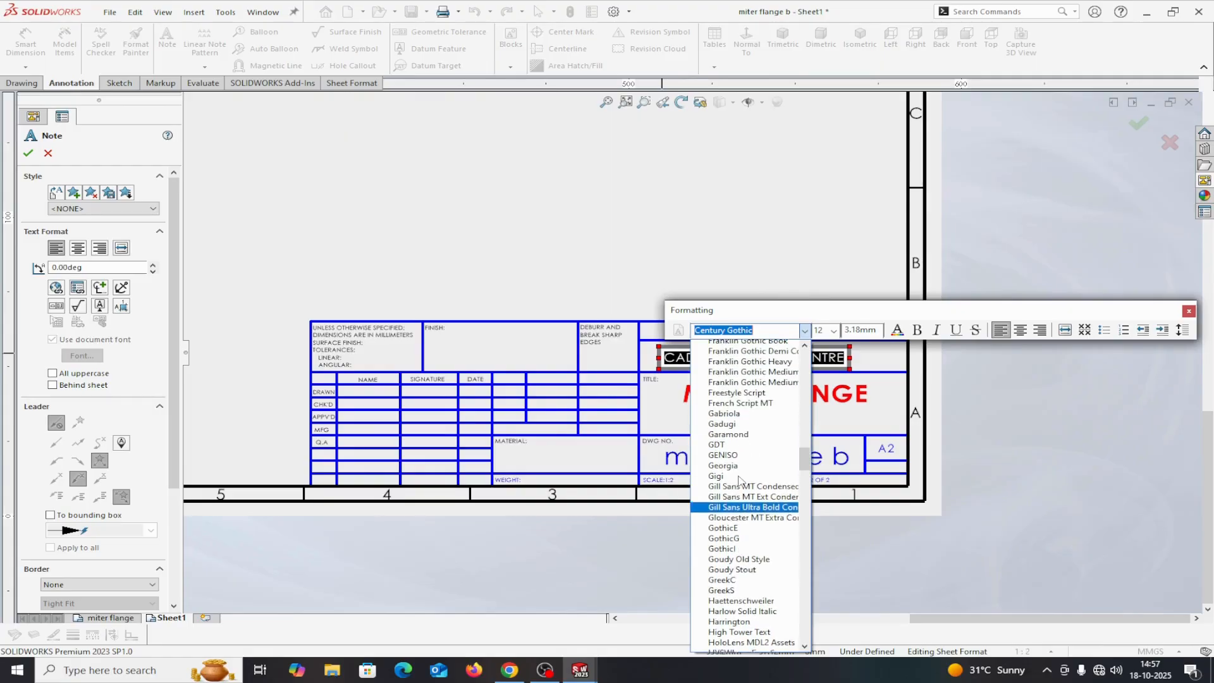
pyautogui.scroll(5, 740, 487)
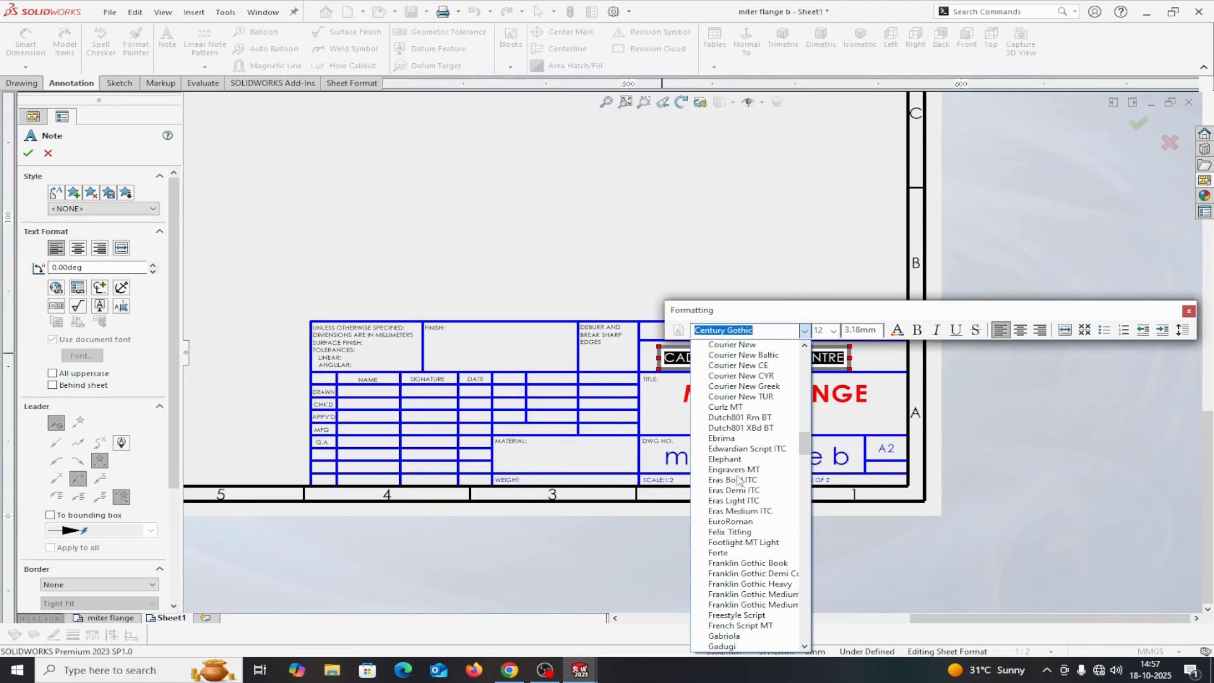
pyautogui.scroll(3, 745, 503)
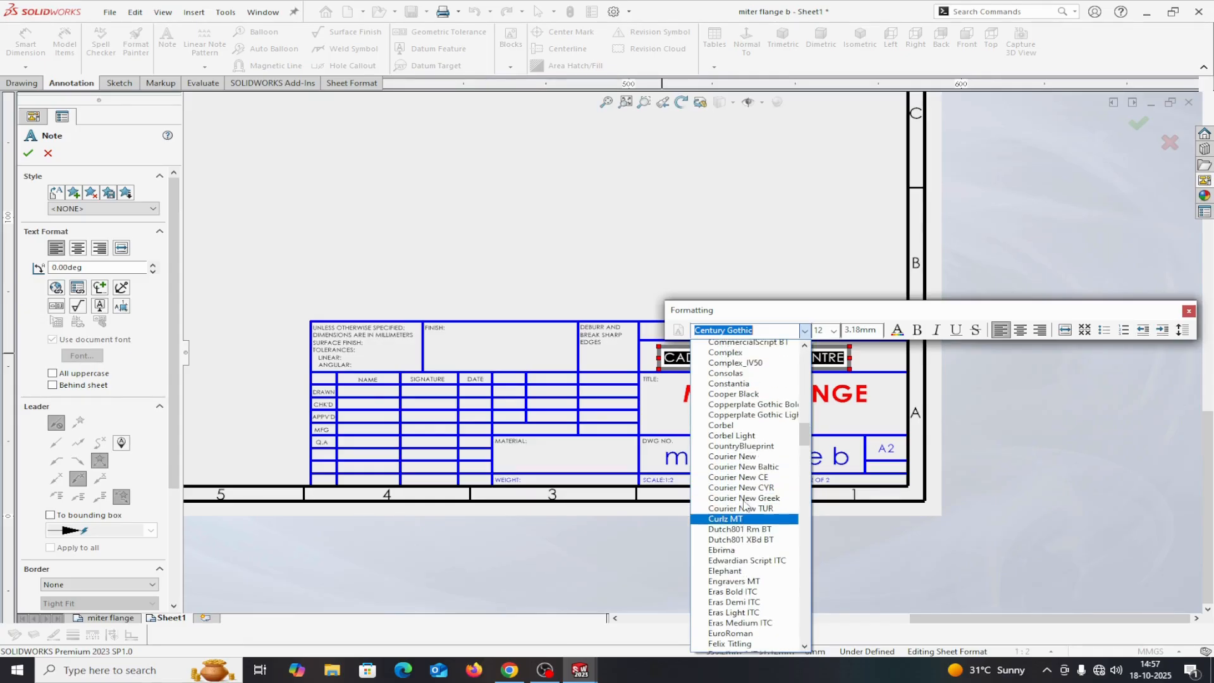
pyautogui.scroll(-10, 745, 504)
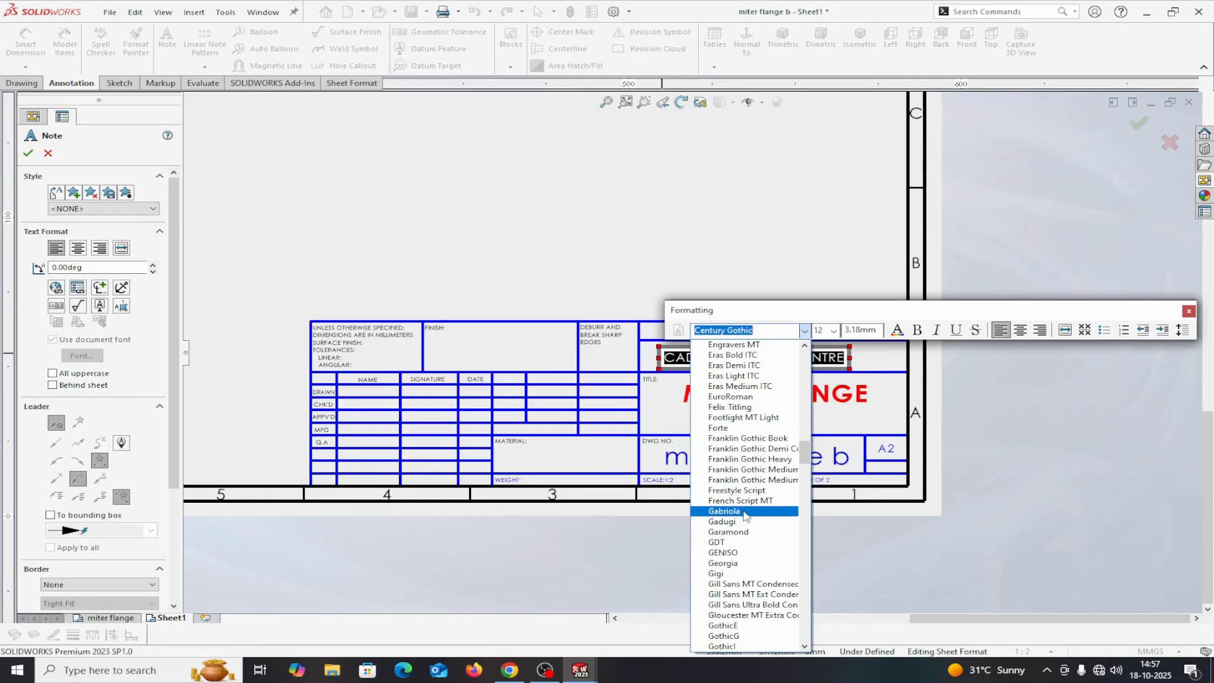
pyautogui.click(745, 511)
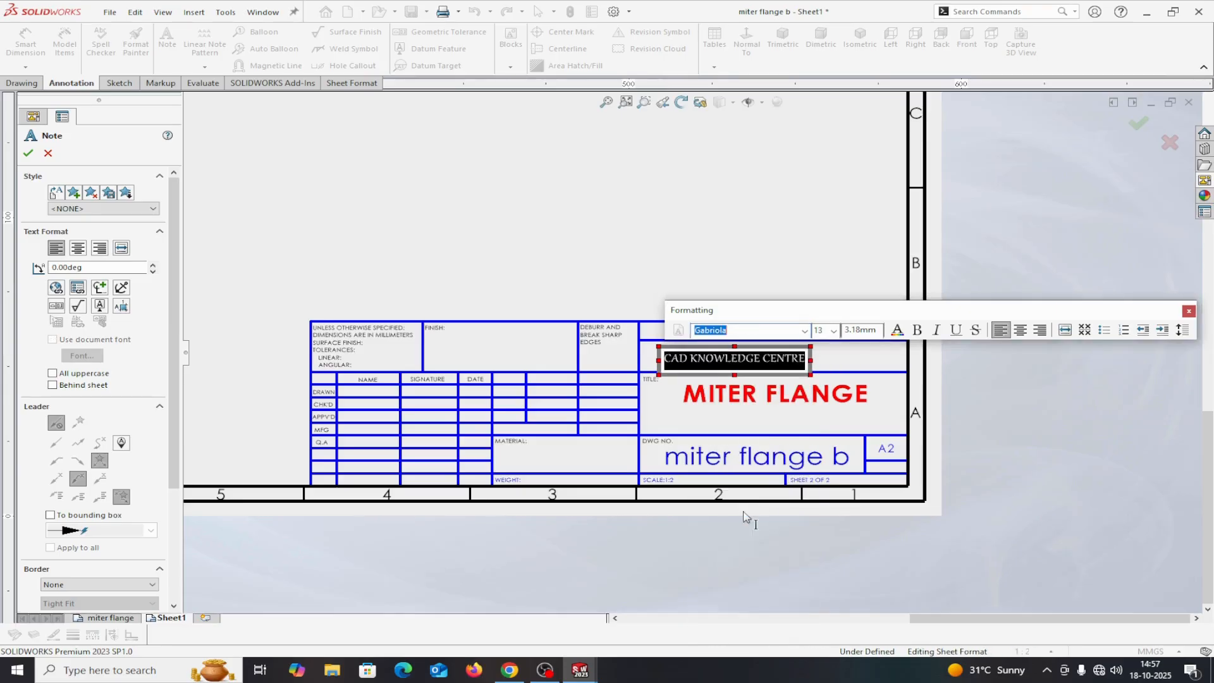
# Step: Format the CAD KNOWLEDGE CENTRE note at size 16, bold and dark blue, and finish the note
pyautogui.click(834, 330)
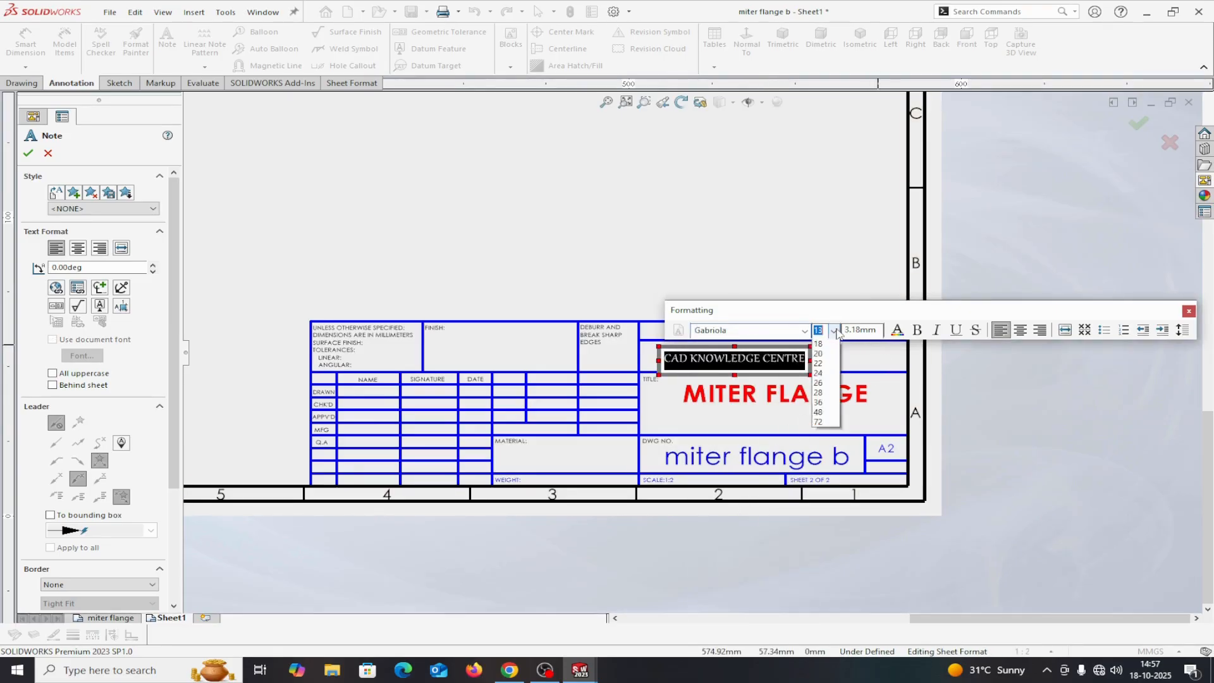
pyautogui.click(818, 403)
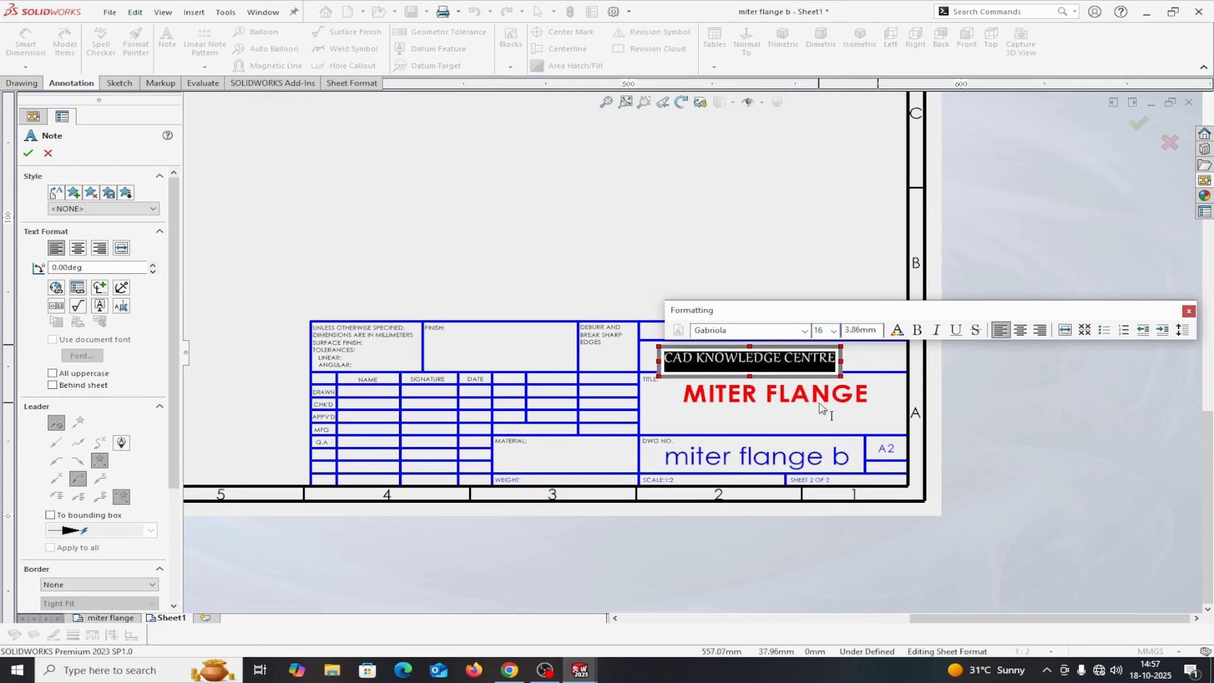
pyautogui.click(917, 331)
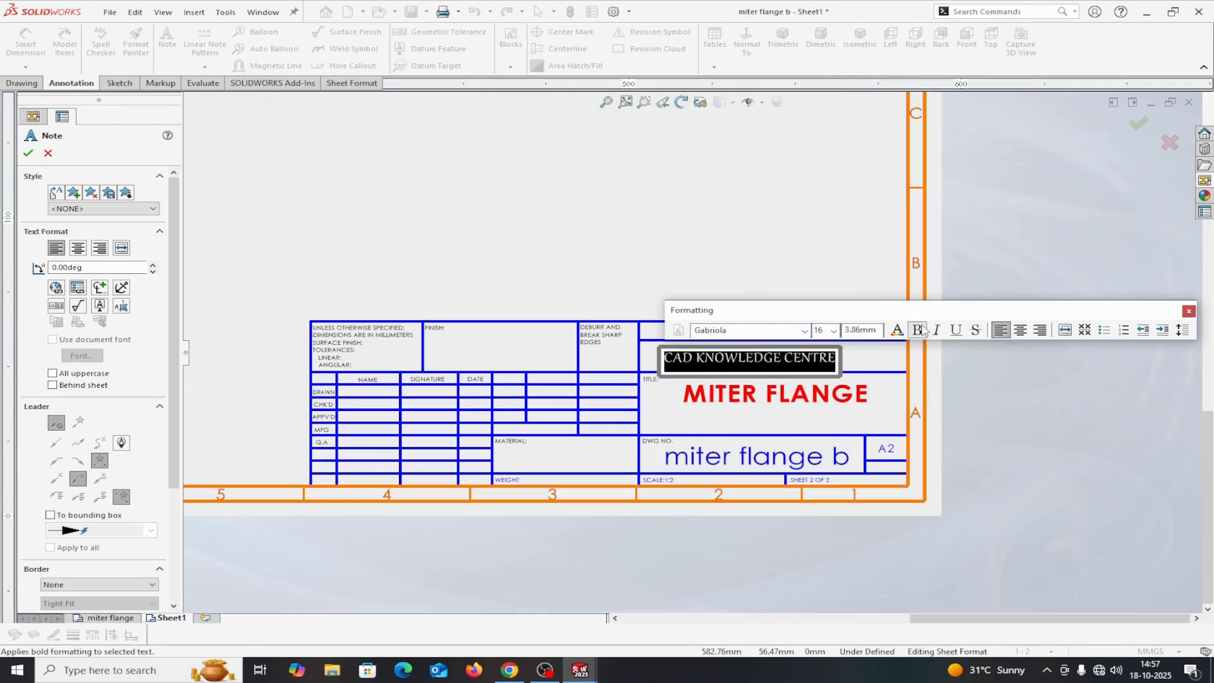
pyautogui.click(898, 331)
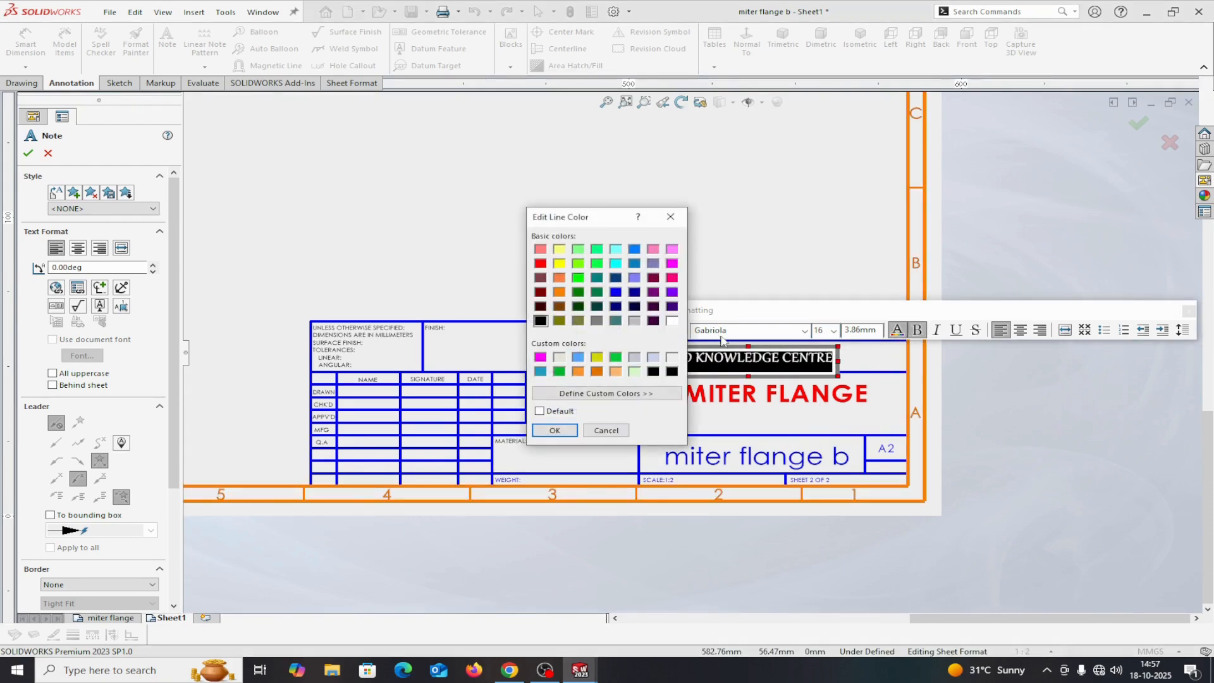
pyautogui.click(615, 280)
pyautogui.click(555, 430)
pyautogui.click(27, 154)
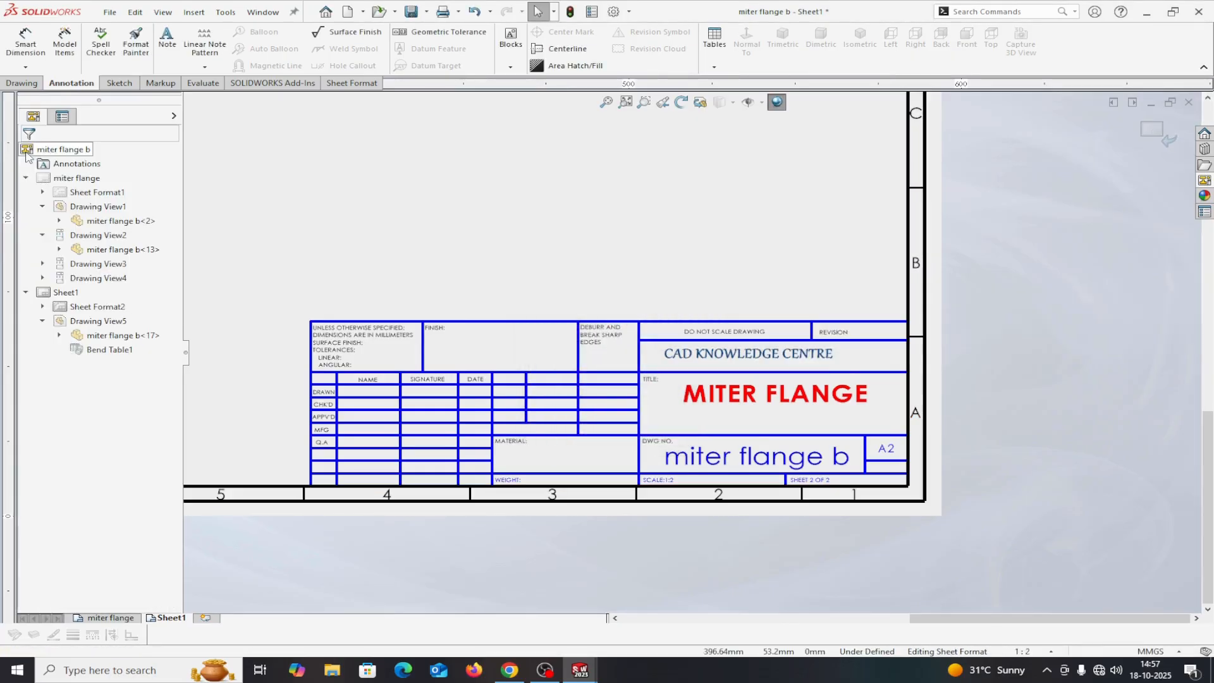
# Step: Replace the file name text in the title block's DWG NO. field with 00123456
pyautogui.scroll(2, 751, 405)
pyautogui.scroll(1, 750, 403)
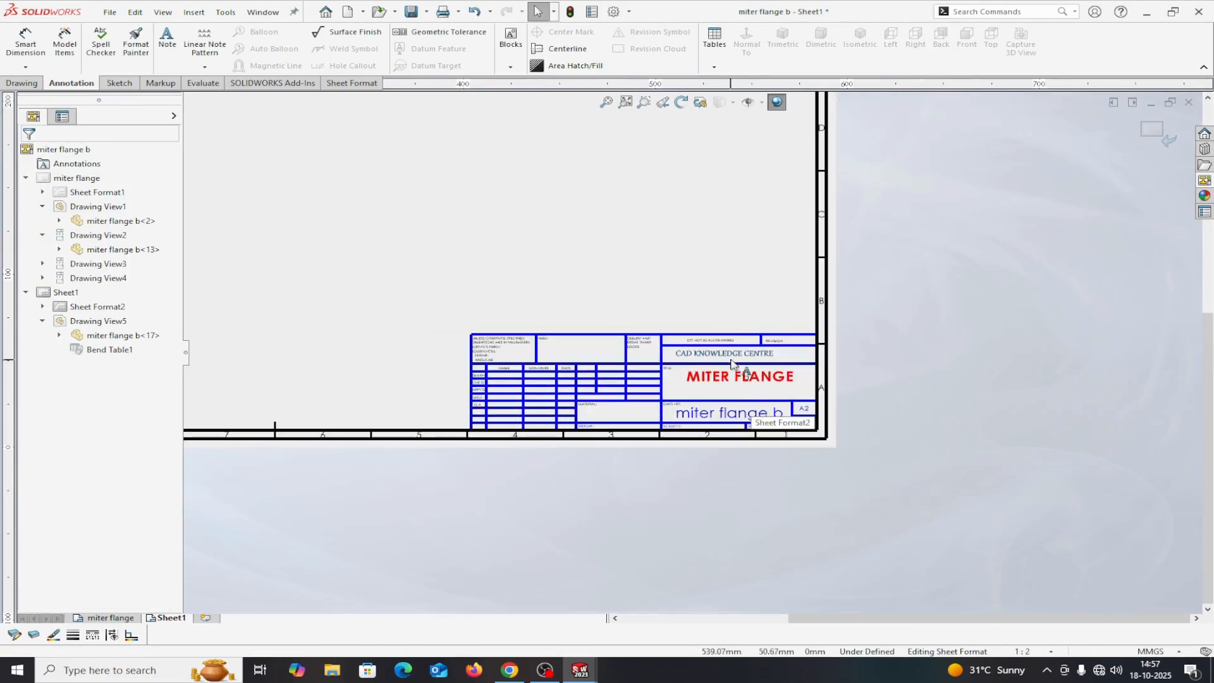
pyautogui.scroll(-2, 734, 382)
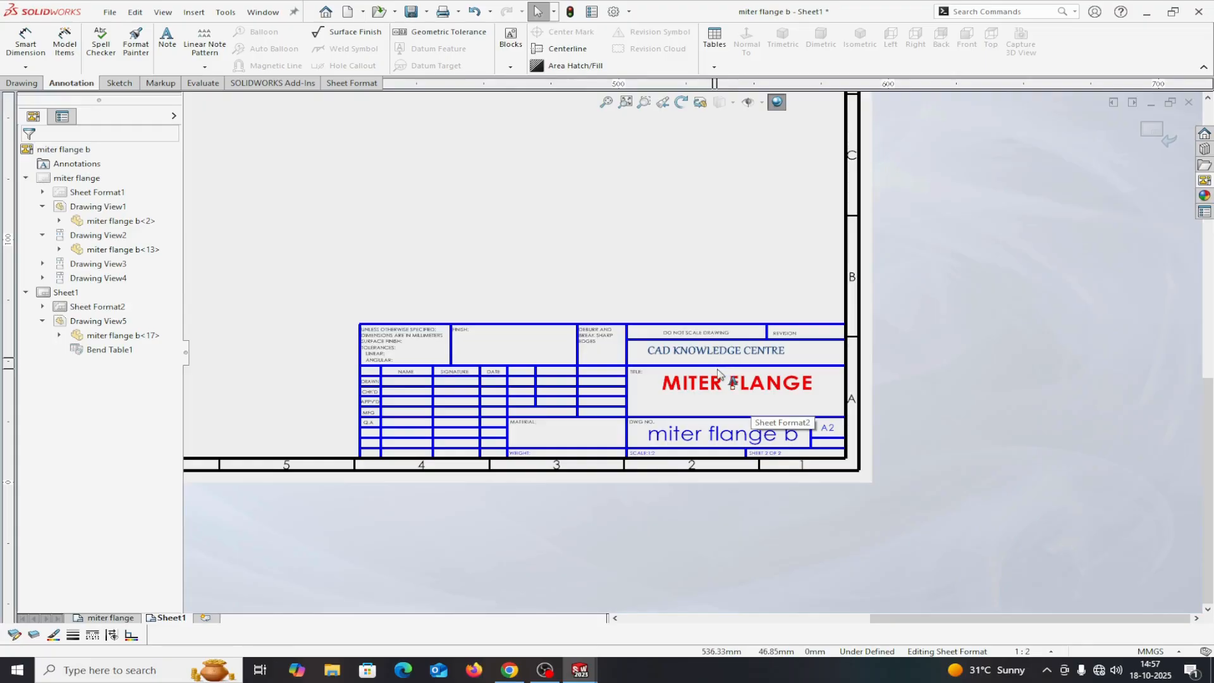
pyautogui.scroll(-1, 718, 373)
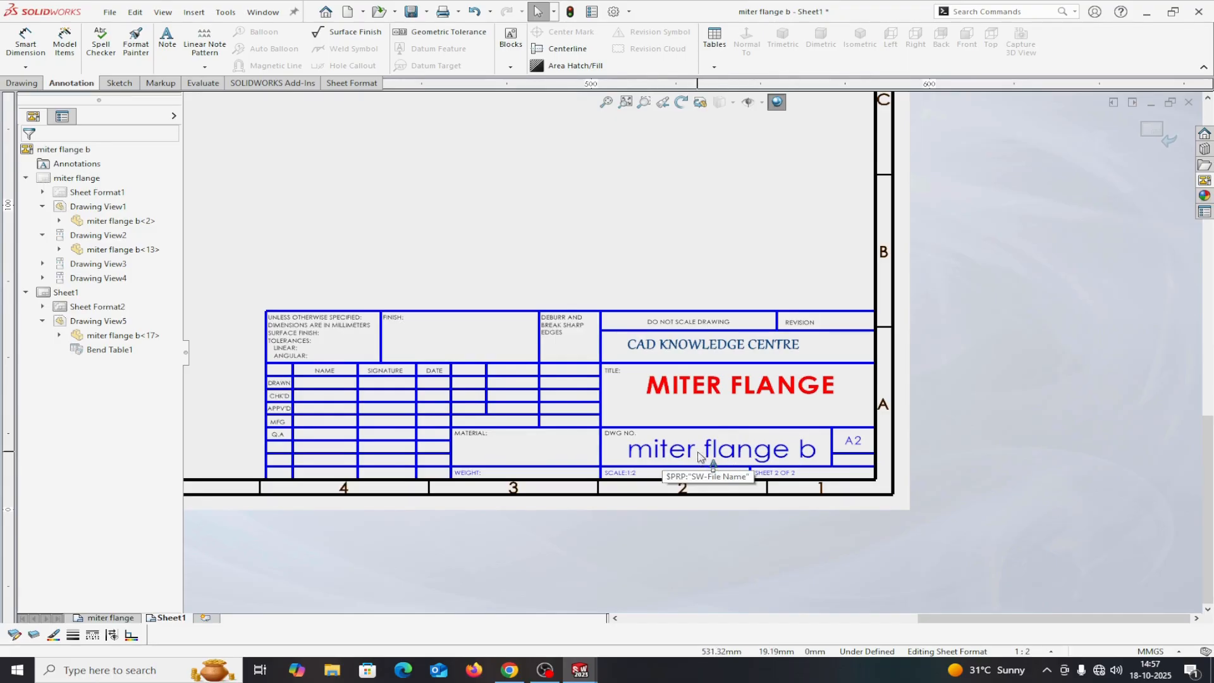
pyautogui.doubleClick(661, 455)
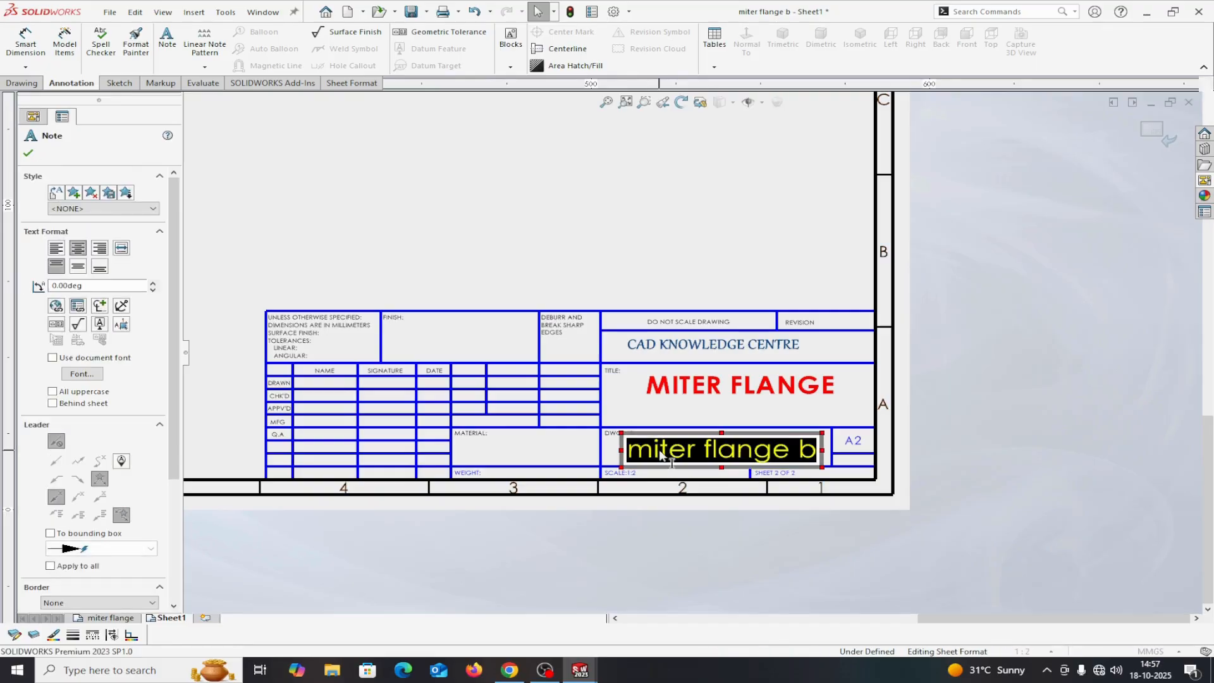
pyautogui.write('00123456')
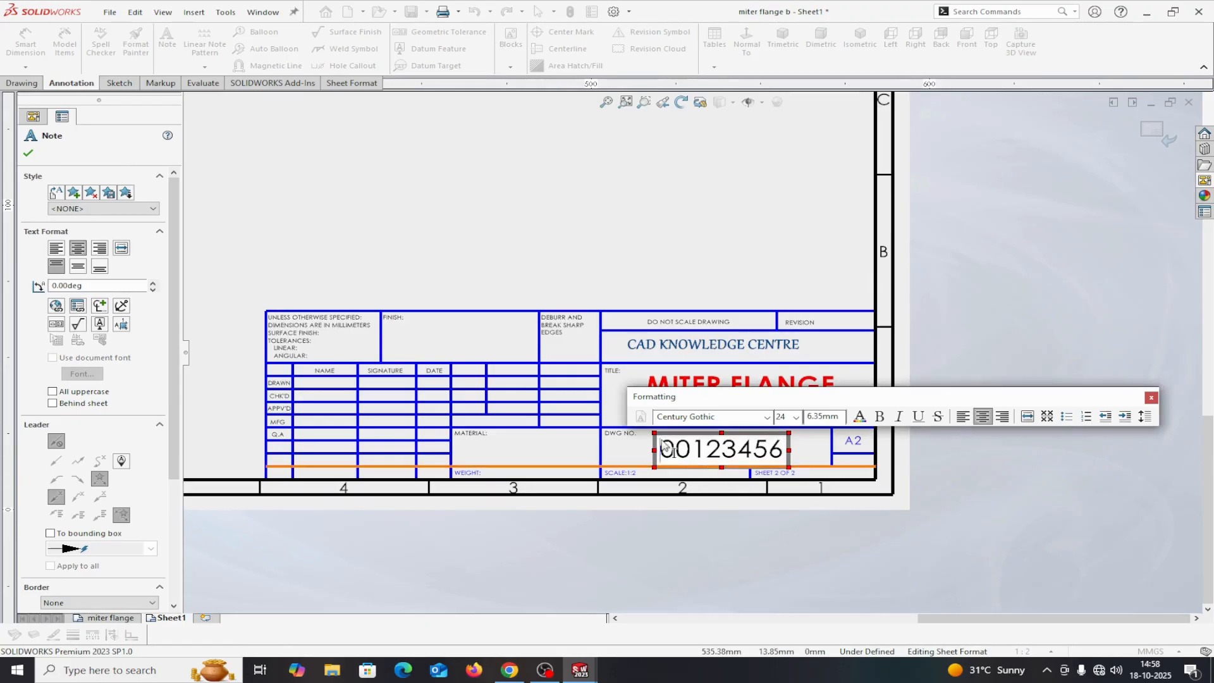
# Step: Color the drawing number text in the title block yellow
pyautogui.moveTo(658, 448); pyautogui.dragTo(791, 466)
pyautogui.click(860, 419)
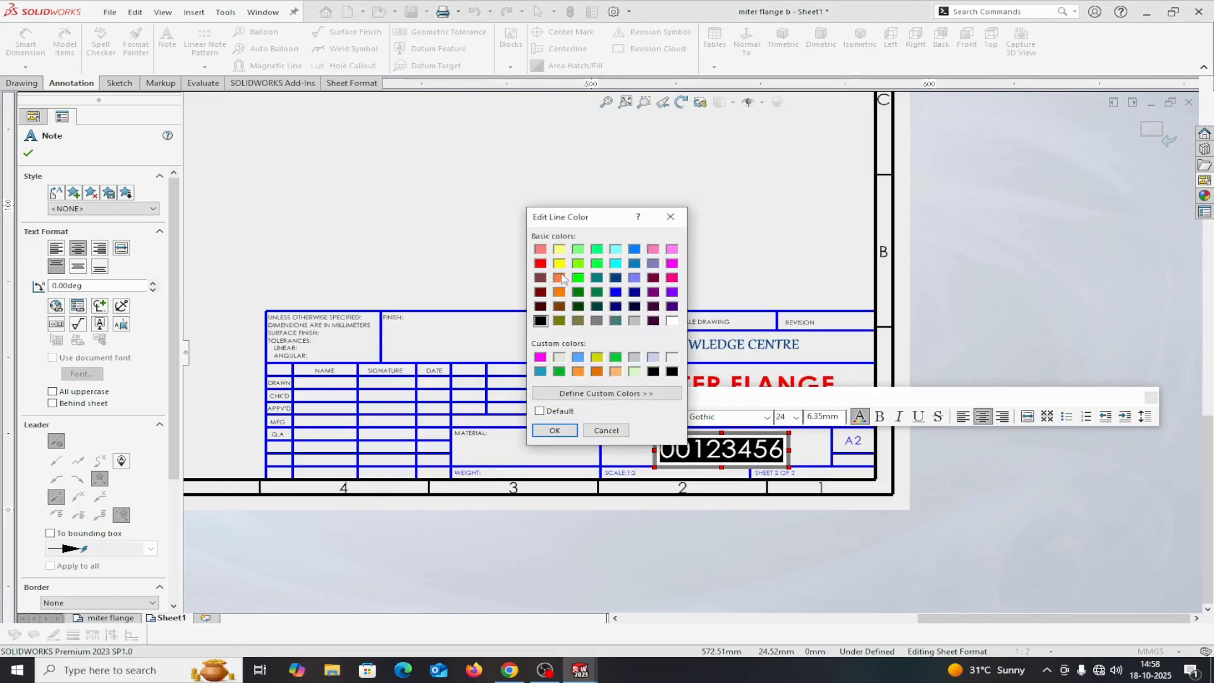
pyautogui.click(560, 264)
pyautogui.click(554, 431)
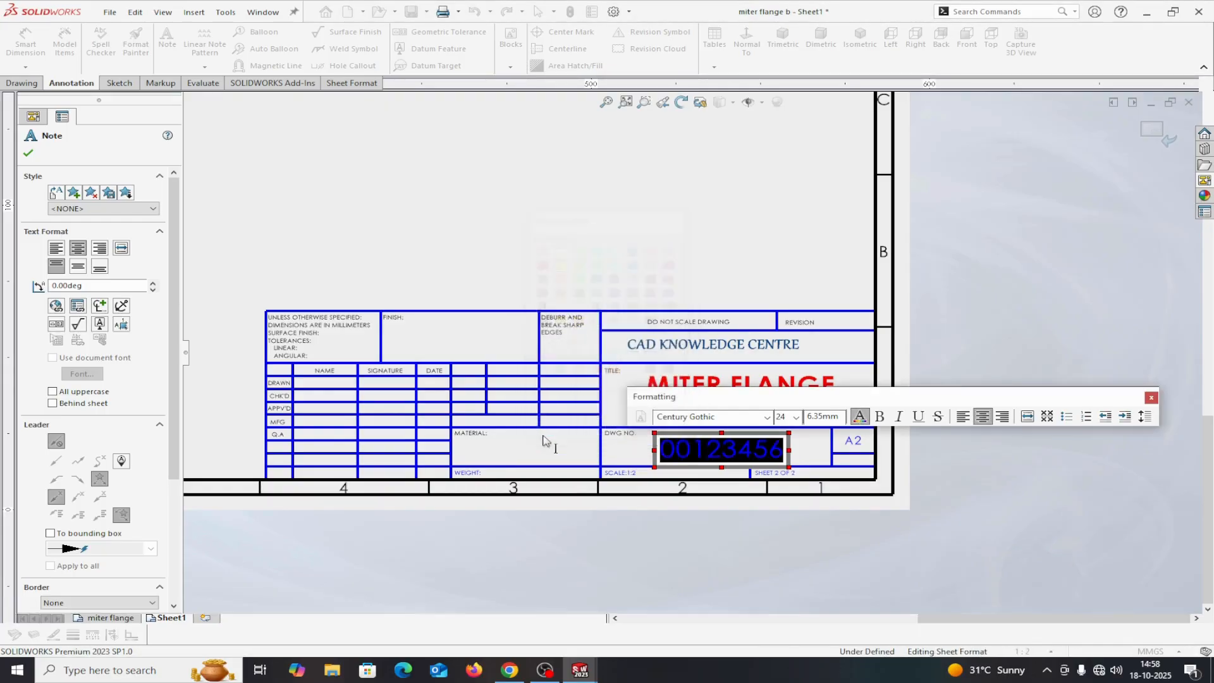
pyautogui.click(28, 153)
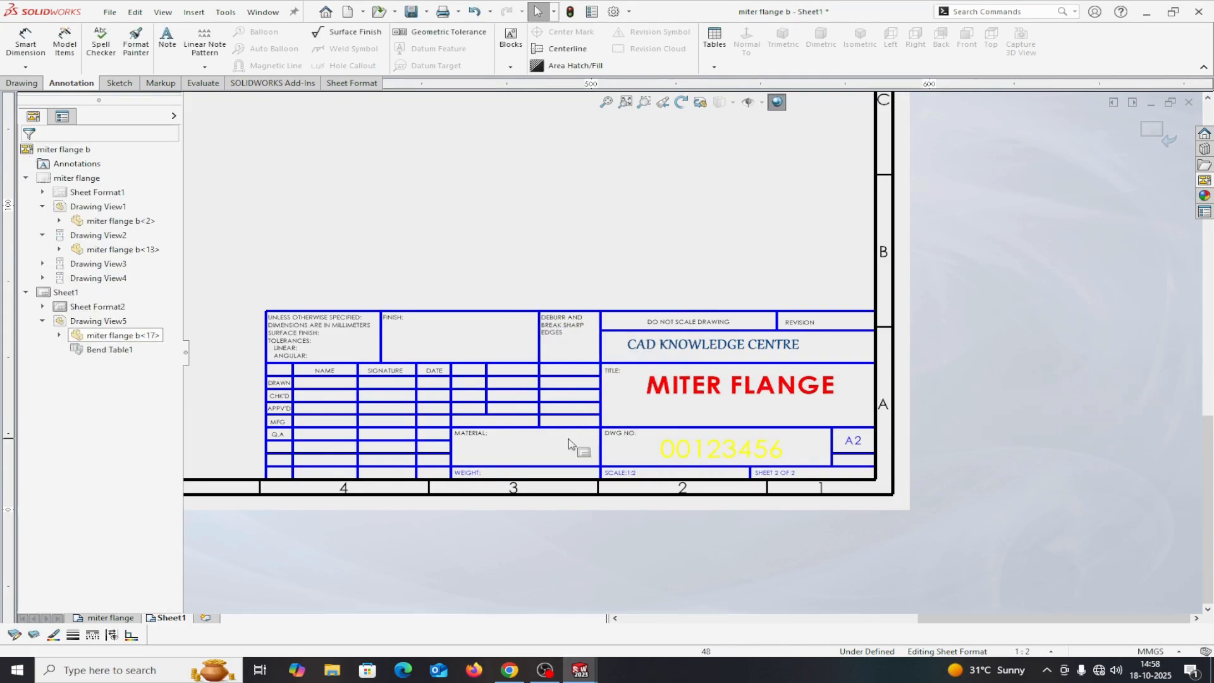
# Step: Recolor the drawing number text in the title block pink
pyautogui.doubleClick(673, 457)
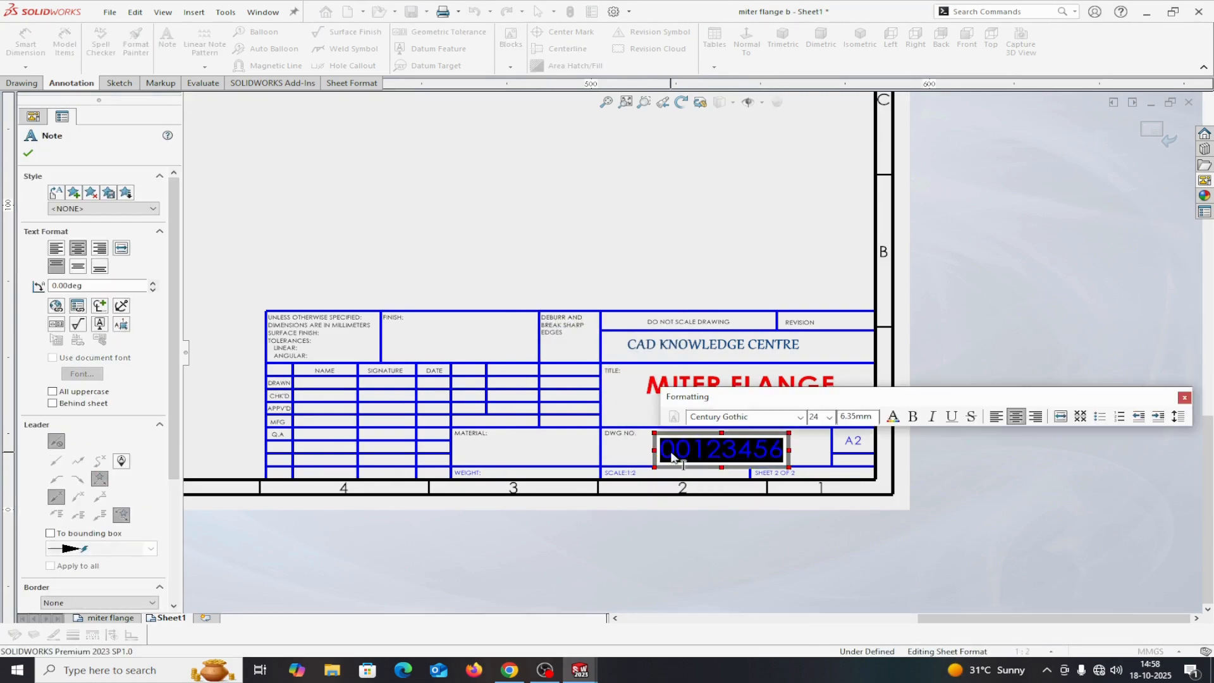
pyautogui.click(891, 417)
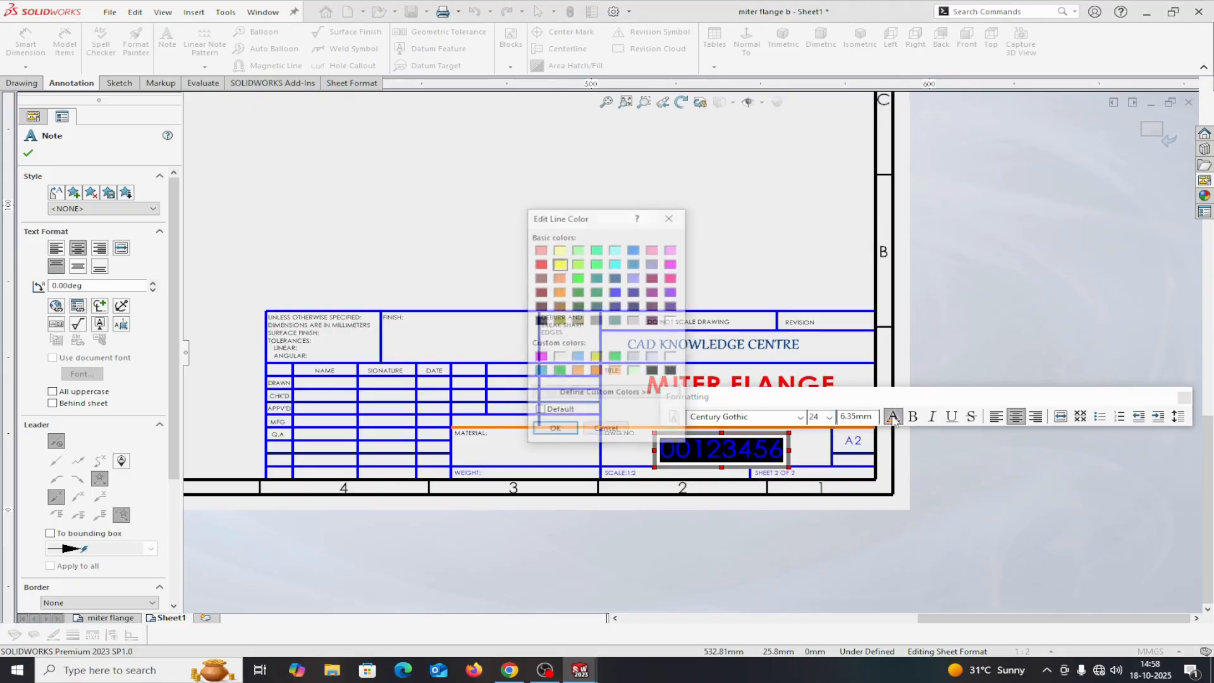
pyautogui.click(673, 279)
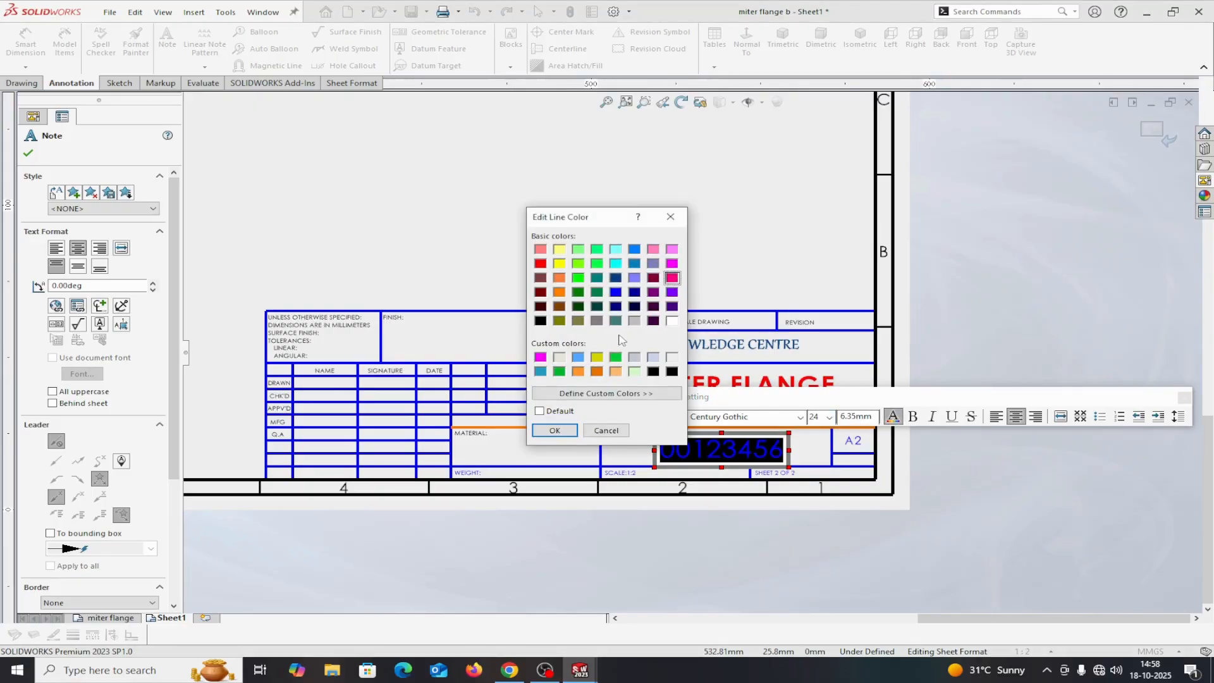
pyautogui.click(555, 430)
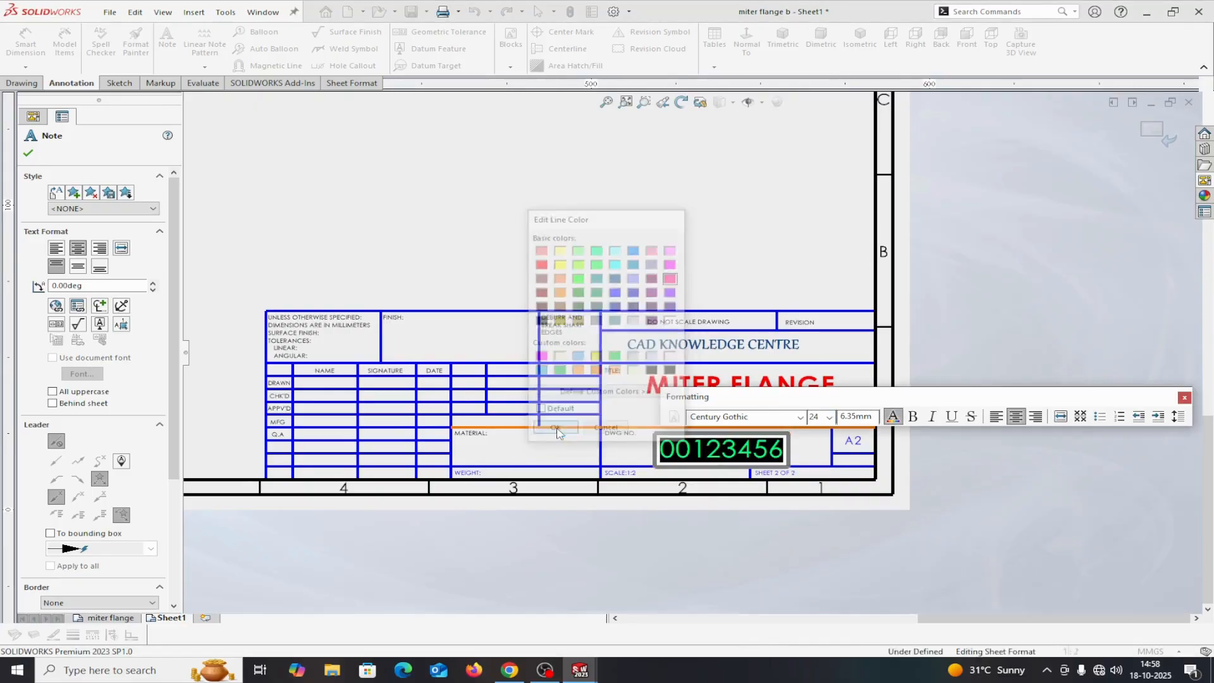
pyautogui.click(28, 153)
# Step: Leave sheet format editing and return to the flat pattern sheet with its view and bend table
pyautogui.scroll(6, 749, 397)
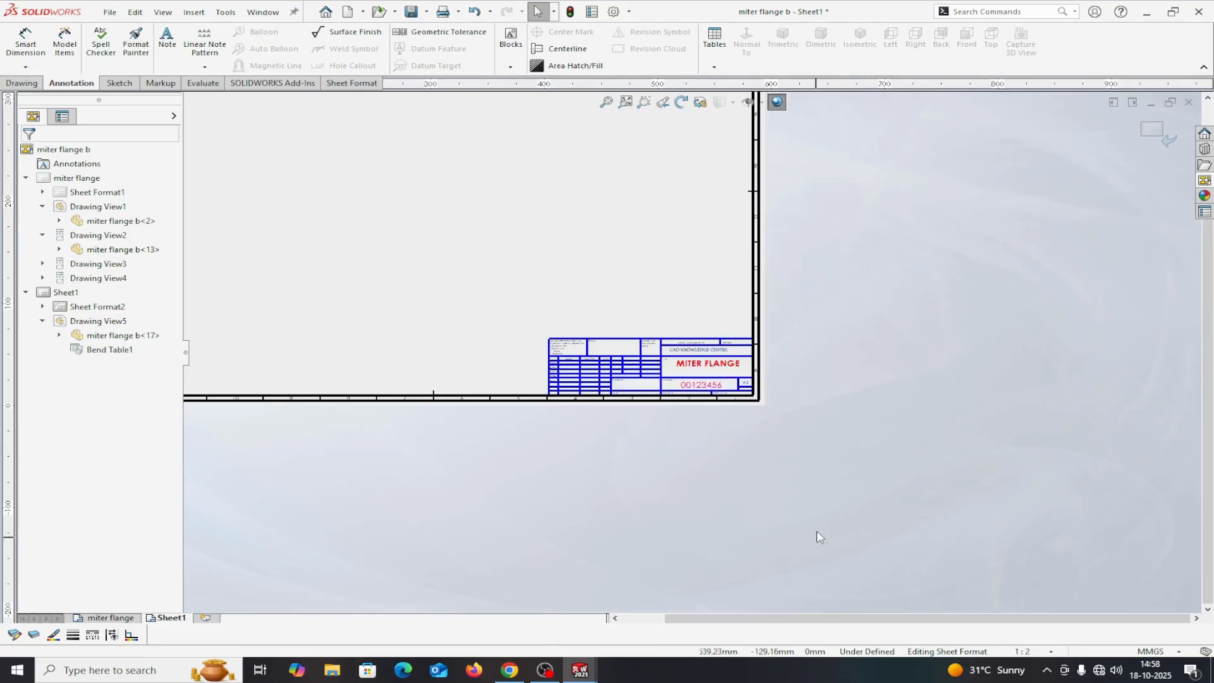
pyautogui.scroll(-3, 643, 331)
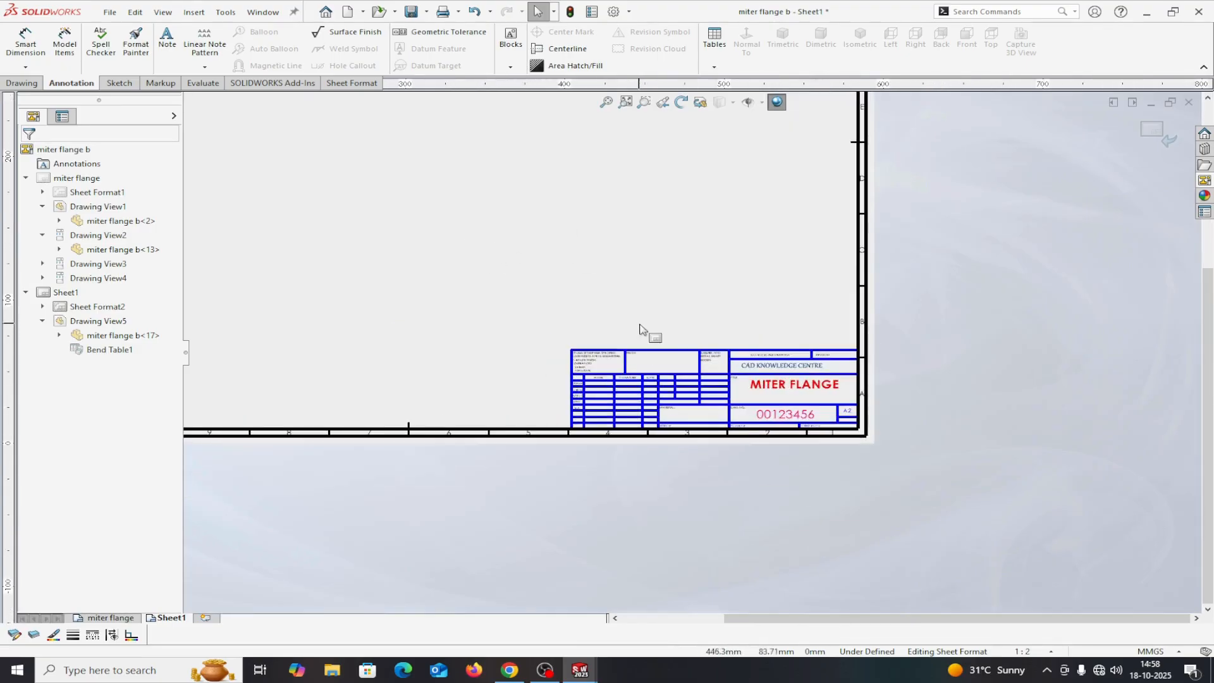
pyautogui.scroll(3, 425, 270)
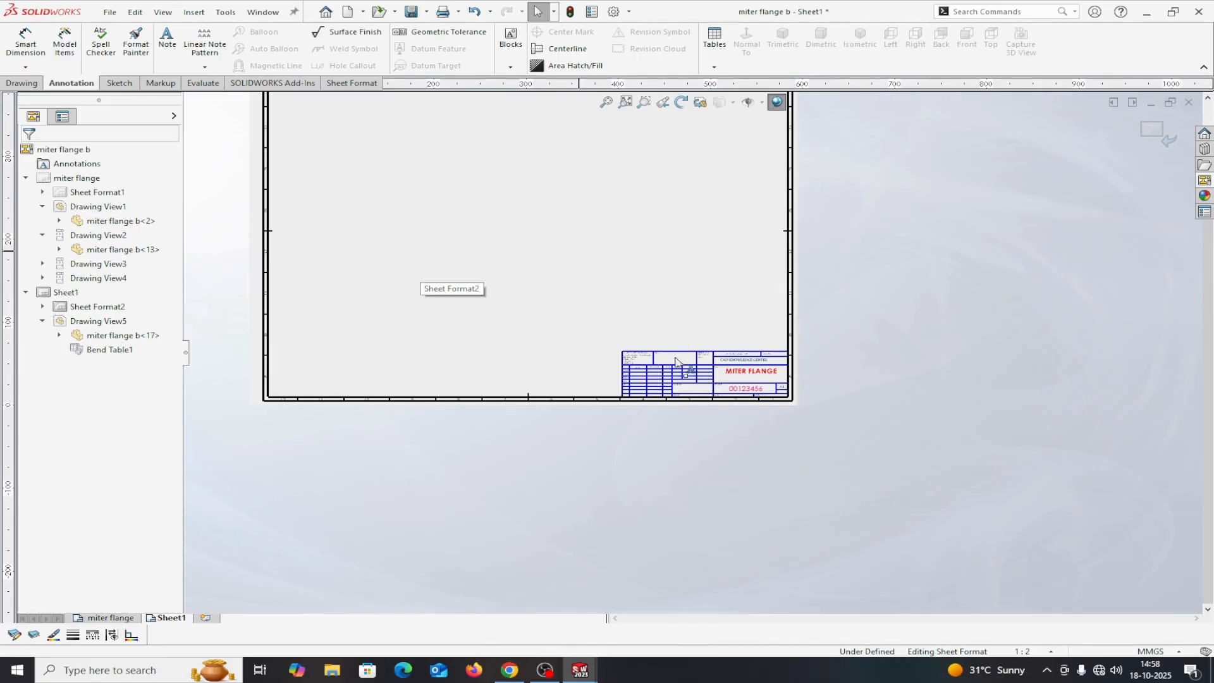
pyautogui.rightClick(655, 295)
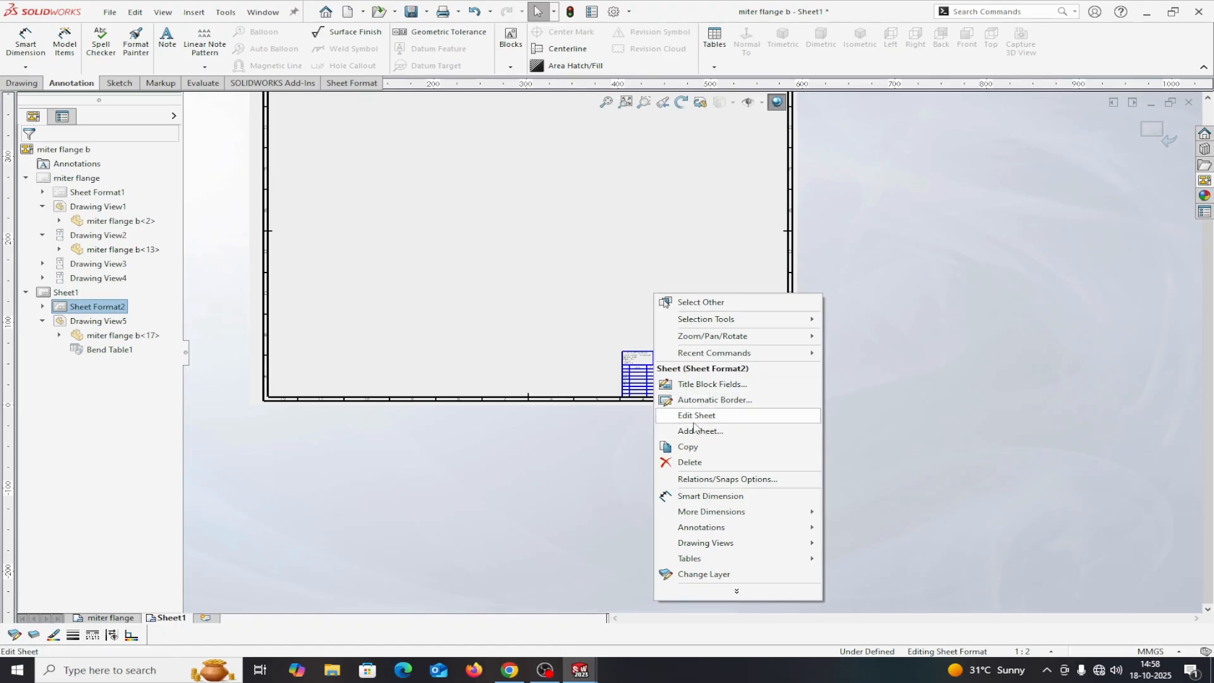
pyautogui.click(1152, 133)
pyautogui.scroll(3, 679, 206)
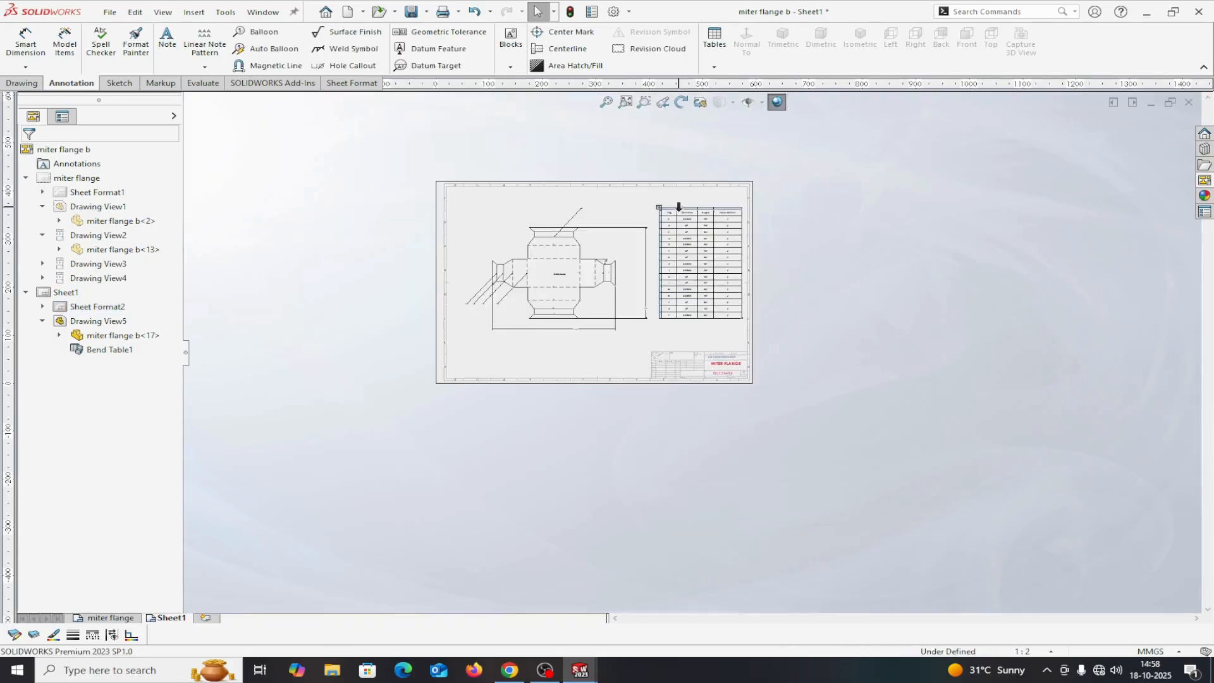
pyautogui.scroll(-3, 679, 207)
pyautogui.scroll(3, 689, 252)
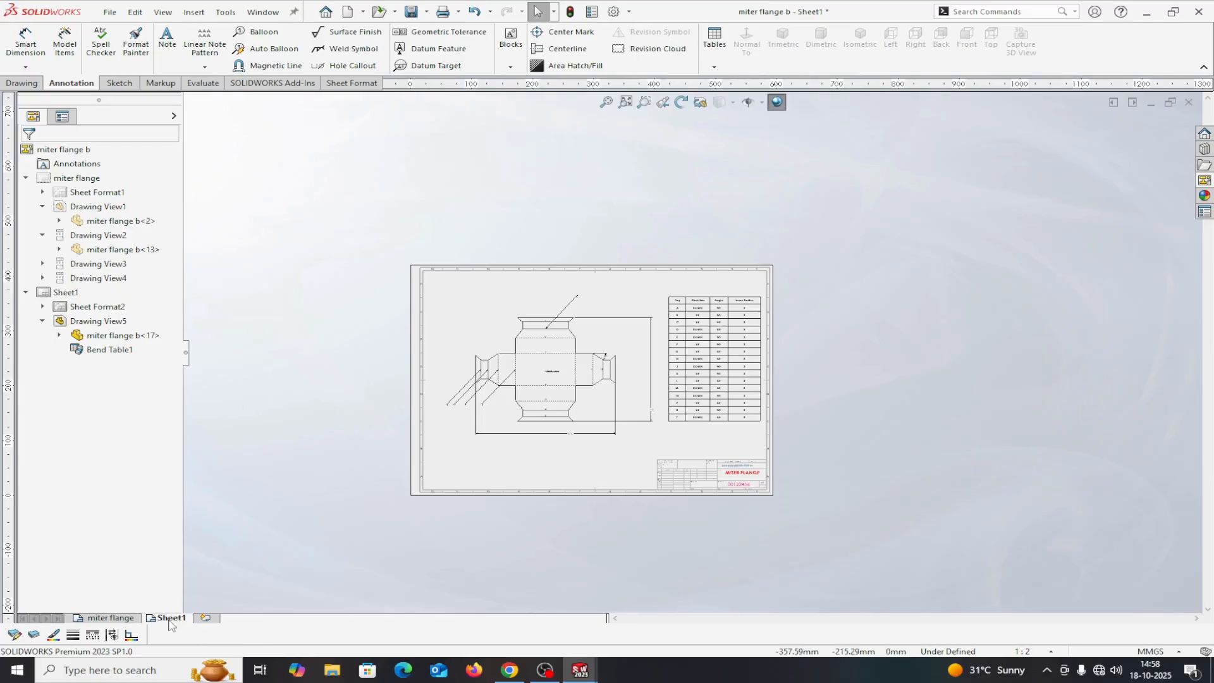
# Step: Save the drawing as miter flange b in the FOR YOU TUBE folder, as a SOLIDWORKS Drawing
pyautogui.click(410, 13)
pyautogui.click(291, 200)
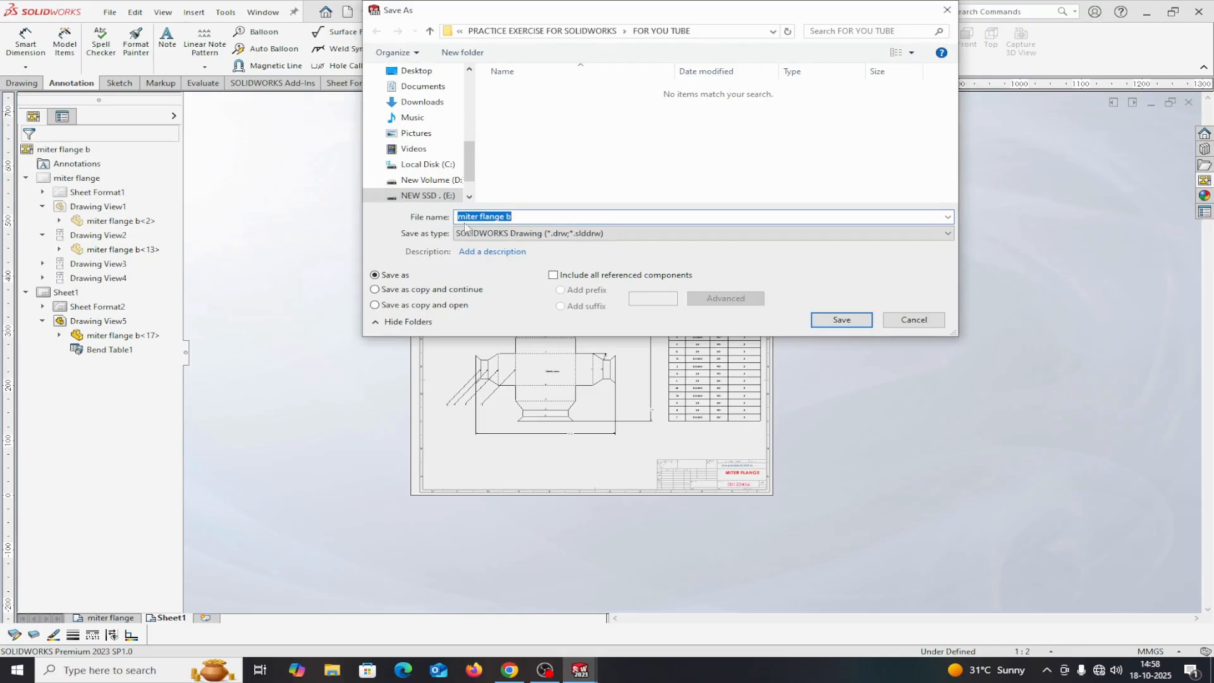
pyautogui.click(532, 217)
pyautogui.click(838, 320)
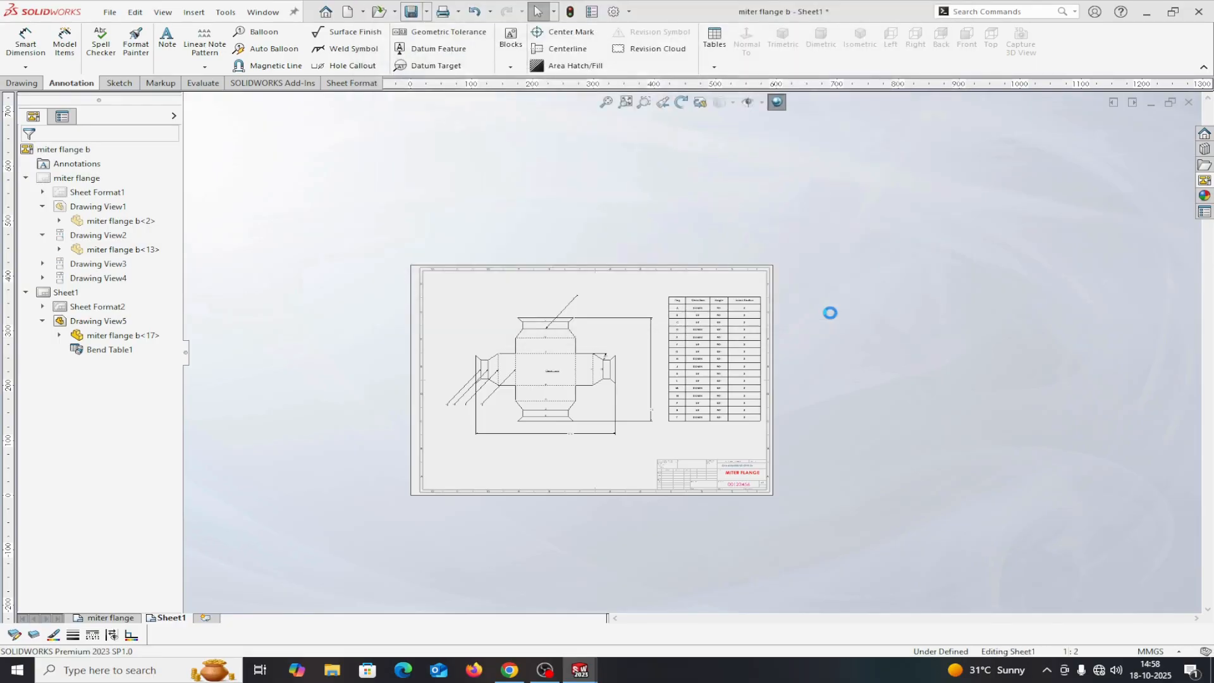